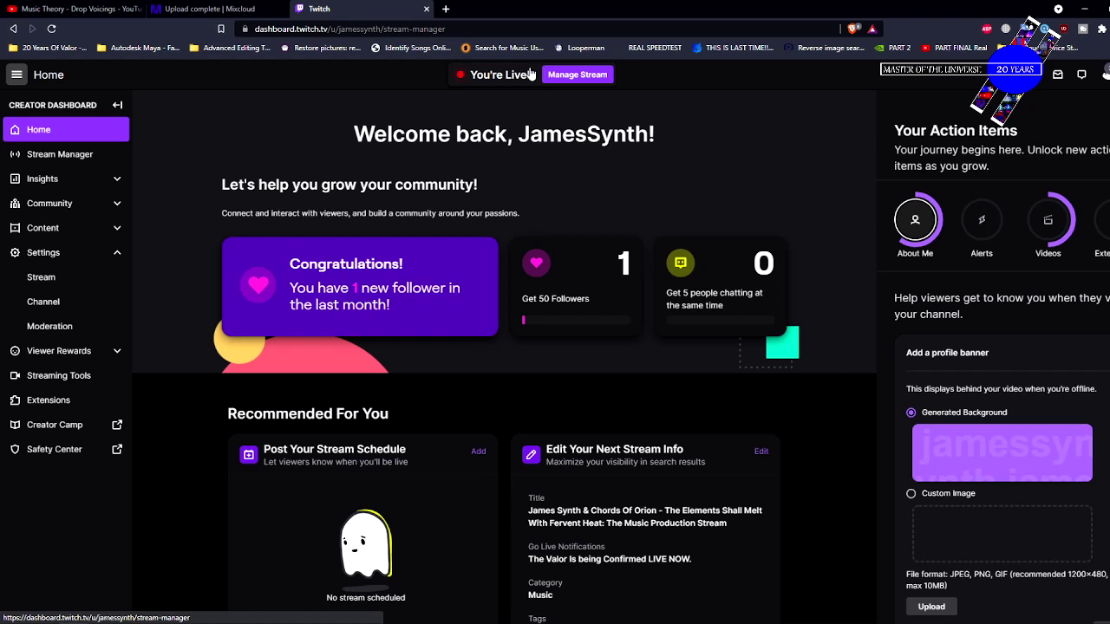
# Open the Twitch stream manager and start a chat message introducing part 2 of "The Elements Shall Melt With Fervent Heat: The Production.".
pyautogui.click(531, 73)
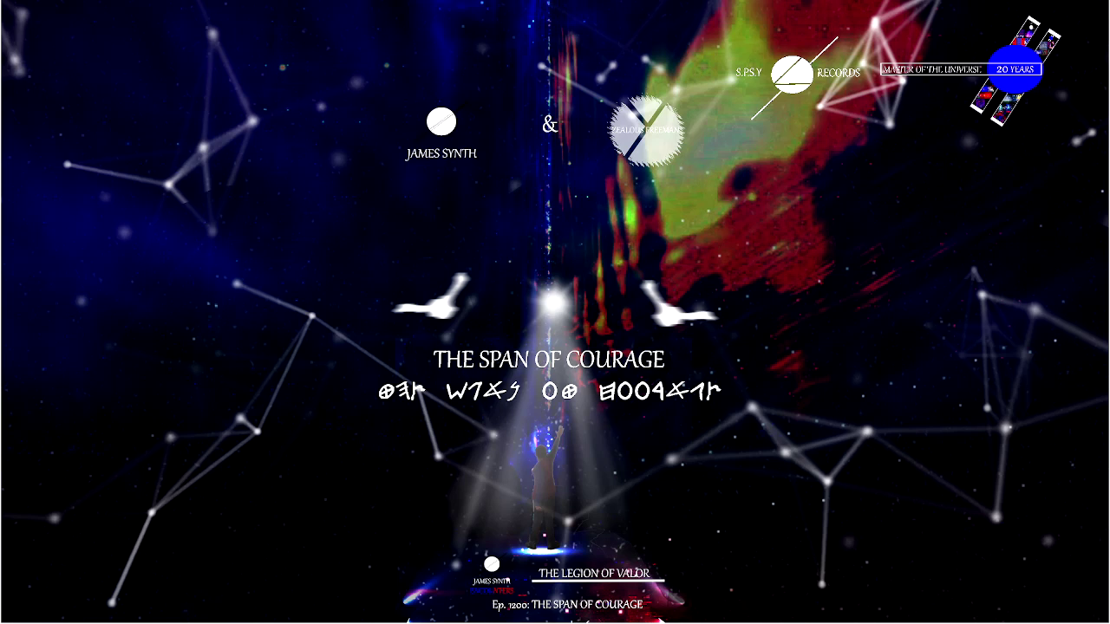
pyautogui.write('This is Parts 2 to J James SYnth &')
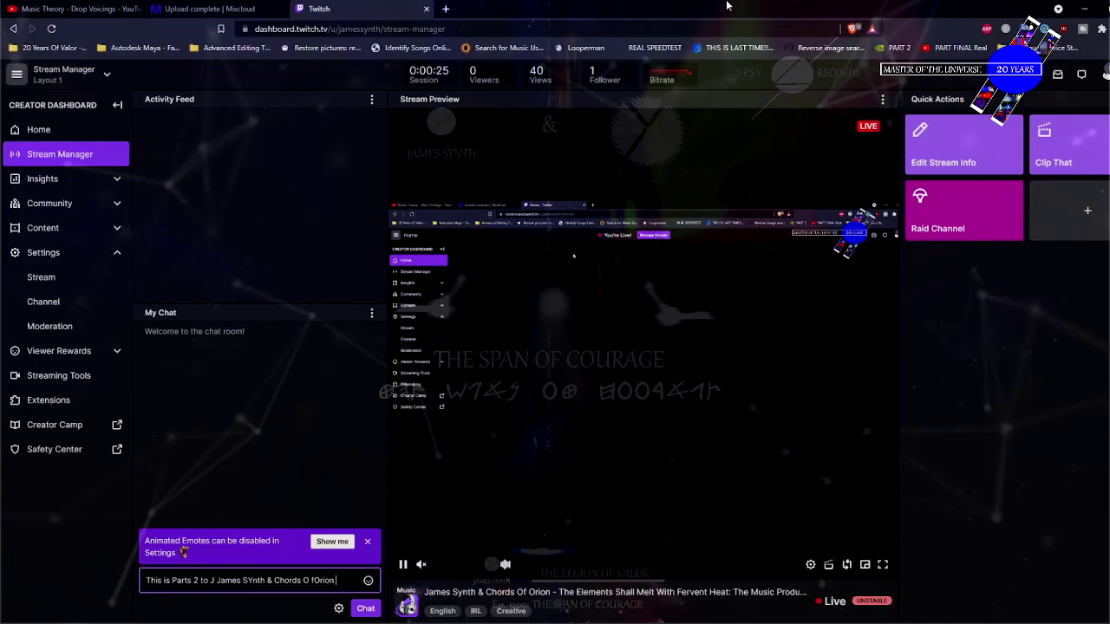
pyautogui.write(': The E')
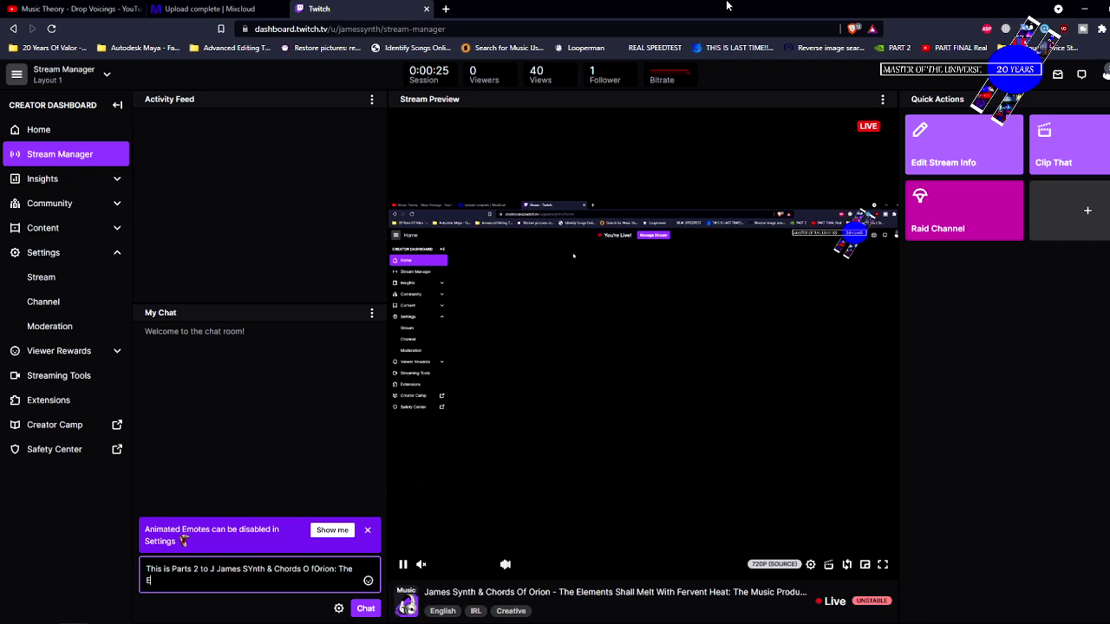
pyautogui.write('lements Shal')
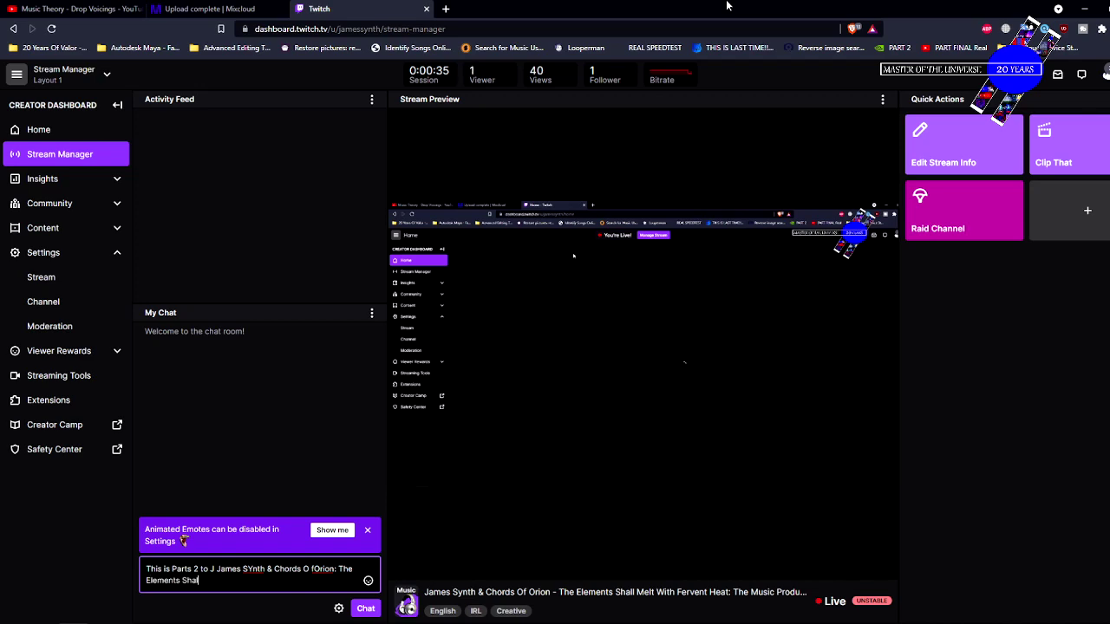
pyautogui.write('l Melt With Fervent Heat: The Production.')
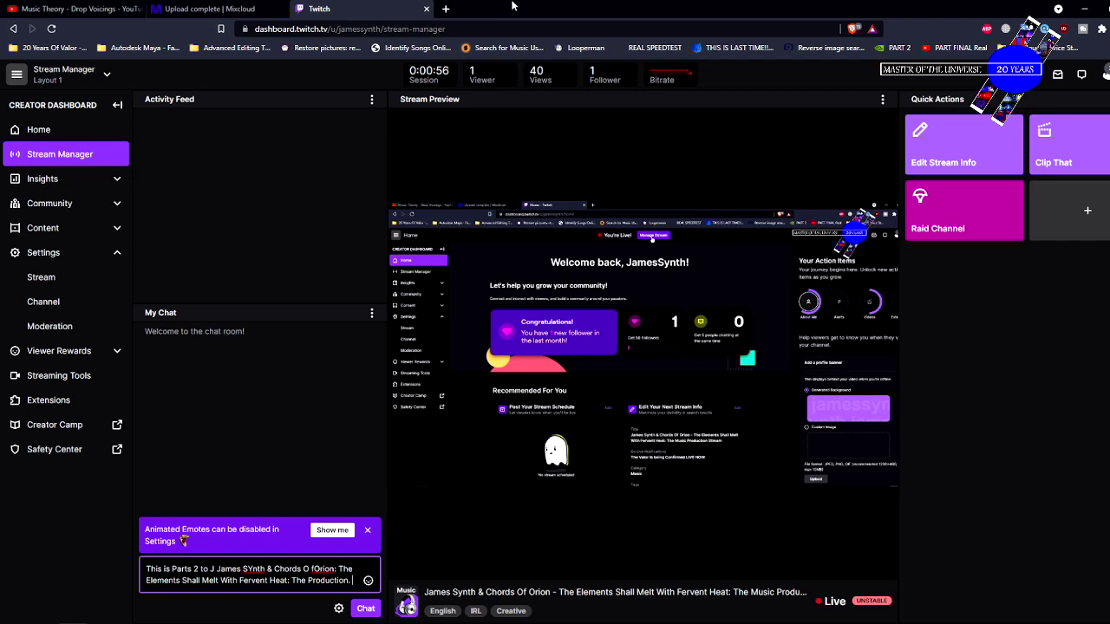
# Extend the chat message with "Stay Tuned for more info about my perfromance".
pyautogui.write('Stay Tuned for more info about my perfr')
pyautogui.write('omac')
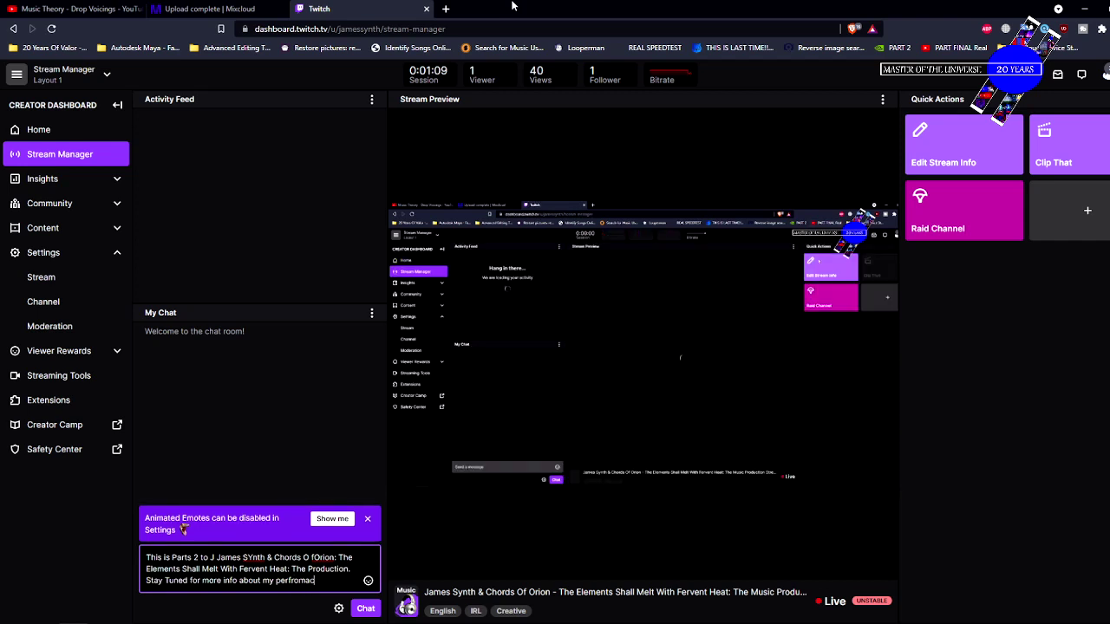
pyautogui.press('BackSpace')
pyautogui.write('nce o')
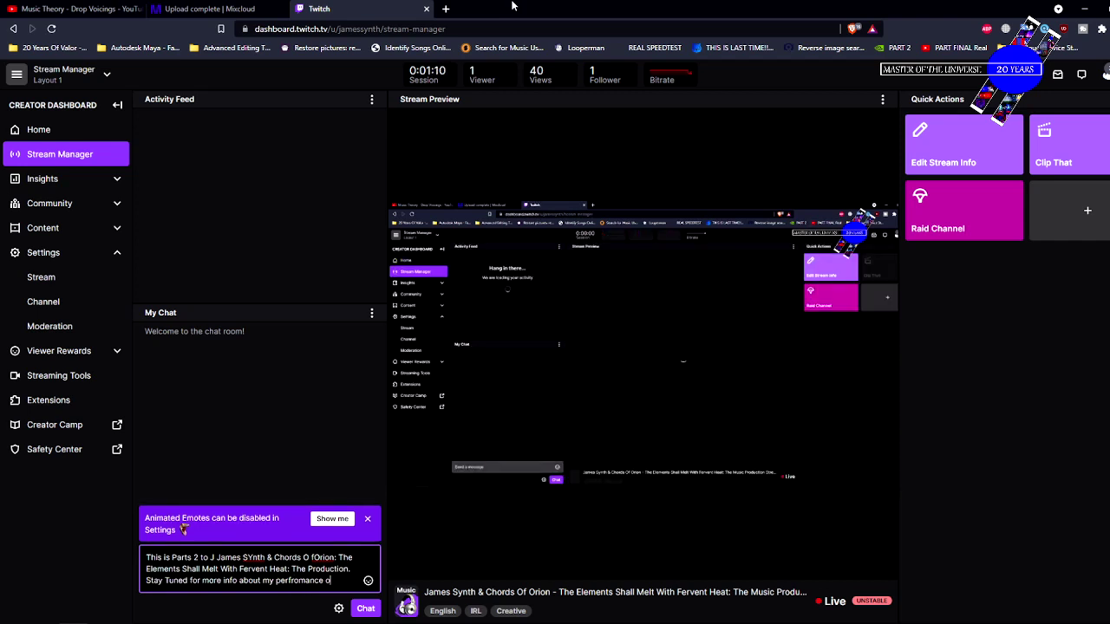
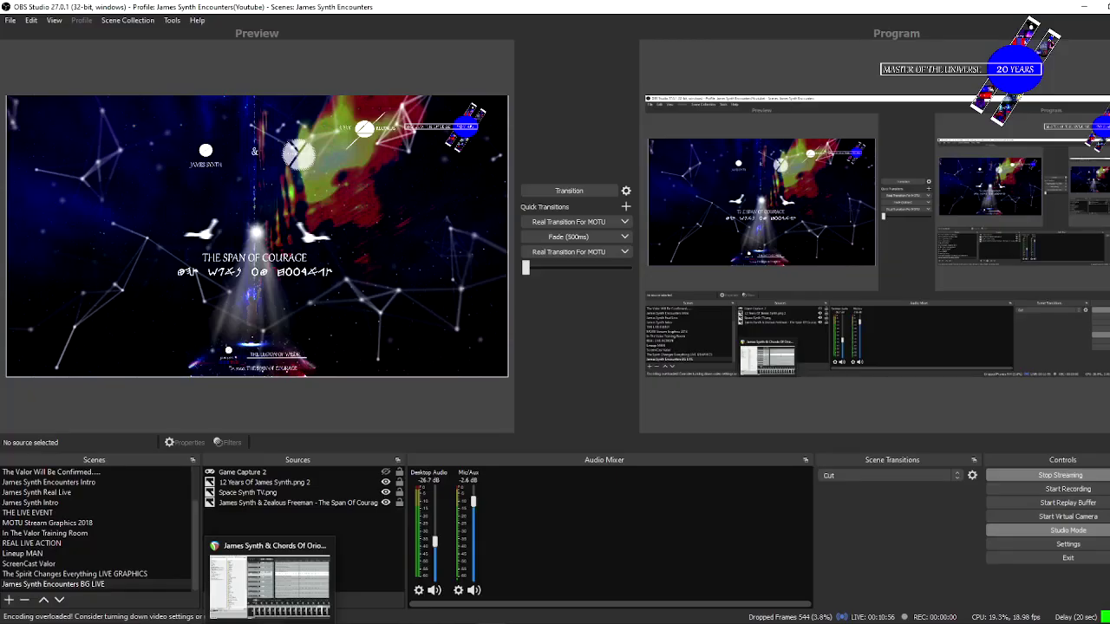
# Switch to the REAPER project, play the soloed Violins track from bar 17 and stop playback.
pyautogui.click(268, 585)
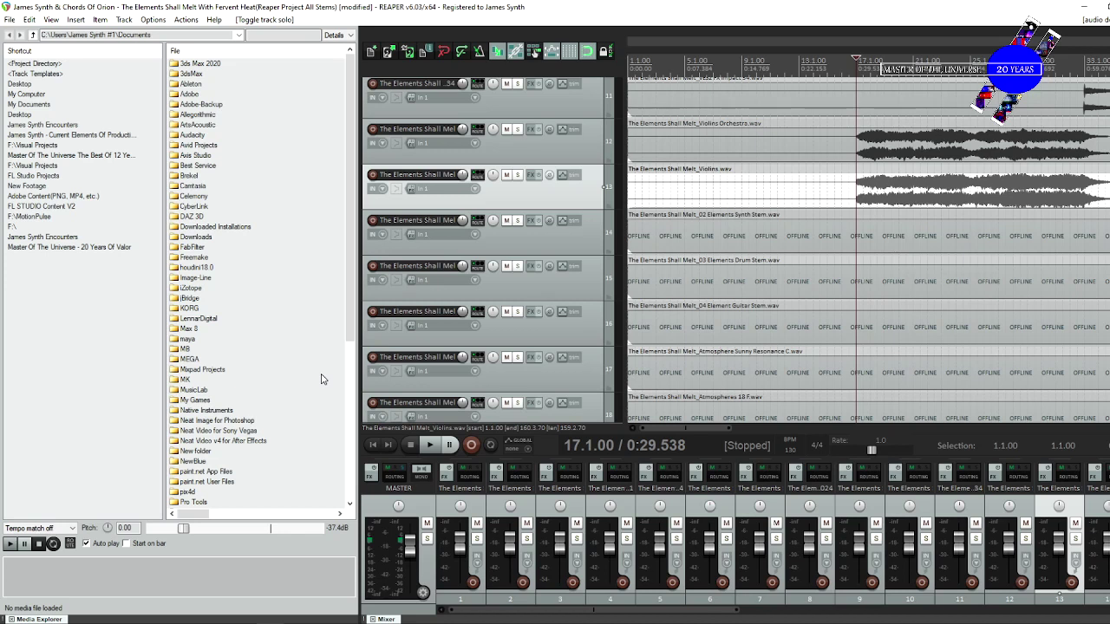
pyautogui.press('space')
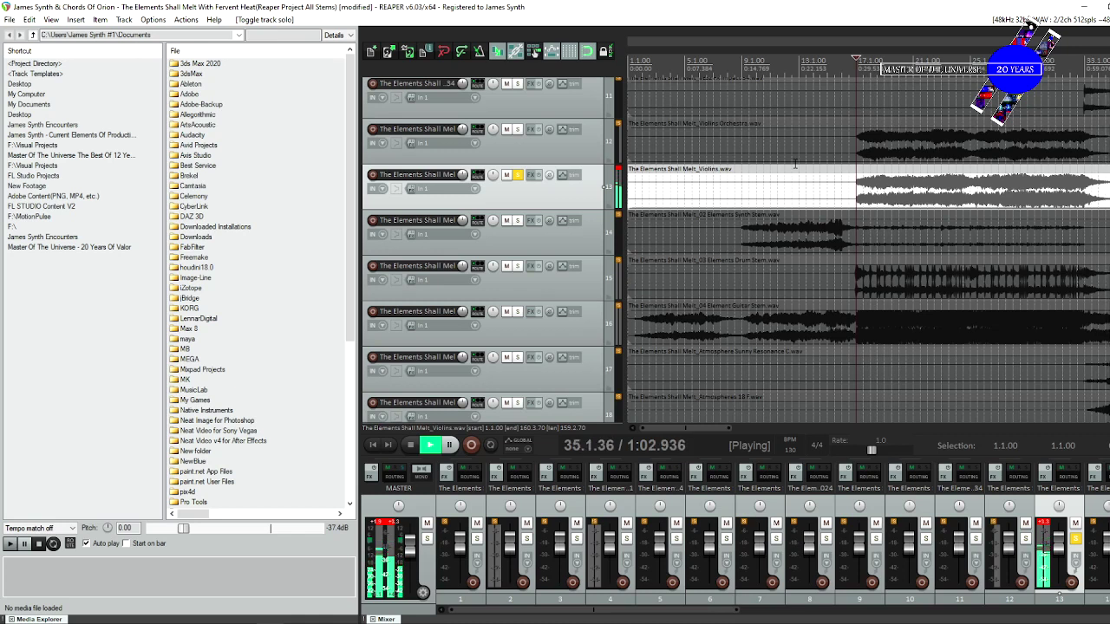
pyautogui.press('space')
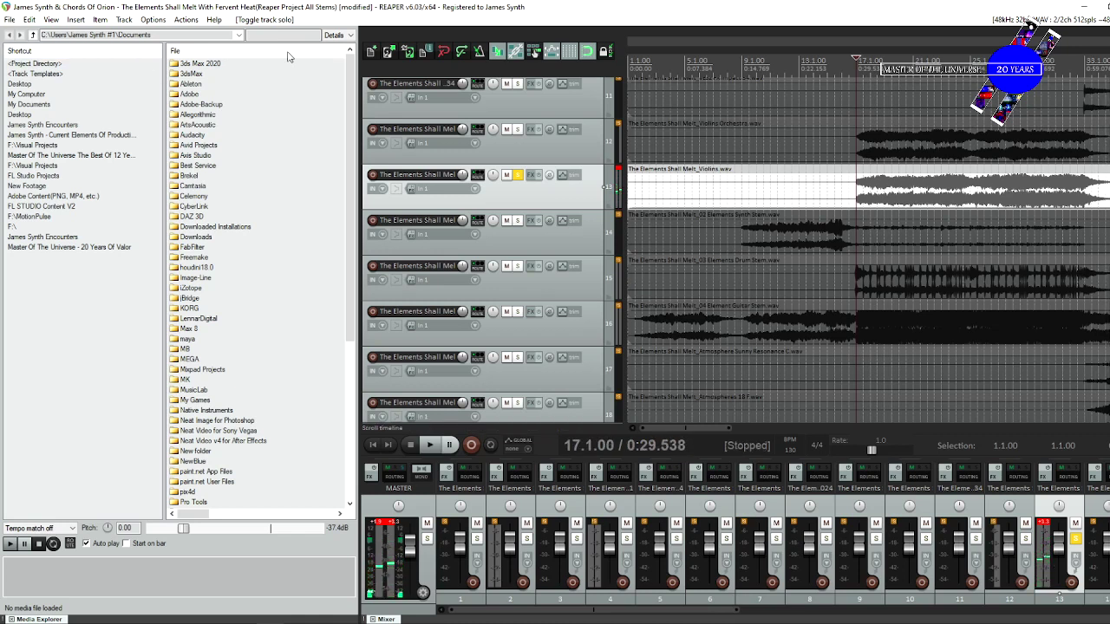
# Check the live stream status in OBS Studio and return to the REAPER project.
pyautogui.moveTo(511, 622)
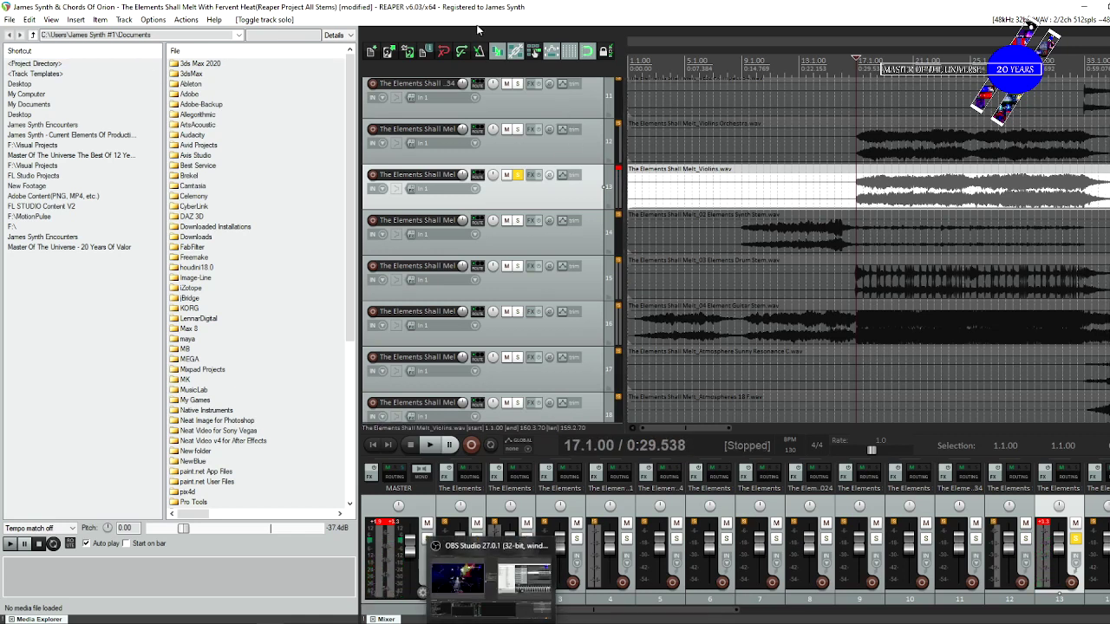
pyautogui.hotkey('alt', 'Tab')
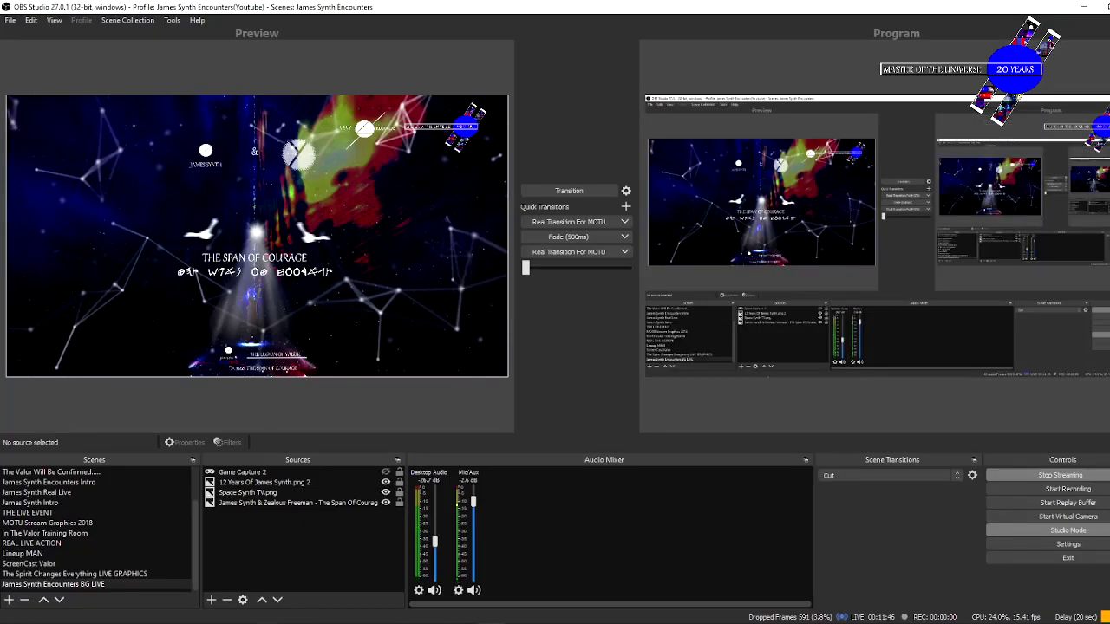
pyautogui.moveTo(283, 619)
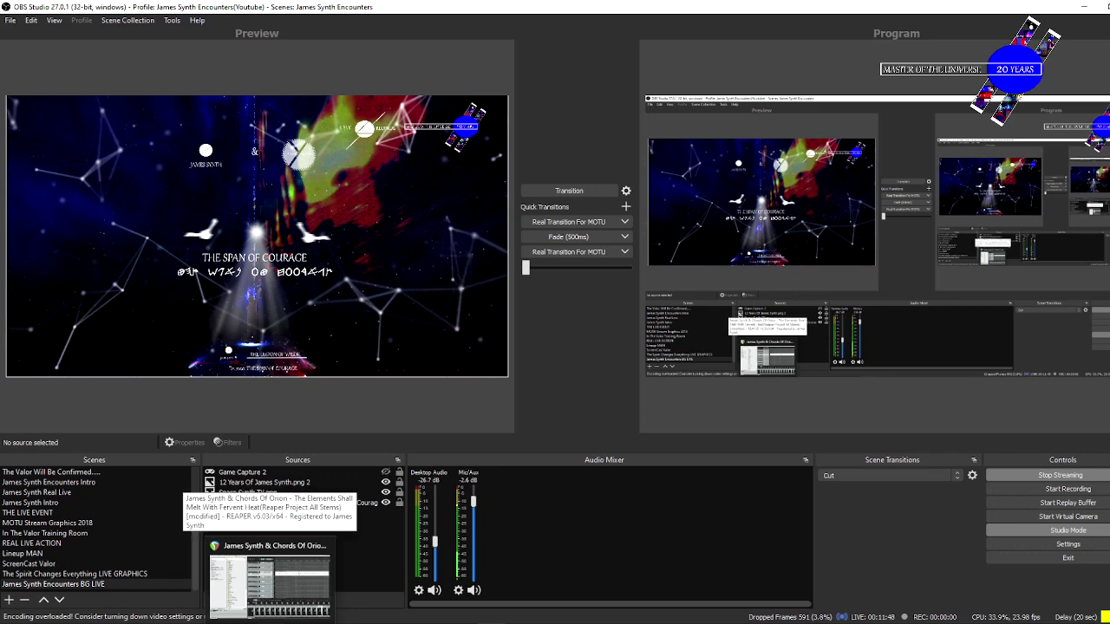
pyautogui.click(268, 572)
pyautogui.moveTo(65, 617)
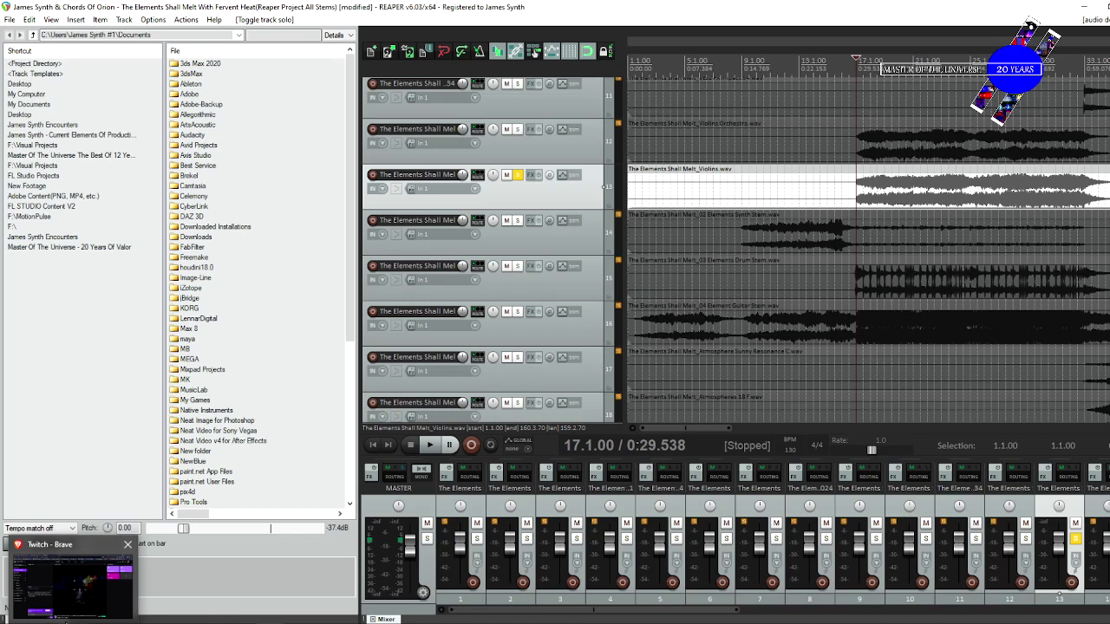
# Try soloing the Violins Orchestra track in place of the Violins track.
pyautogui.click(517, 129)
pyautogui.click(518, 174)
pyautogui.click(516, 129)
pyautogui.click(518, 175)
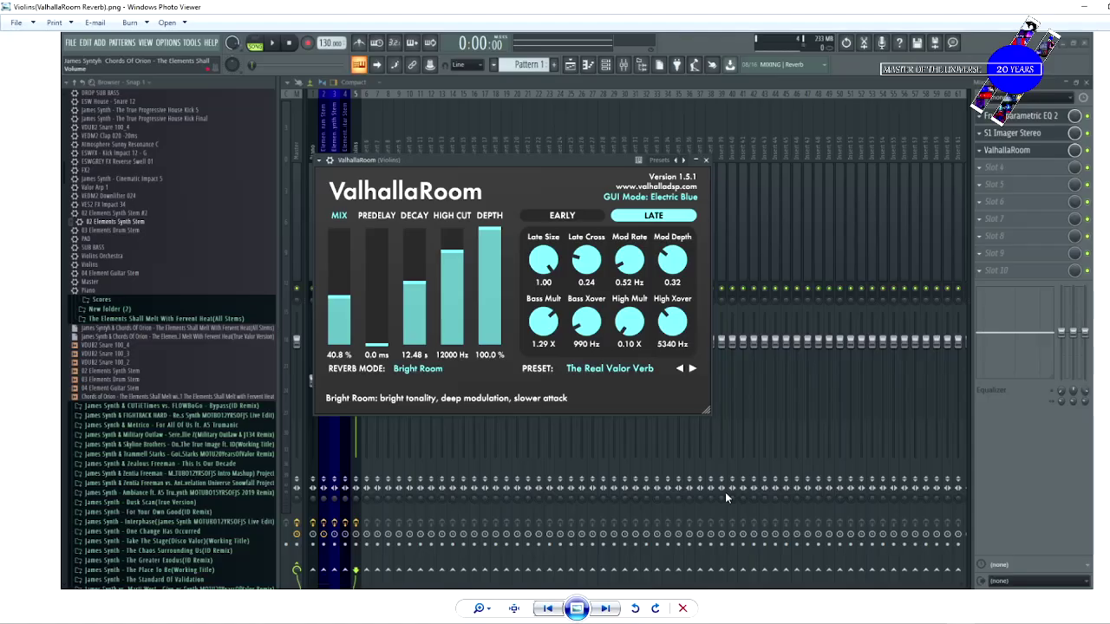
# View the saved Violins S1 Imager screenshot and the Violins Orchestra EQ screenshot in Windows Photo Viewer.
pyautogui.click(605, 608)
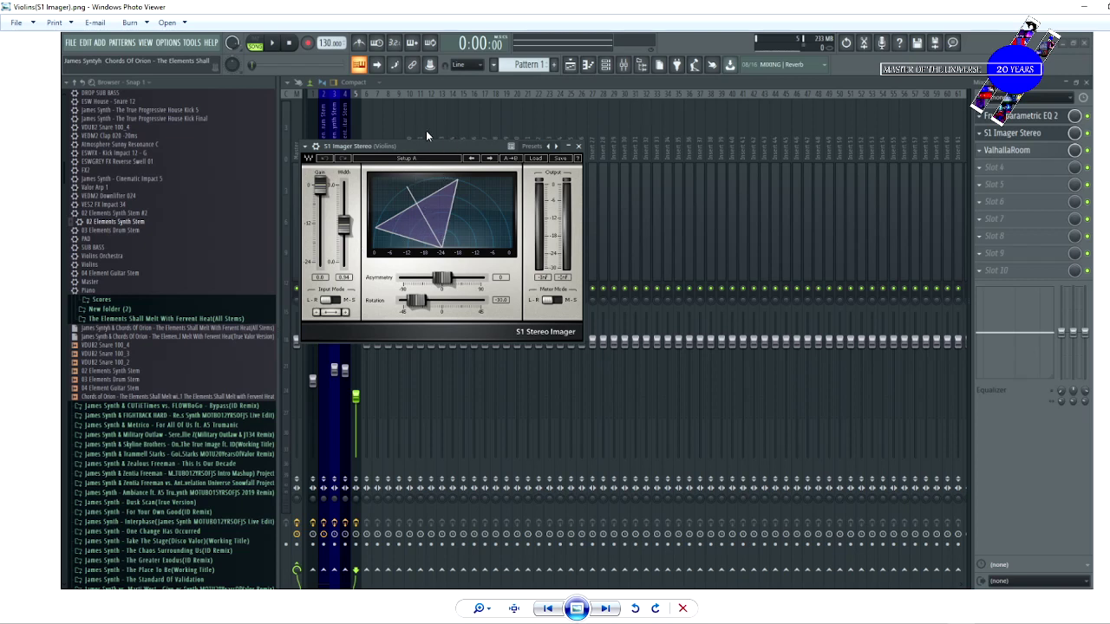
pyautogui.click(548, 608)
pyautogui.click(548, 608)
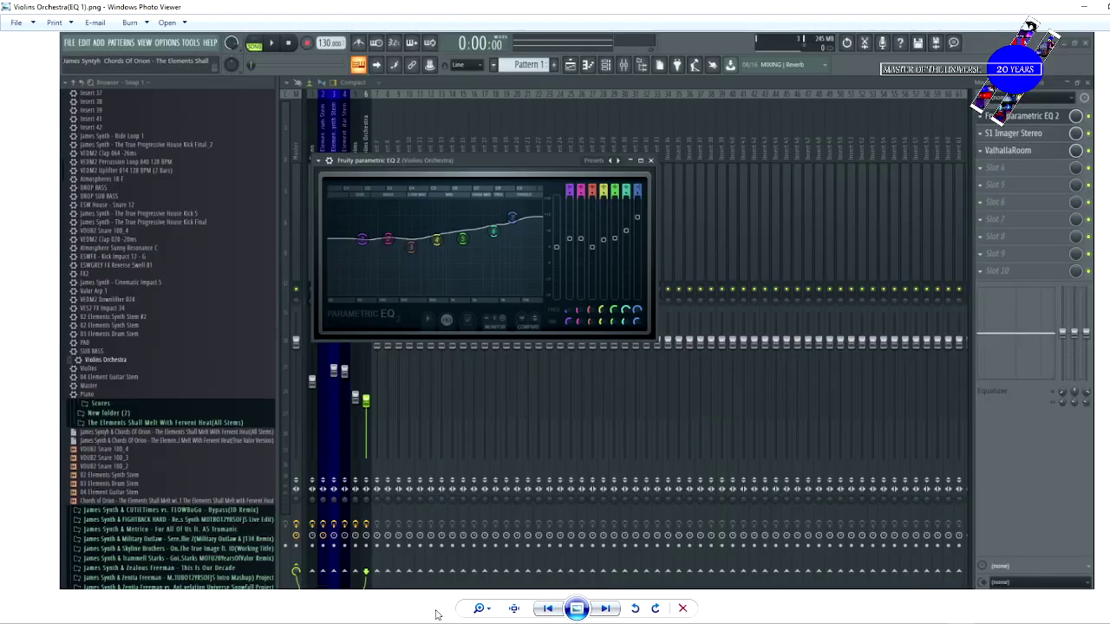
# Check the broadcast in OBS Studio and the Twitch stream manager, and go back to the REAPER project.
pyautogui.moveTo(490, 623)
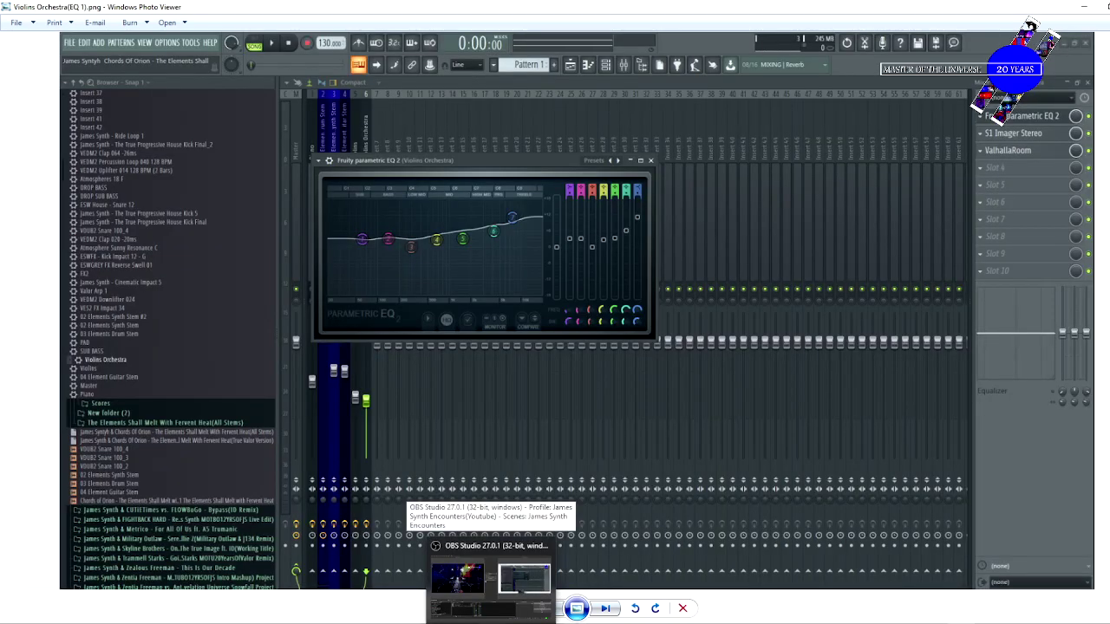
pyautogui.click(524, 579)
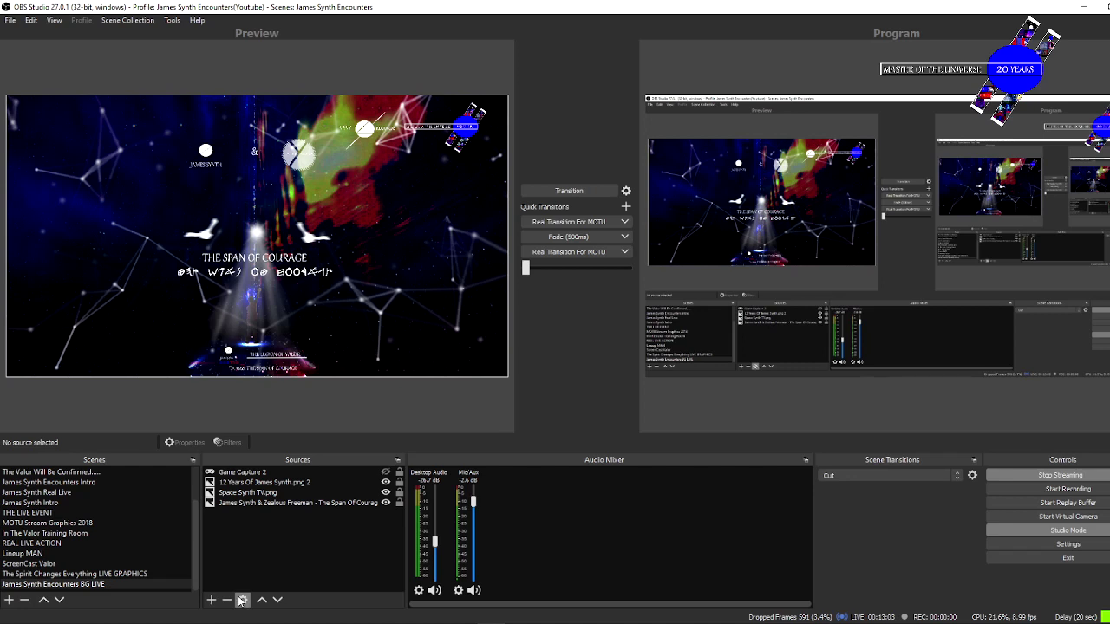
pyautogui.click(184, 552)
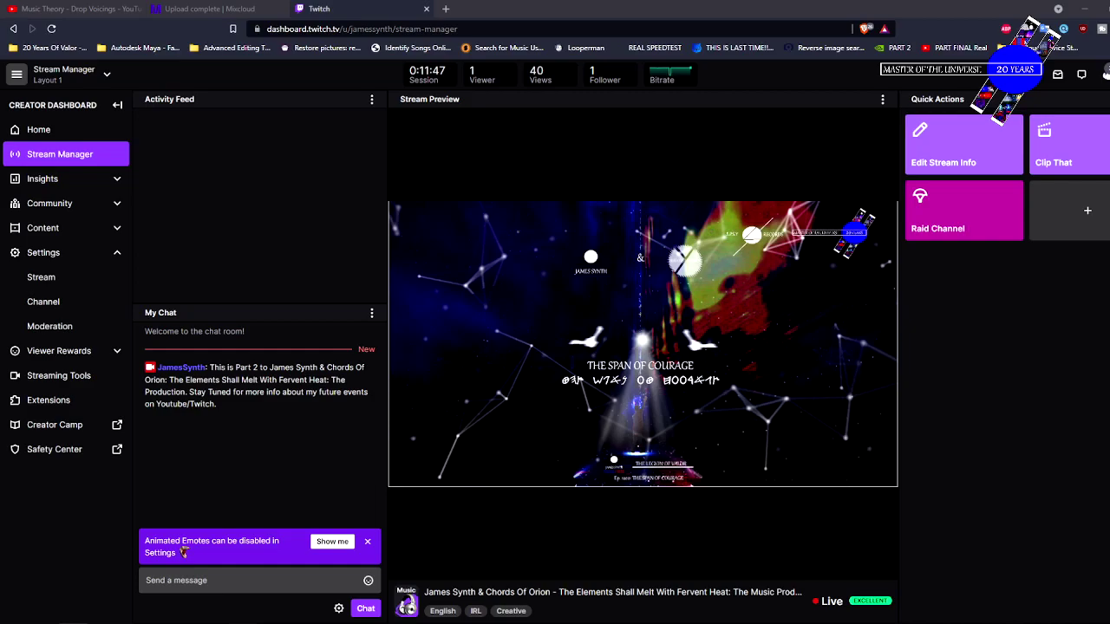
pyautogui.hotkey('alt', 'Tab')
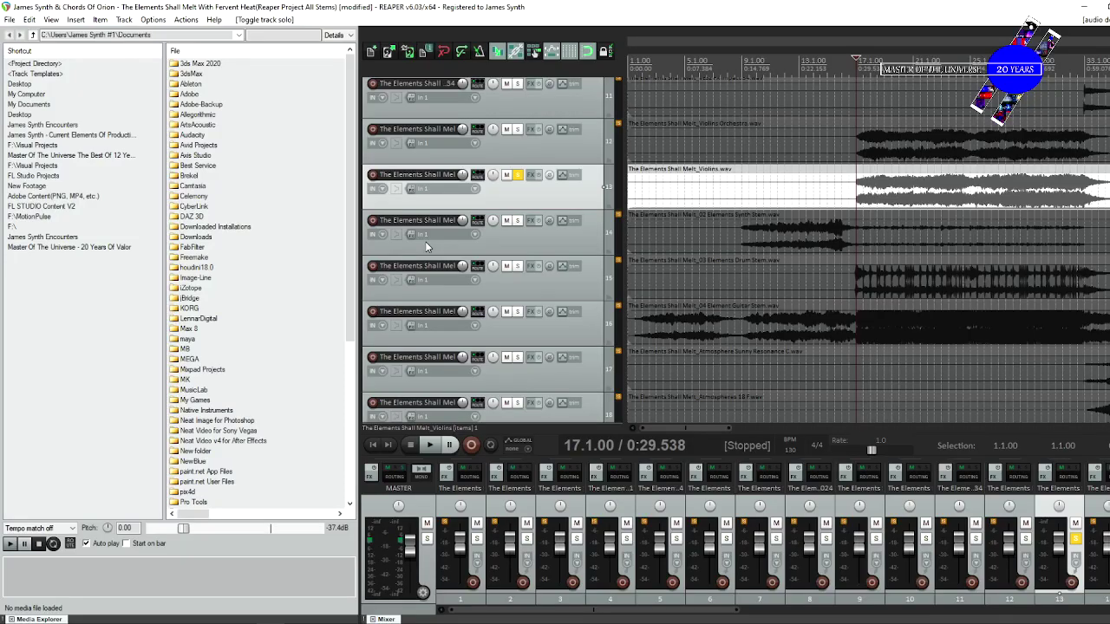
# Solo the Violins Orchestra track instead of Violins and play it back from bar 17.
pyautogui.click(521, 128)
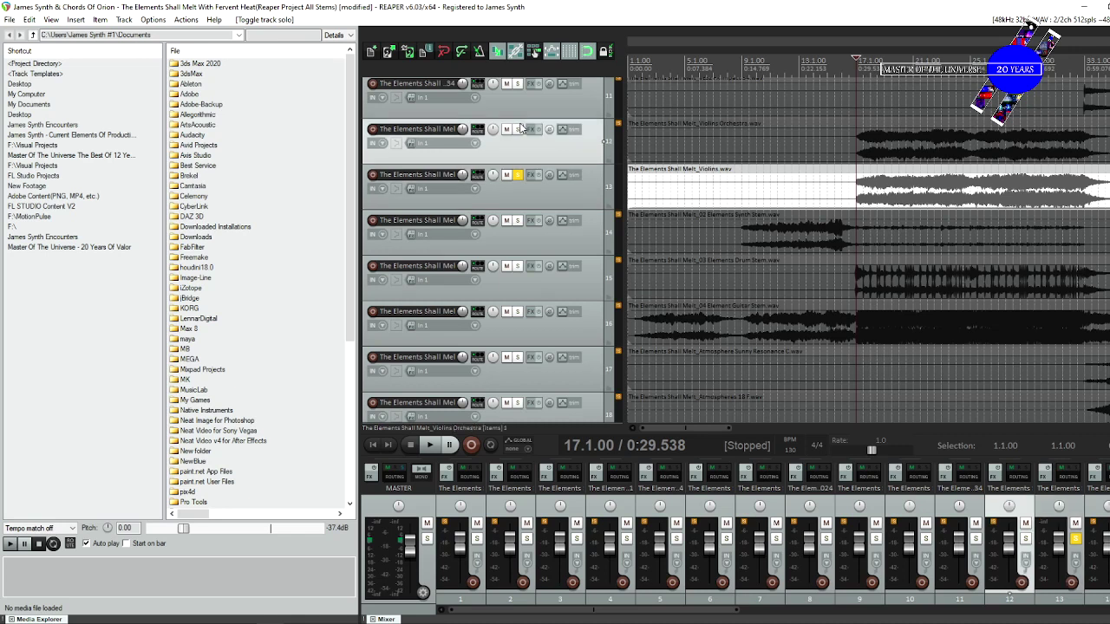
pyautogui.click(519, 128)
pyautogui.click(518, 175)
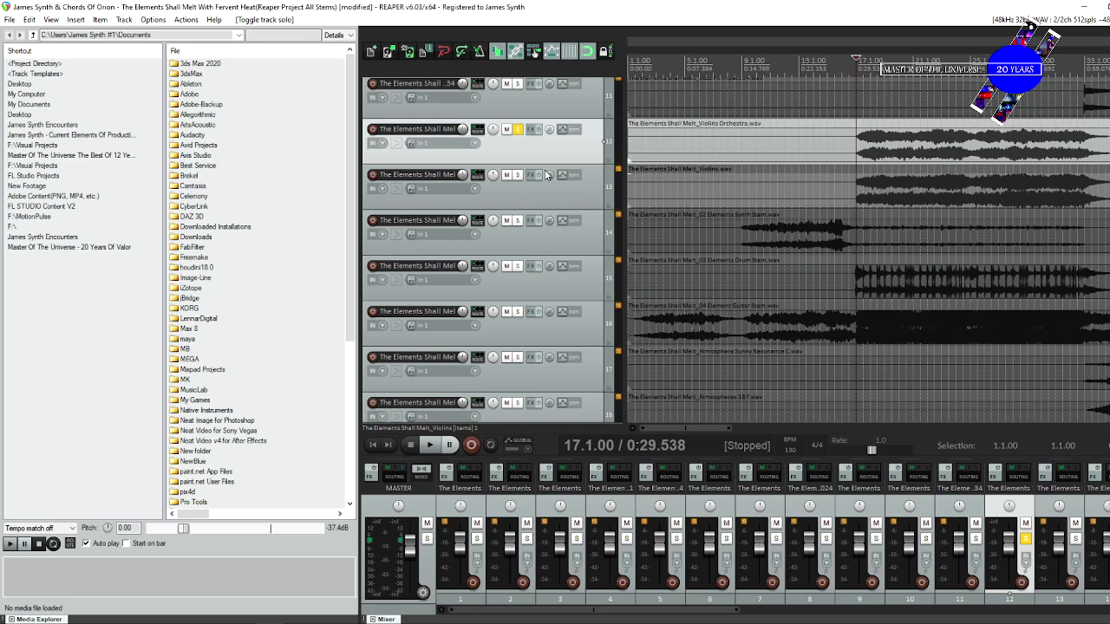
pyautogui.press('space')
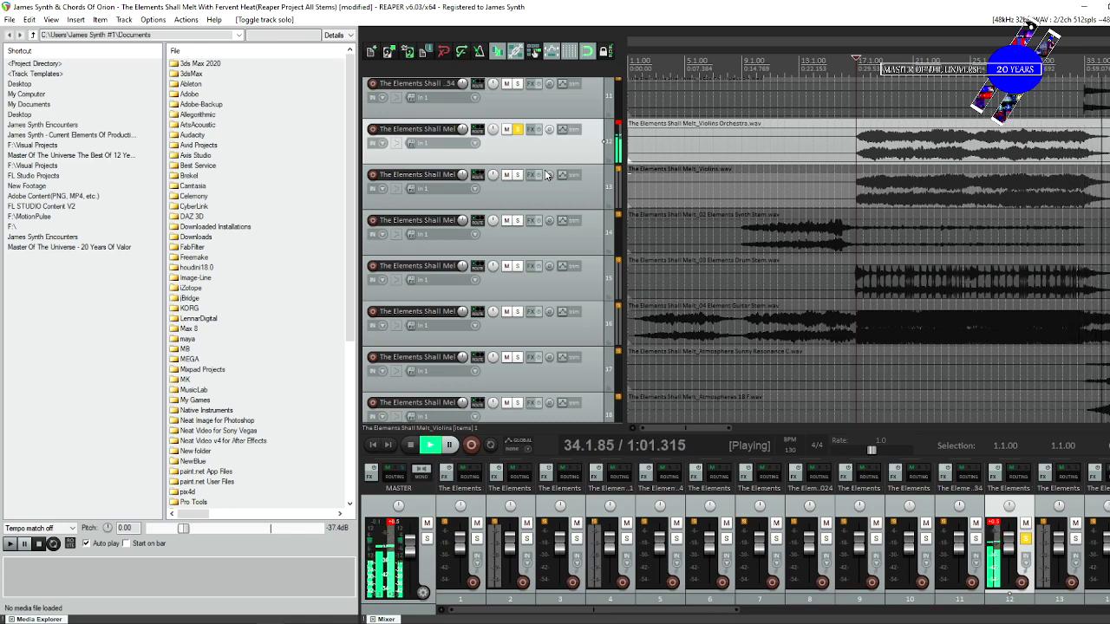
pyautogui.press('space')
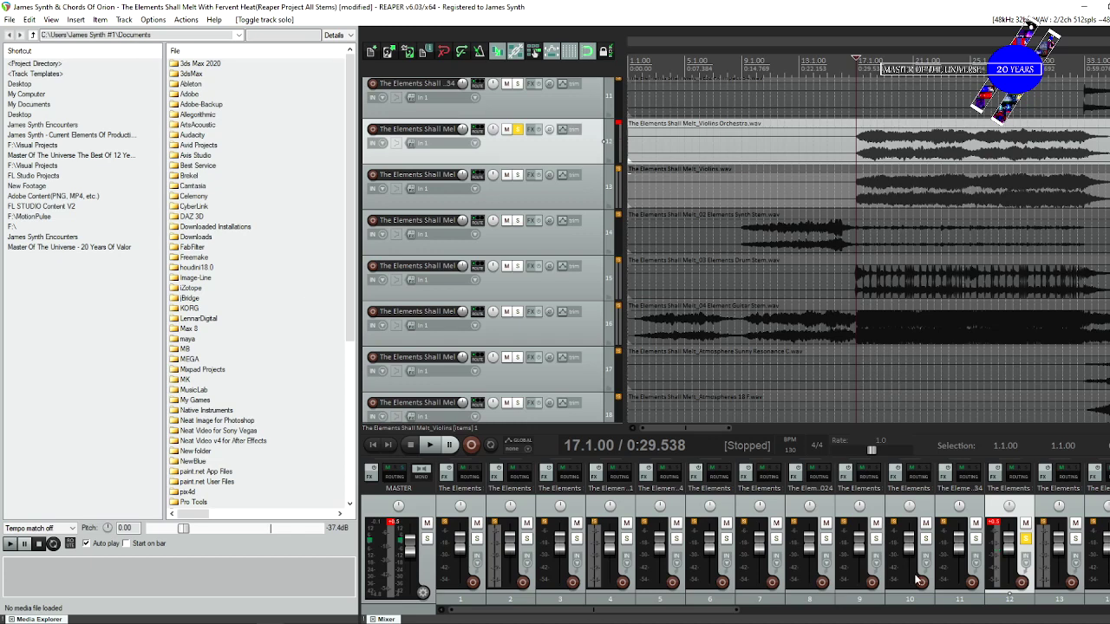
# Check the stream preview and chat in the Twitch stream manager and return to REAPER.
pyautogui.moveTo(69, 623)
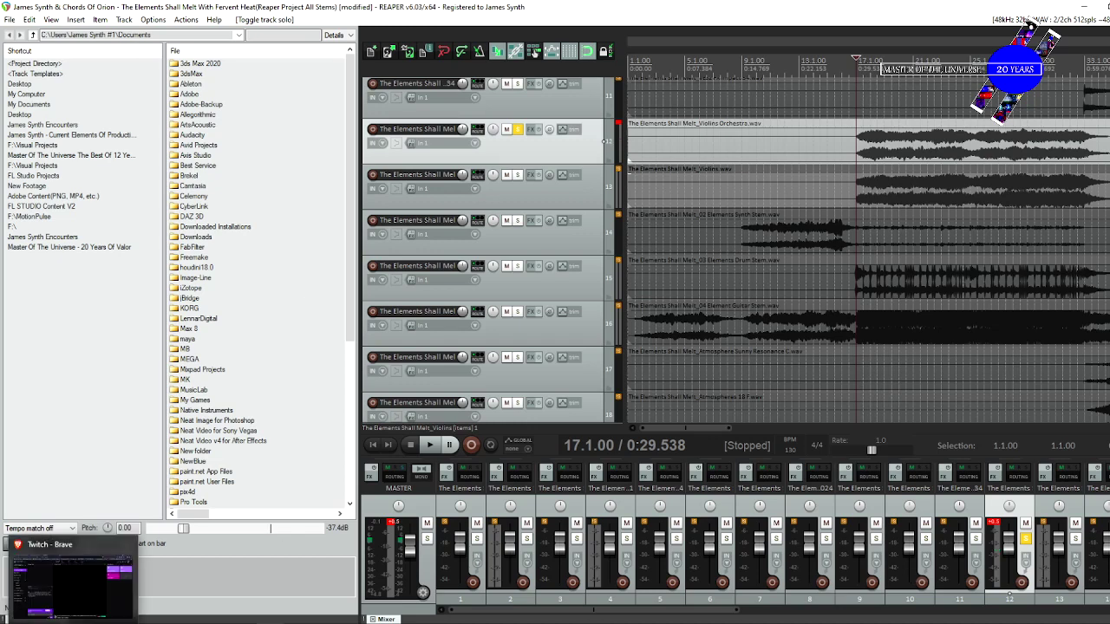
pyautogui.click(69, 585)
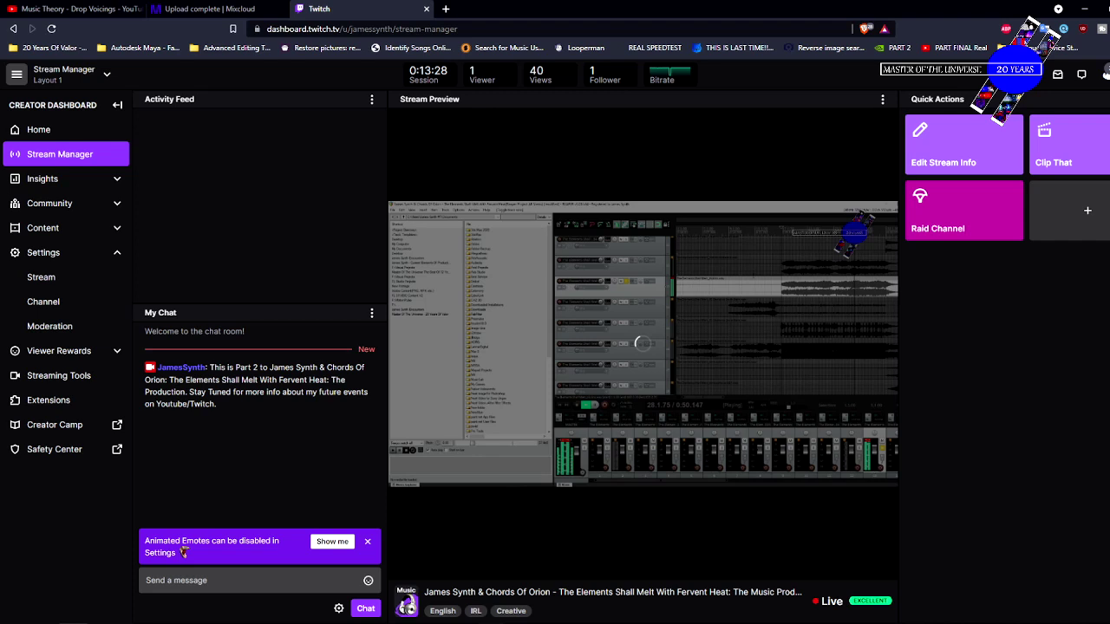
pyautogui.moveTo(489, 623)
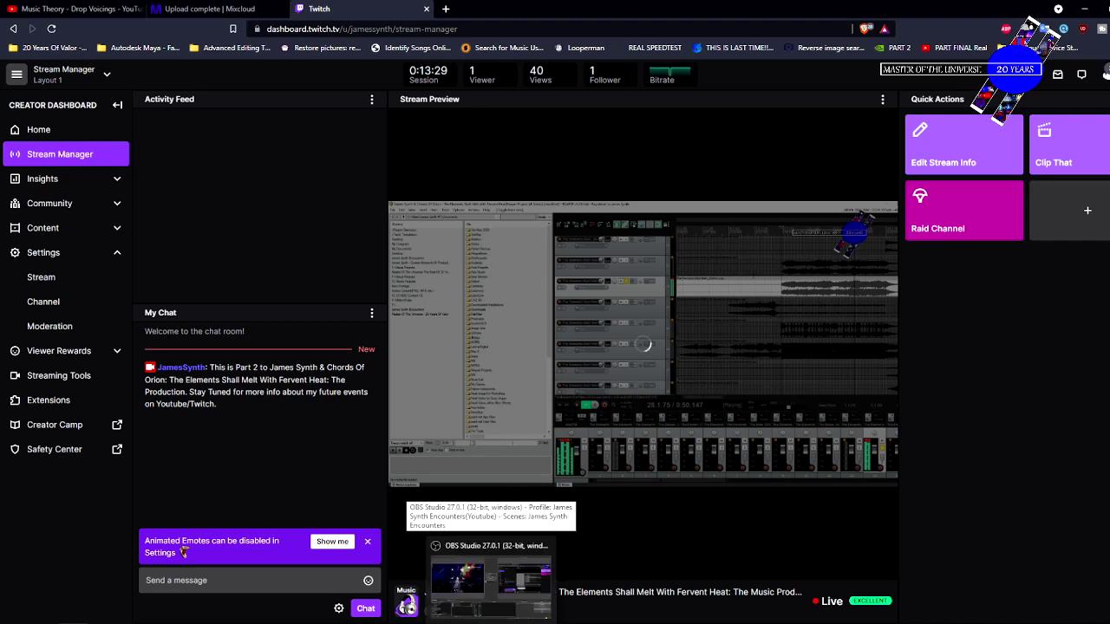
pyautogui.click(538, 542)
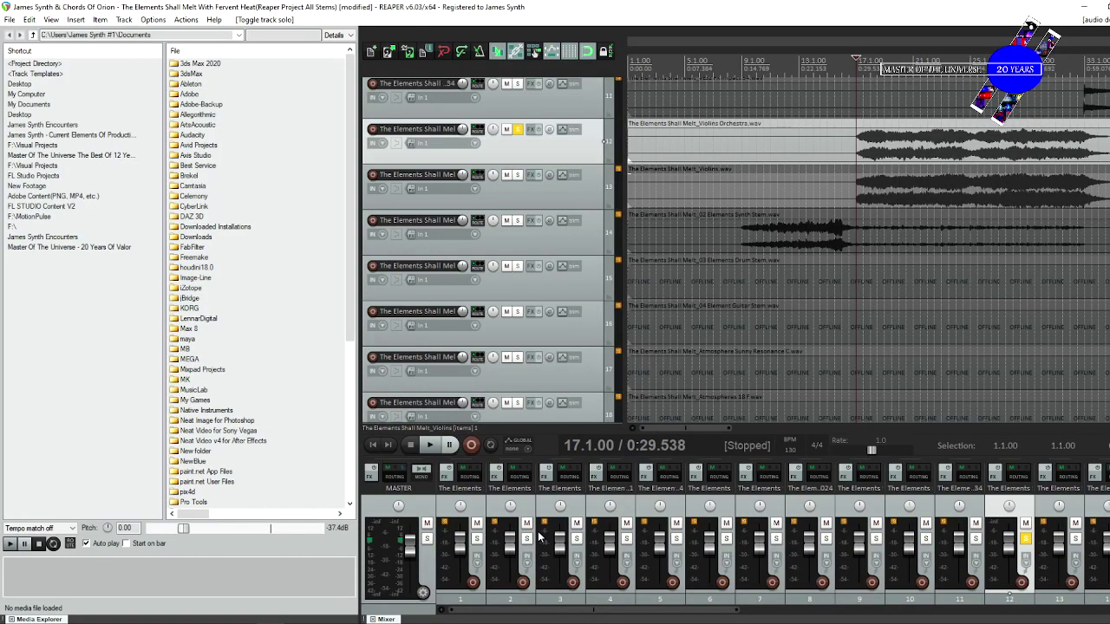
# Switch to Windows Photo Viewer and examine the Violins Orchestra EQ, S1 Imager and ValhallaRoom reverb screenshots.
pyautogui.hotkey('alt', 'Tab')
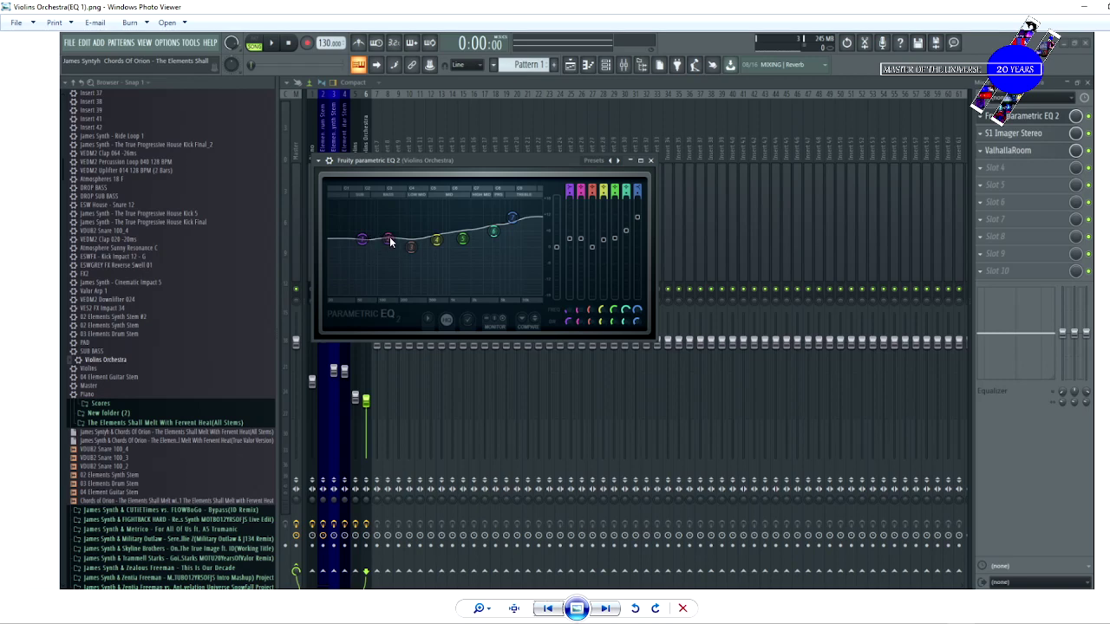
pyautogui.click(548, 609)
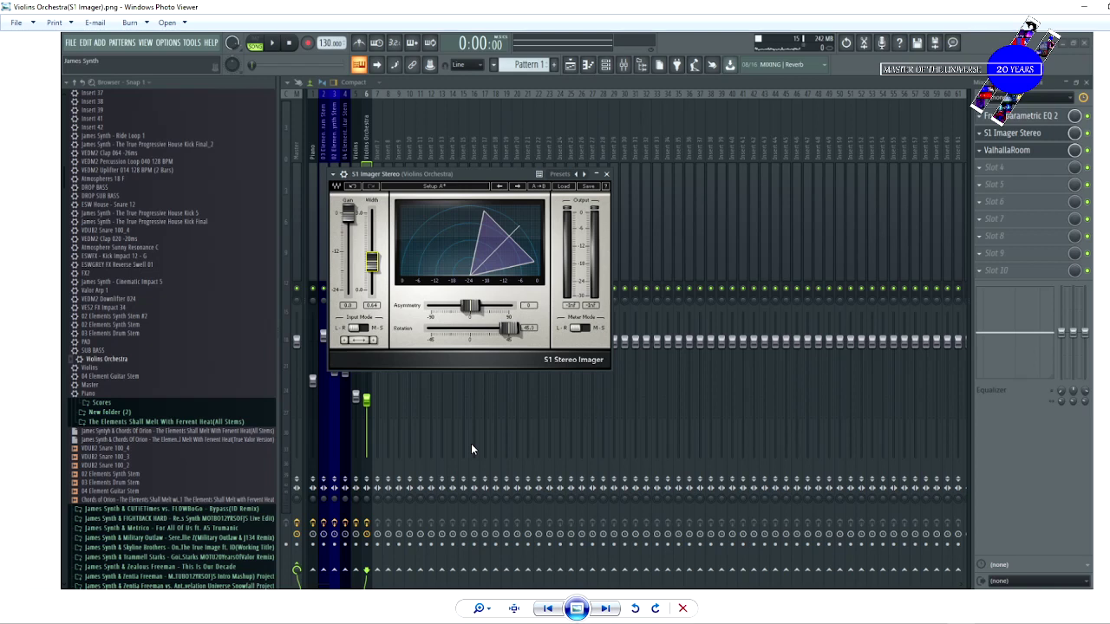
pyautogui.click(555, 609)
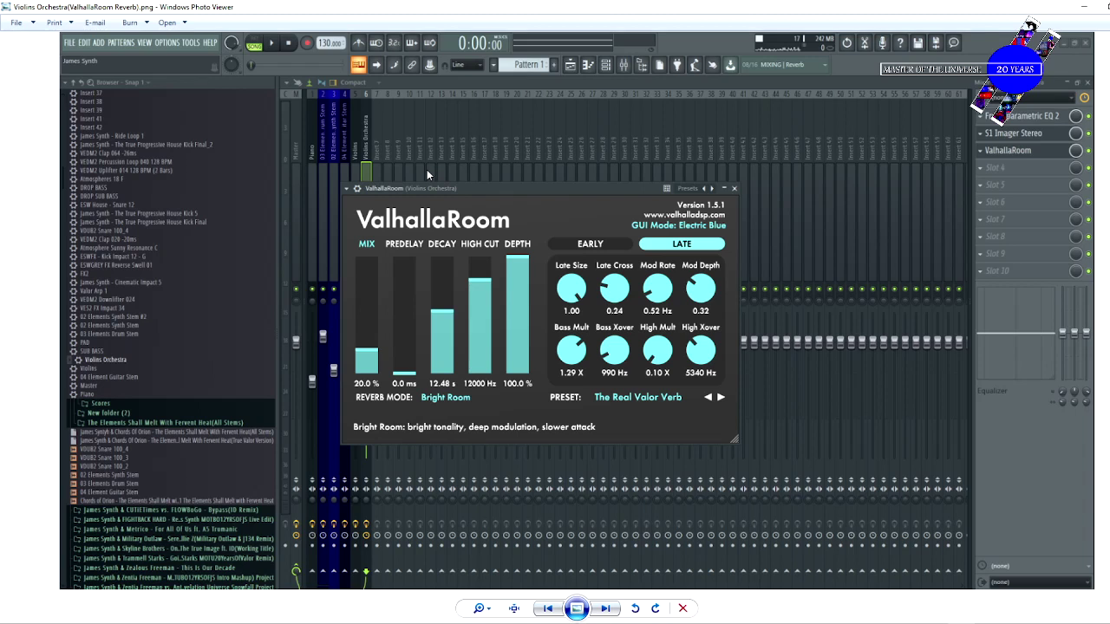
# Switch to the Twitch stream manager in the browser to check the live preview and chat.
pyautogui.moveTo(499, 621)
pyautogui.moveTo(73, 623)
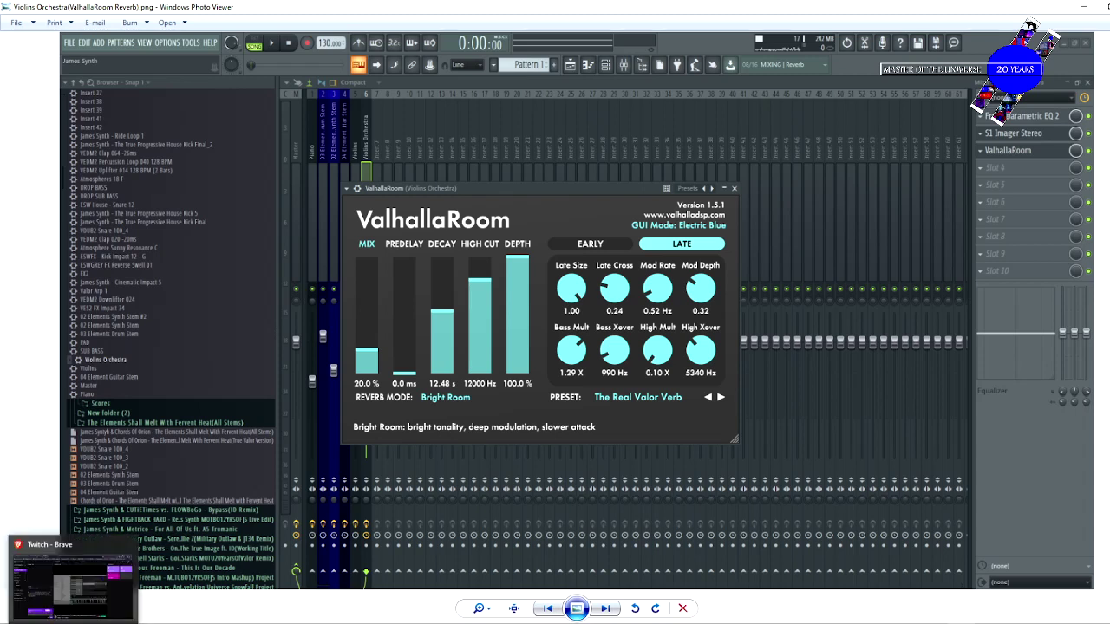
pyautogui.click(73, 577)
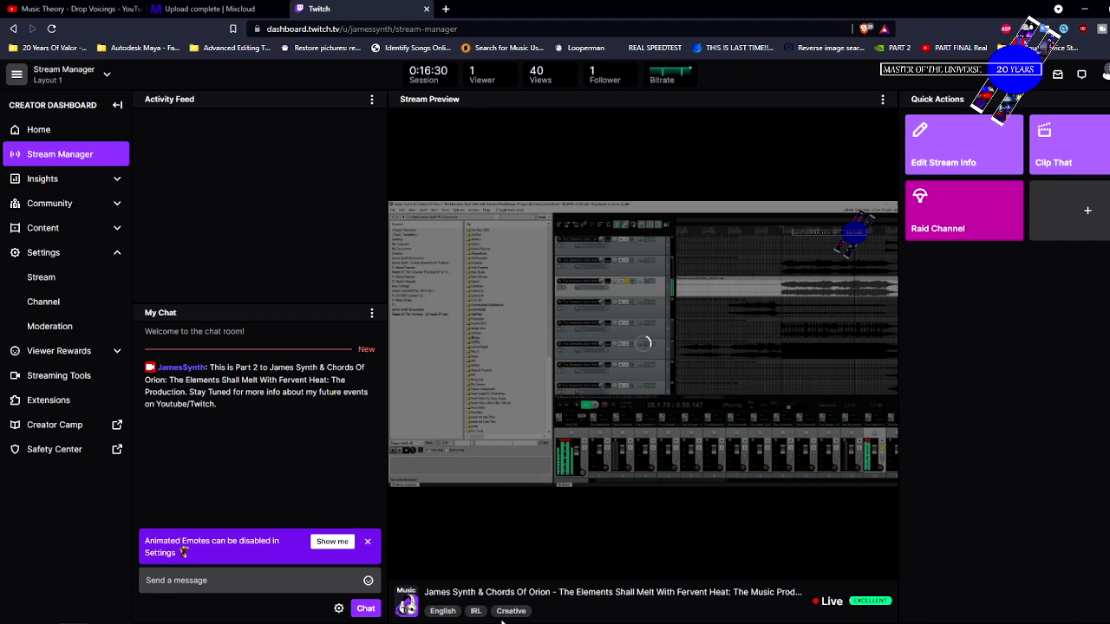
# Switch back to REAPER and filter the effects available for the master track by "fab".
pyautogui.hotkey('alt', 'Tab')
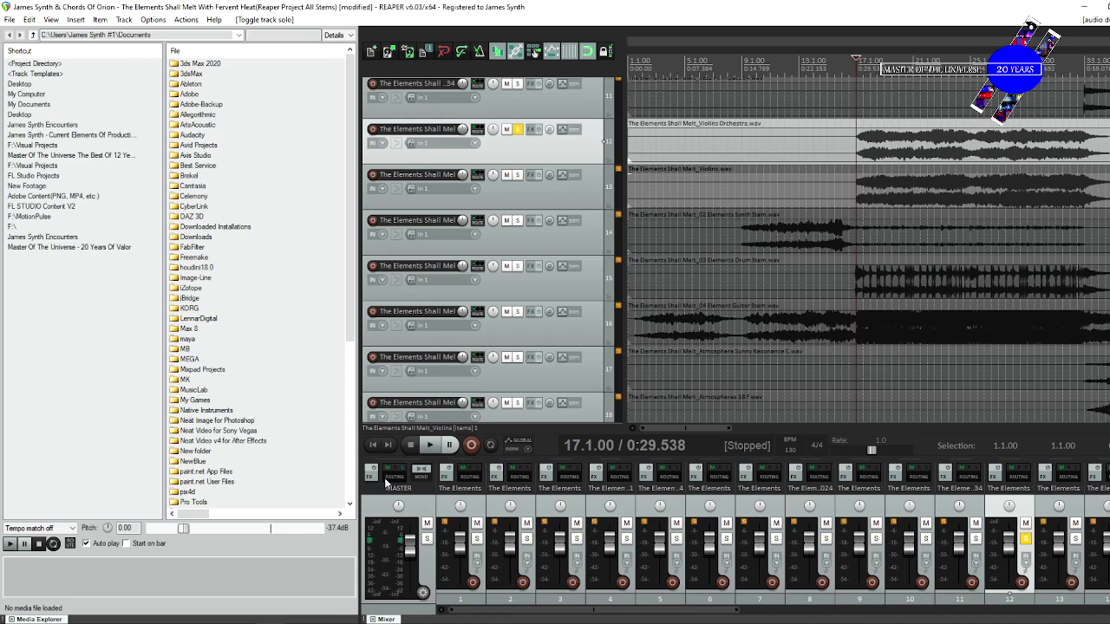
pyautogui.click(373, 477)
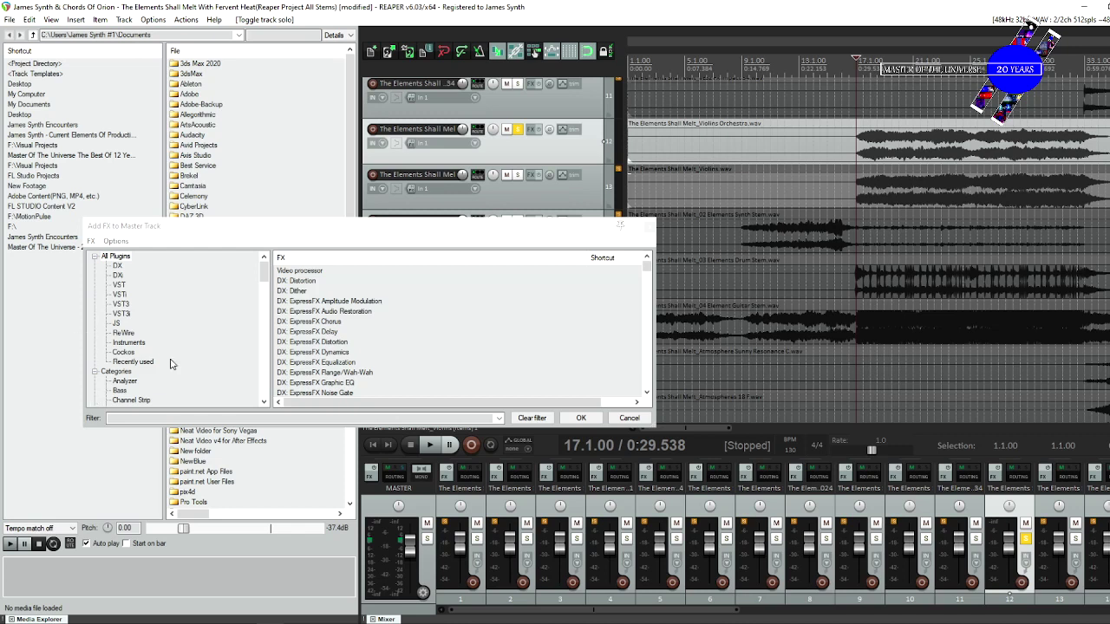
pyautogui.write('fab')
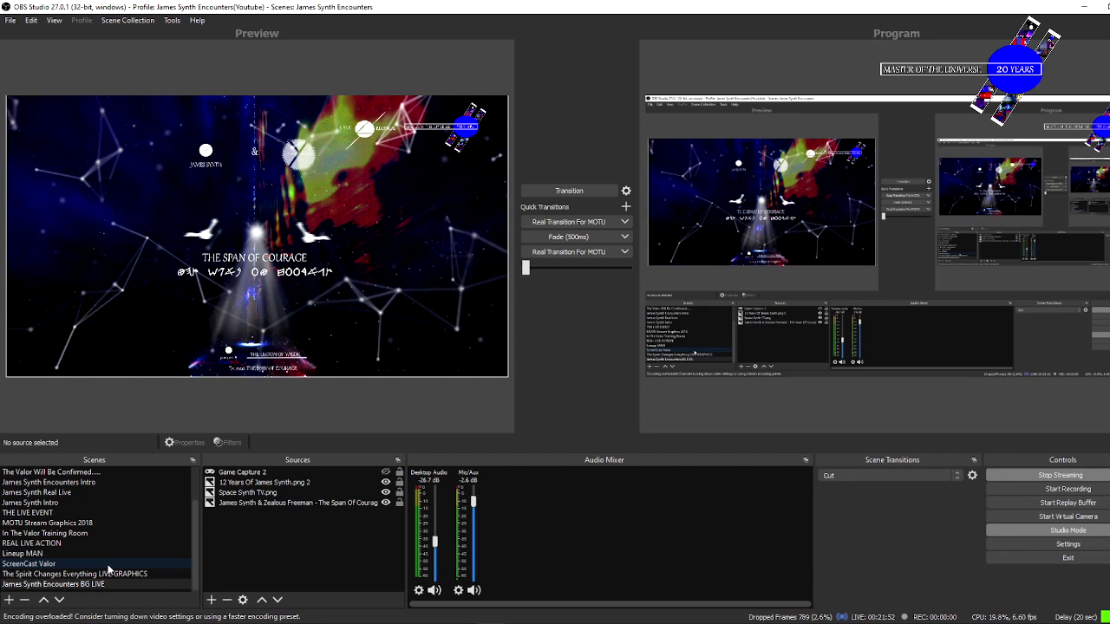
# Select the ScreenCast Valor scene in OBS Studio and return to REAPER.
pyautogui.click(109, 565)
pyautogui.hotkey('alt', 'Tab')
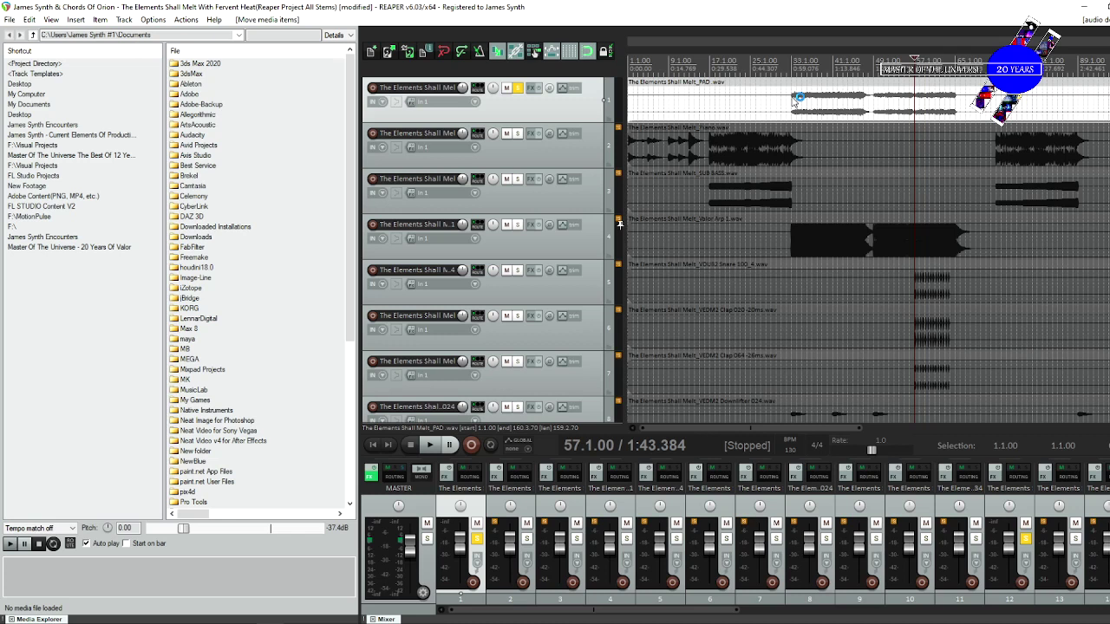
# Play back the soloed PAD track and stop playback.
pyautogui.click(797, 98)
pyautogui.press('space')
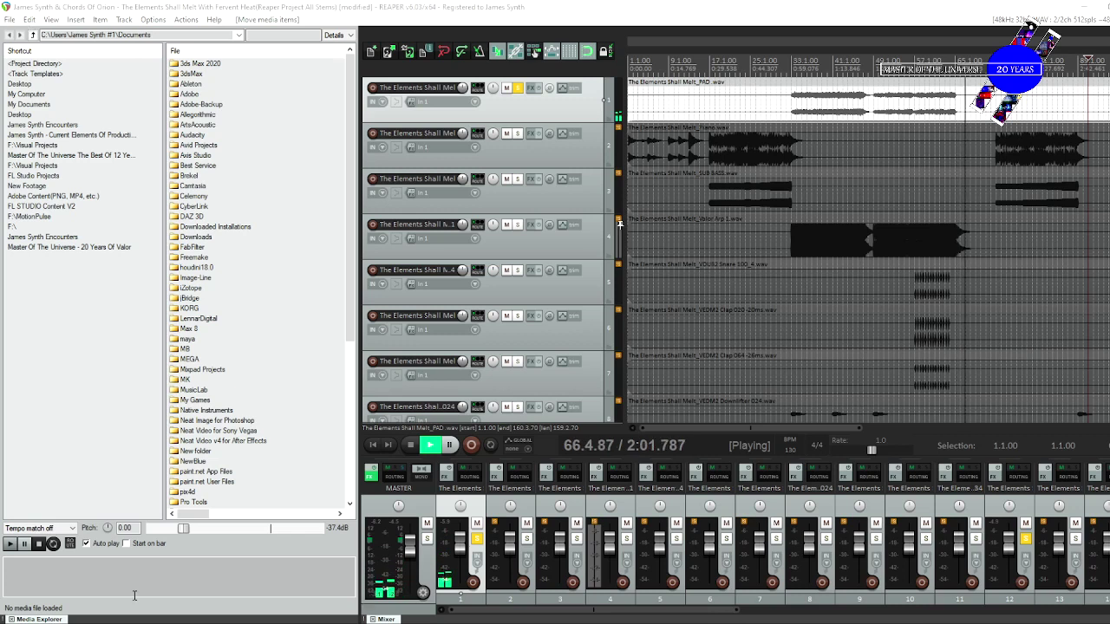
pyautogui.press('space')
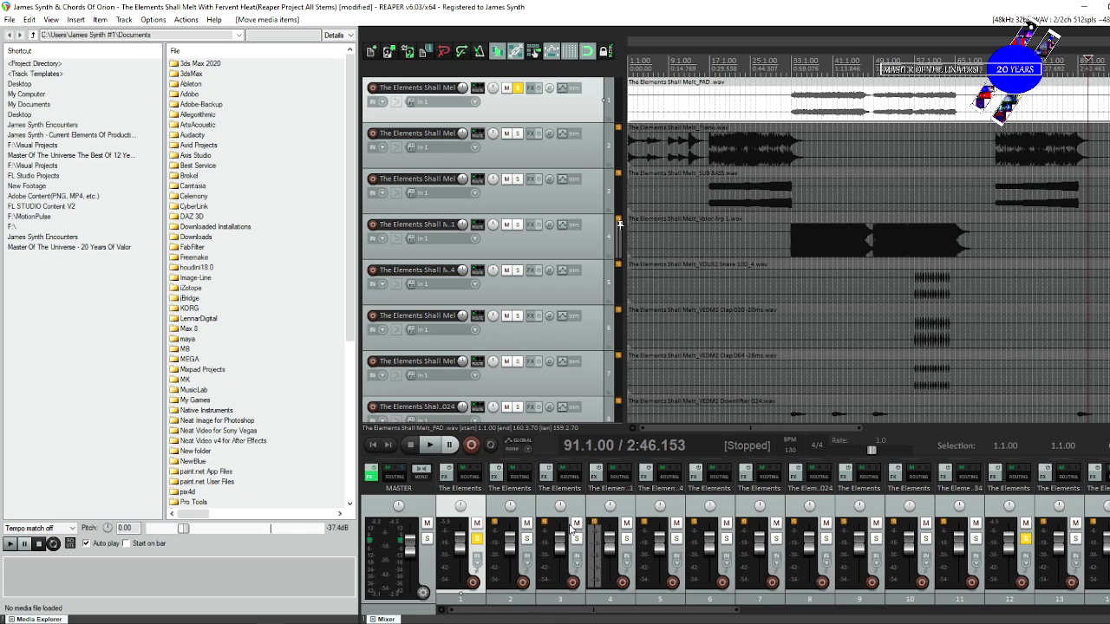
# Switch to Windows Photo Viewer and examine the PAD screenshots for EQ, Flangus, S1 Imager, ValhallaRoom and LFOTool, continuing to the Valor Arp EQ.
pyautogui.moveTo(72, 623)
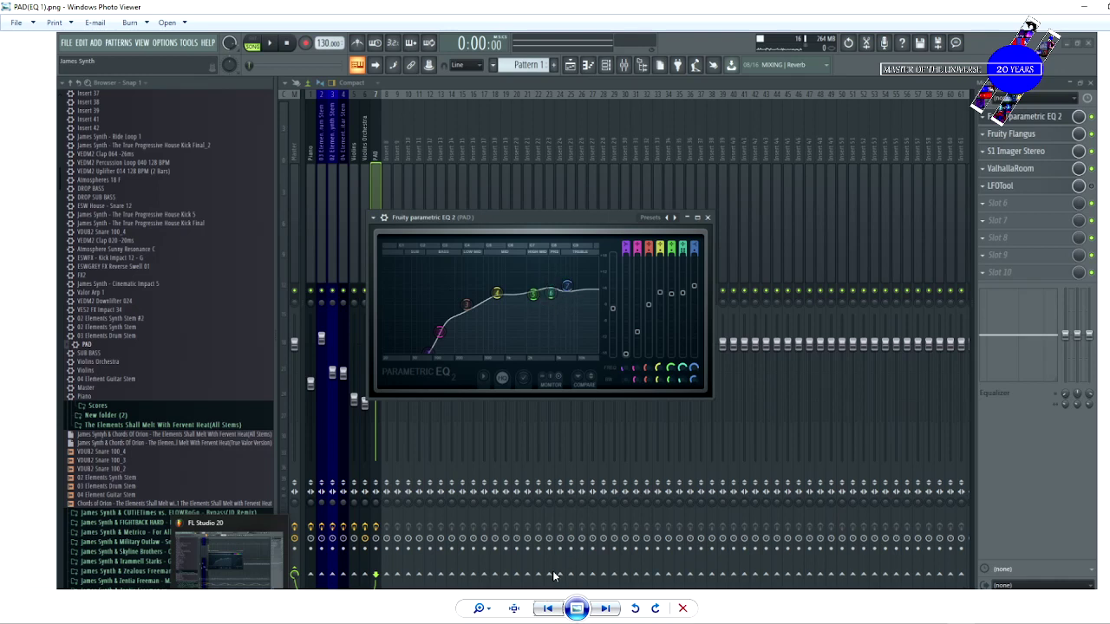
pyautogui.click(547, 608)
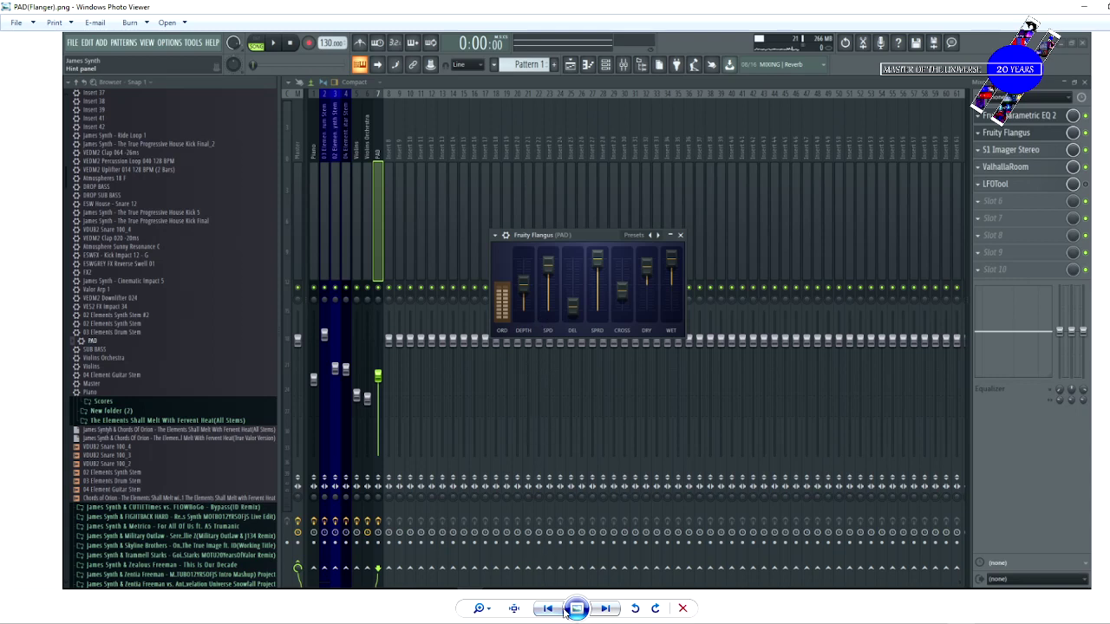
pyautogui.press('Right')
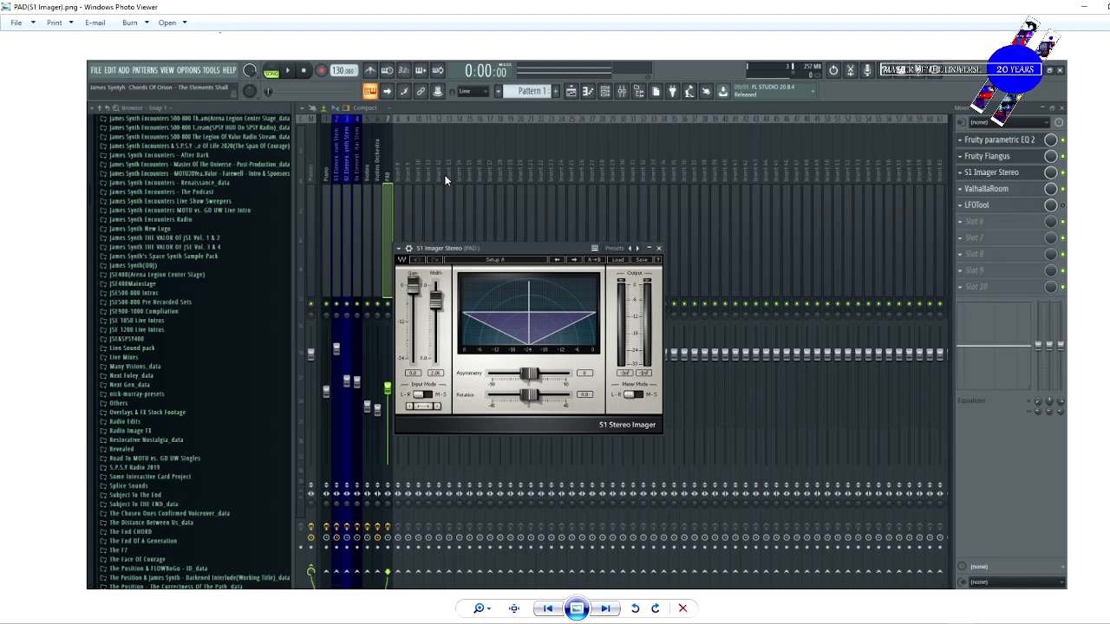
pyautogui.click(548, 609)
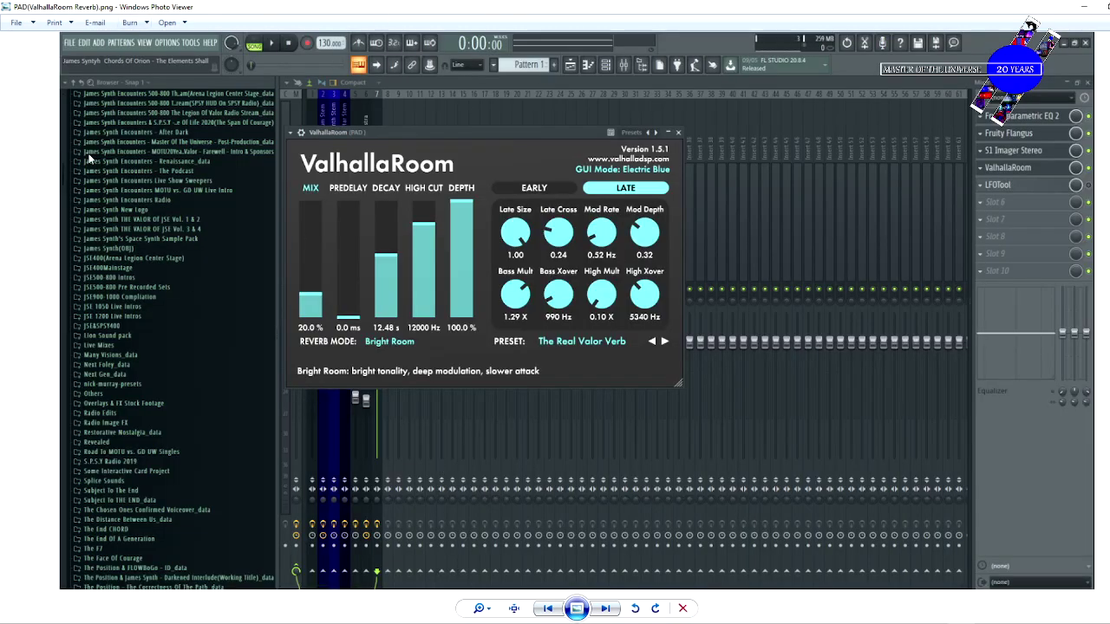
pyautogui.click(548, 608)
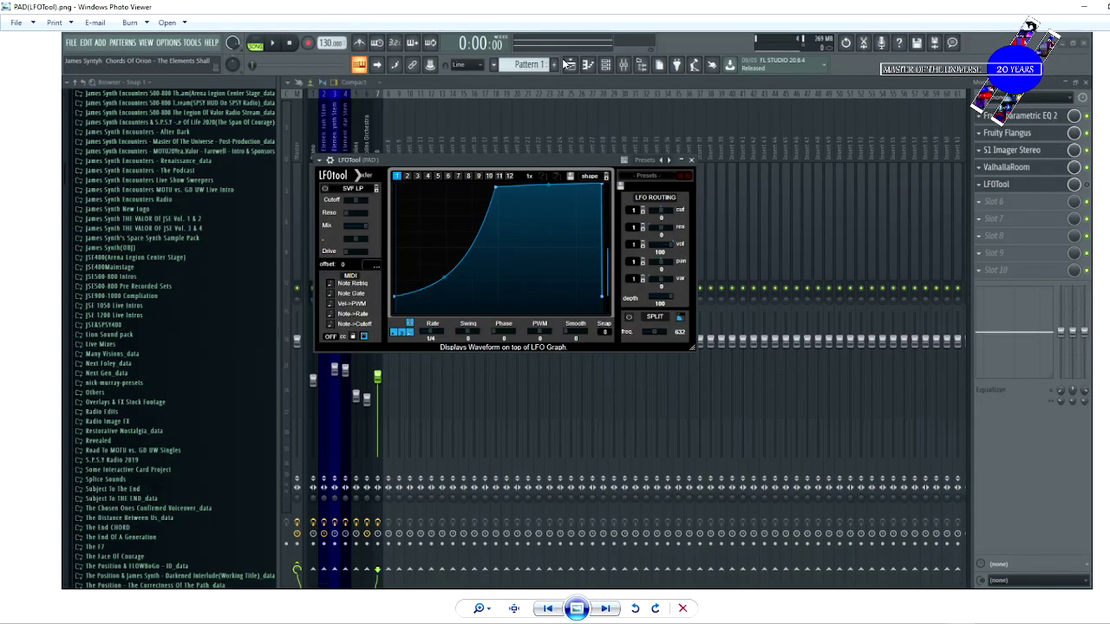
pyautogui.click(548, 608)
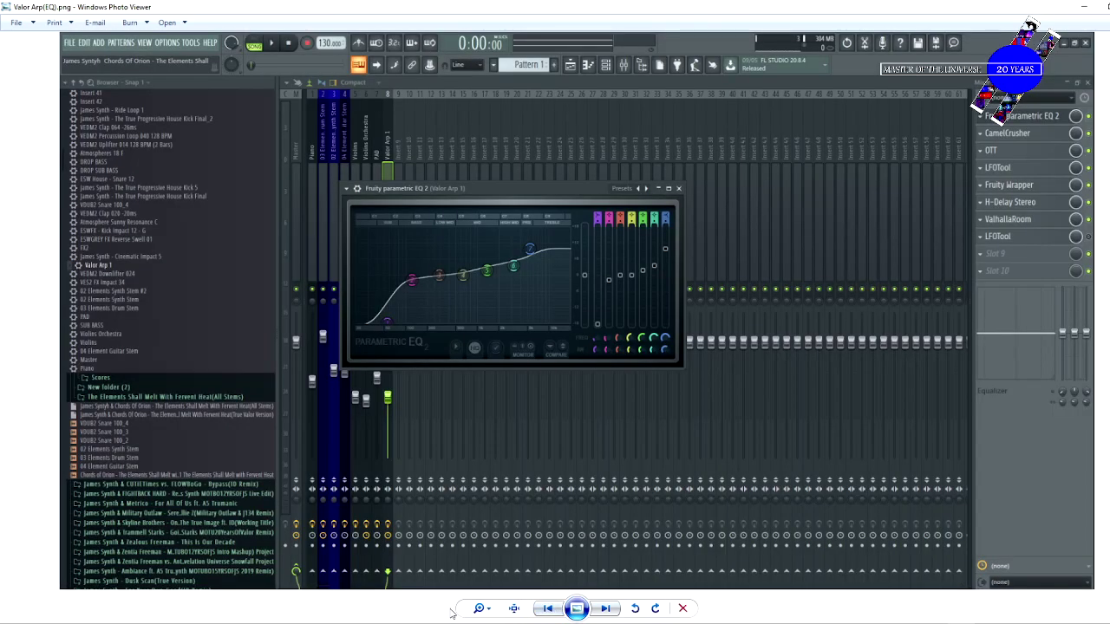
# Return to REAPER, solo the Valor Arp 1 track instead of PAD and play it back from bar 33.
pyautogui.click(314, 615)
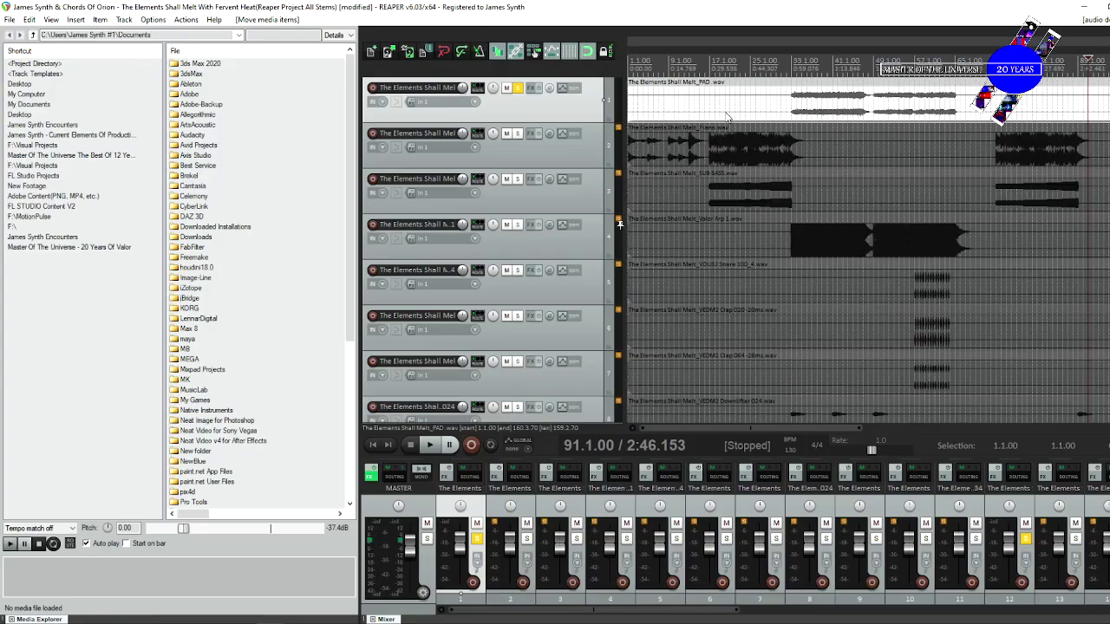
pyautogui.click(793, 246)
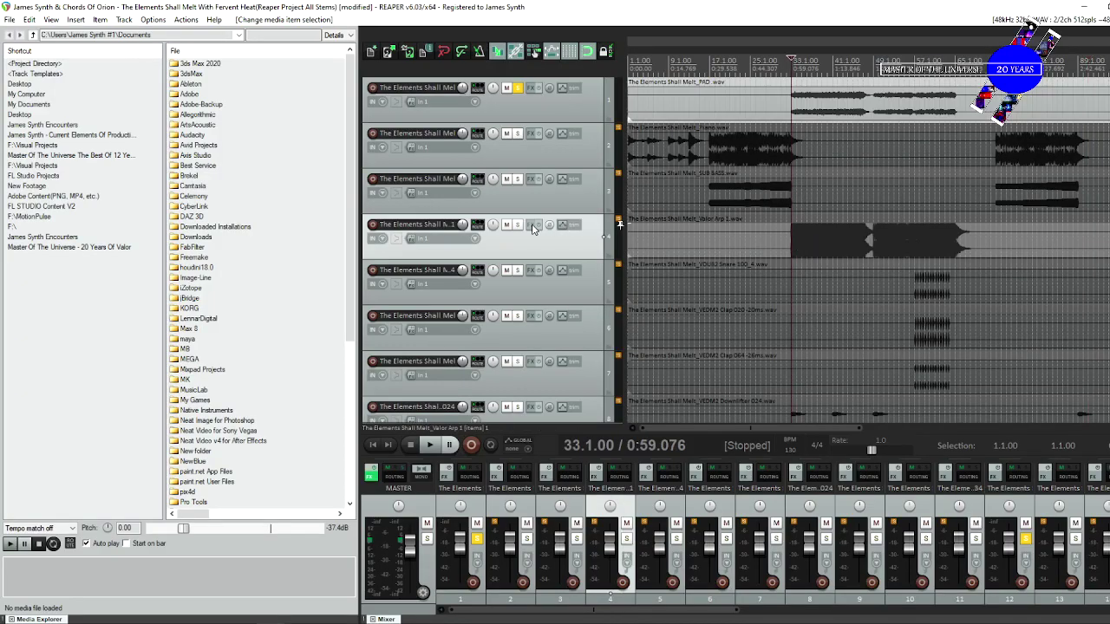
pyautogui.click(517, 87)
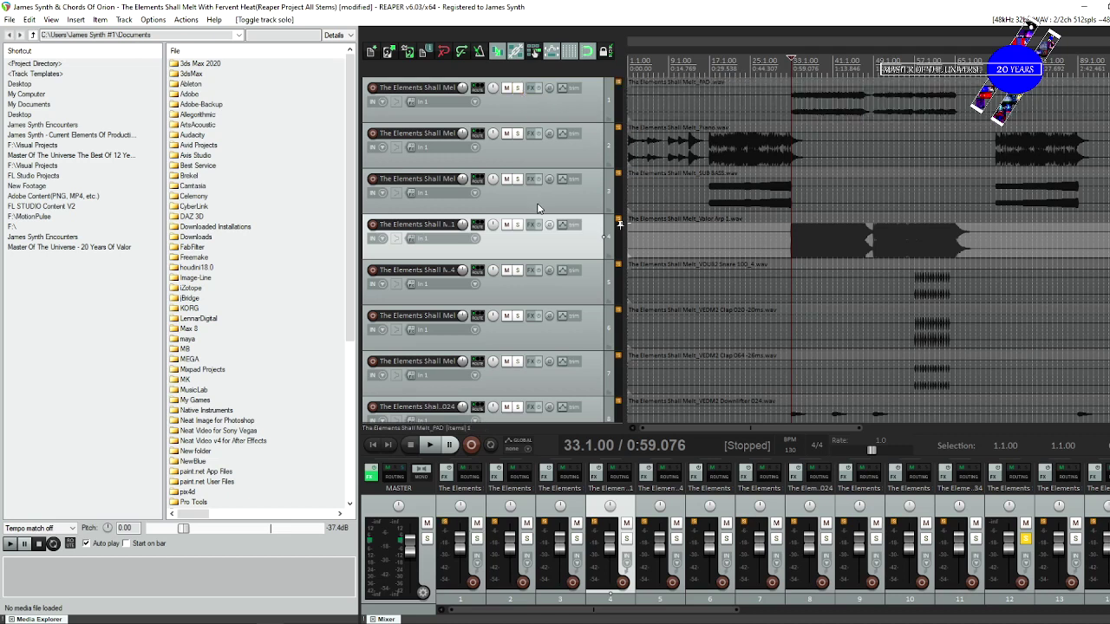
pyautogui.click(518, 225)
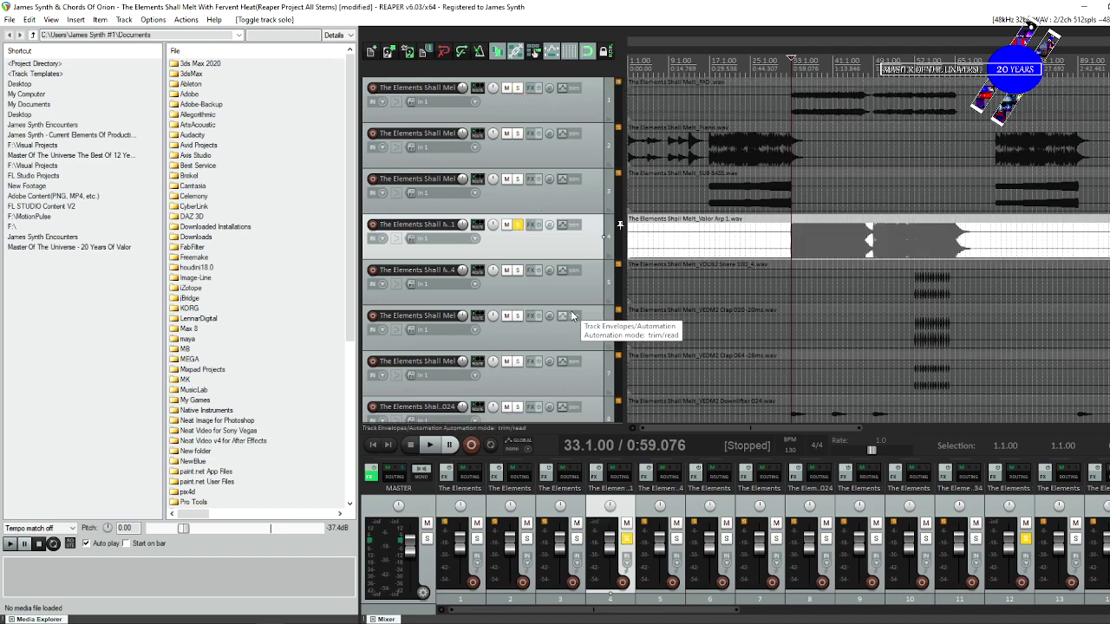
pyautogui.press('space')
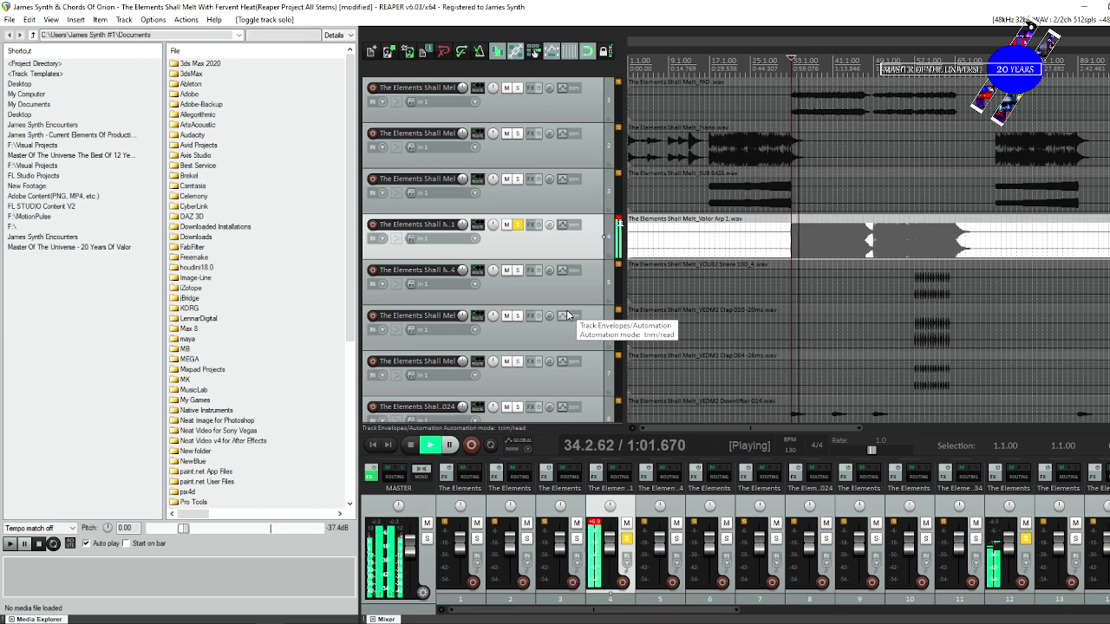
# Lower the Valor Arp 1 track's volume to -13.8 dB during playback.
pyautogui.moveTo(606, 555)
pyautogui.mouseDown()
pyautogui.moveTo(609, 573)
pyautogui.moveTo(608, 560)
pyautogui.moveTo(588, 565)
pyautogui.mouseUp()
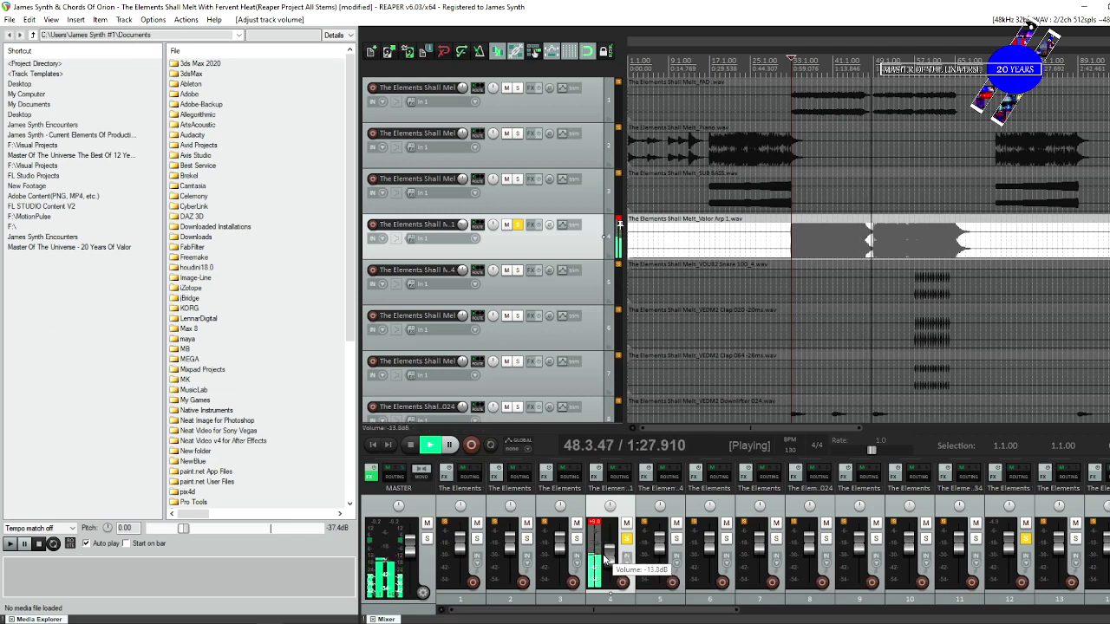
pyautogui.scroll(-1, 610, 556)
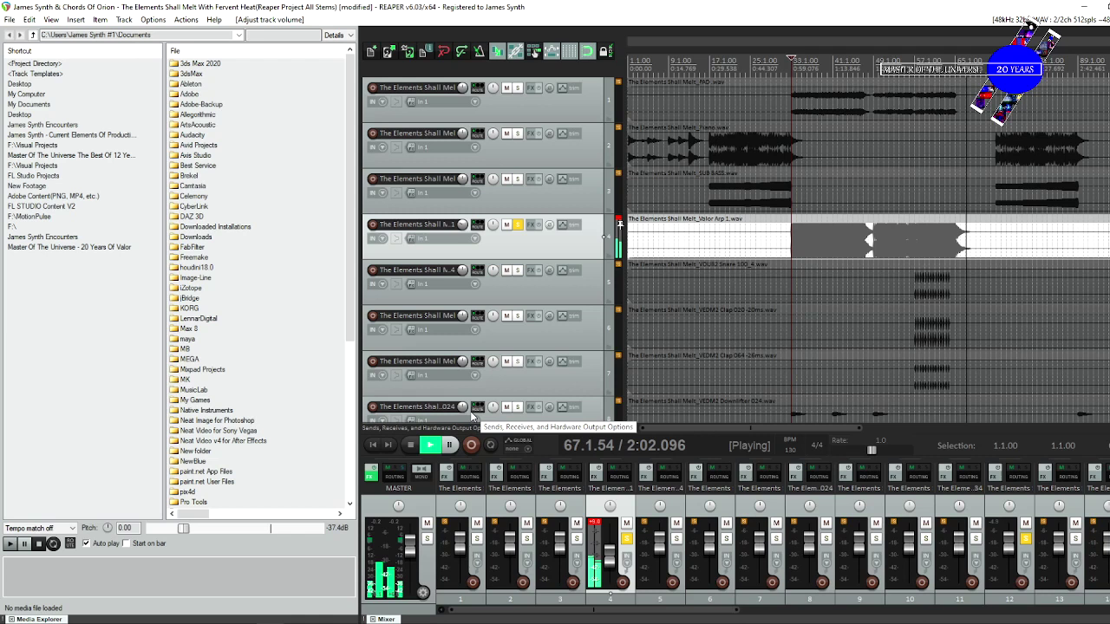
# Play the Valor Arp 1 tail from bar 64, stop playback and inspect its waveform along the timeline.
pyautogui.click(951, 239)
pyautogui.press('space')
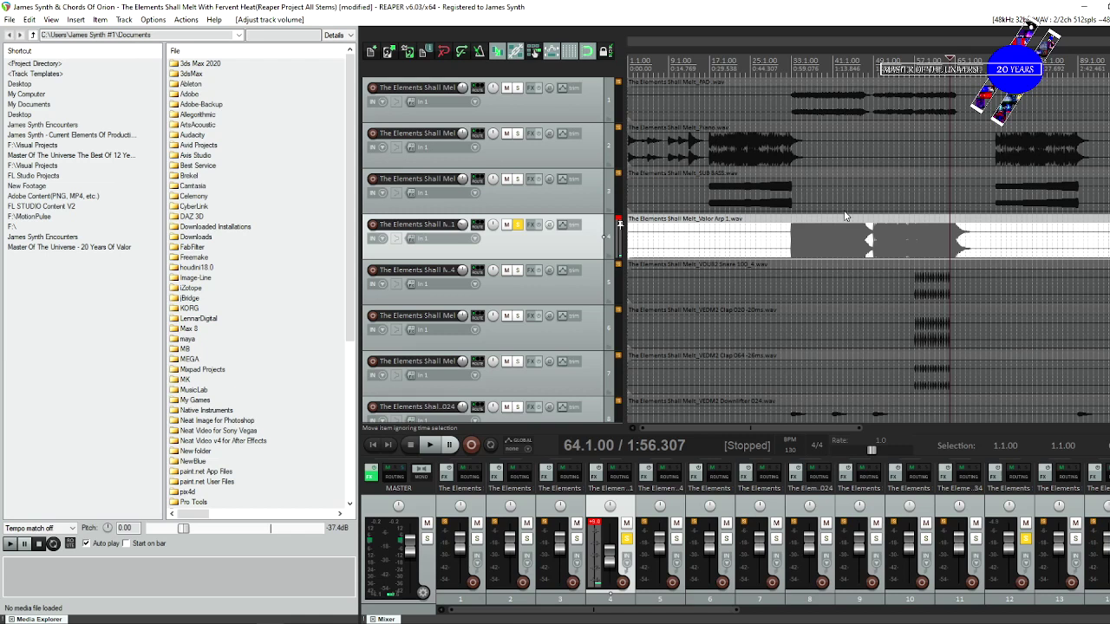
pyautogui.press('space')
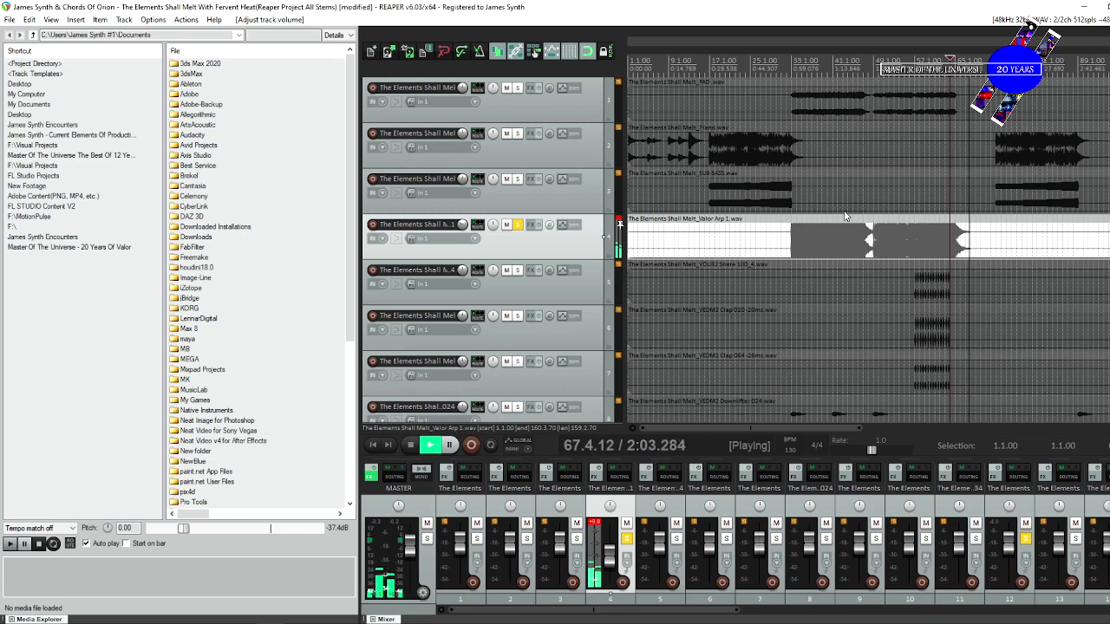
pyautogui.press('space')
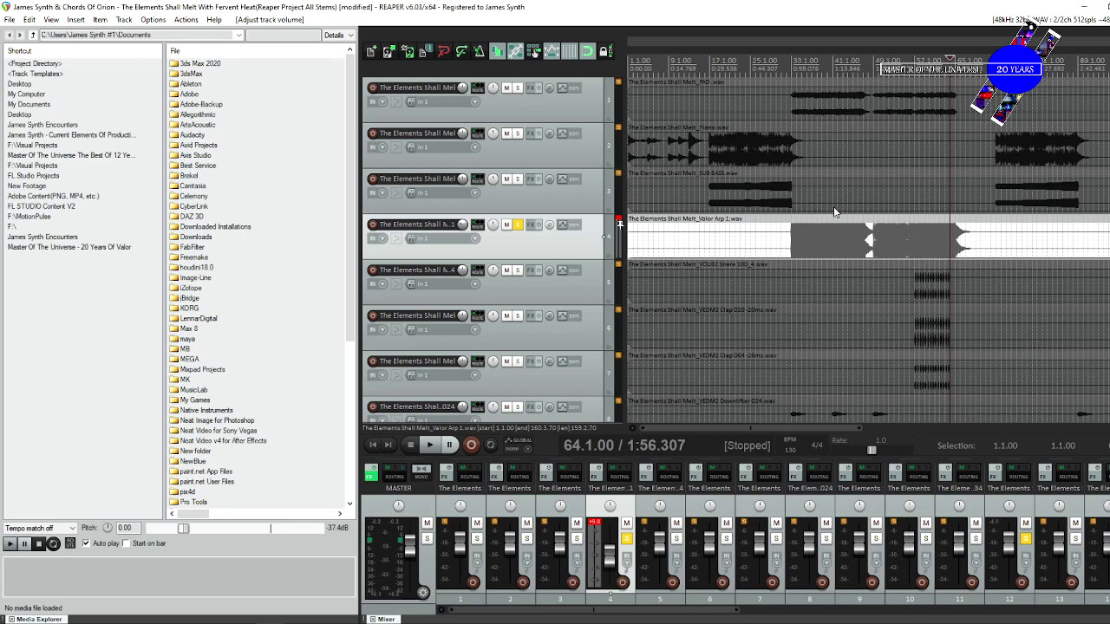
pyautogui.moveTo(69, 623)
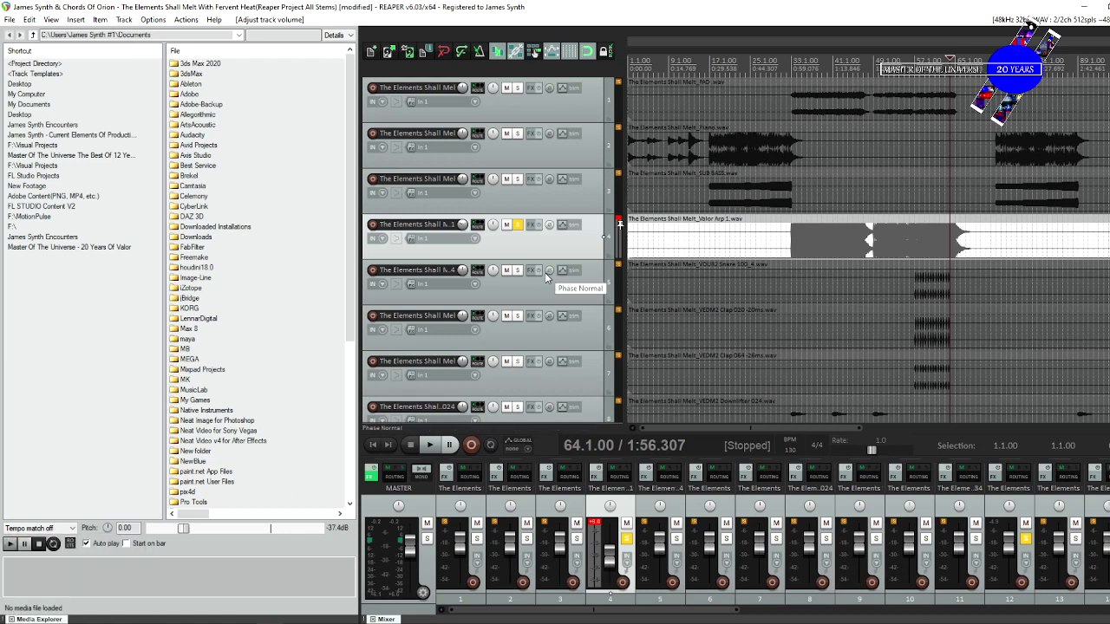
pyautogui.hscroll(2, 665, 258)
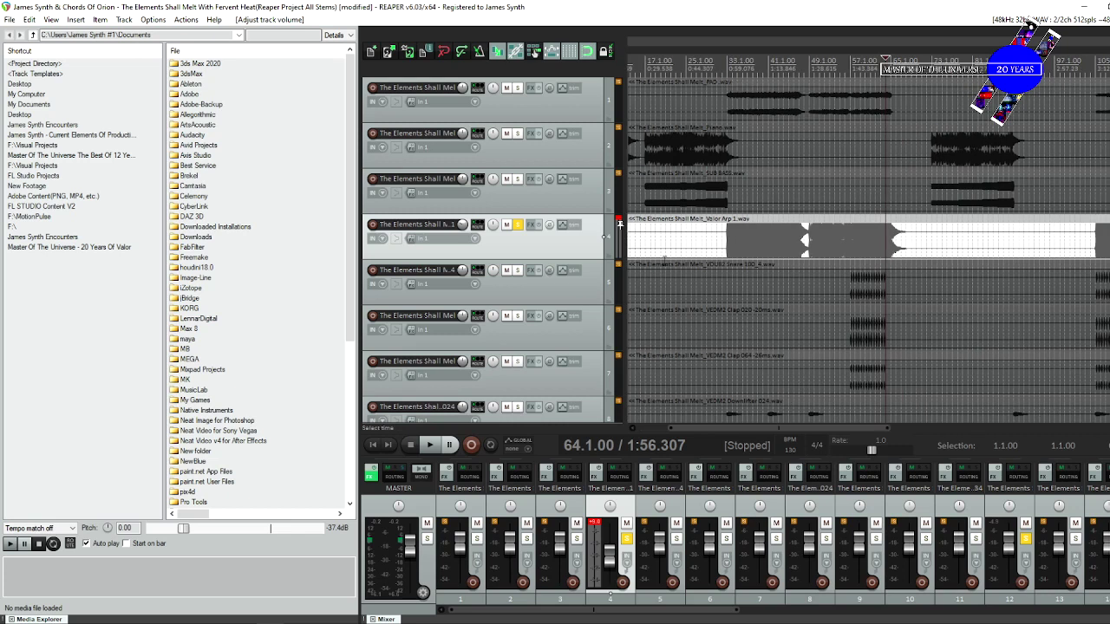
pyautogui.scroll(2, 663, 259)
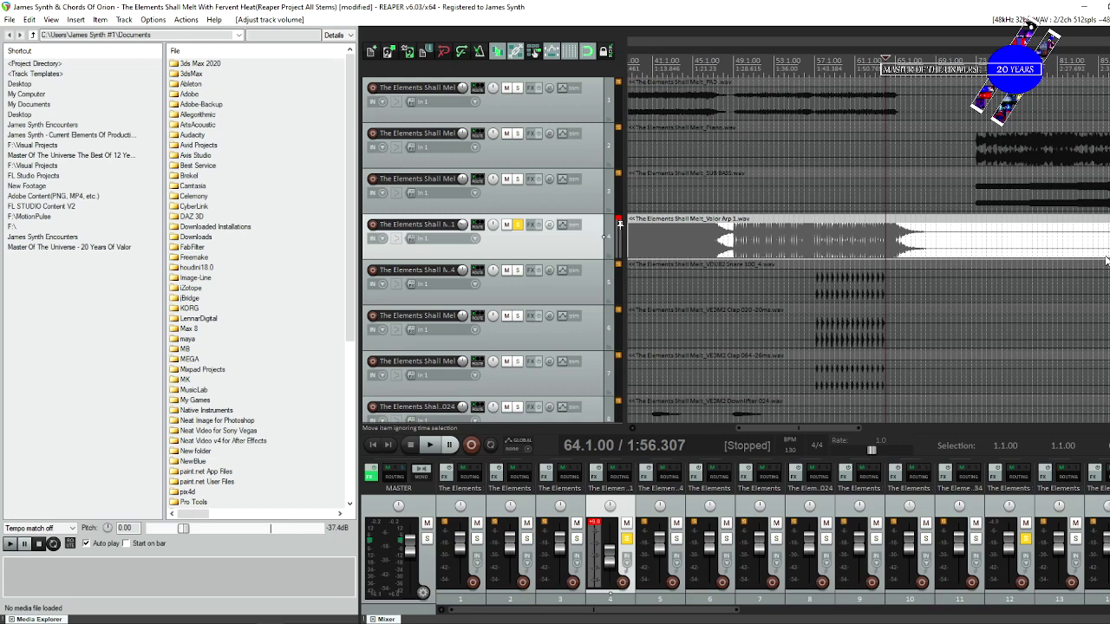
pyautogui.scroll(-3, 1106, 260)
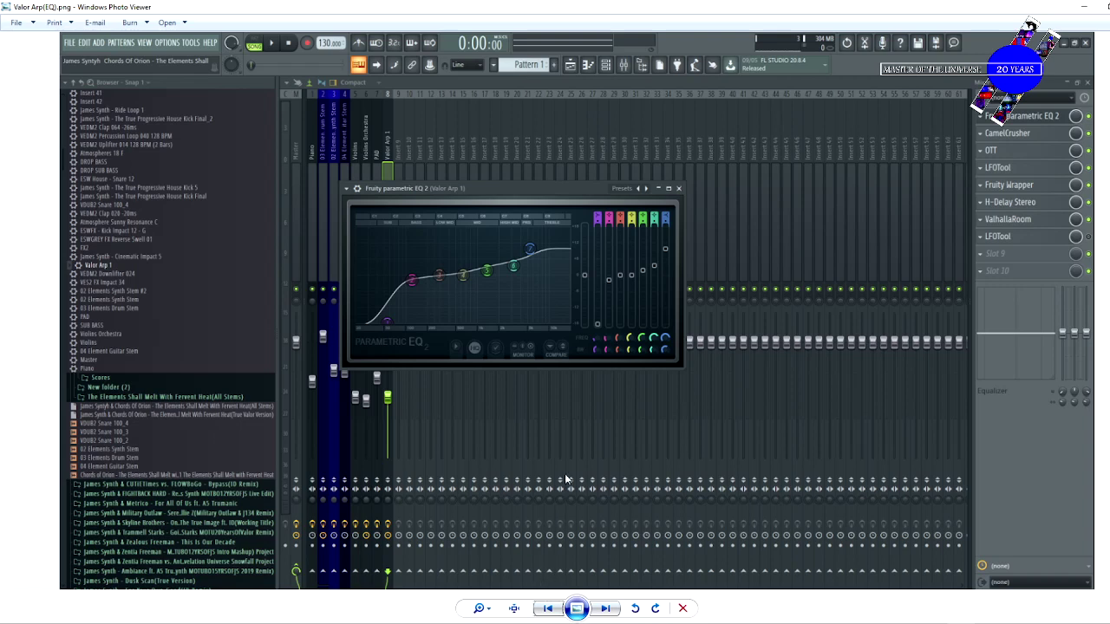
# Examine the Valor Arp screenshots in Windows Photo Viewer: EQ, CamelCrusher, OTT, LFOTool 1.8, S1 Imager, H-Delay, ValhallaRoom and the final LFOTool.
pyautogui.press('Right')
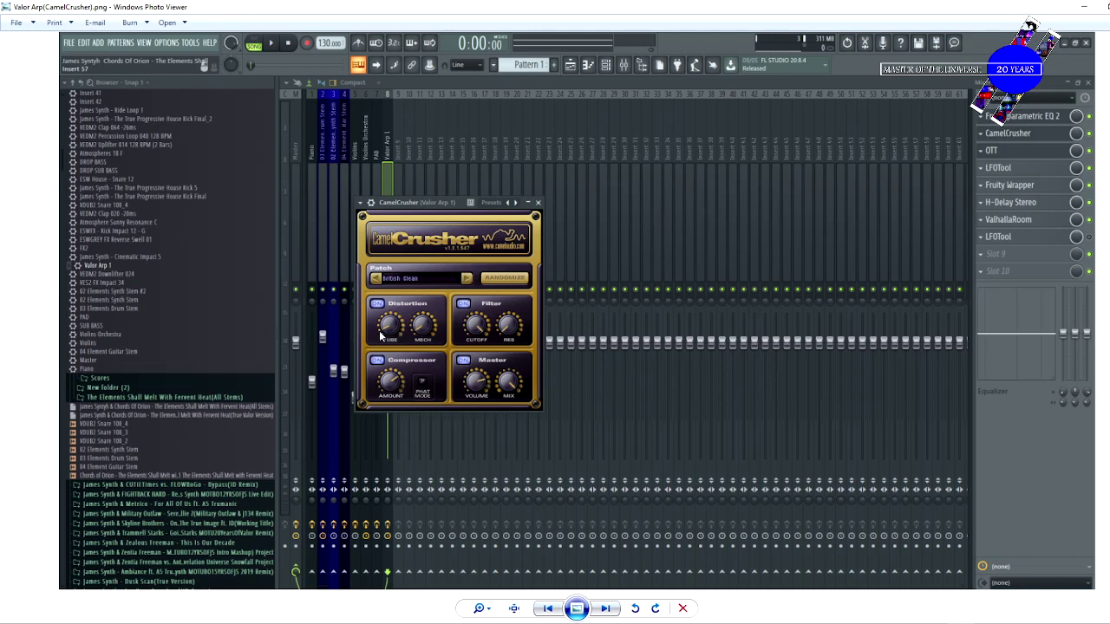
pyautogui.click(548, 608)
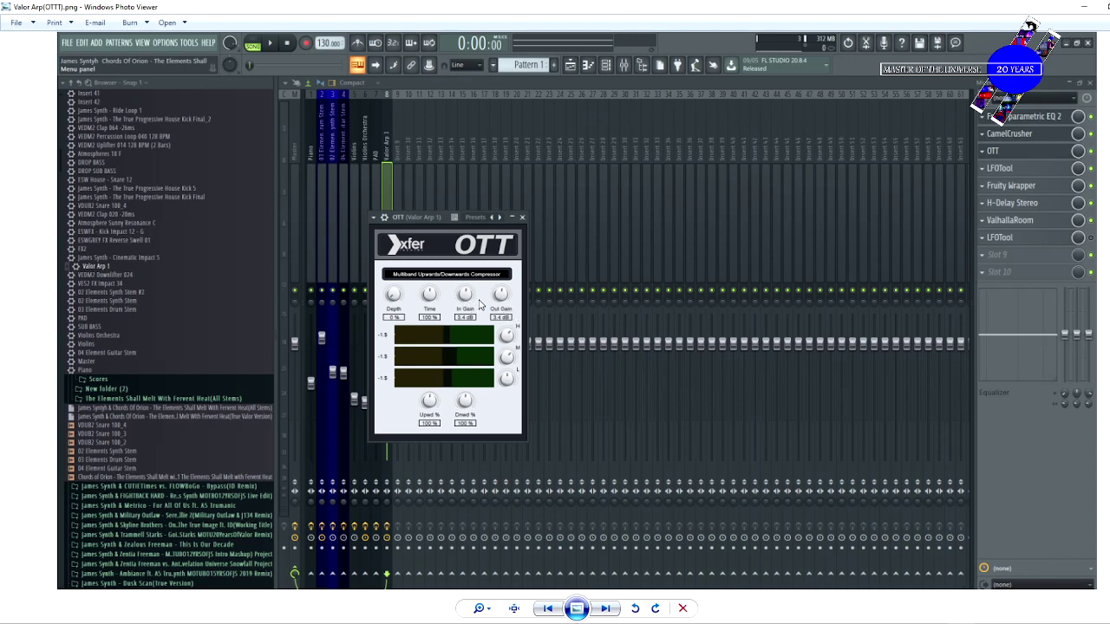
pyautogui.click(548, 608)
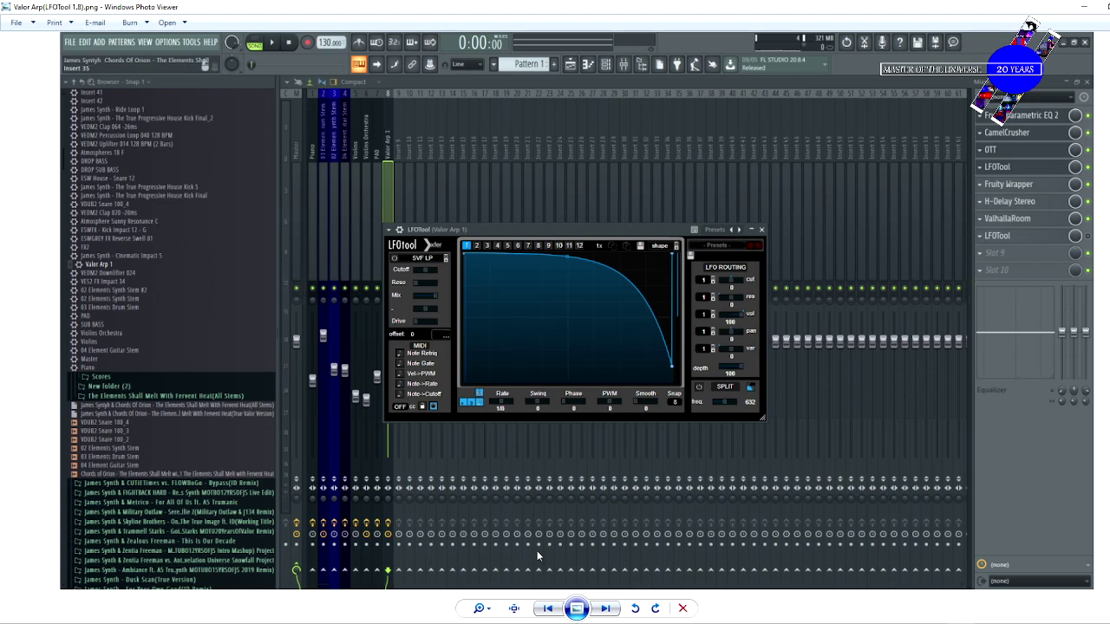
pyautogui.click(549, 606)
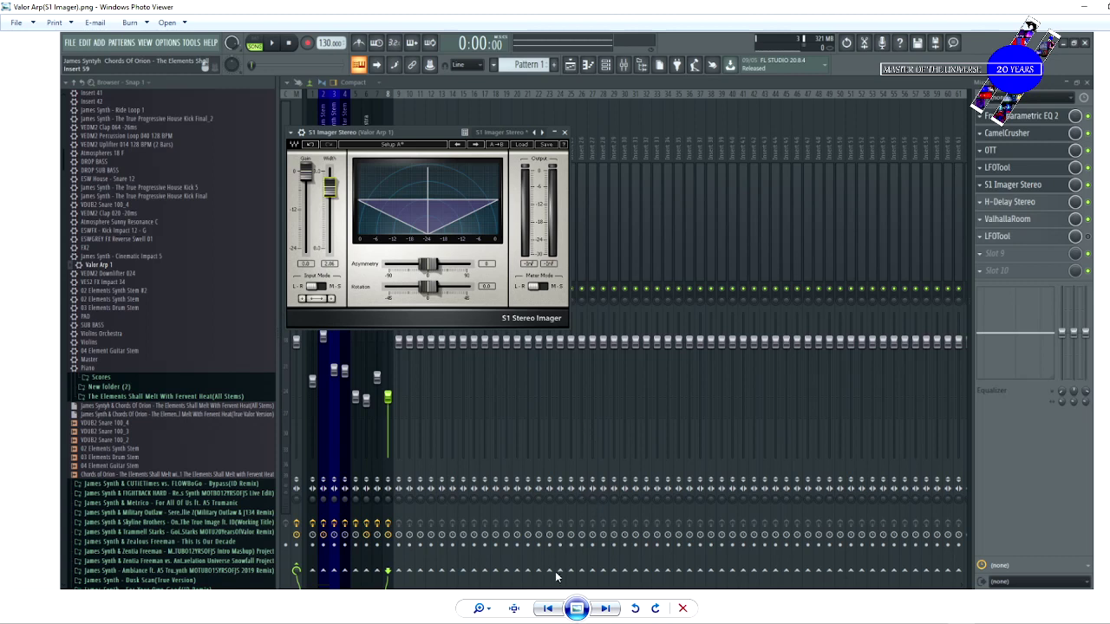
pyautogui.click(545, 611)
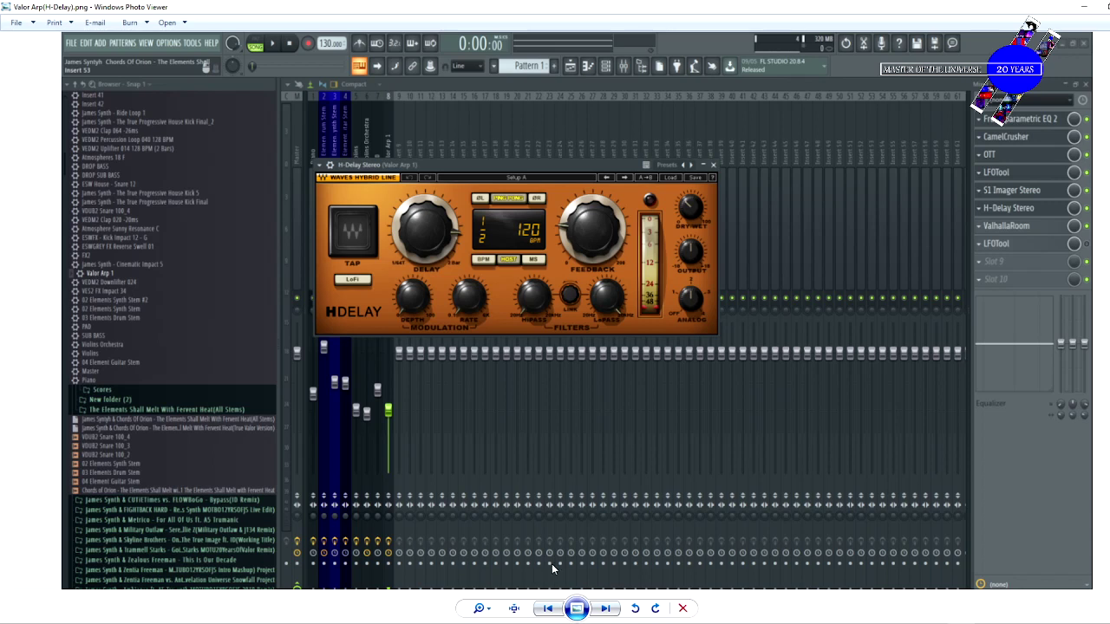
pyautogui.click(544, 608)
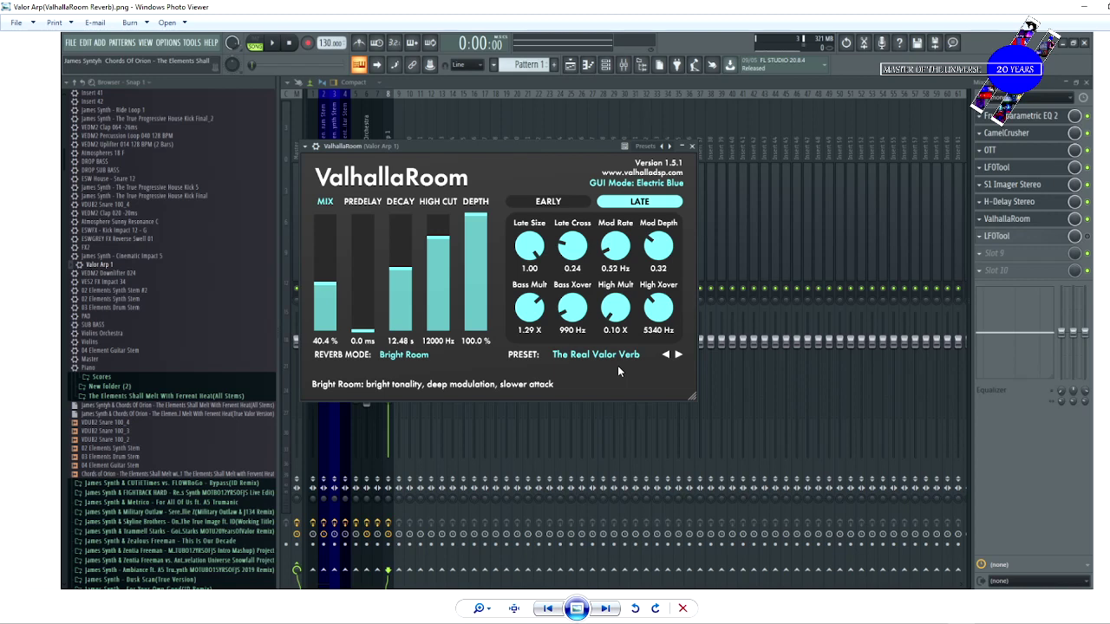
pyautogui.click(548, 608)
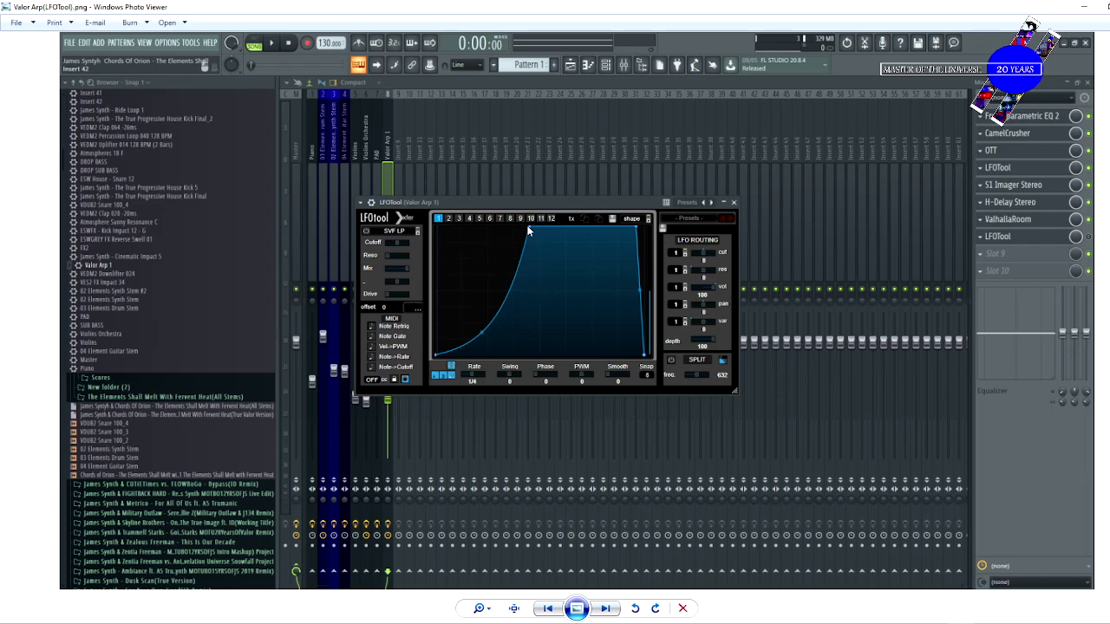
# Switch to OBS Studio to check the stream's preview and program output.
pyautogui.moveTo(69, 623)
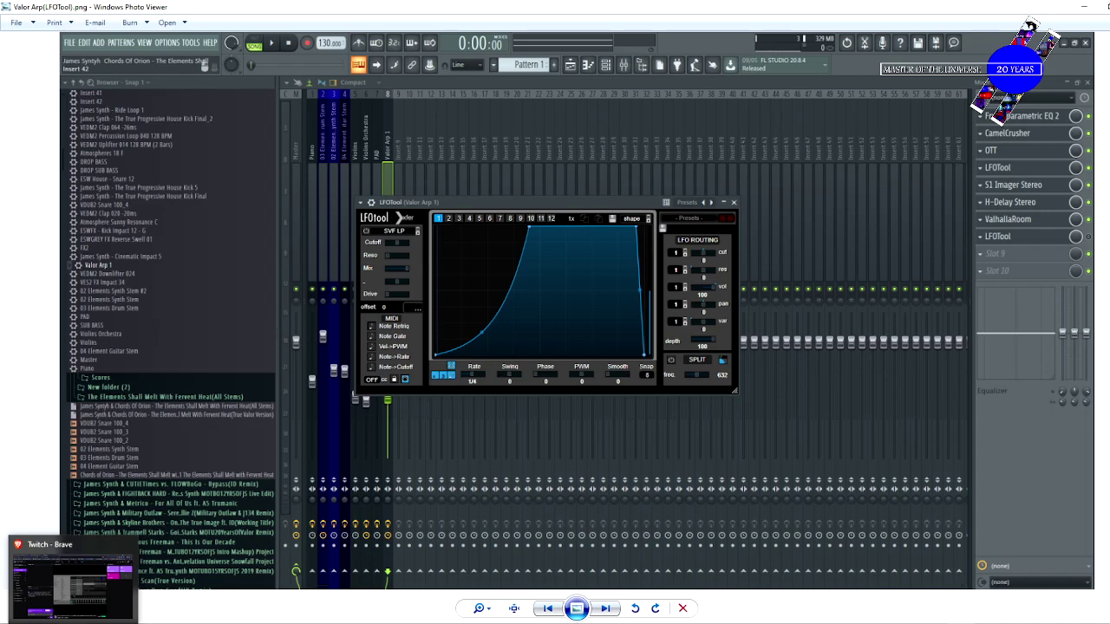
pyautogui.hotkey('alt', 'Tab')
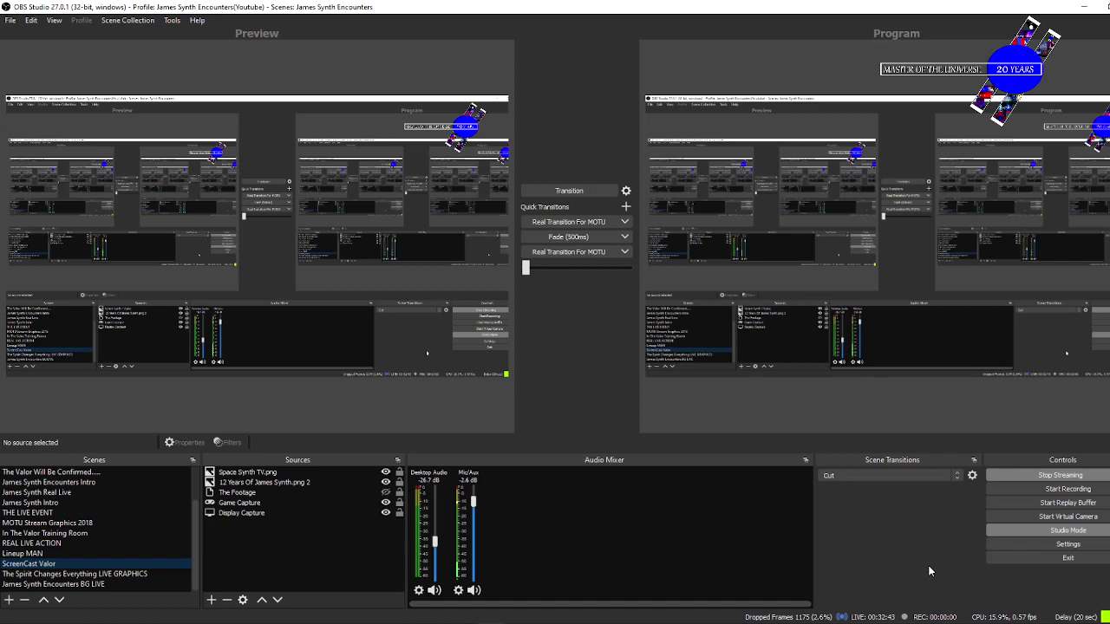
# Bring up the Sunny Resonance EQ screenshot in Windows Photo Viewer.
pyautogui.hotkey('alt', 'Tab')
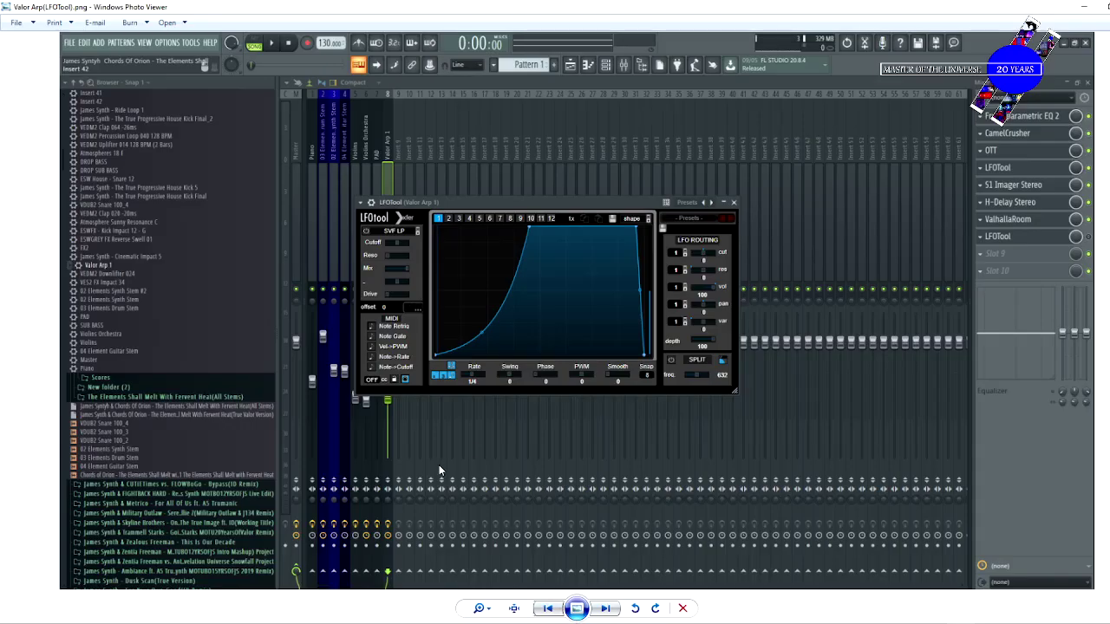
pyautogui.hotkey('alt', 'Tab')
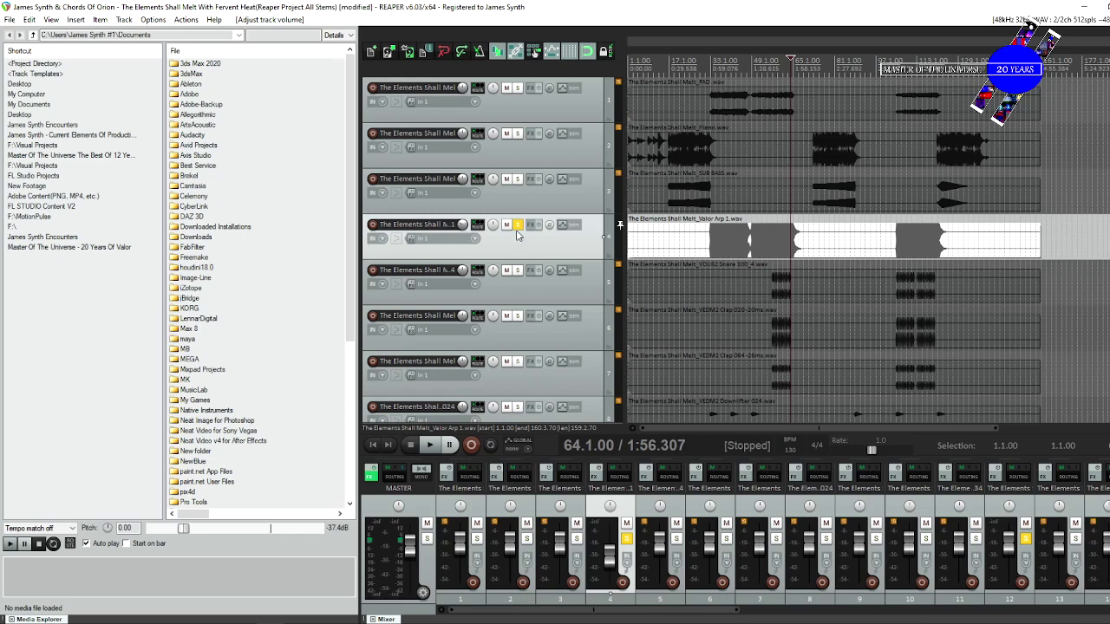
pyautogui.moveTo(960, 623)
pyautogui.click(961, 589)
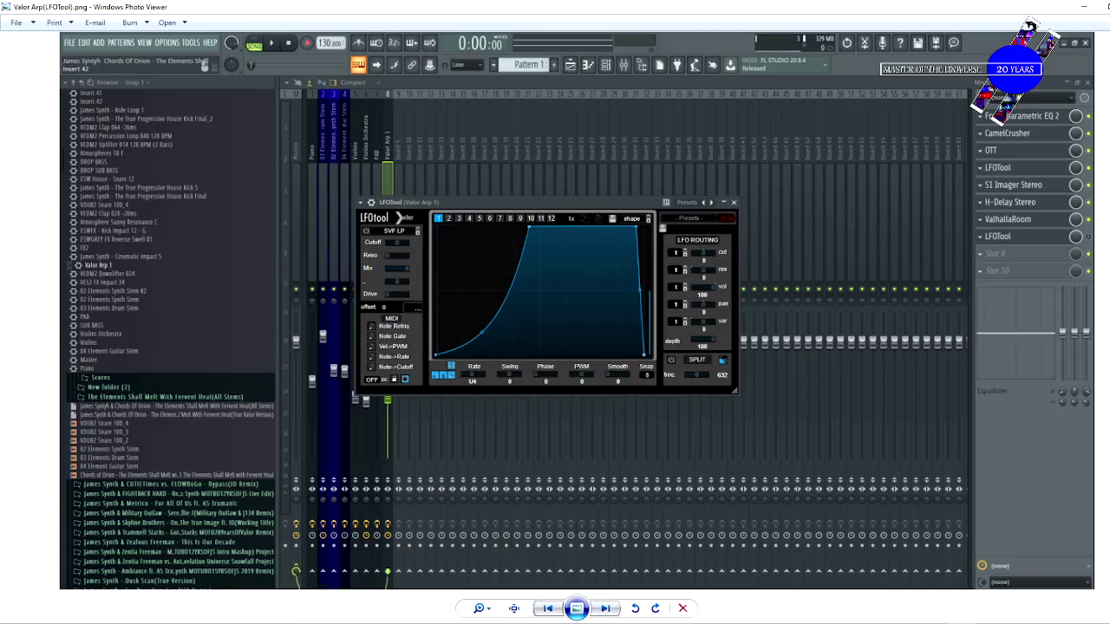
pyautogui.click(548, 608)
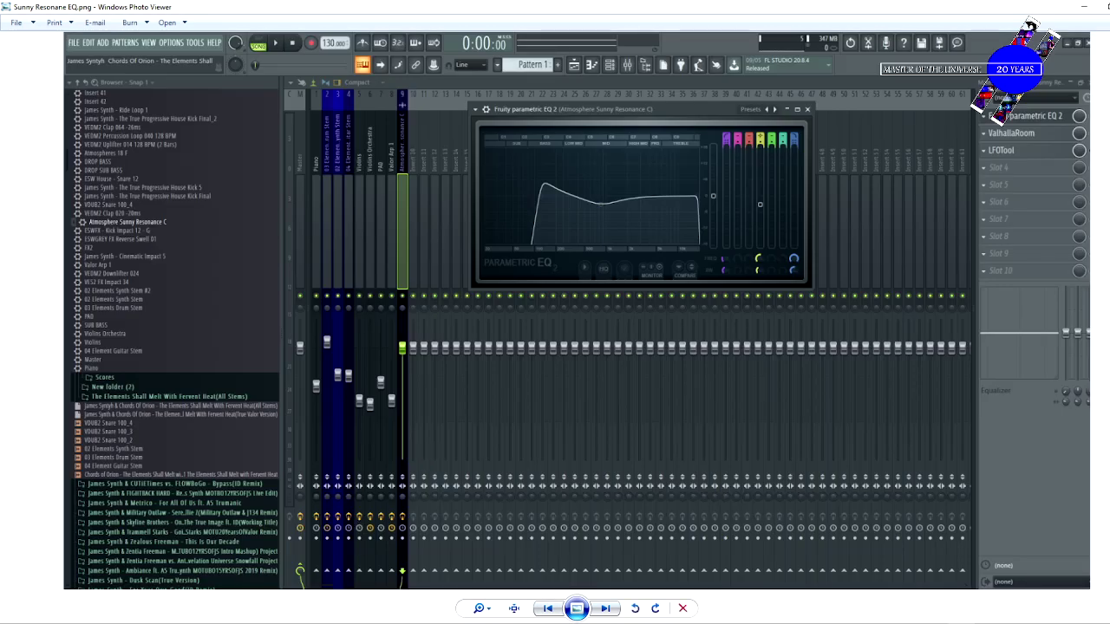
# Switch to REAPER and clear the solo on the Valor Arp 1 and Violins Orchestra tracks, leaving both unmuted.
pyautogui.moveTo(271, 623)
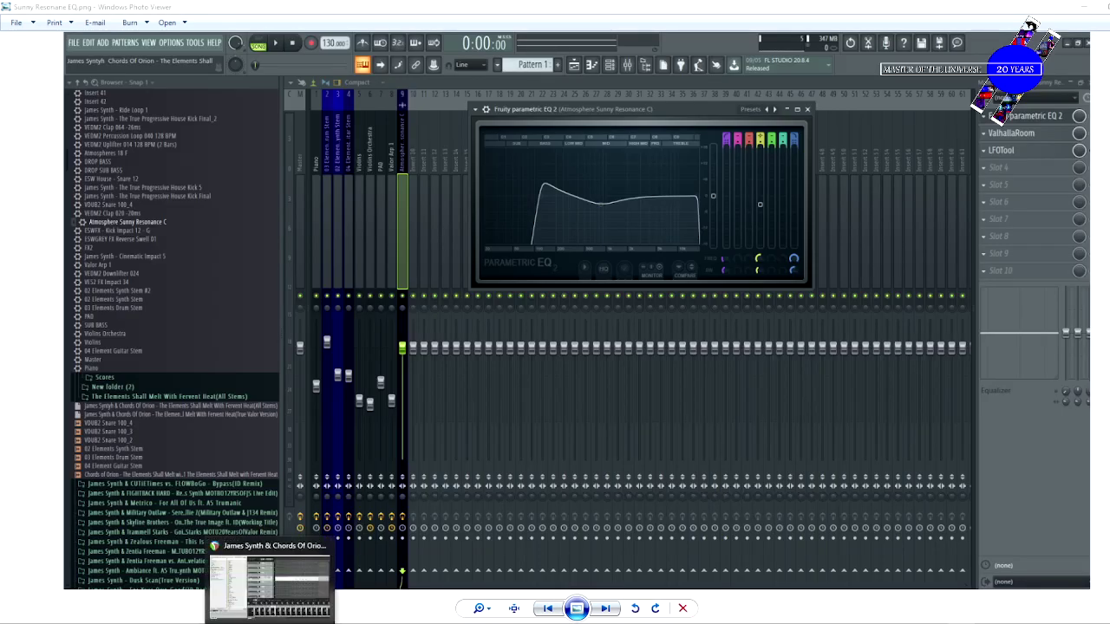
pyautogui.click(271, 581)
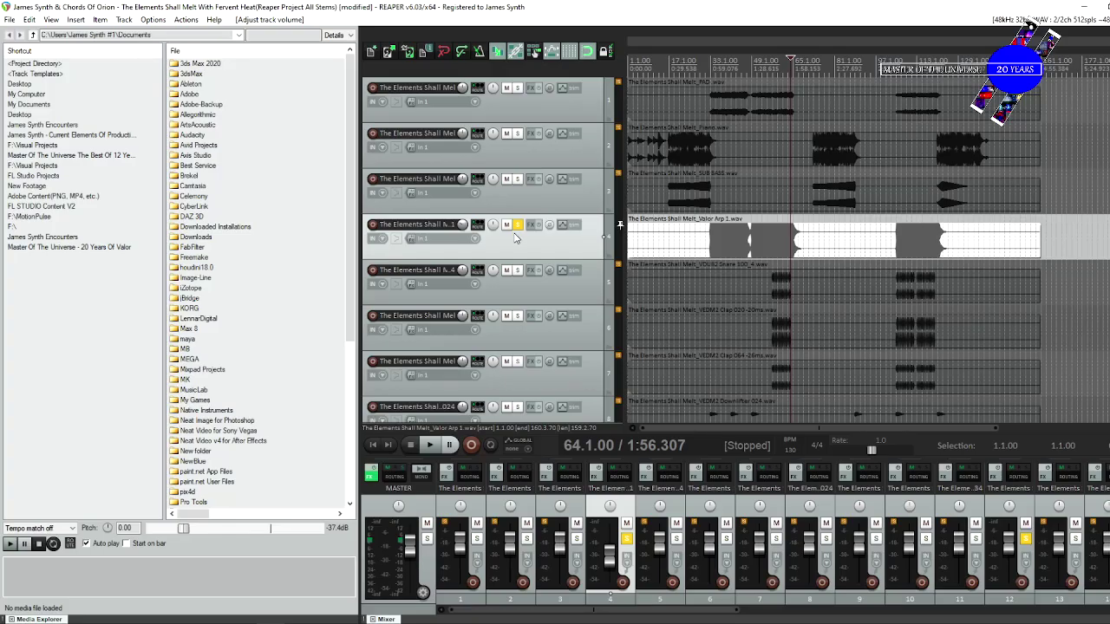
pyautogui.click(518, 225)
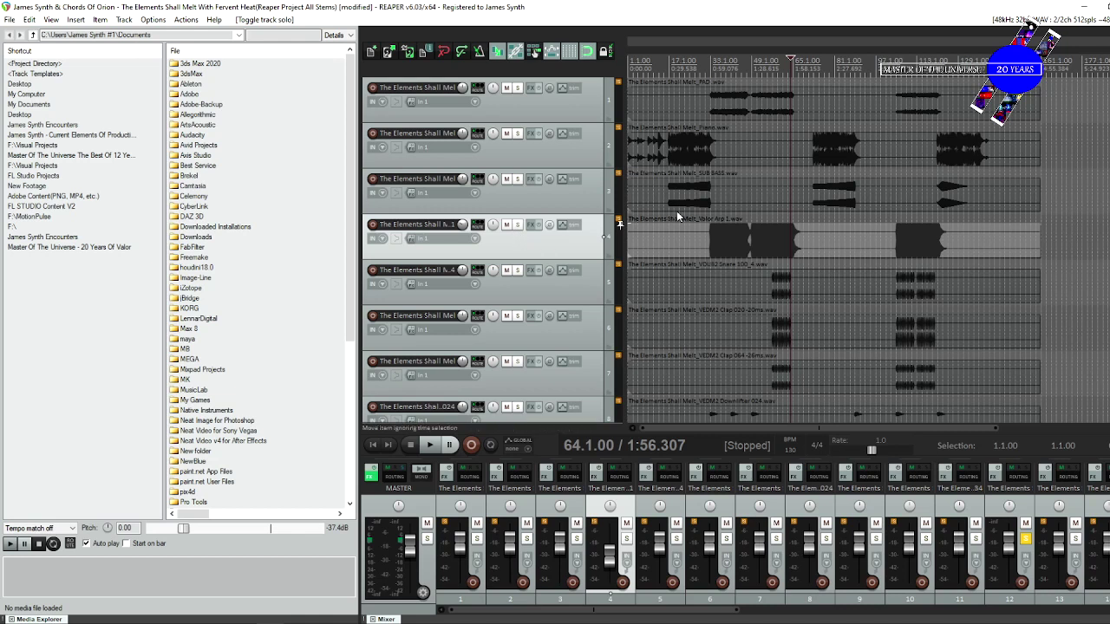
pyautogui.scroll(-5, 580, 256)
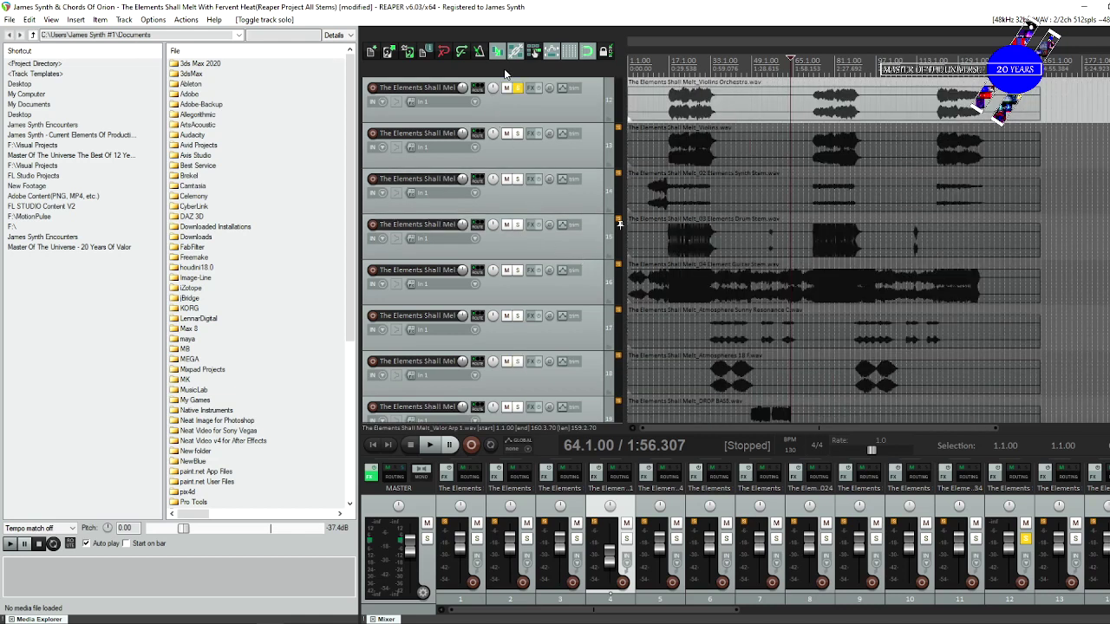
pyautogui.click(506, 88)
pyautogui.click(508, 97)
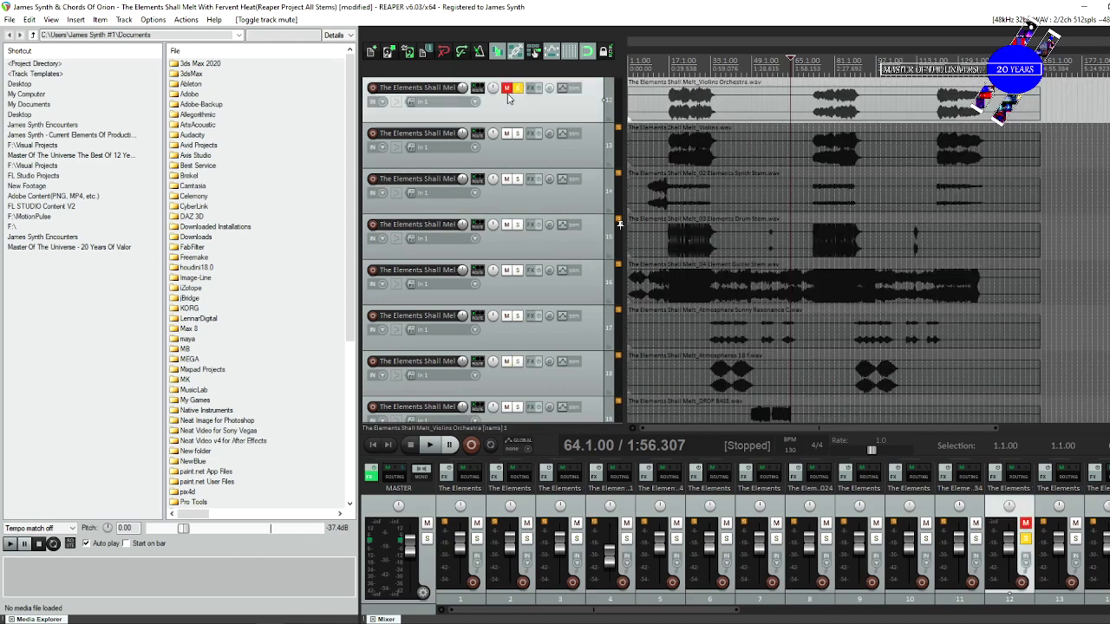
pyautogui.click(518, 87)
pyautogui.click(506, 88)
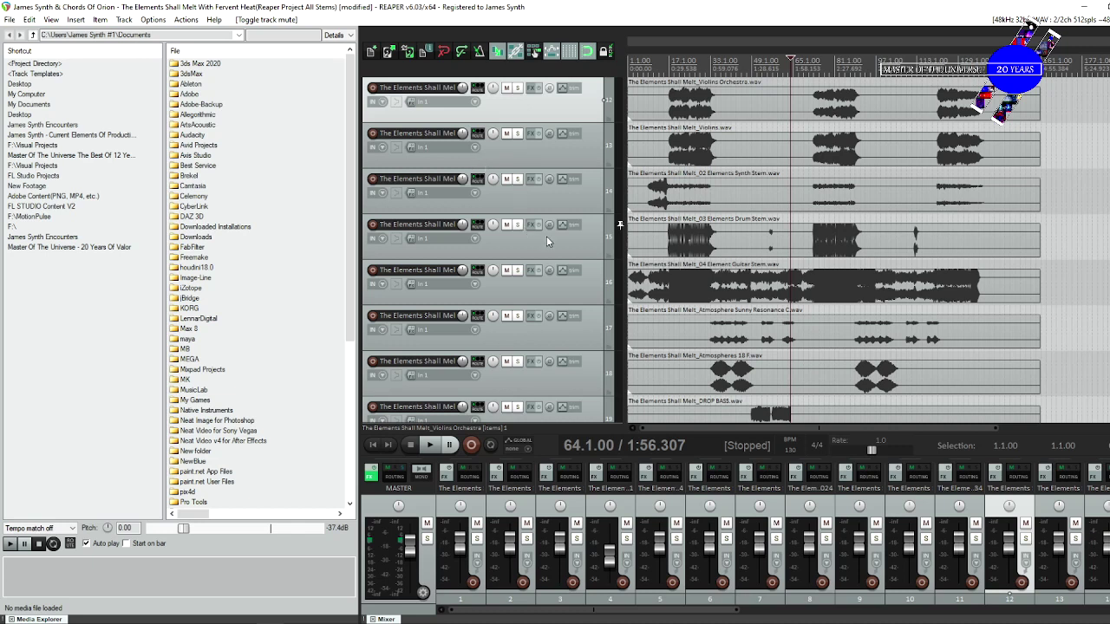
# Solo the Atmosphere Sunny Resonance C track, play it from bar 33 and stop playback.
pyautogui.scroll(-2, 536, 231)
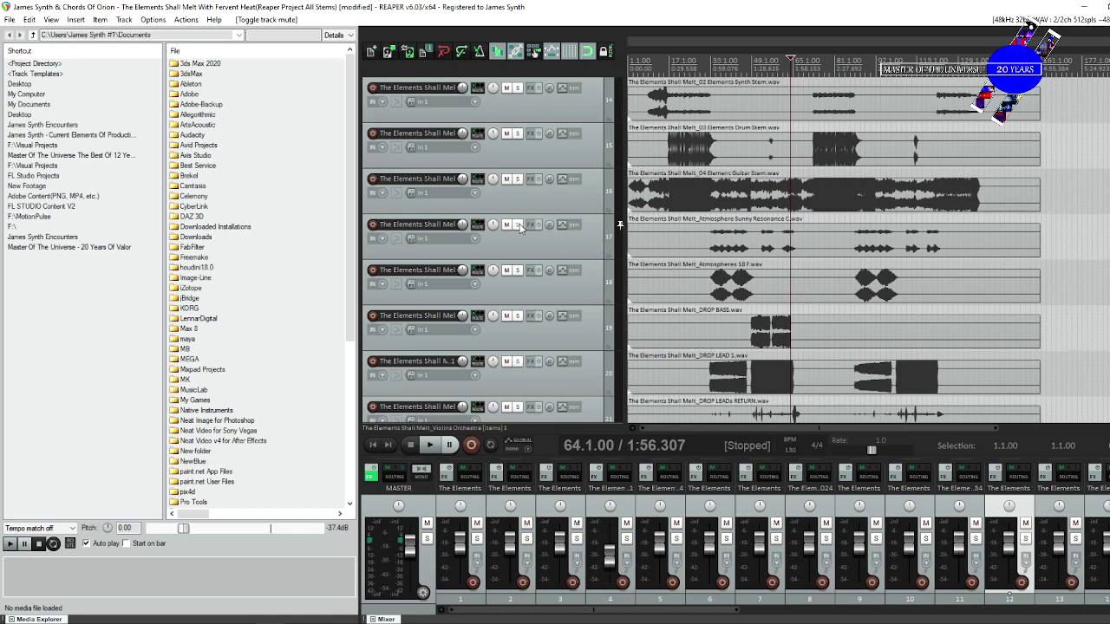
pyautogui.click(517, 226)
pyautogui.click(707, 232)
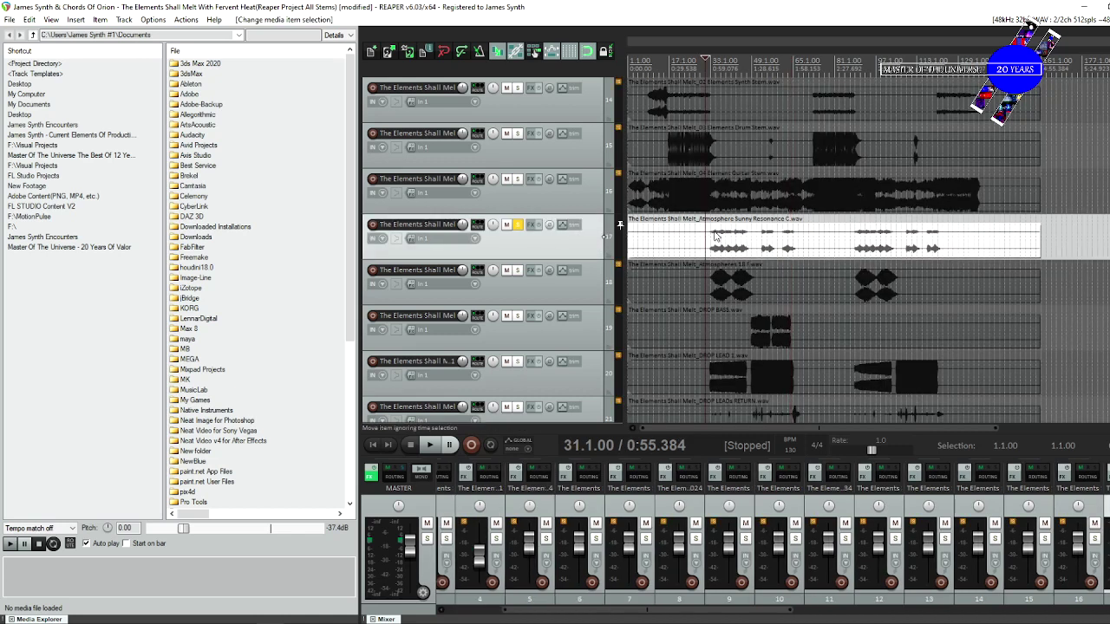
pyautogui.click(718, 234)
pyautogui.click(713, 233)
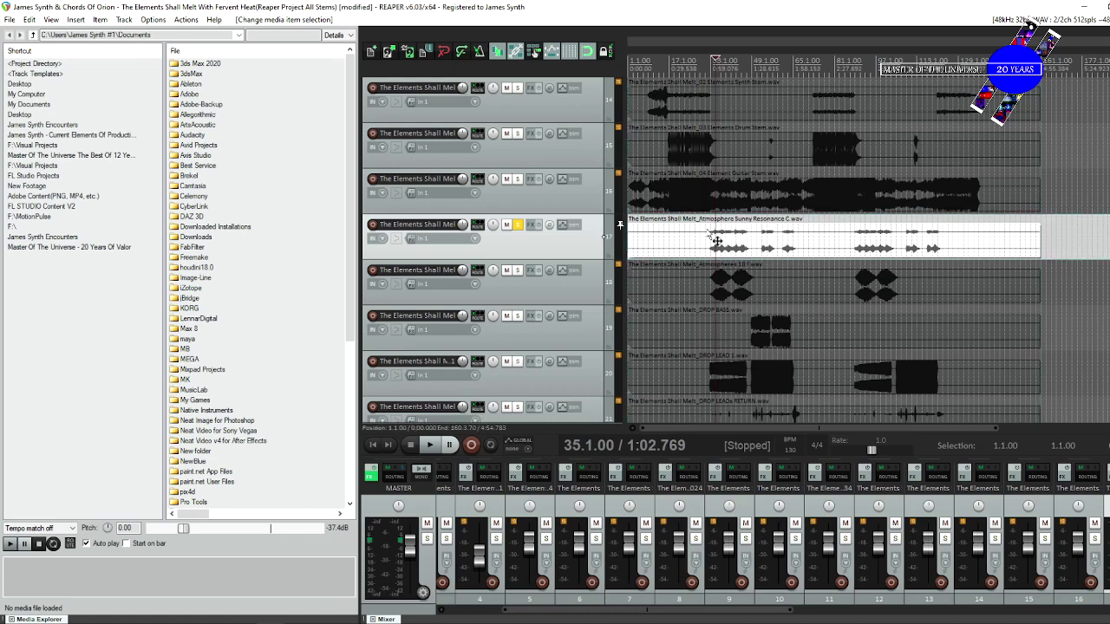
pyautogui.click(705, 232)
pyautogui.click(711, 232)
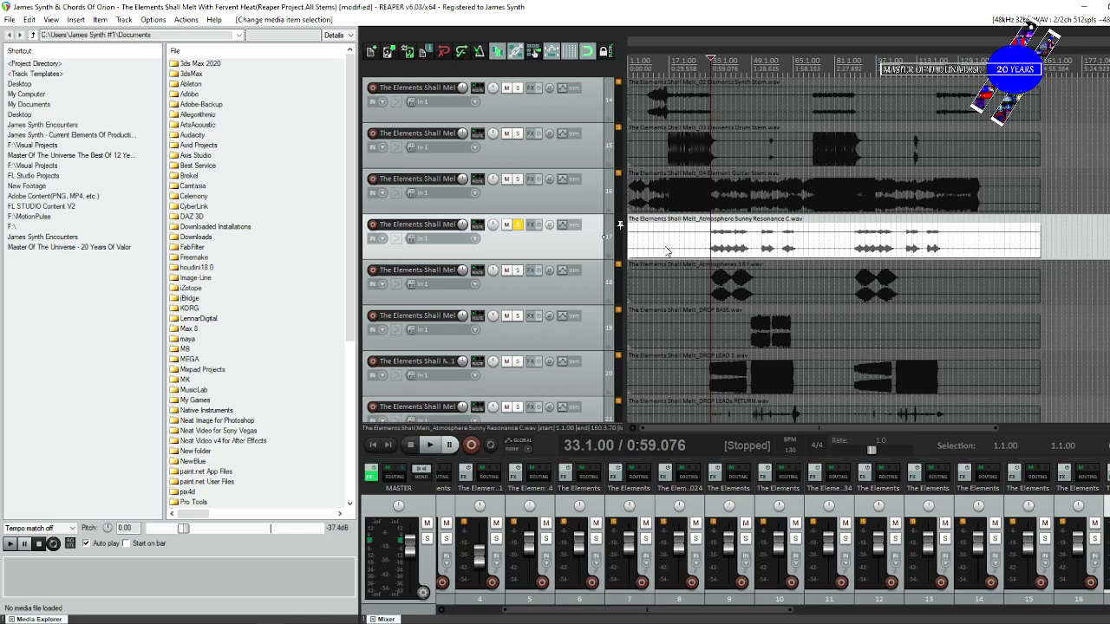
pyautogui.press('space')
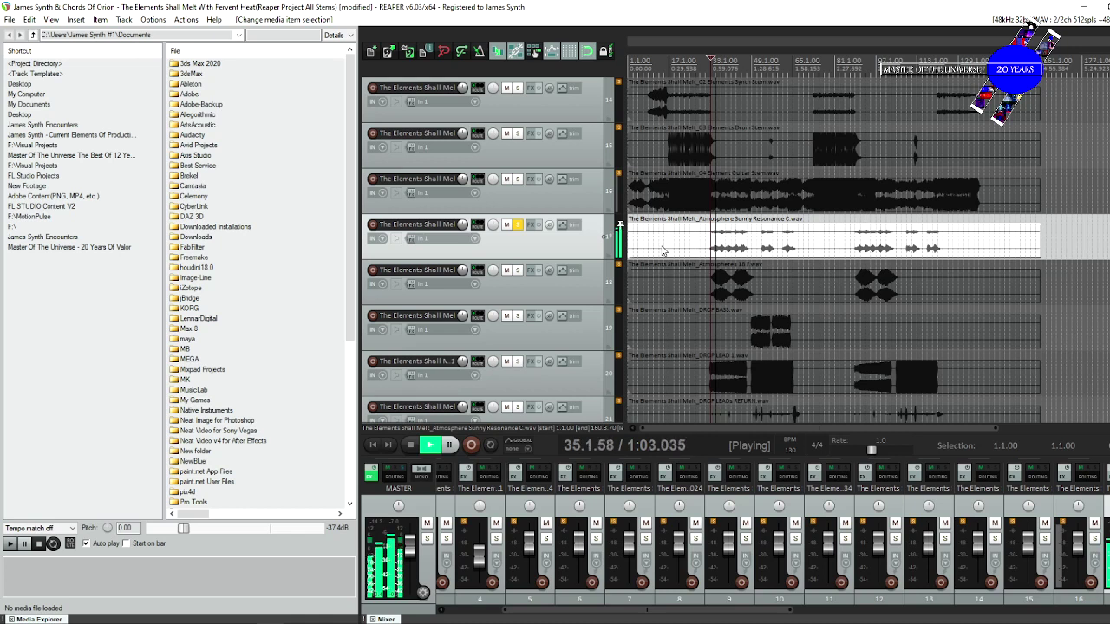
pyautogui.press('space')
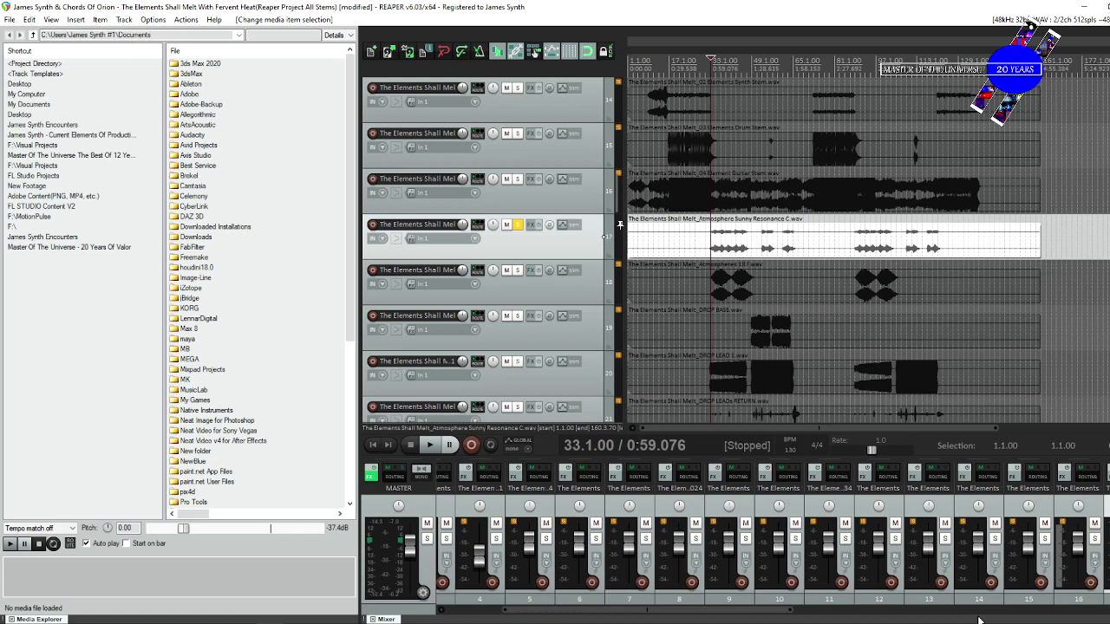
# Examine the Sunny Resonance EQ, ValhallaRoom and LFOTool screenshots in Windows Photo Viewer and bring up the Vocal Atmosphere EQ image.
pyautogui.moveTo(978, 618)
pyautogui.click(960, 585)
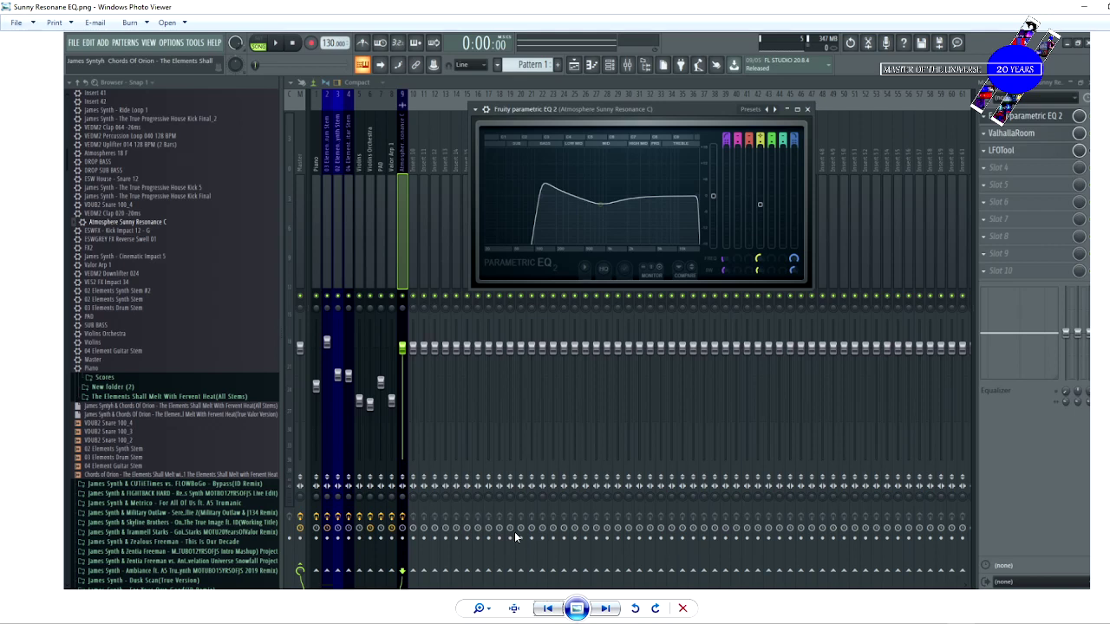
pyautogui.click(549, 609)
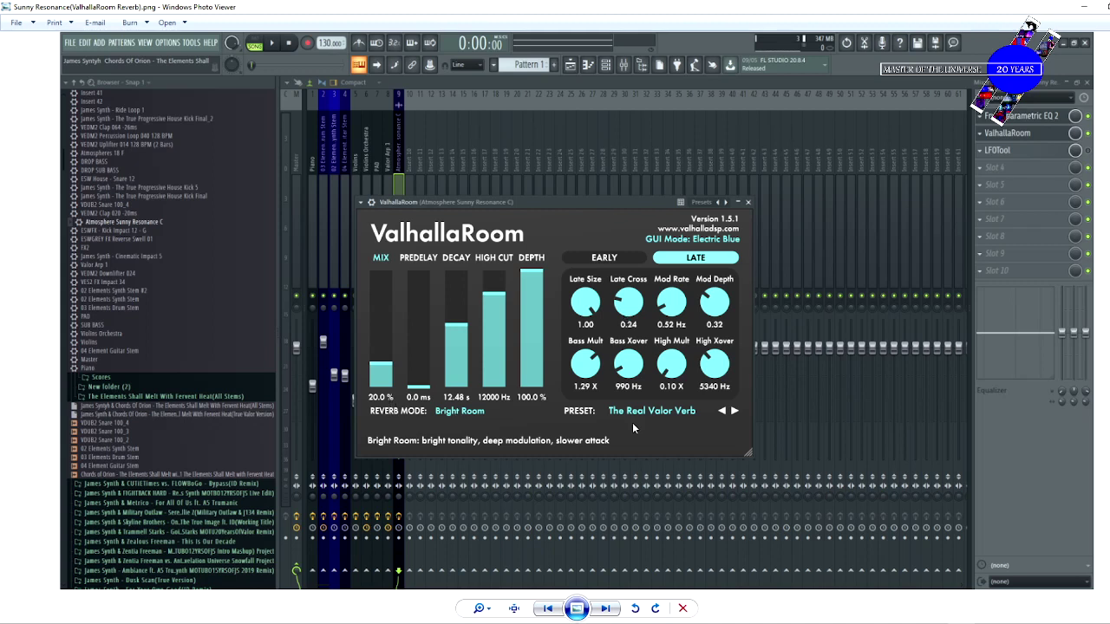
pyautogui.click(551, 607)
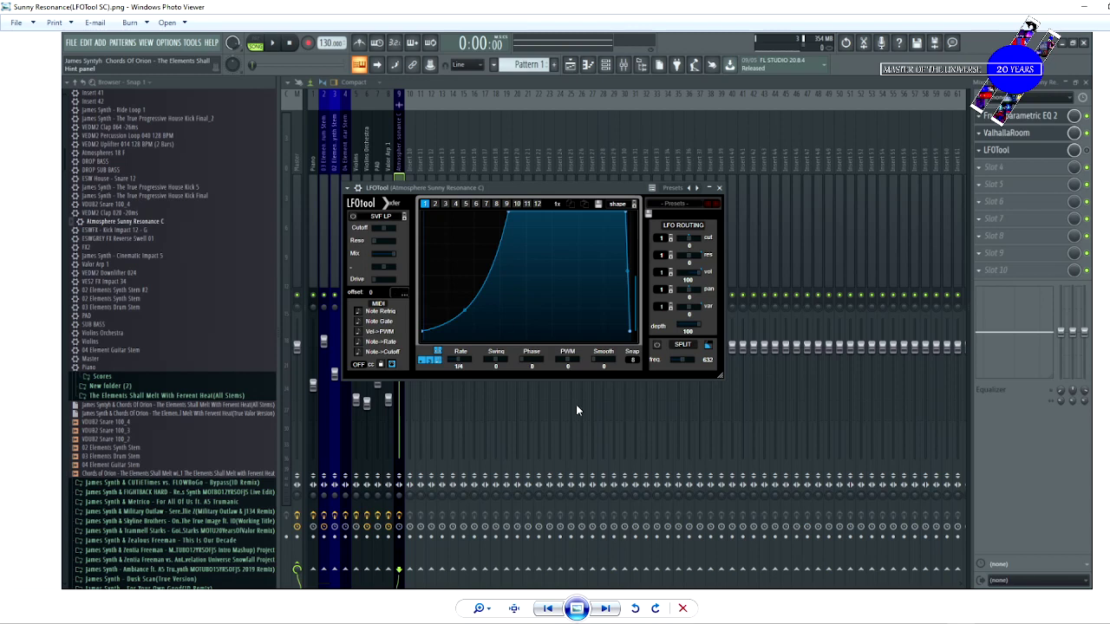
pyautogui.click(548, 609)
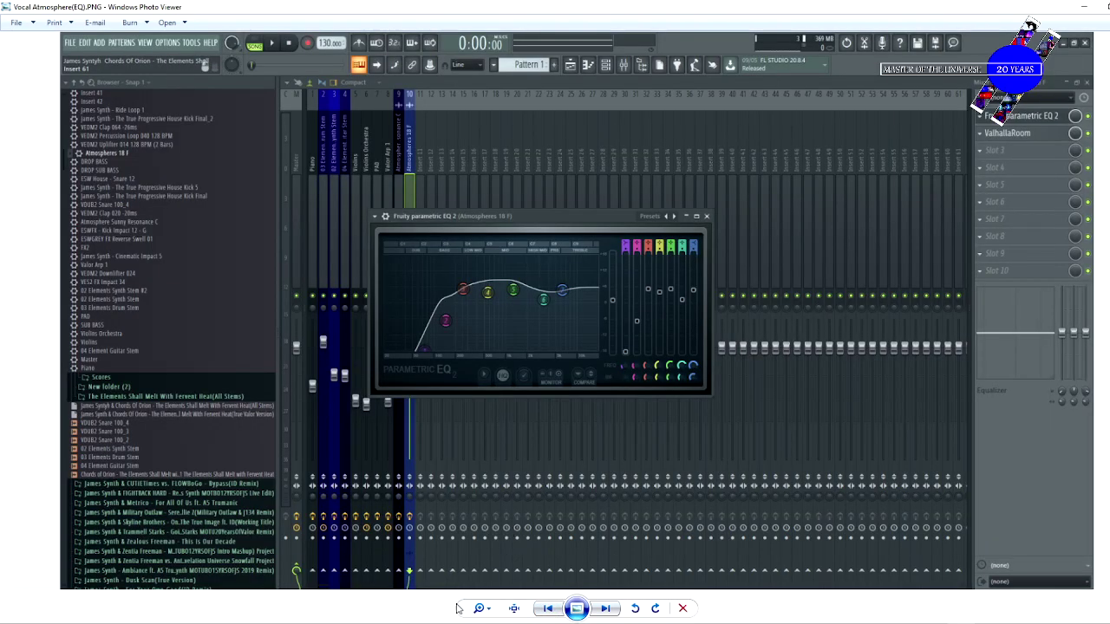
# Return to REAPER and place the edit cursor at bar 49 in the Atmosphere Sunny Resonance C stem.
pyautogui.hotkey('alt', 'Tab')
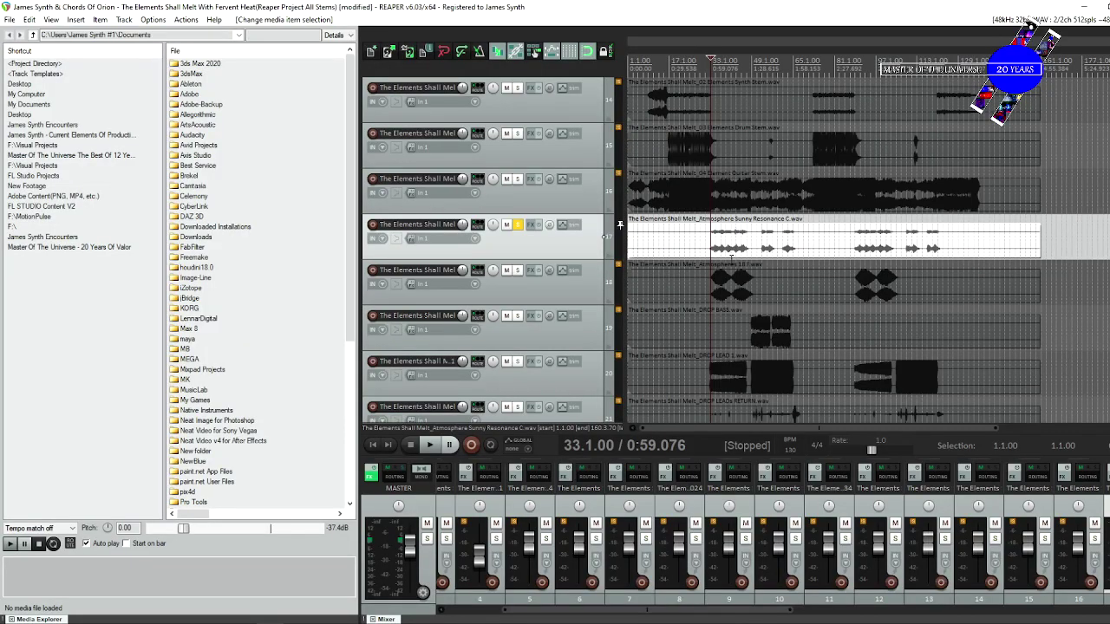
pyautogui.click(726, 61)
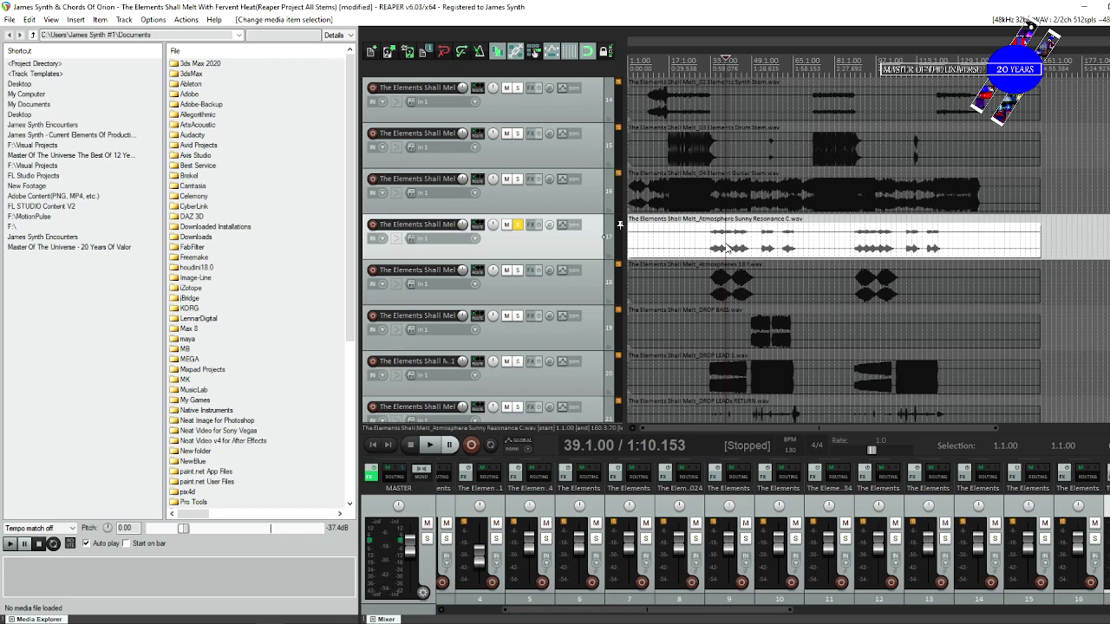
pyautogui.click(756, 247)
pyautogui.click(745, 247)
pyautogui.click(751, 244)
pyautogui.scroll(5, 751, 243)
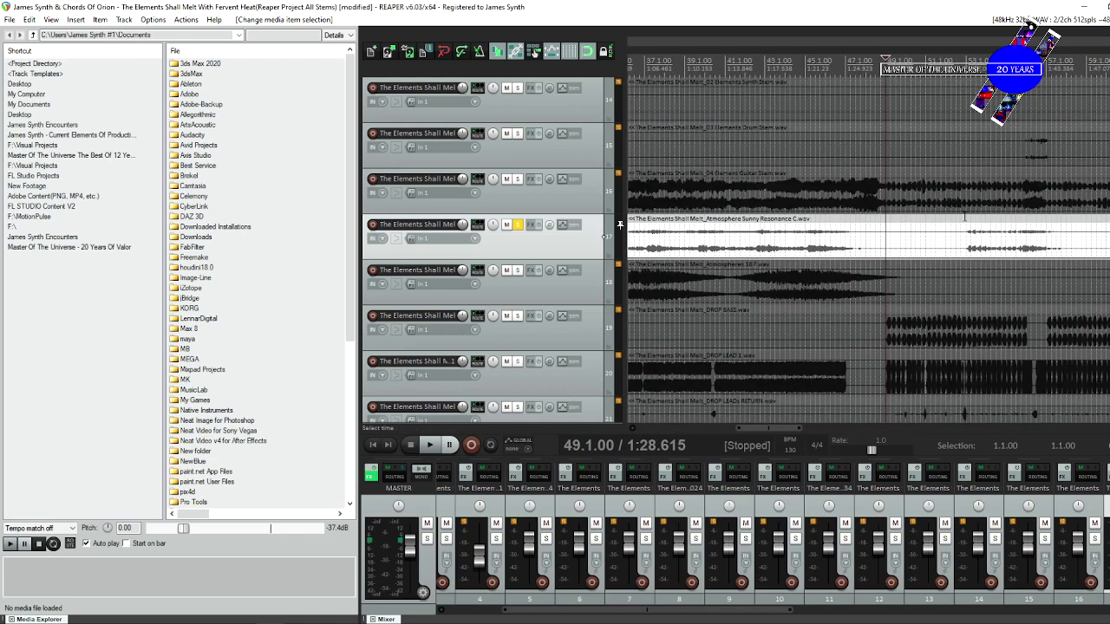
pyautogui.scroll(-1, 964, 216)
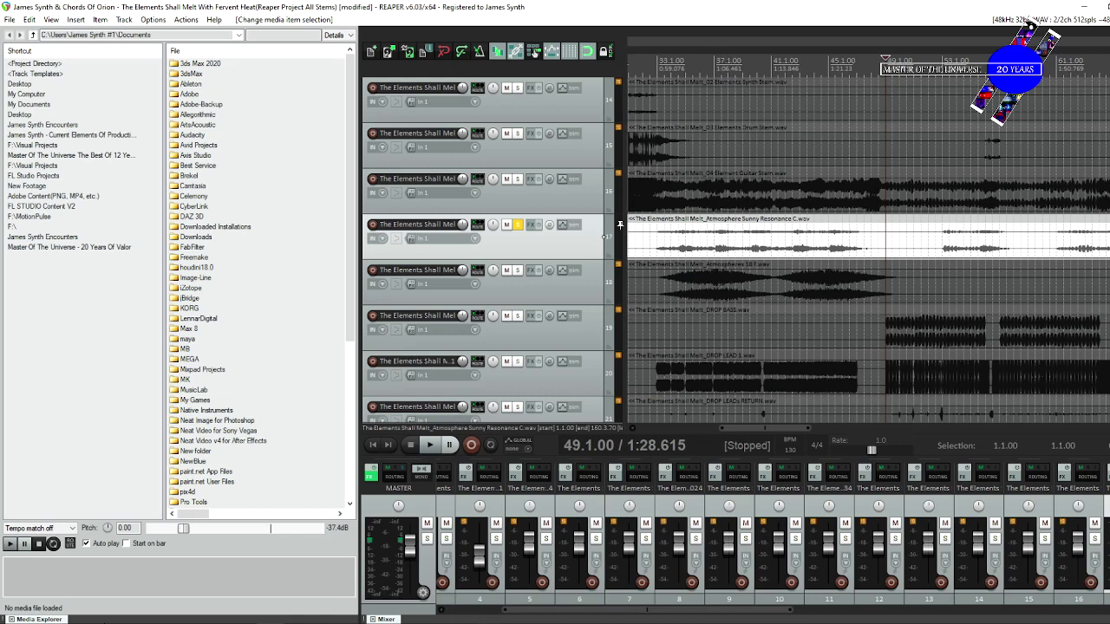
# Check the livestream's status in Twitch's Stream Manager and in OBS Studio.
pyautogui.moveTo(69, 623)
pyautogui.click(73, 586)
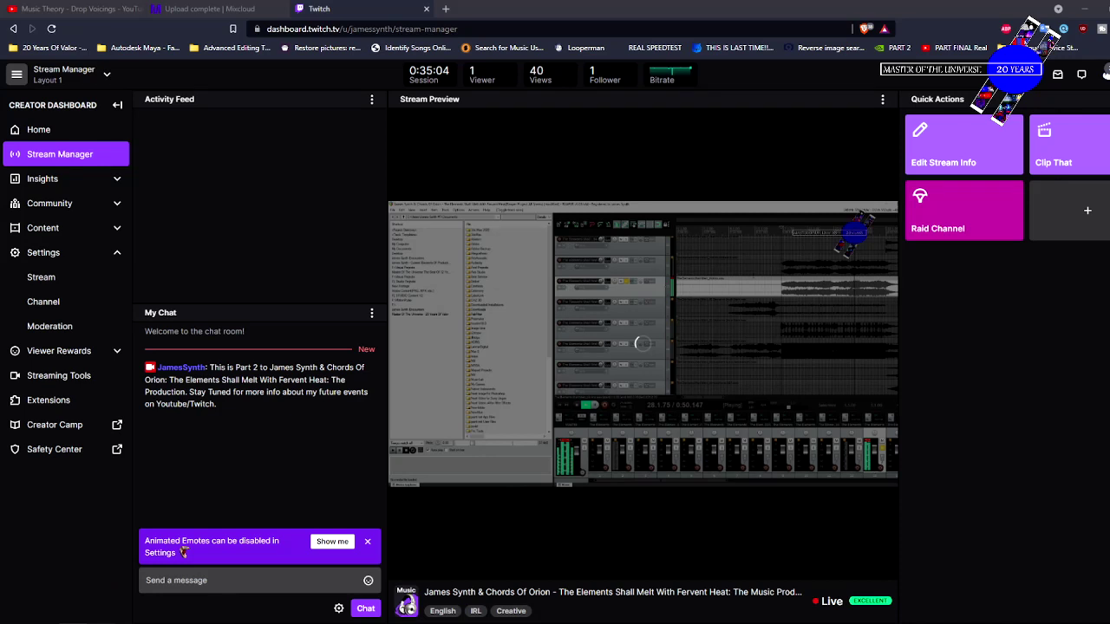
pyautogui.moveTo(548, 546)
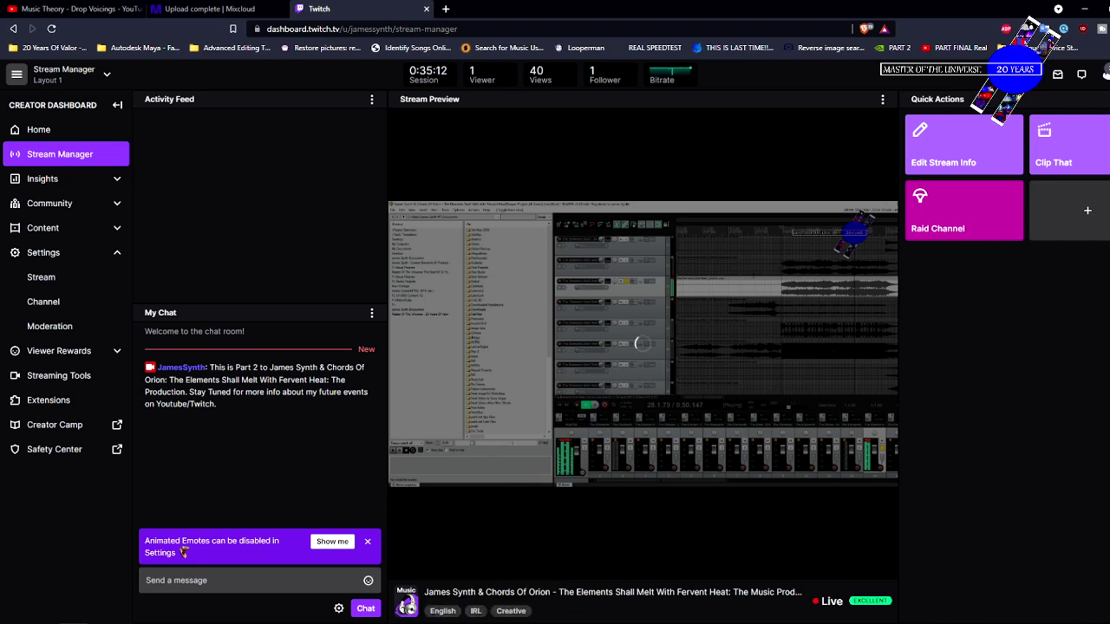
pyautogui.hotkey('alt', 'Tab')
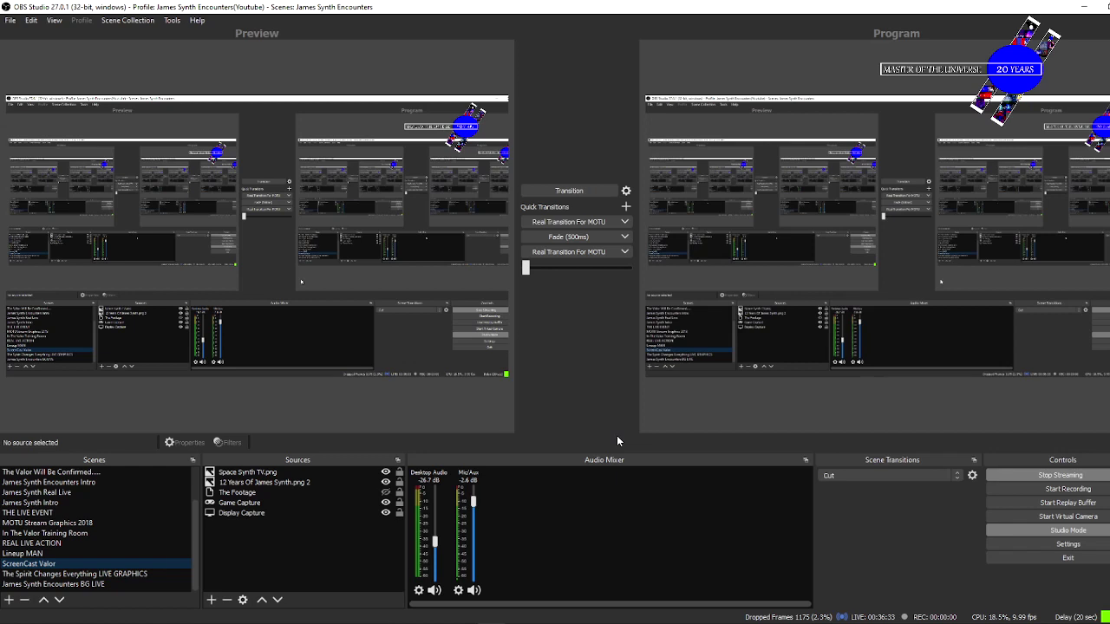
# Return to REAPER, audition the Atmosphere Sunny Resonance C stem from bar 53 and stop playback.
pyautogui.hotkey('alt', 'Tab')
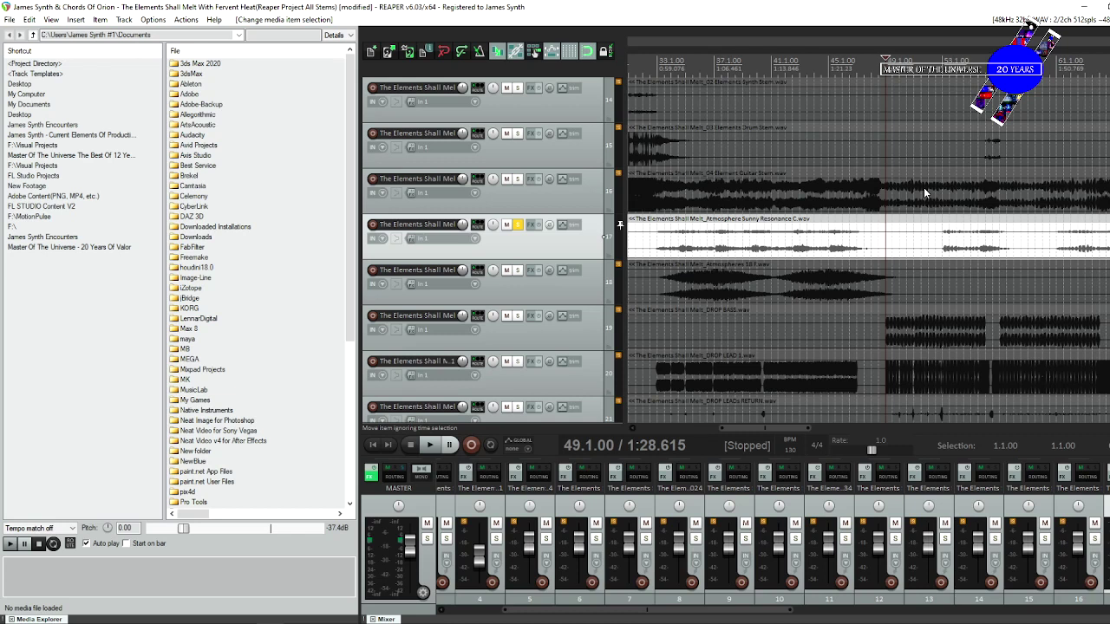
pyautogui.press('space')
pyautogui.click(950, 249)
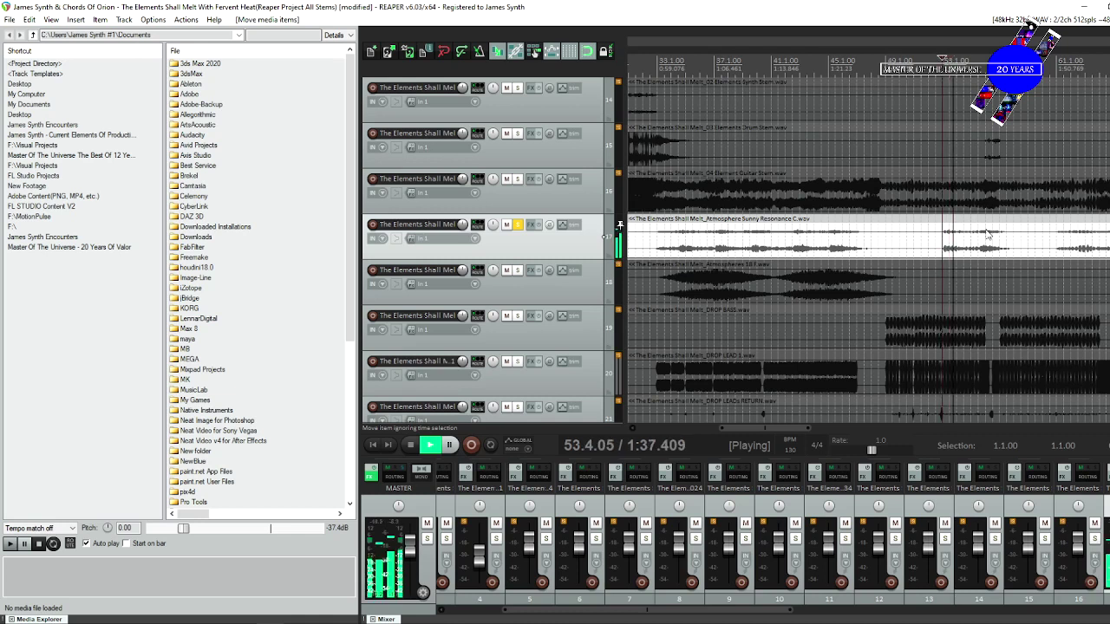
pyautogui.click(985, 232)
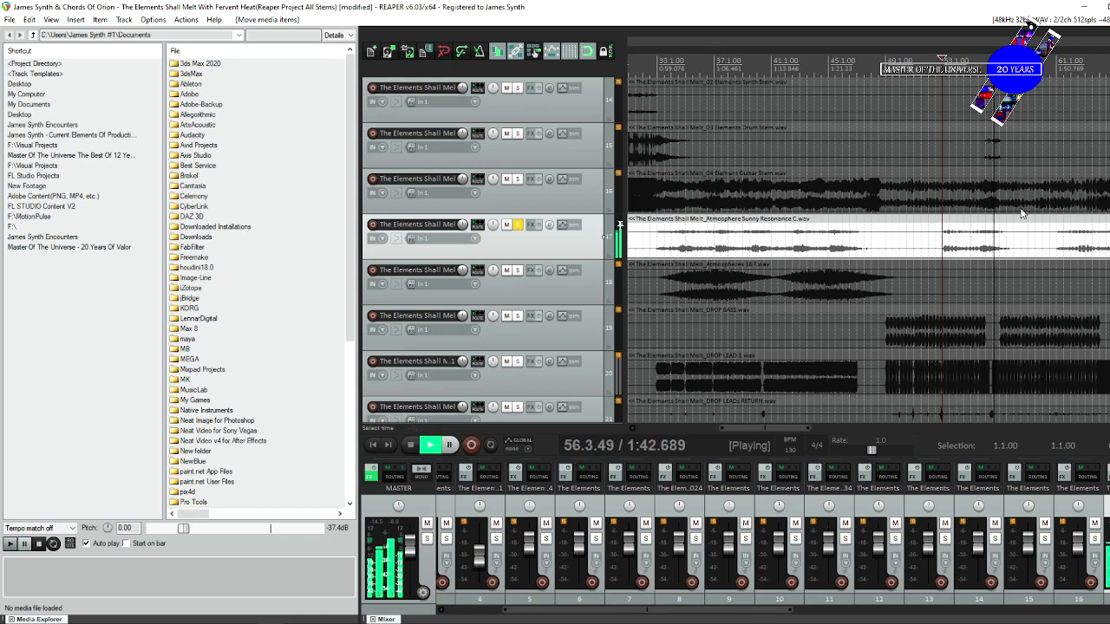
pyautogui.click(886, 277)
pyautogui.press('space')
# Move the solo from Atmosphere Sunny Resonance C to Atmospheres 18 F, play it from bar 33 and stop.
pyautogui.click(664, 281)
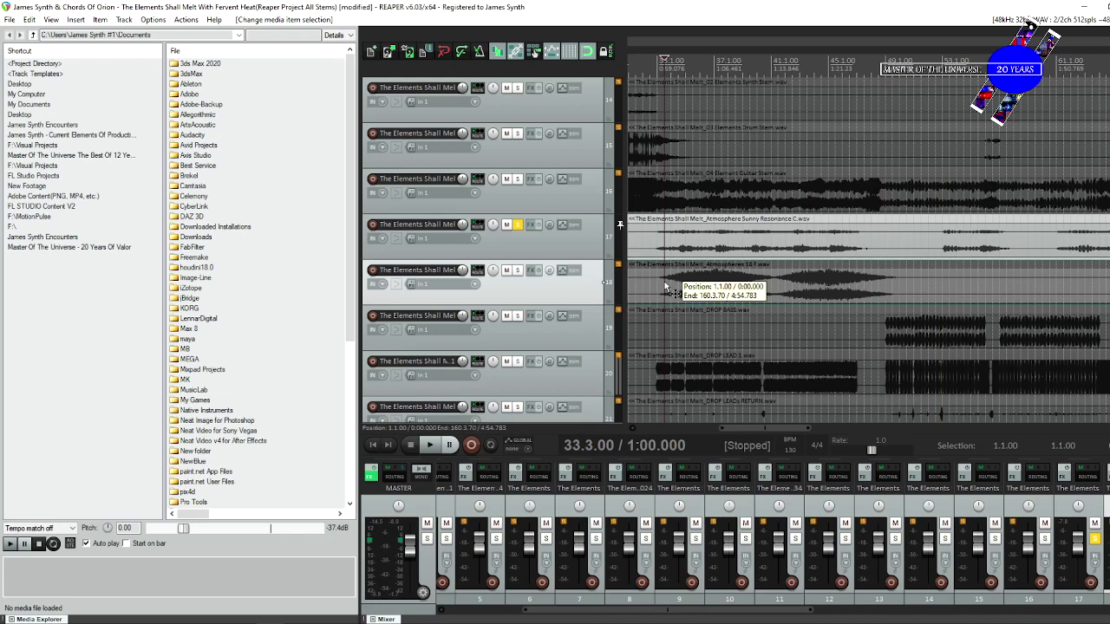
pyautogui.click(657, 287)
pyautogui.click(519, 235)
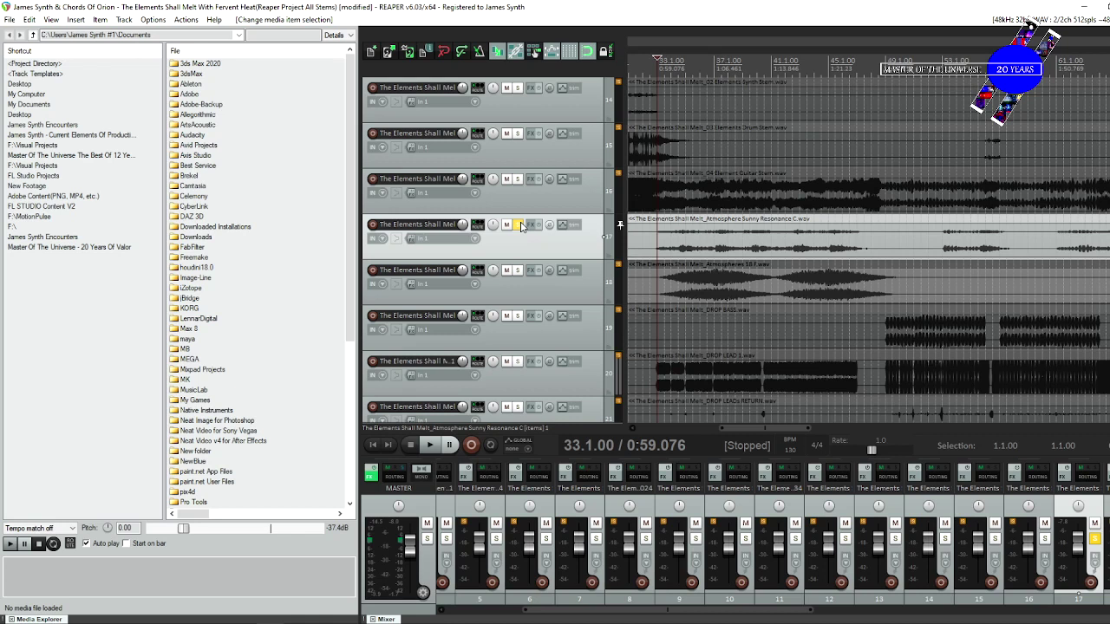
pyautogui.click(518, 224)
pyautogui.click(517, 269)
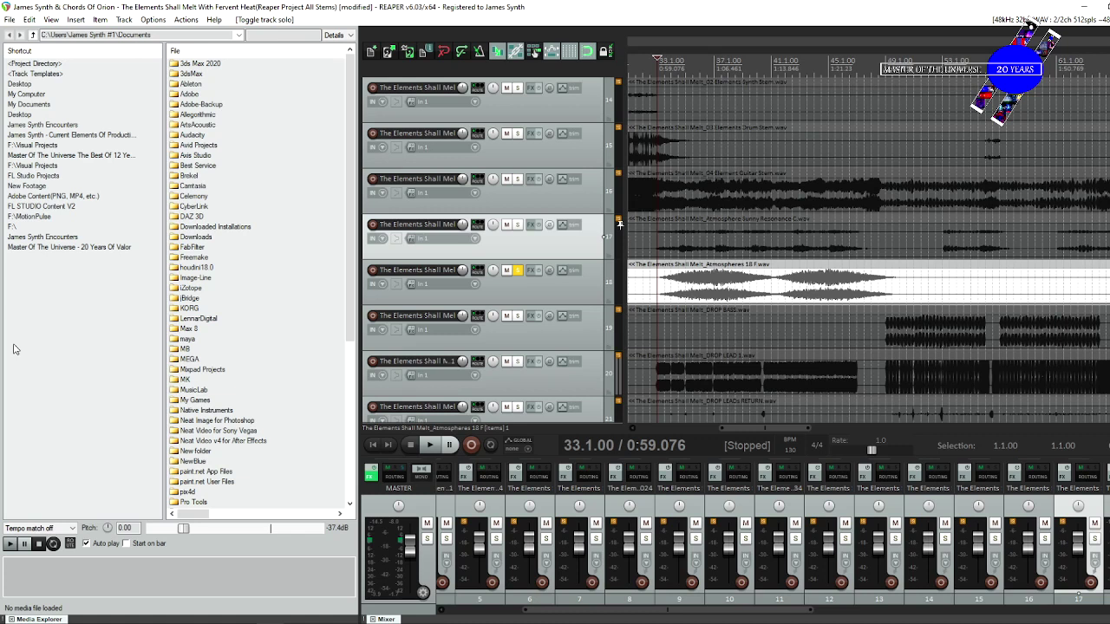
pyautogui.press('space')
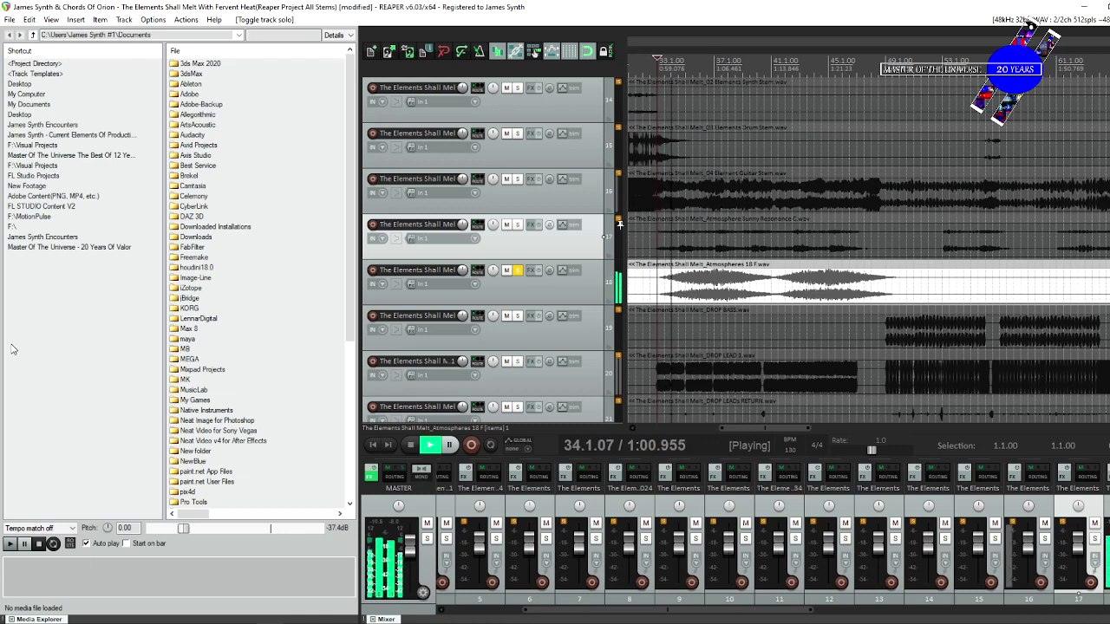
pyautogui.press('space')
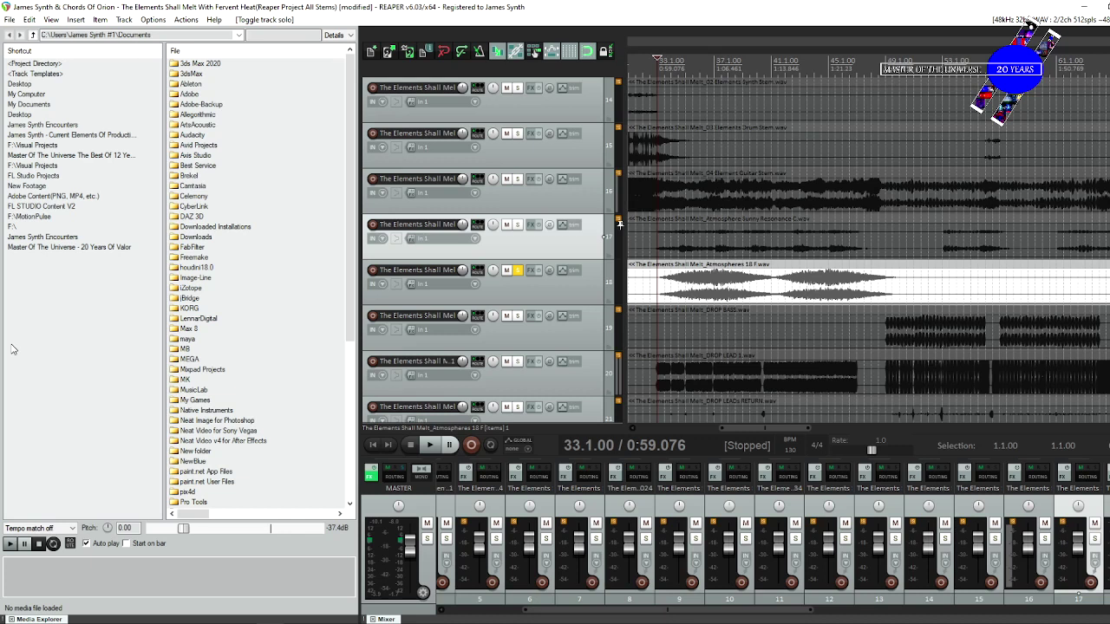
# Audition the soloed Atmospheres 18 F stem from bar 33, stop playback and clear the track's solo.
pyautogui.press('space')
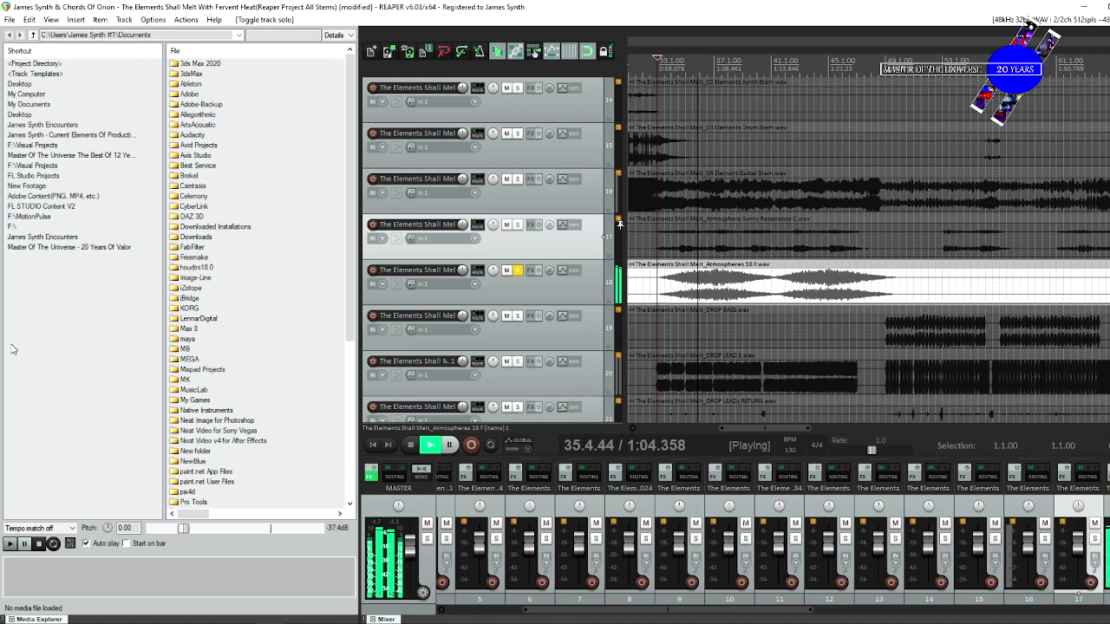
pyautogui.moveTo(489, 623)
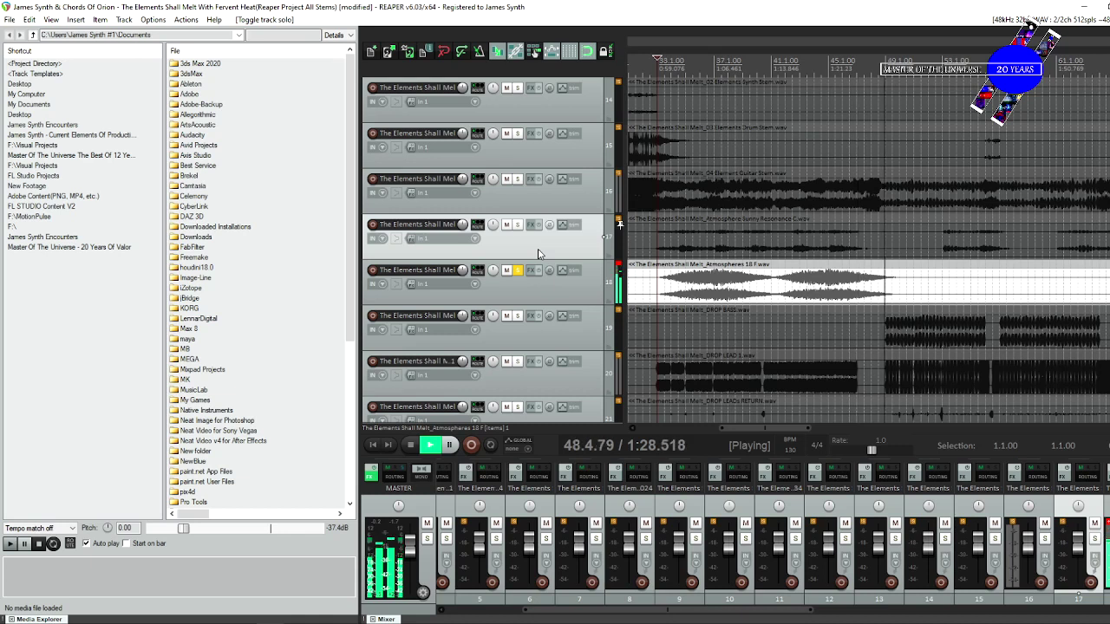
pyautogui.press('space')
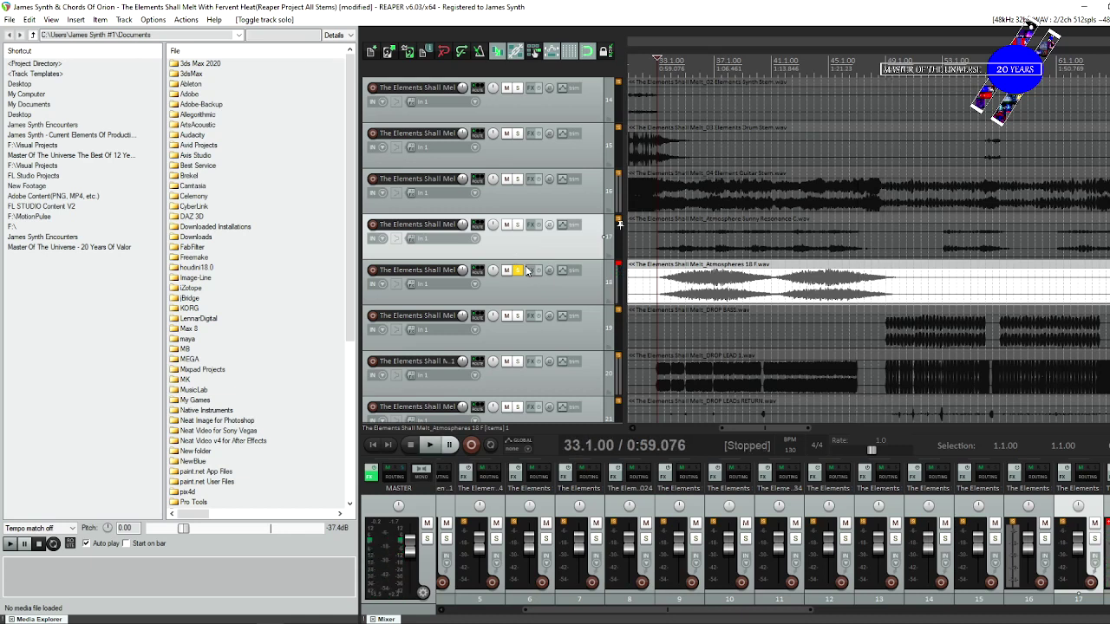
pyautogui.scroll(-4, 659, 277)
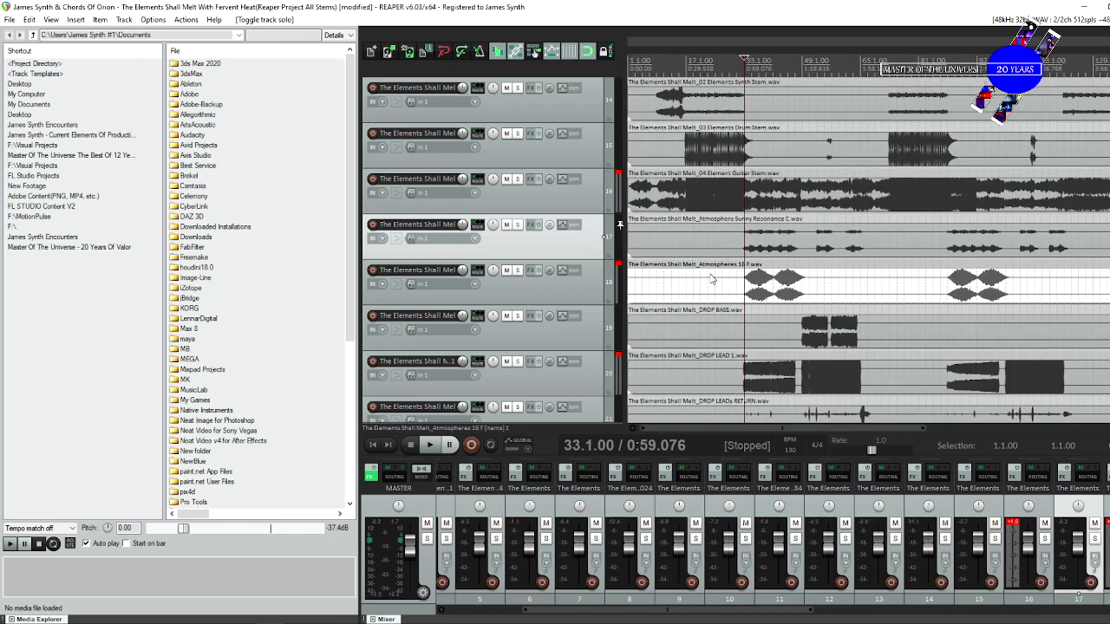
pyautogui.scroll(3, 711, 279)
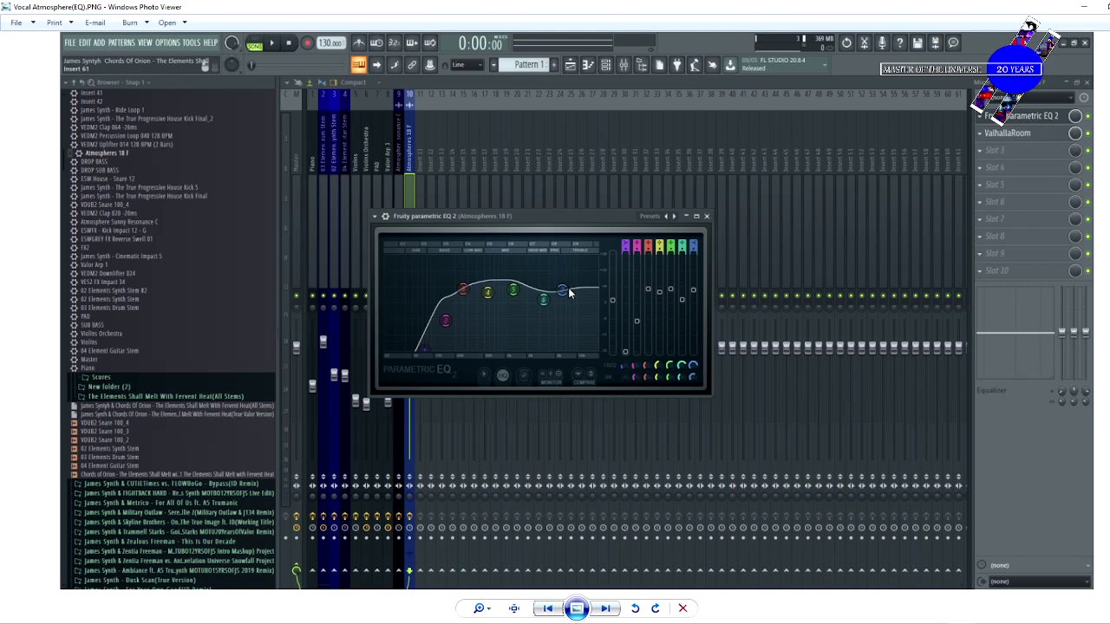
# Show the Vocal Atmosphere ValhallaRoom reverb and Drop Sub Bass EQ screenshots in Windows Photo Viewer and return to REAPER.
pyautogui.click(547, 609)
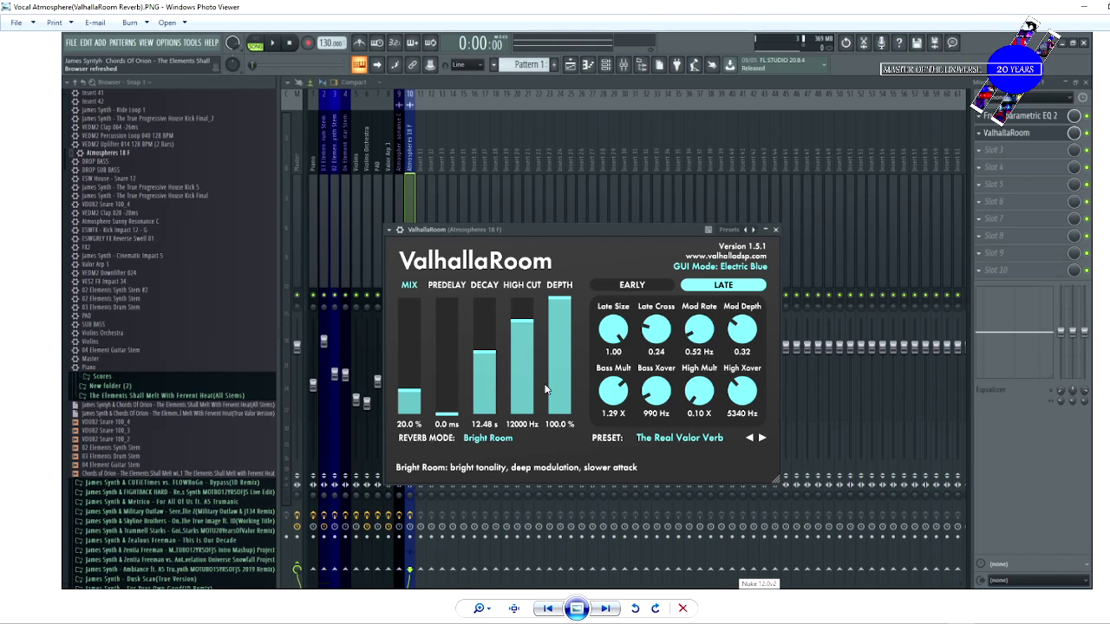
pyautogui.click(548, 608)
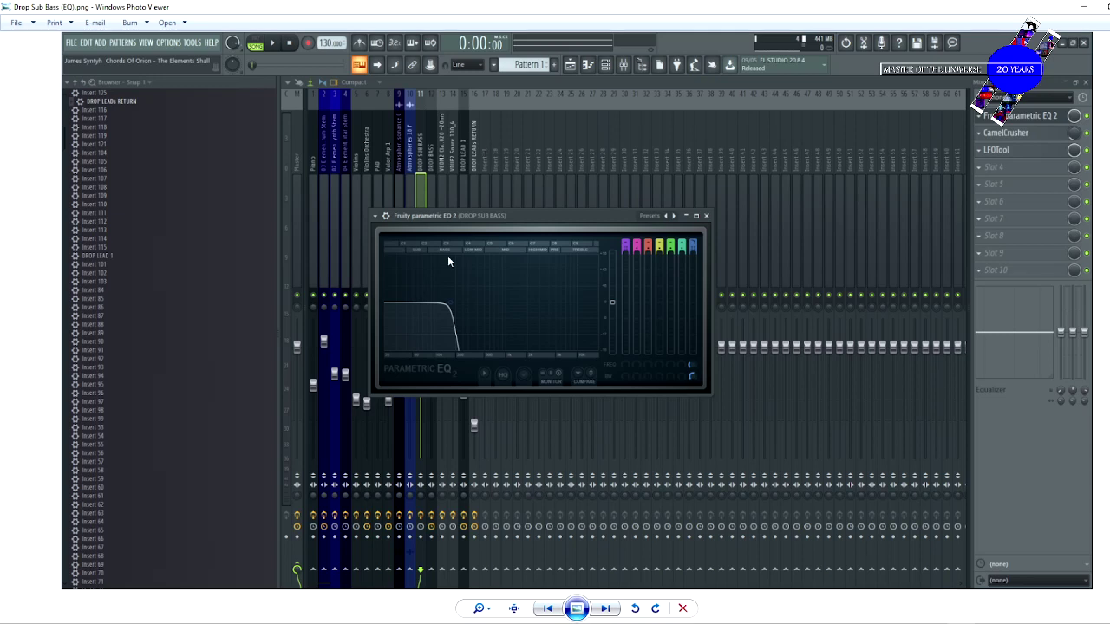
pyautogui.moveTo(490, 621)
pyautogui.moveTo(271, 621)
pyautogui.click(271, 579)
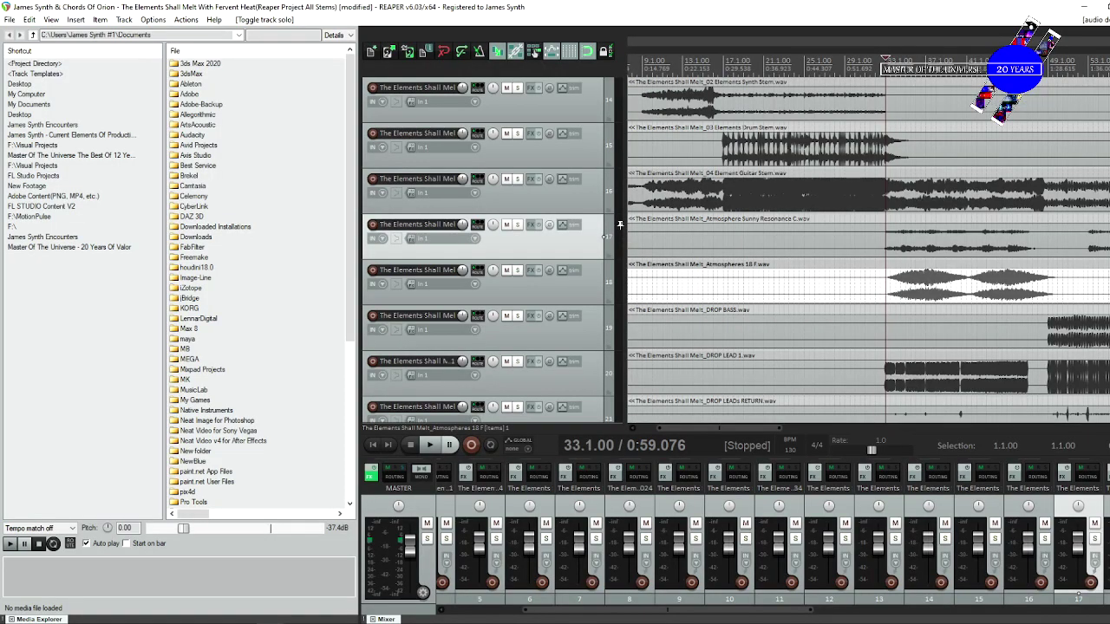
# Place the edit cursor at bar 17 in the SUB BASS stem and solo its track.
pyautogui.scroll(10, 816, 98)
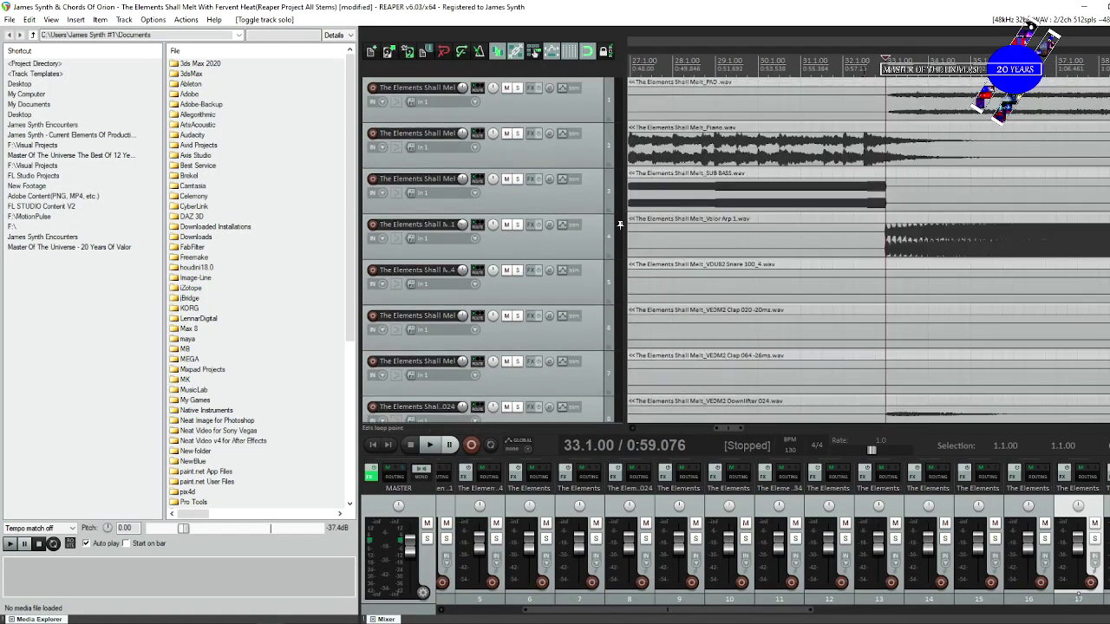
pyautogui.scroll(-4, 706, 208)
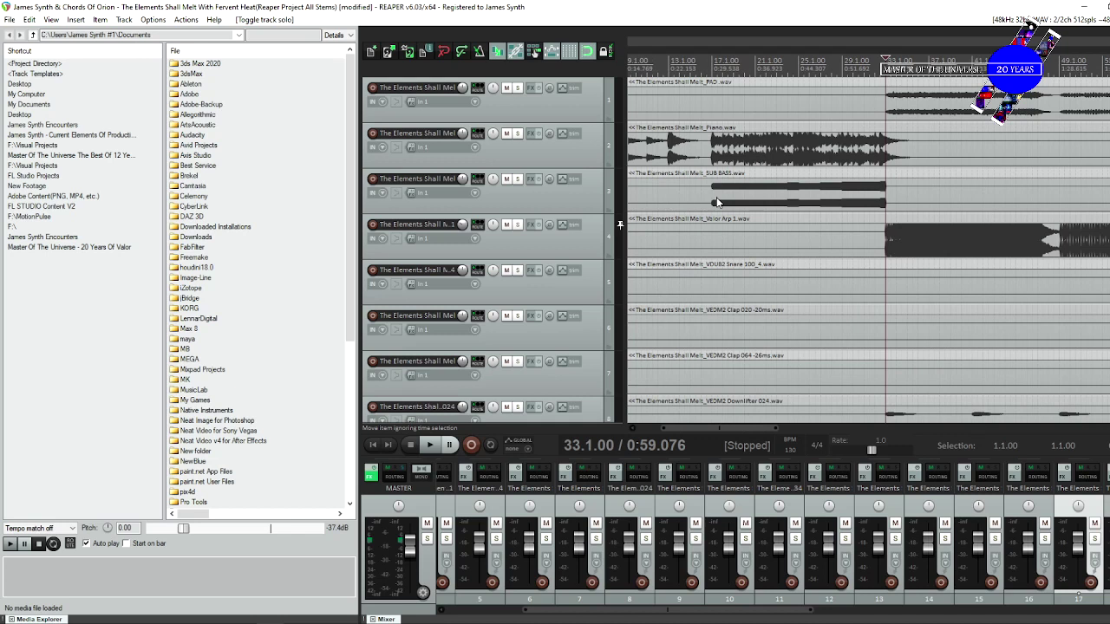
pyautogui.click(711, 186)
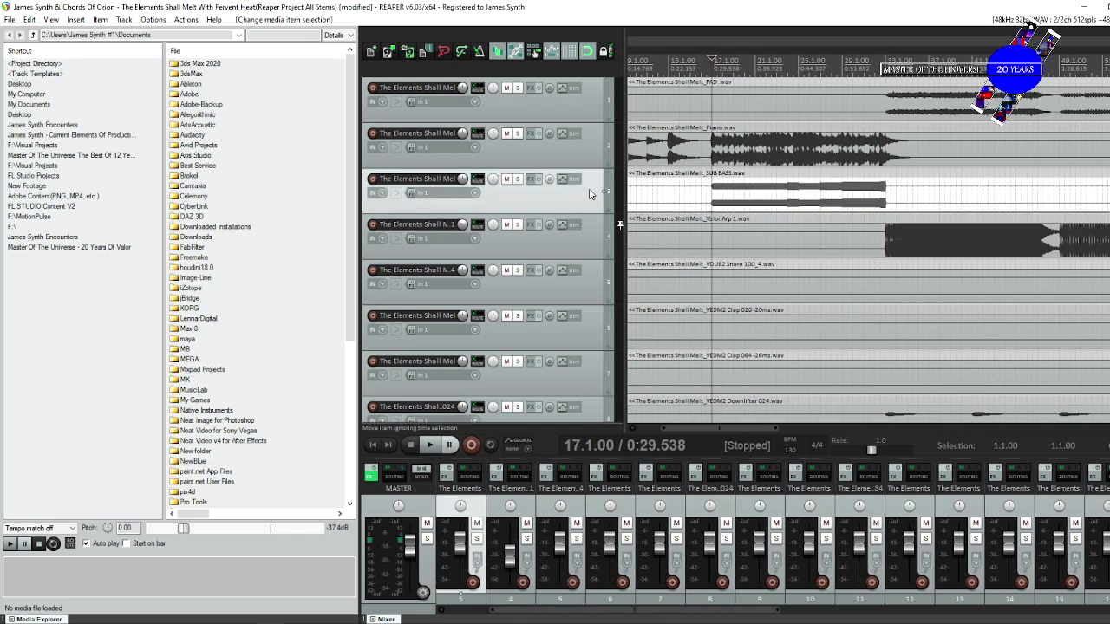
pyautogui.click(518, 179)
# Play the soloed SUB BASS stem from bar 17 several times, stopping playback after each audition.
pyautogui.press('space')
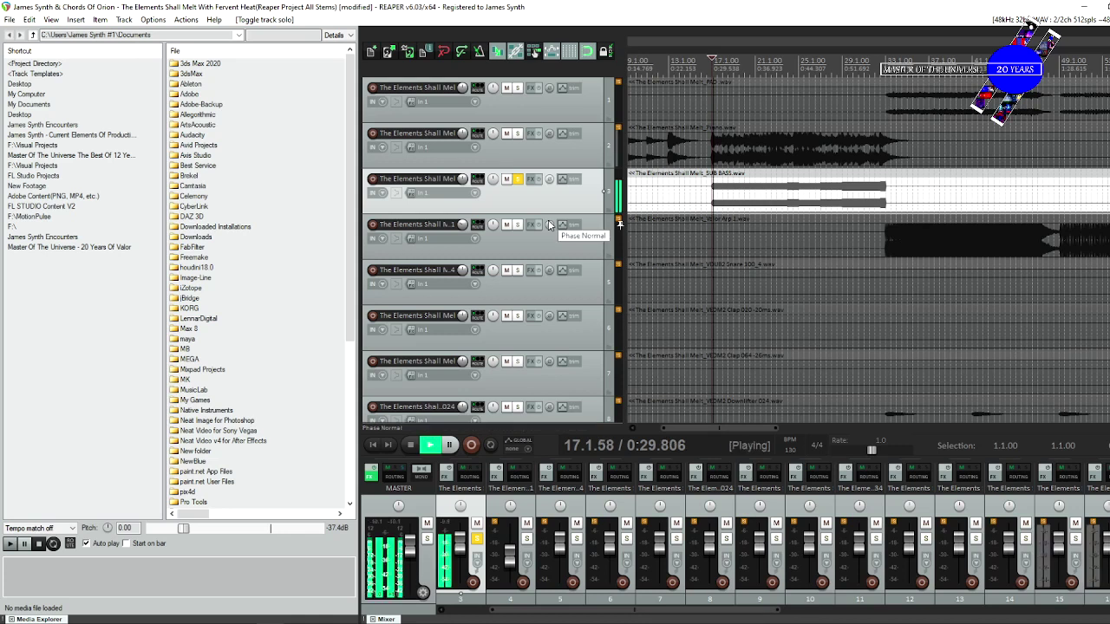
pyautogui.press('space')
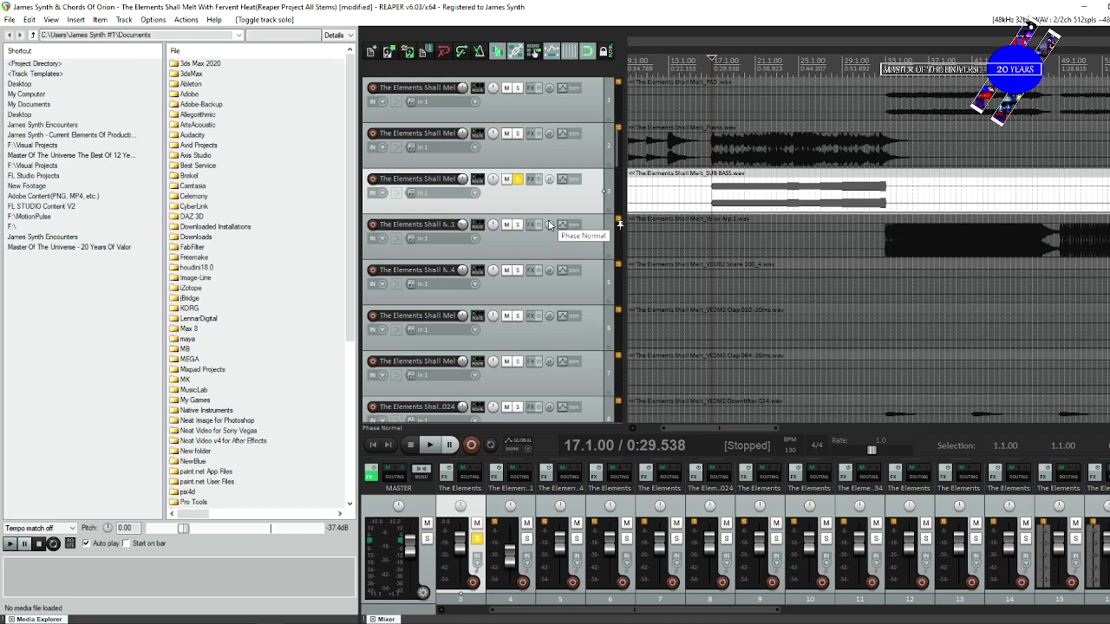
pyautogui.press('space')
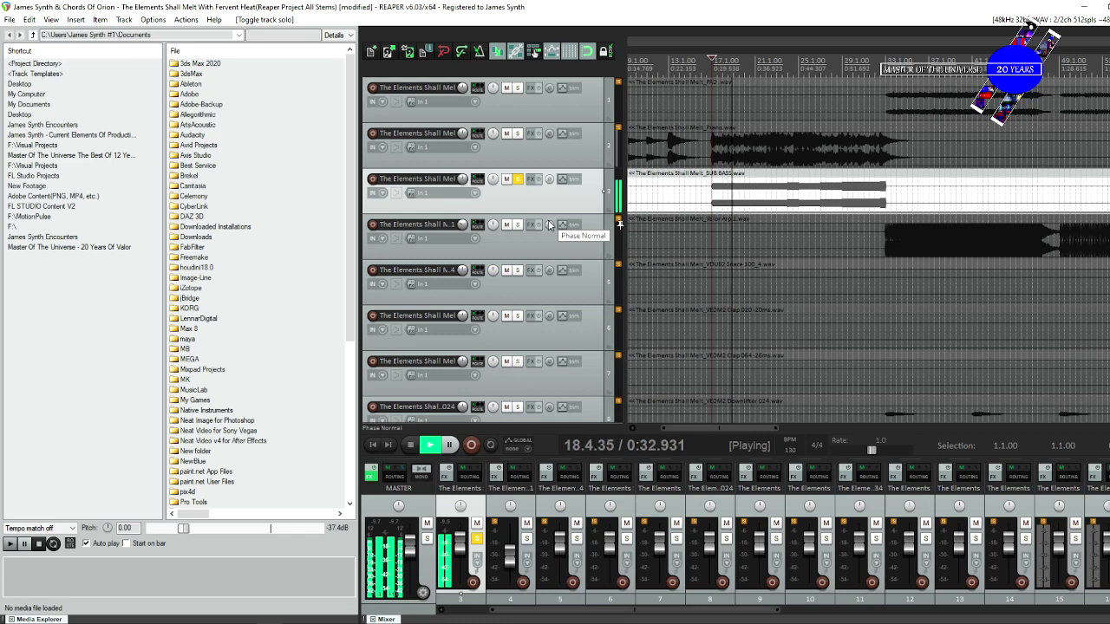
pyautogui.press('space')
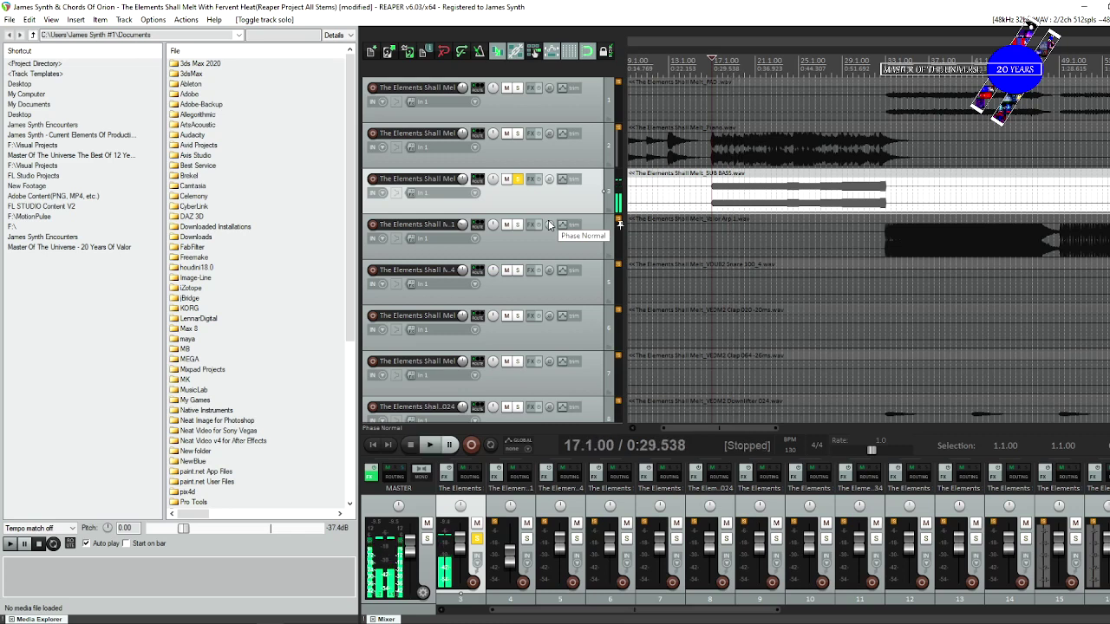
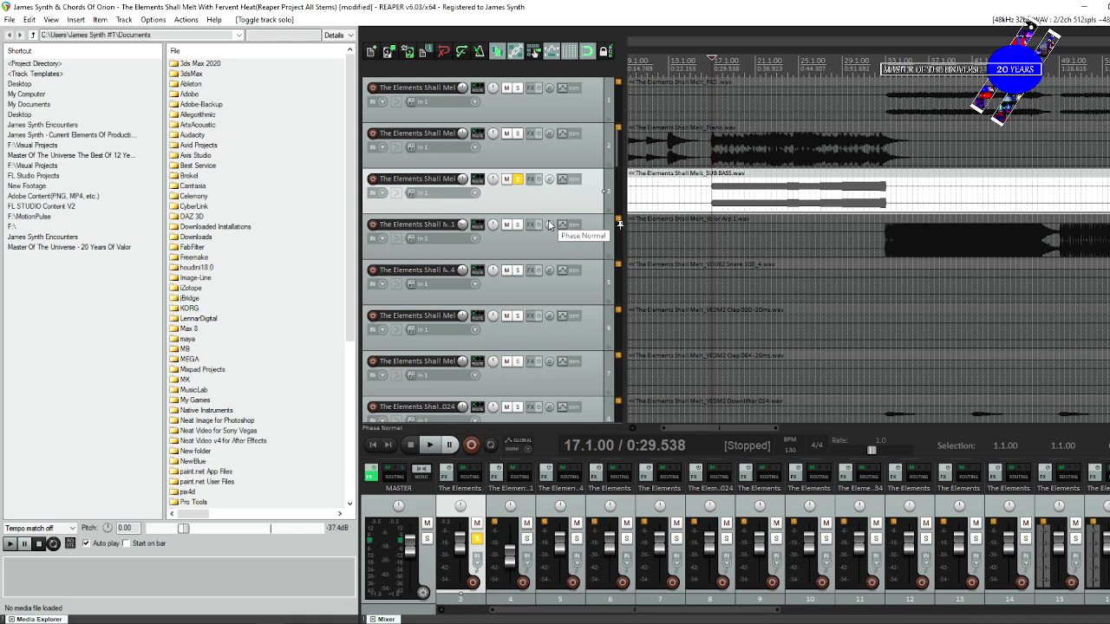
pyautogui.press('space')
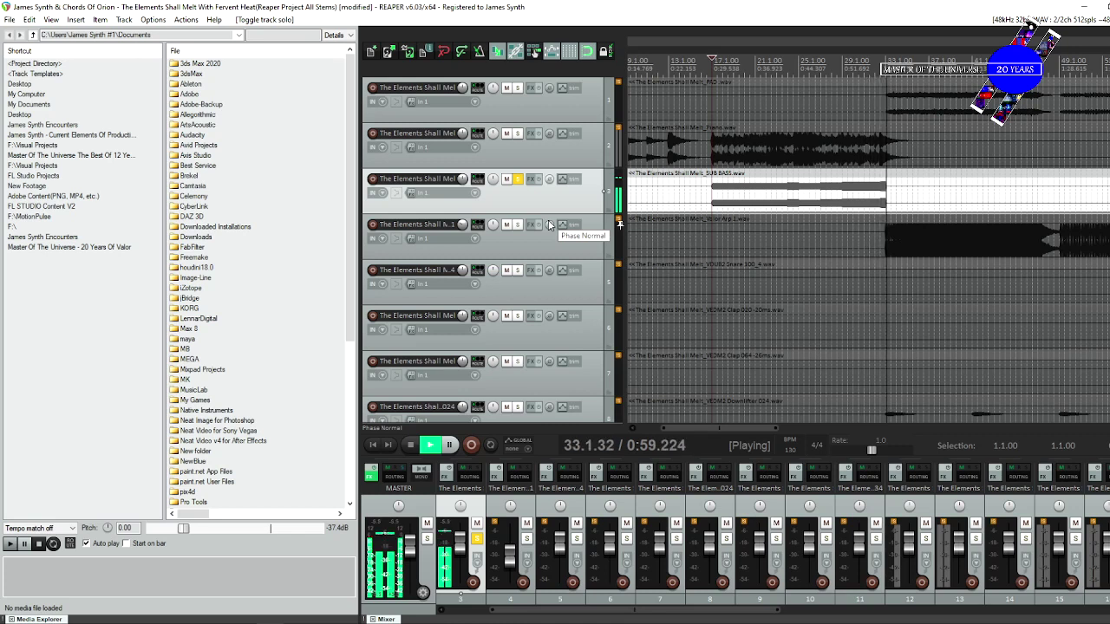
pyautogui.press('space')
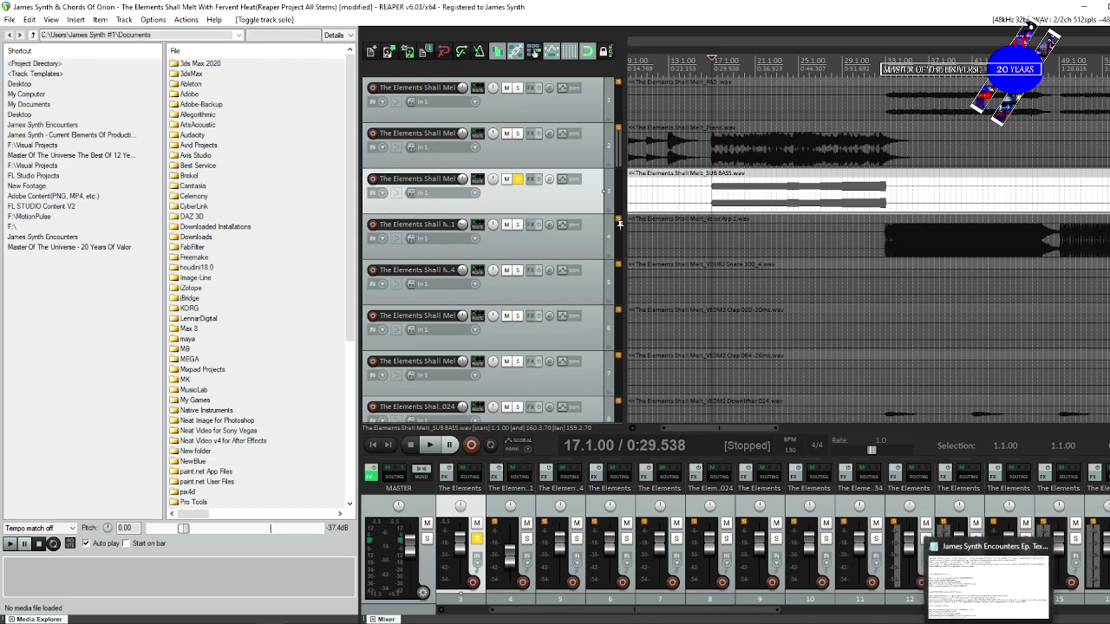
# Switch to Windows Photo Viewer and show the Drop Sub Bass EQ and CamelCrusher screenshots.
pyautogui.hotkey('alt', 'Tab')
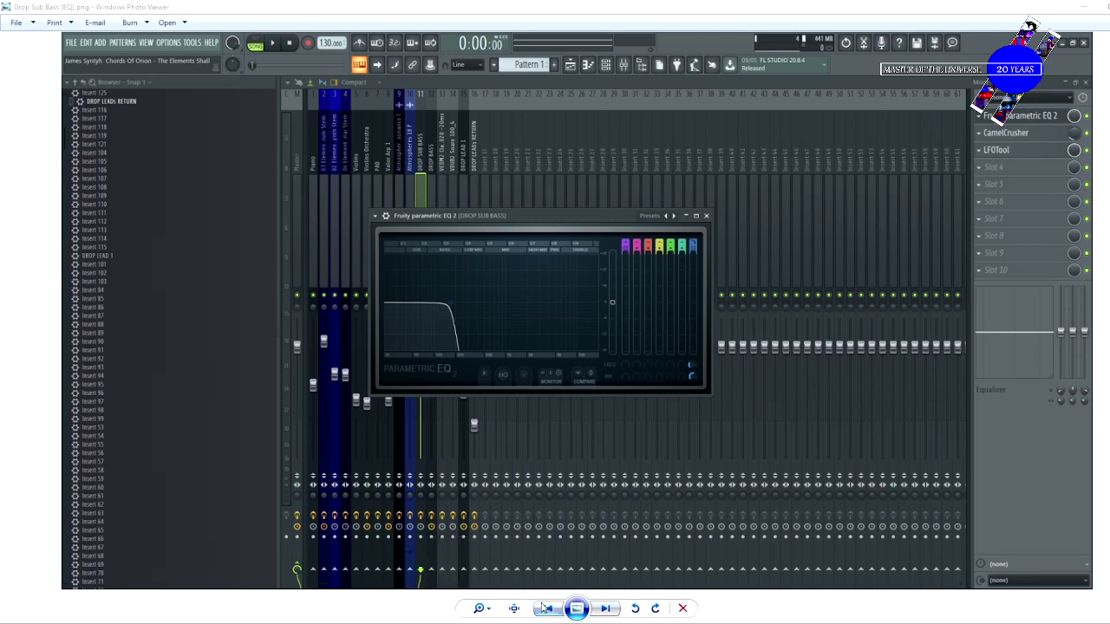
pyautogui.click(543, 608)
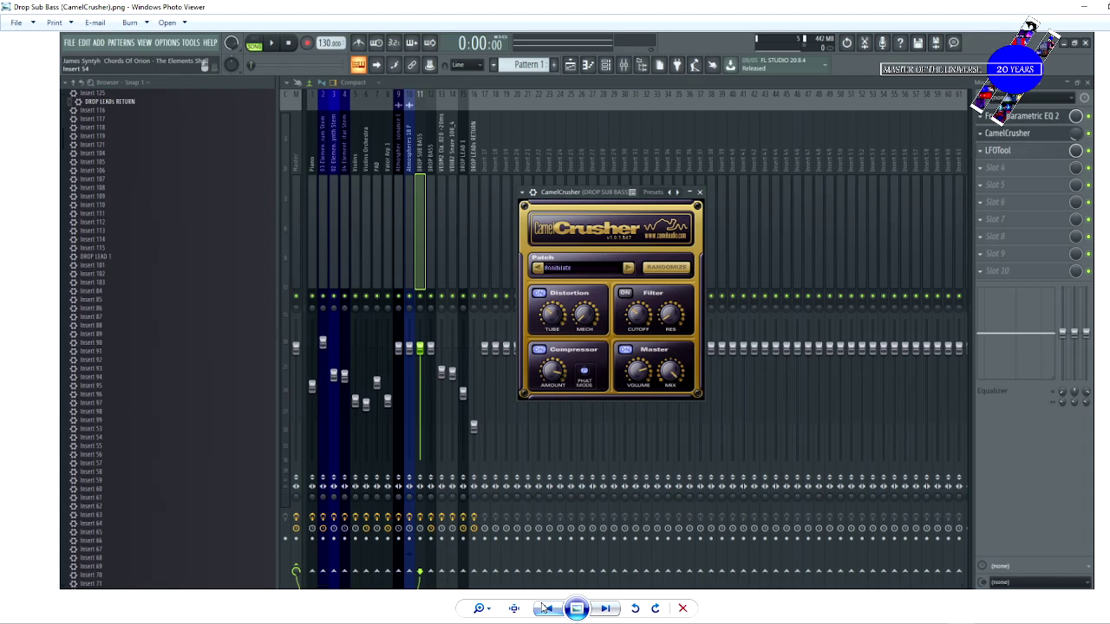
# Check the livestream in Twitch's Stream Manager and its streaming status in OBS Studio.
pyautogui.moveTo(72, 623)
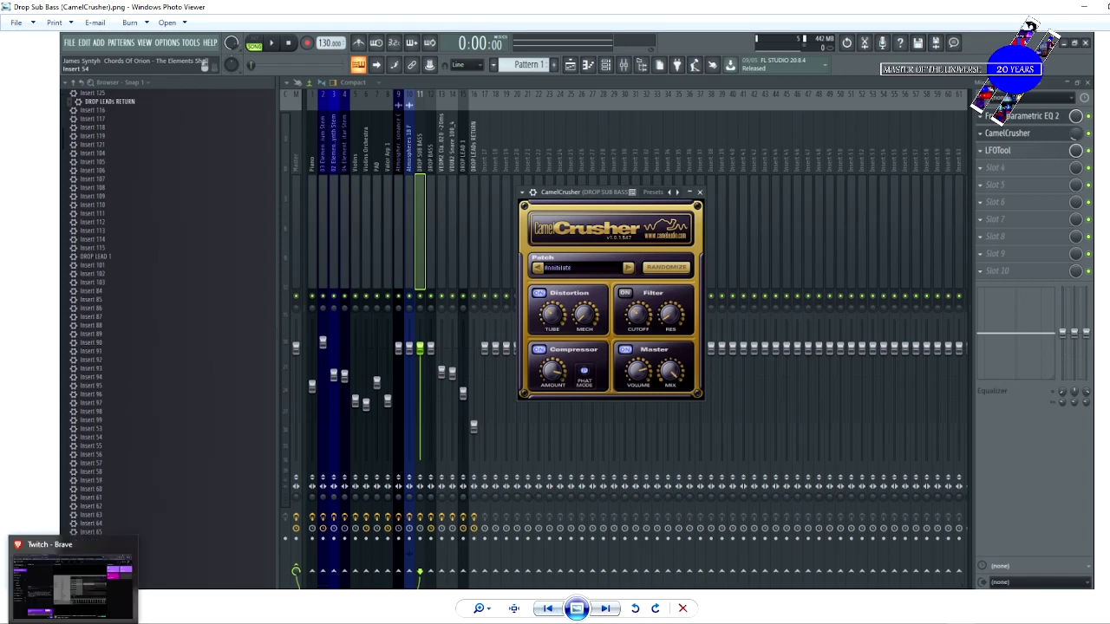
pyautogui.click(73, 577)
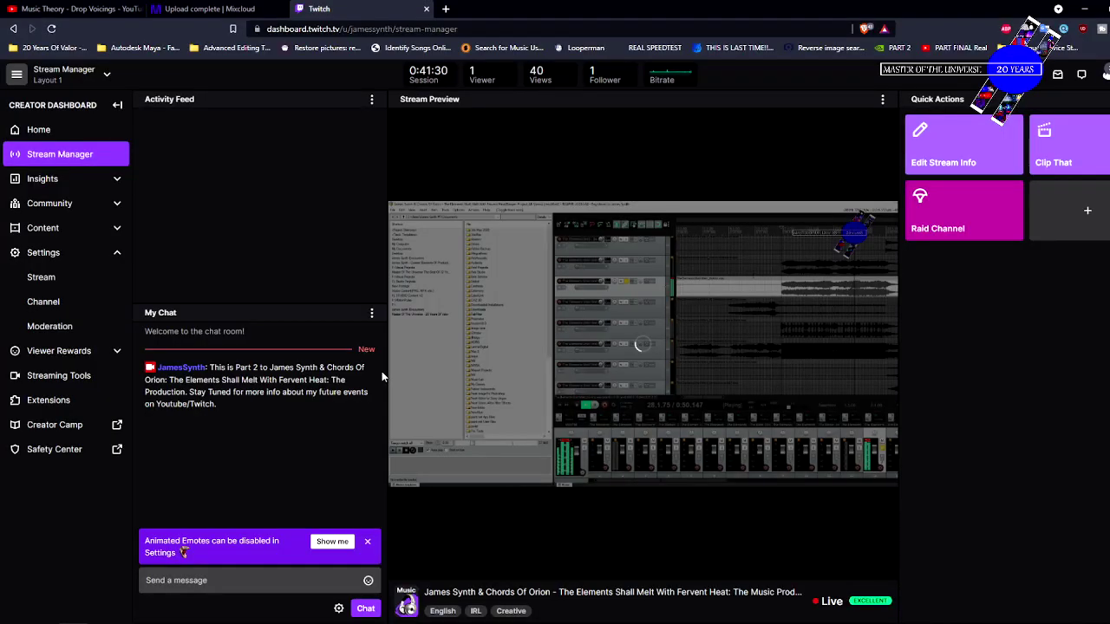
pyautogui.moveTo(505, 565)
pyautogui.moveTo(517, 623)
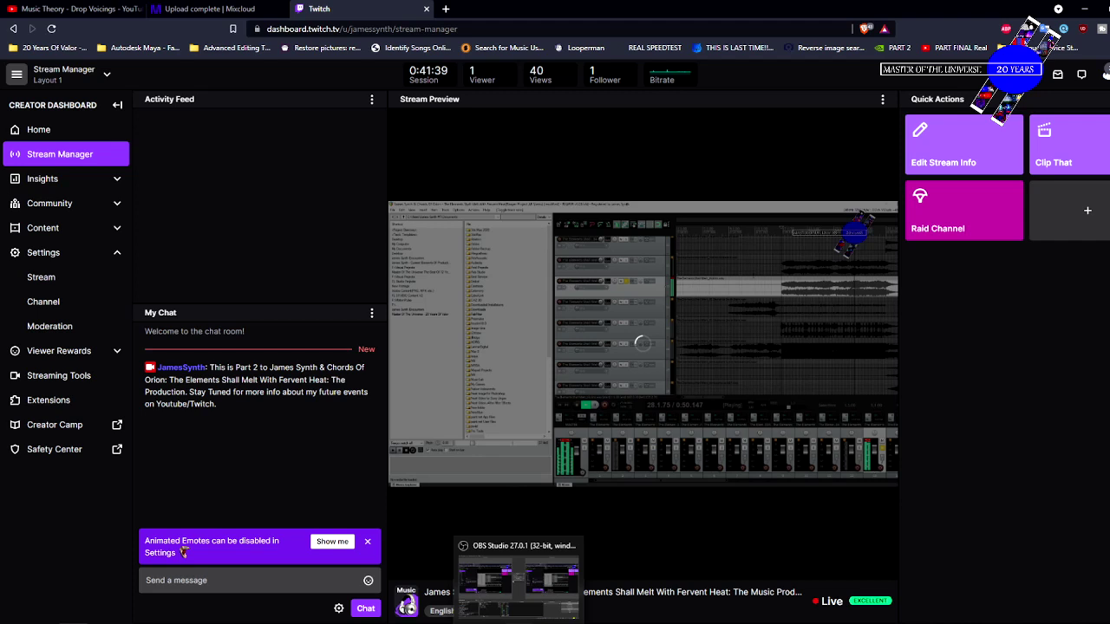
pyautogui.hotkey('alt', 'Tab')
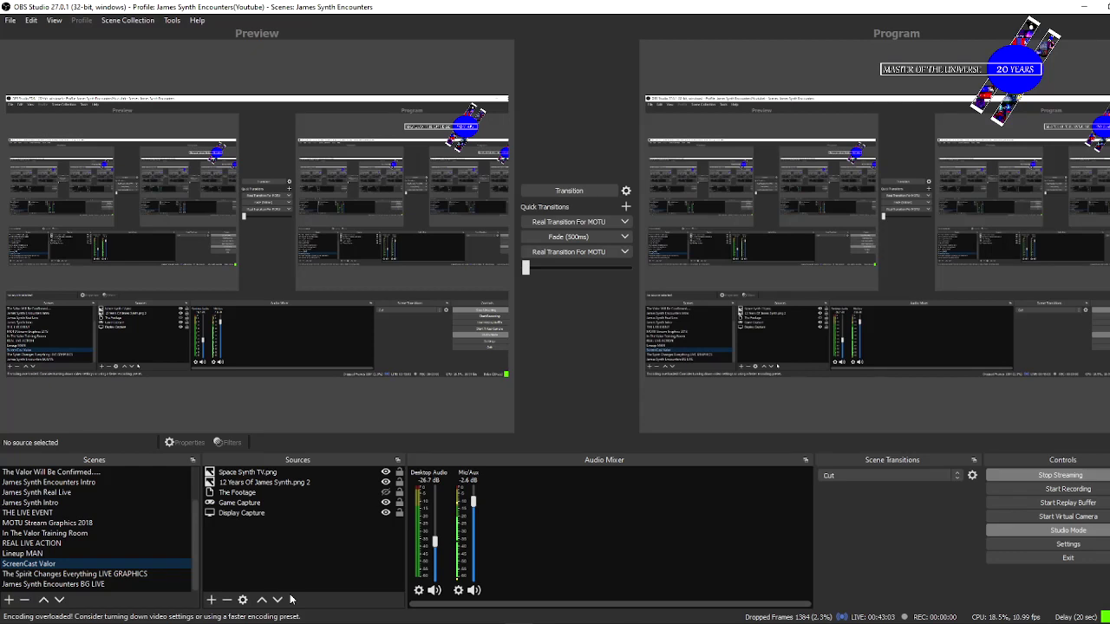
# Return to Windows Photo Viewer and show the Drop Sub Bass LFOTool sidechain and Drop Bass EQ screenshots.
pyautogui.hotkey('alt', 'Tab')
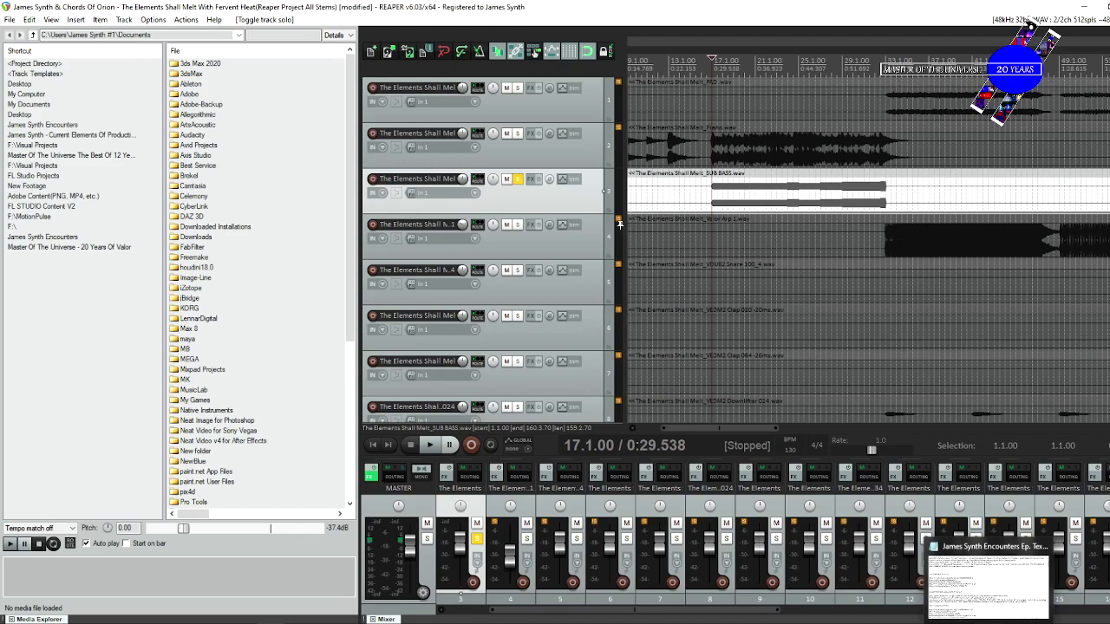
pyautogui.hotkey('alt', 'Tab')
pyautogui.click(548, 609)
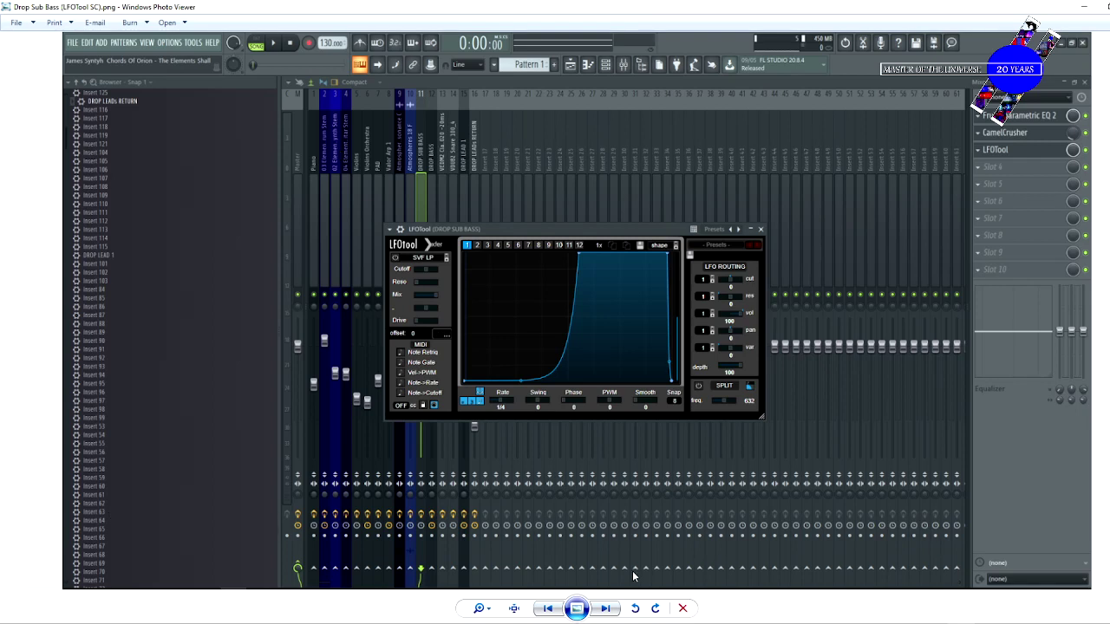
pyautogui.click(548, 608)
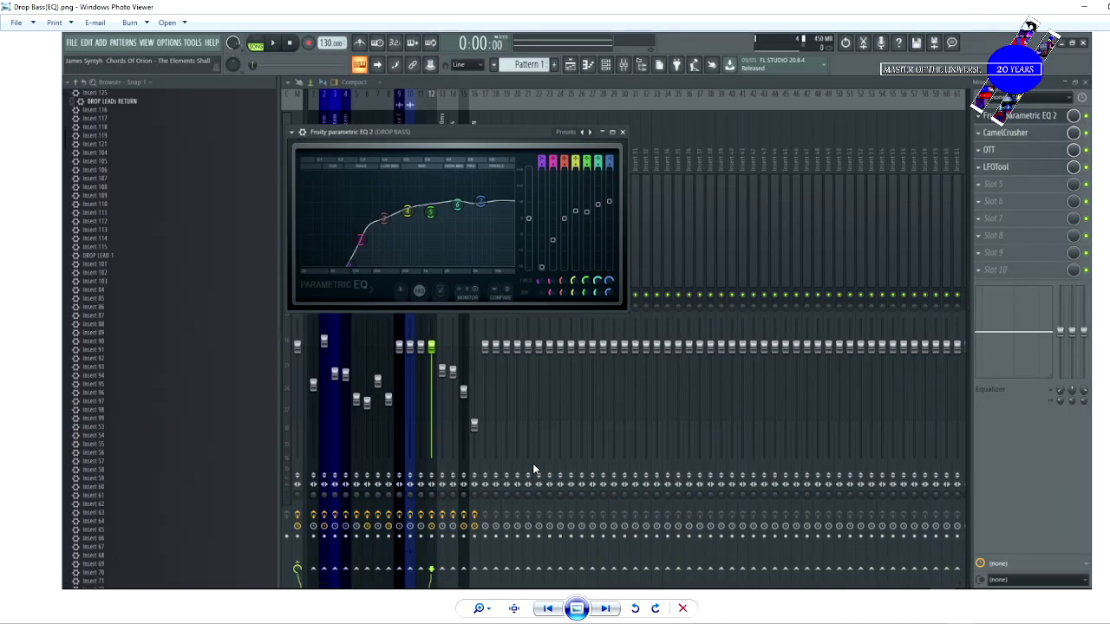
# Return to REAPER and place the edit cursor at bar 41 in the ESW House - Snare 12 stem.
pyautogui.hotkey('alt', 'Tab')
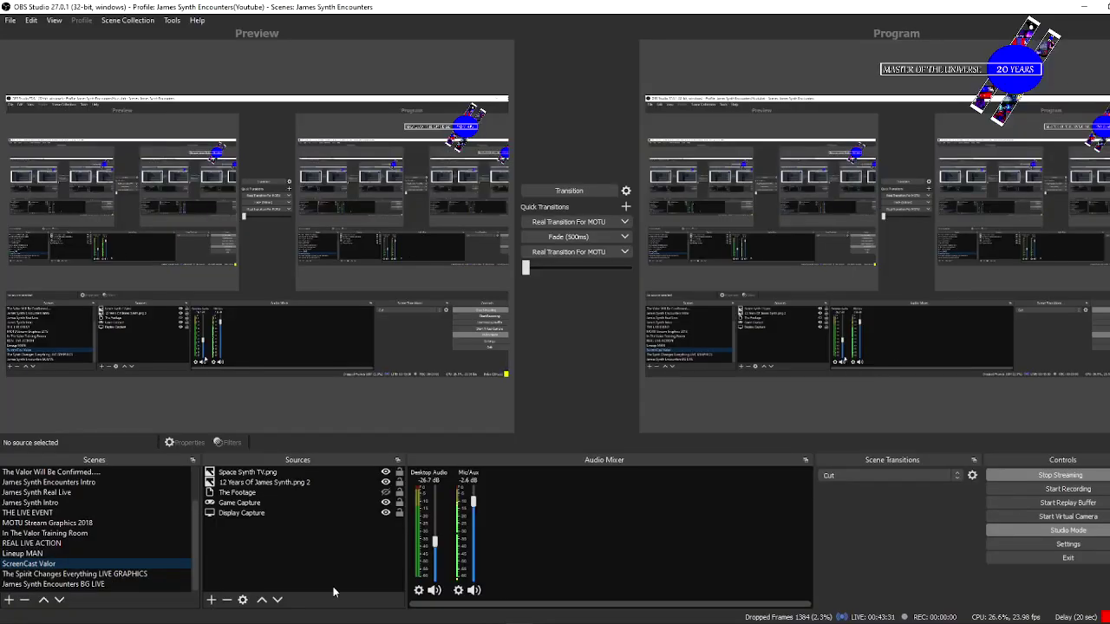
pyautogui.moveTo(270, 620)
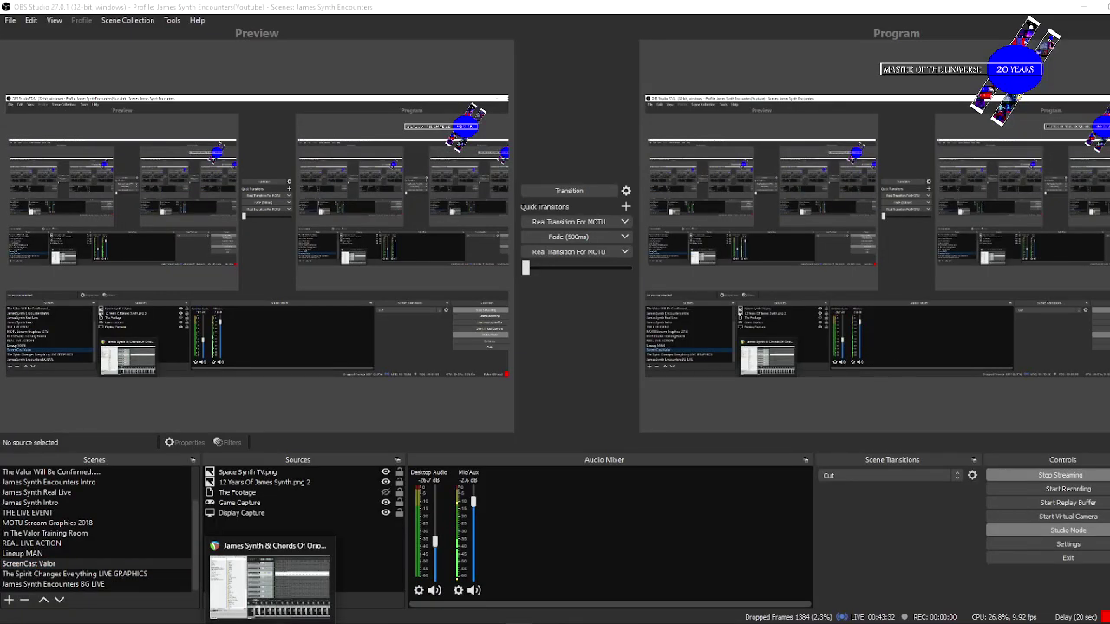
pyautogui.click(270, 580)
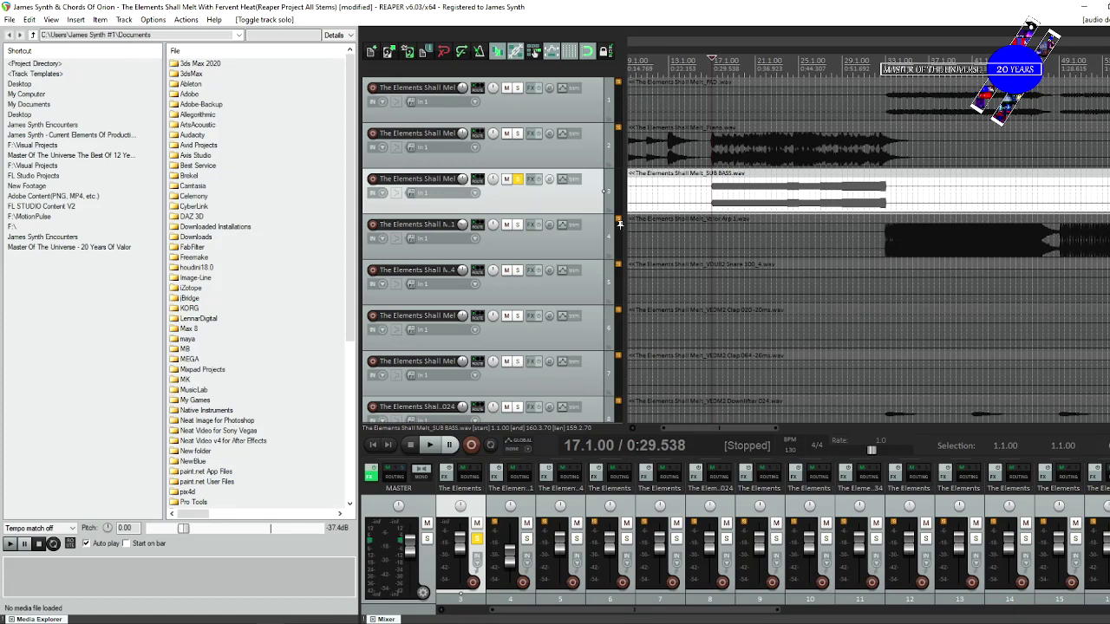
pyautogui.scroll(-8, 619, 224)
pyautogui.scroll(-3, 619, 225)
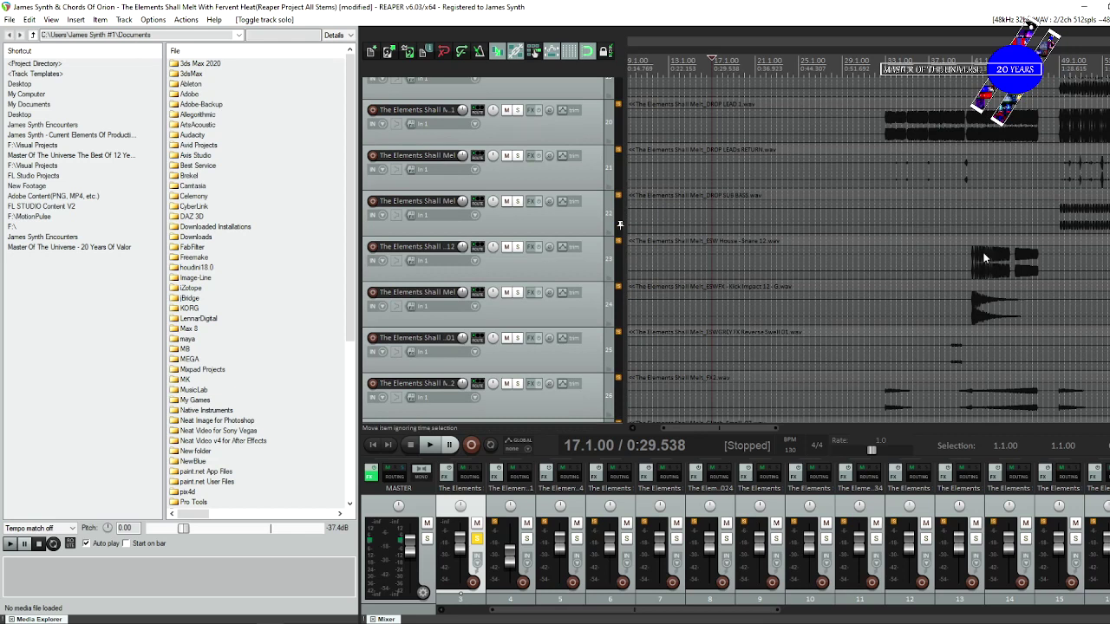
pyautogui.click(984, 257)
pyautogui.scroll(4, 619, 225)
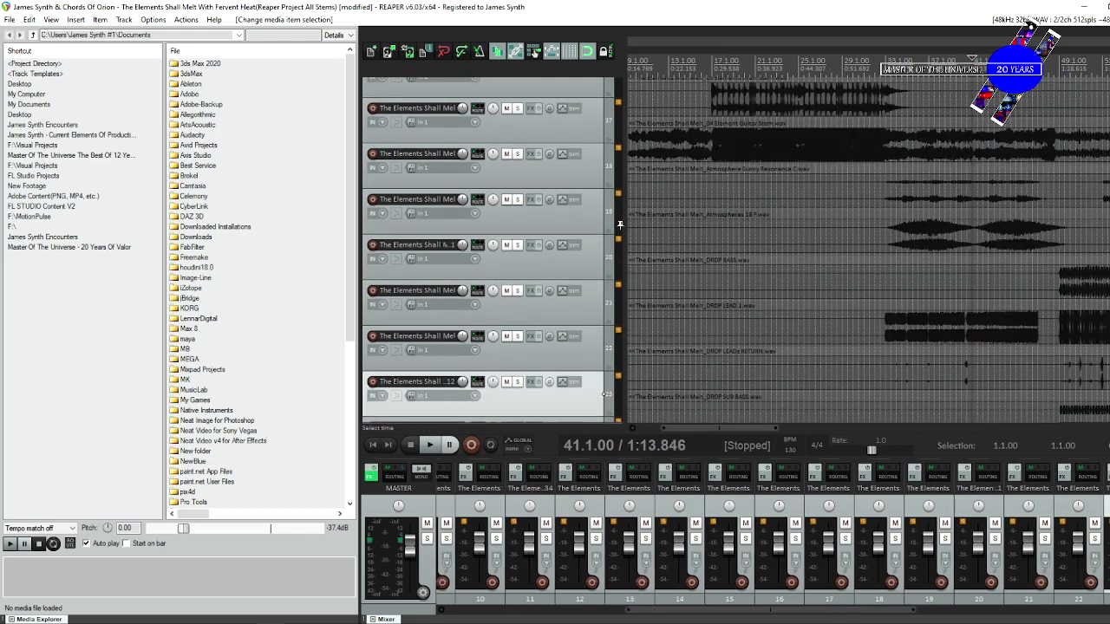
pyautogui.scroll(6, 619, 224)
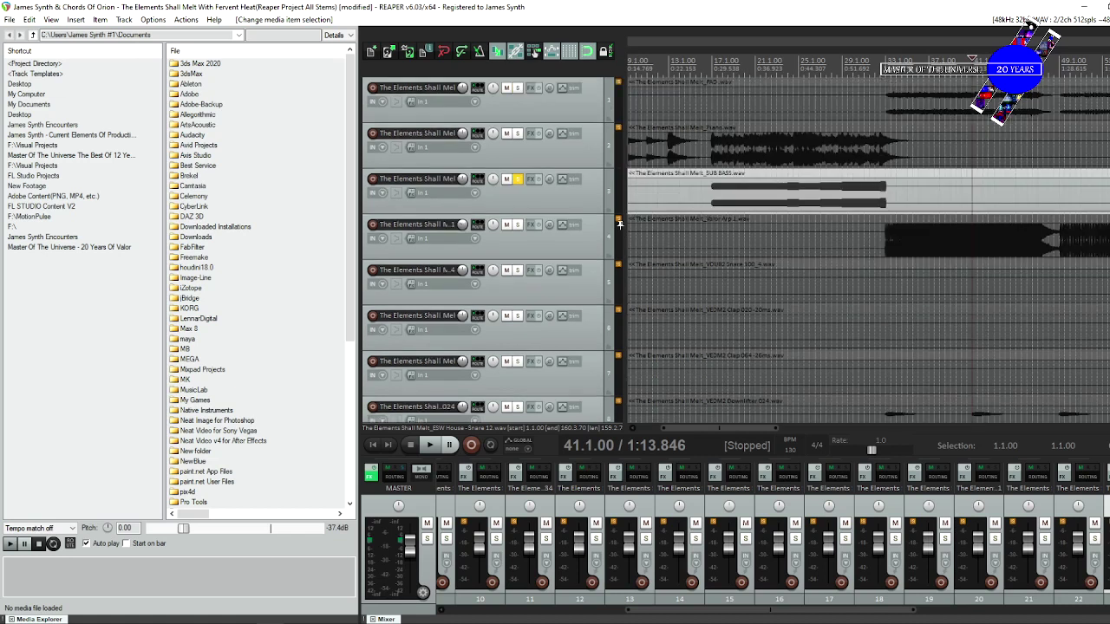
pyautogui.scroll(-4, 619, 225)
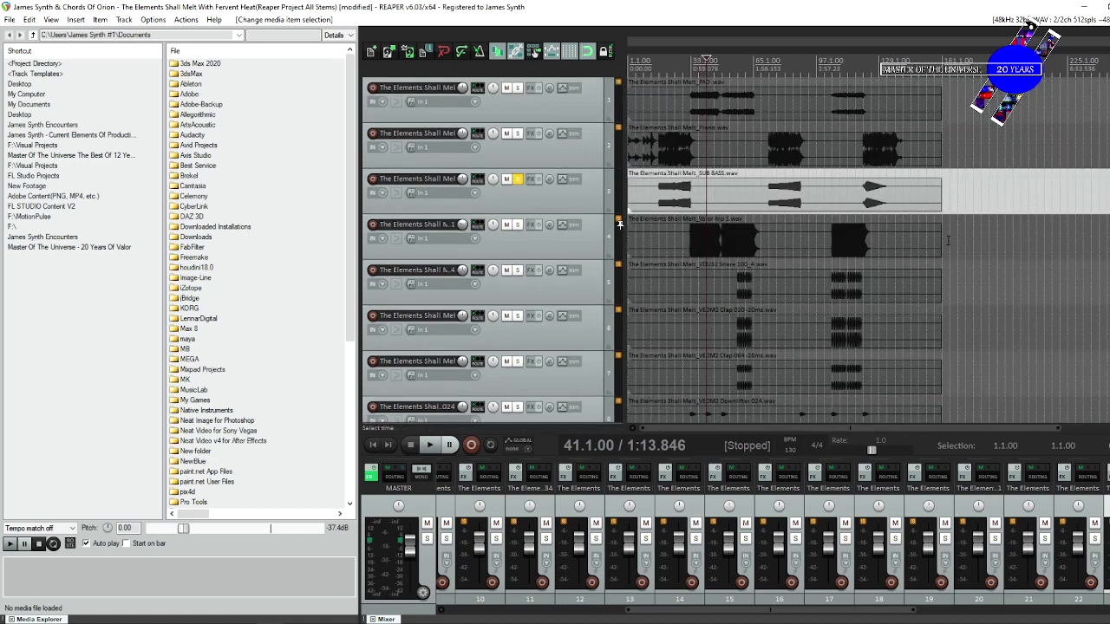
pyautogui.scroll(-12, 618, 224)
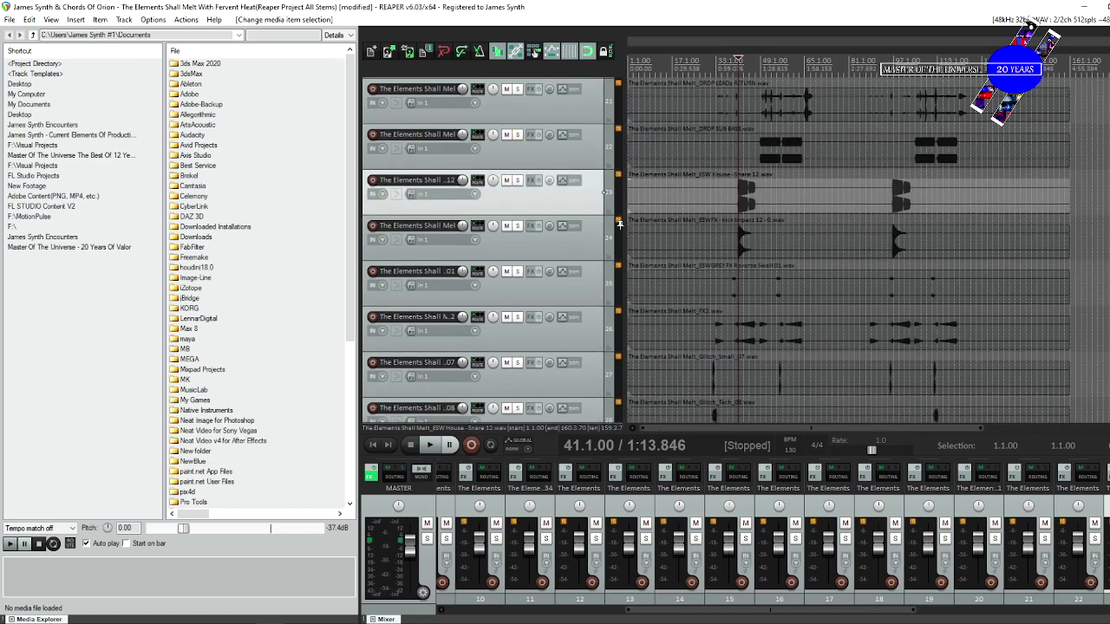
# Solo The True Progressive House Kick Final stem and audition it from bar 49.
pyautogui.scroll(-5, 619, 224)
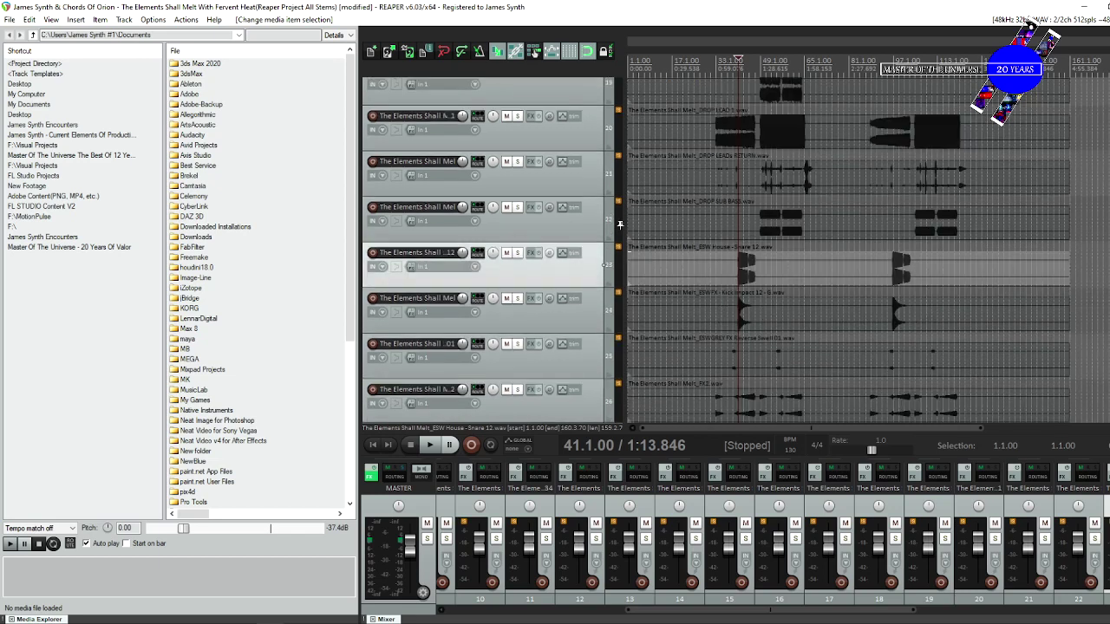
pyautogui.scroll(4, 619, 224)
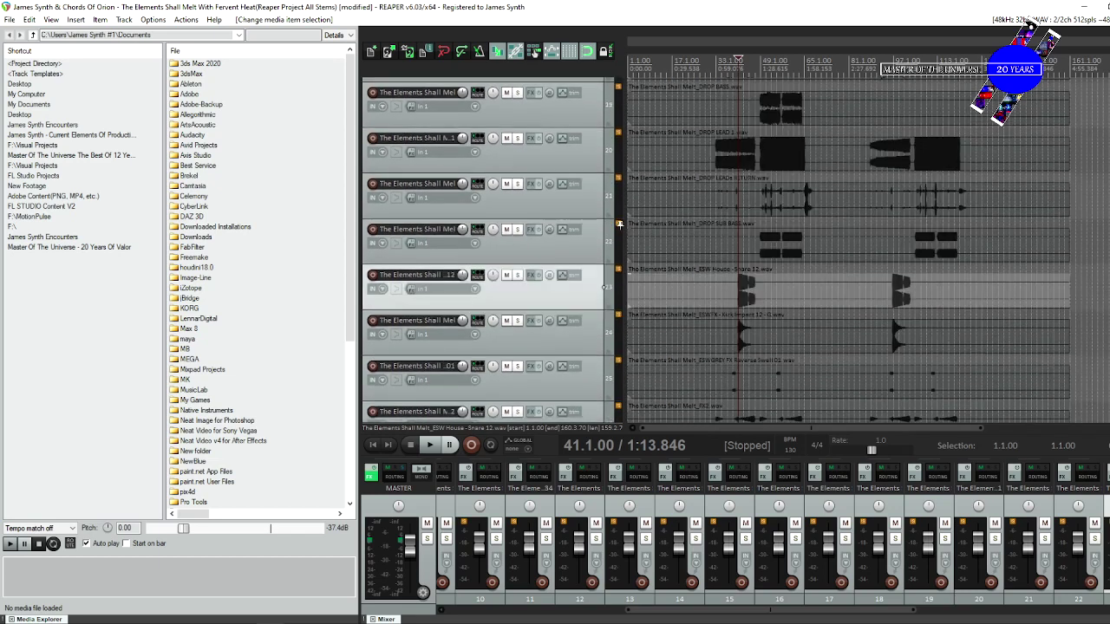
pyautogui.scroll(-6, 618, 224)
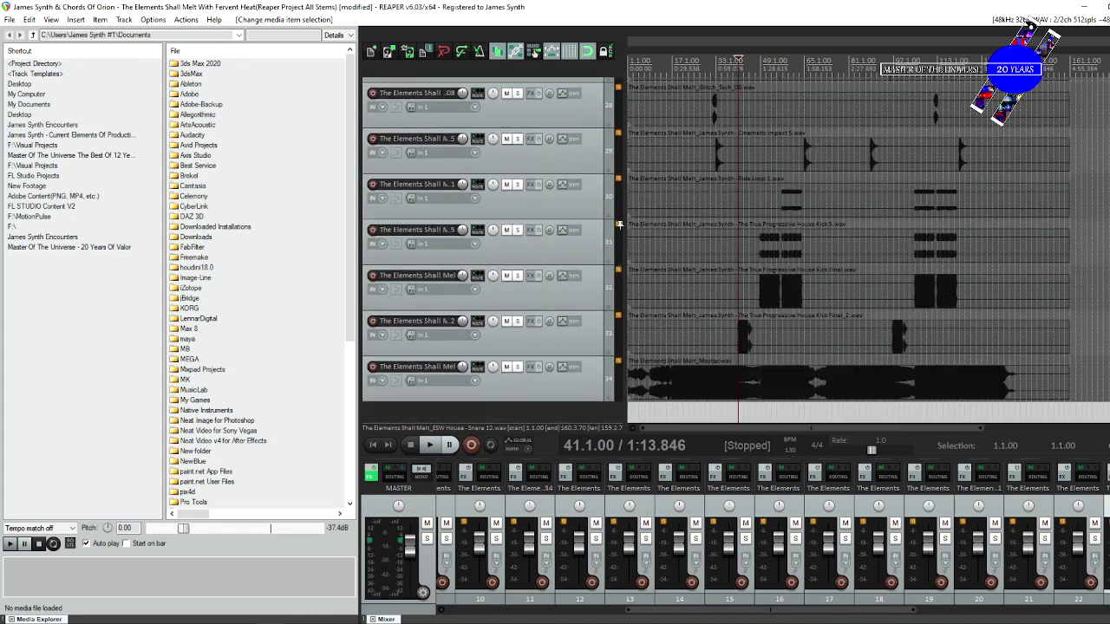
pyautogui.click(761, 288)
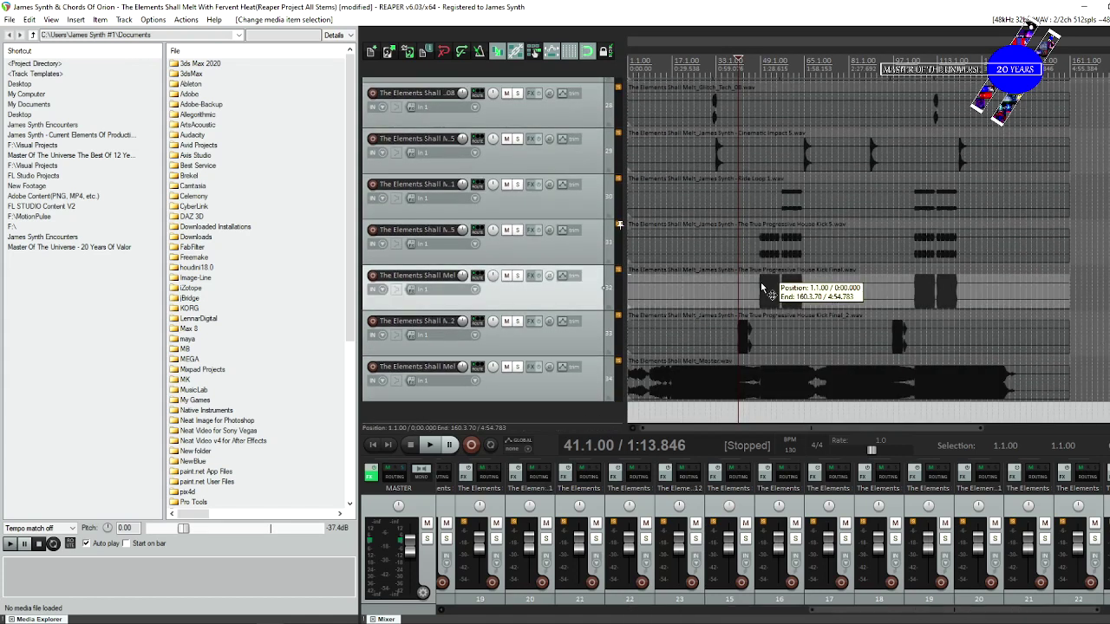
pyautogui.click(517, 276)
pyautogui.press('space')
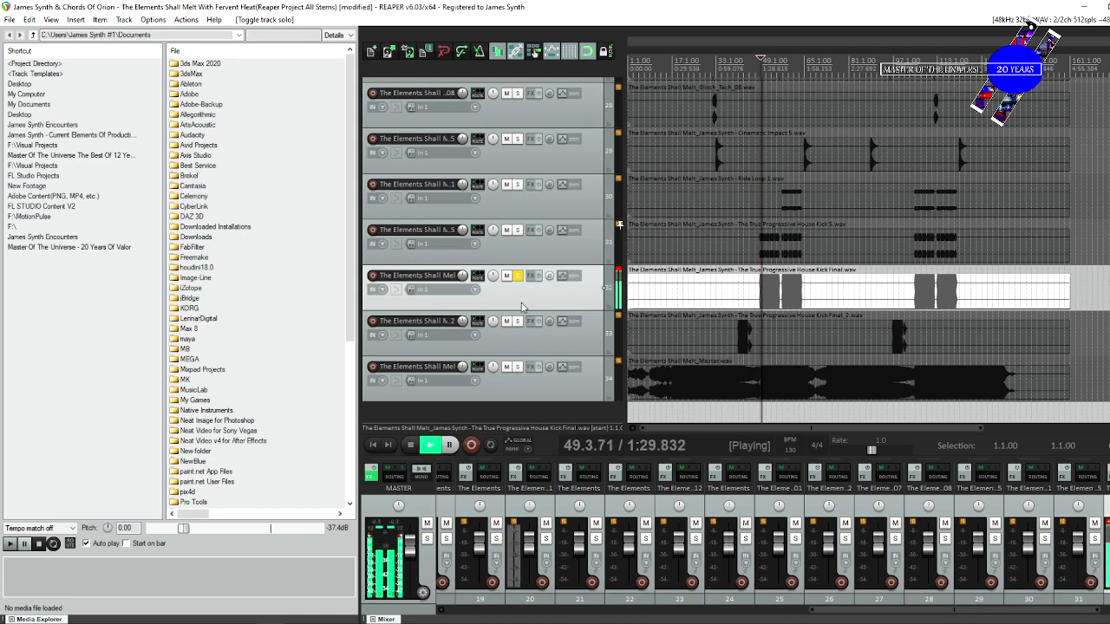
pyautogui.press('space')
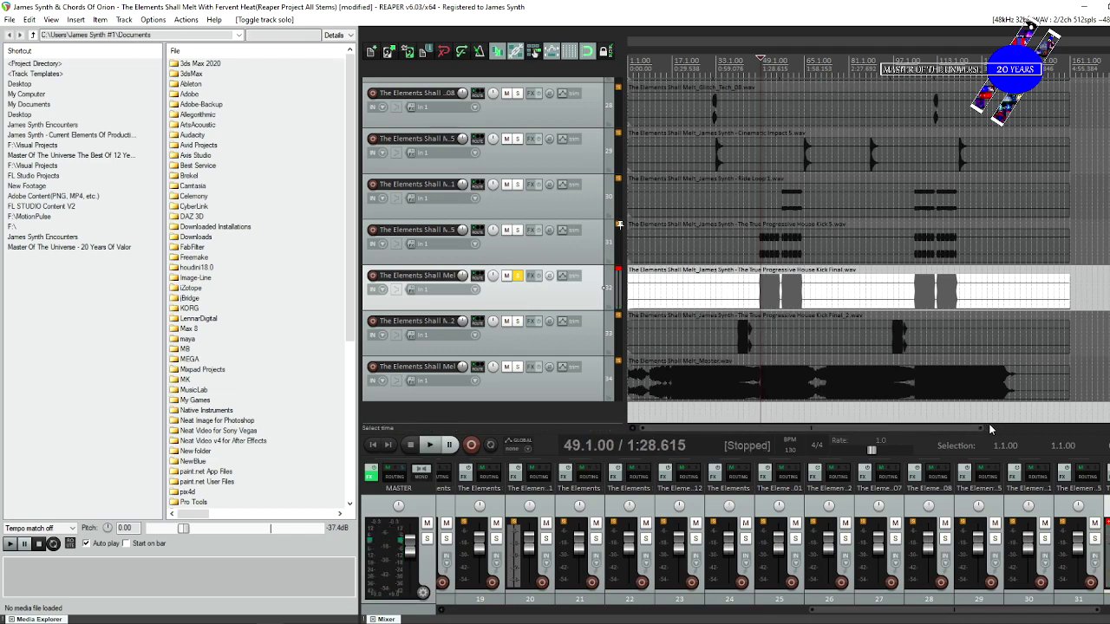
# Switch the solo to The True Progressive House Kick 5 stem and audition it alone from bar 49.
pyautogui.moveTo(982, 423); pyautogui.dragTo(775, 432)
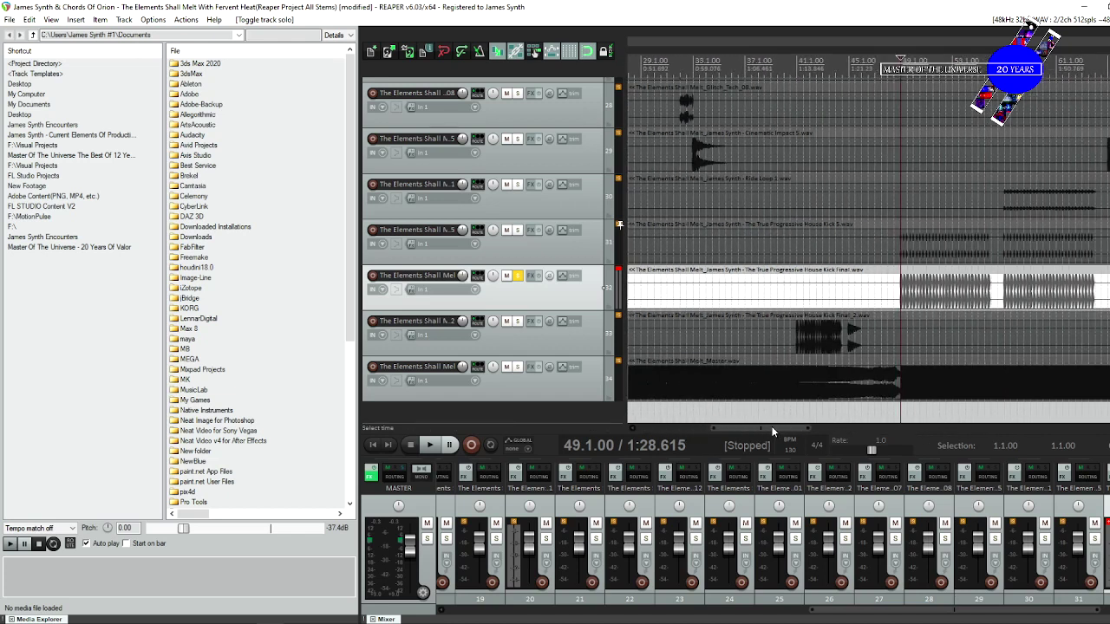
pyautogui.click(517, 229)
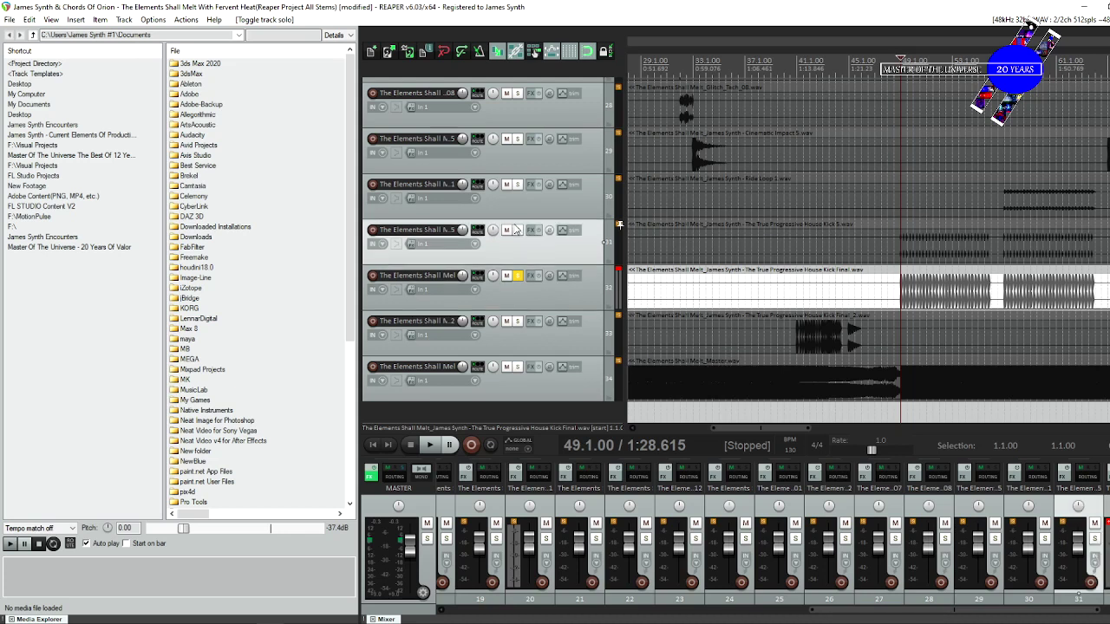
pyautogui.click(521, 280)
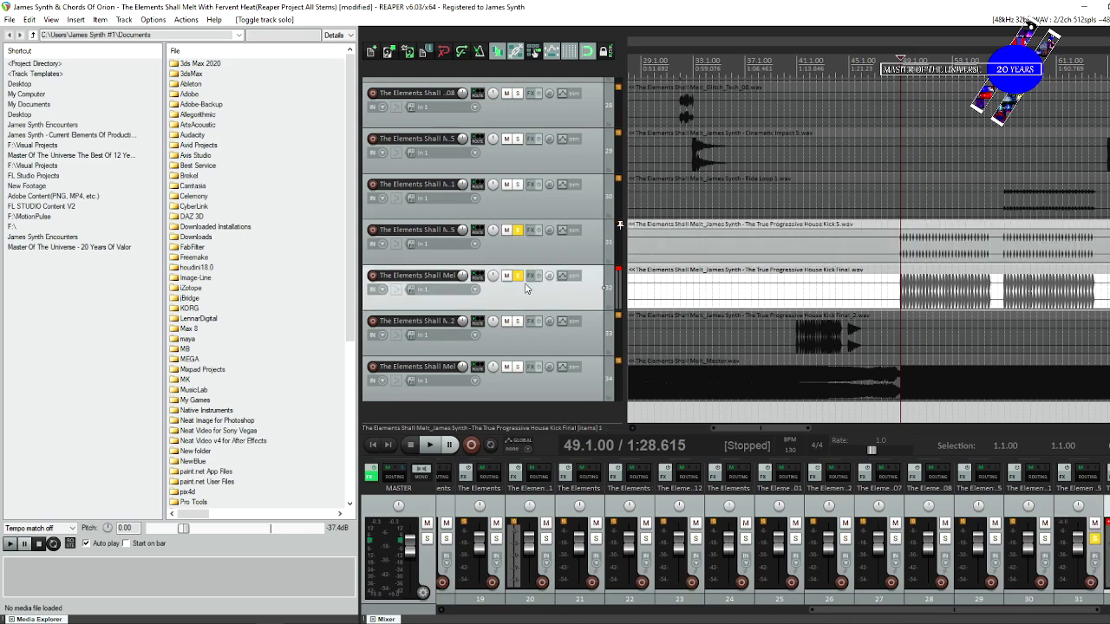
pyautogui.click(518, 275)
pyautogui.press('space')
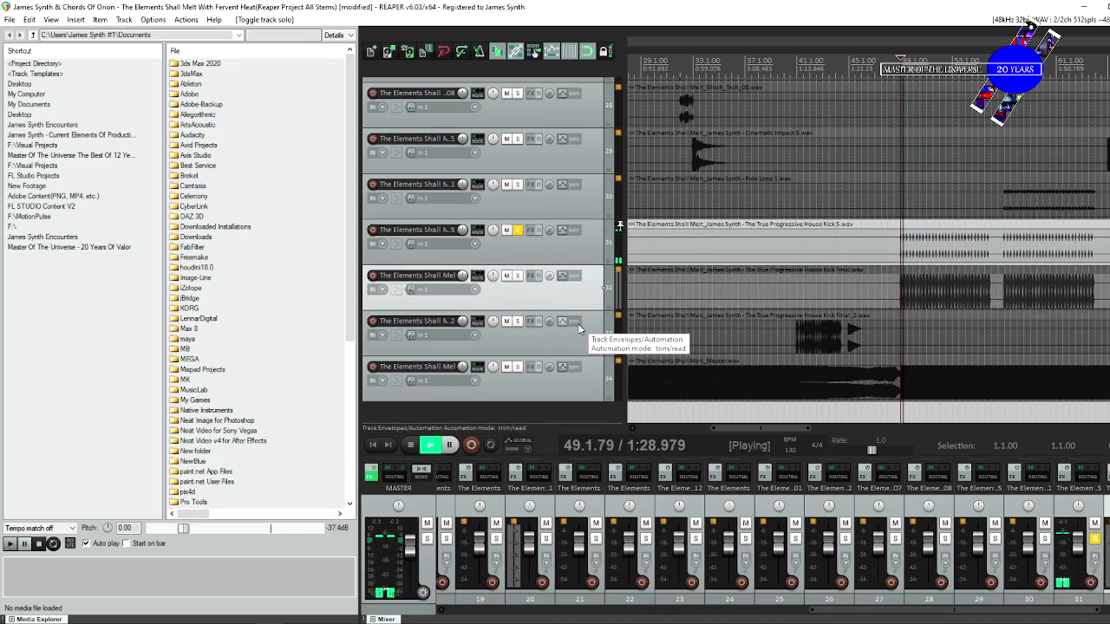
pyautogui.press('space')
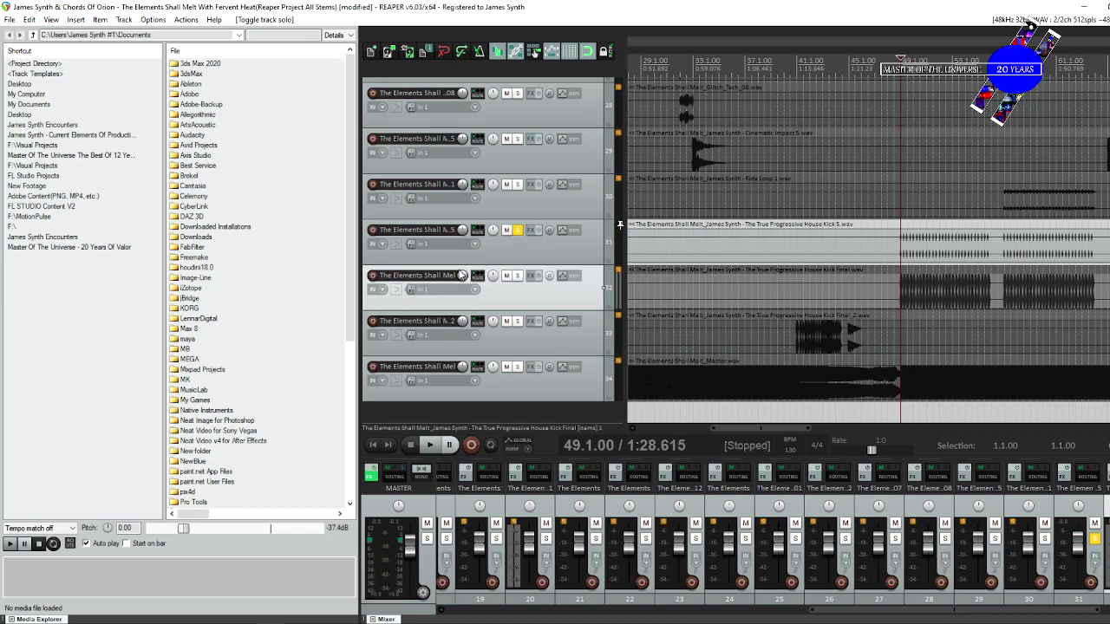
pyautogui.press('space')
pyautogui.press('space')
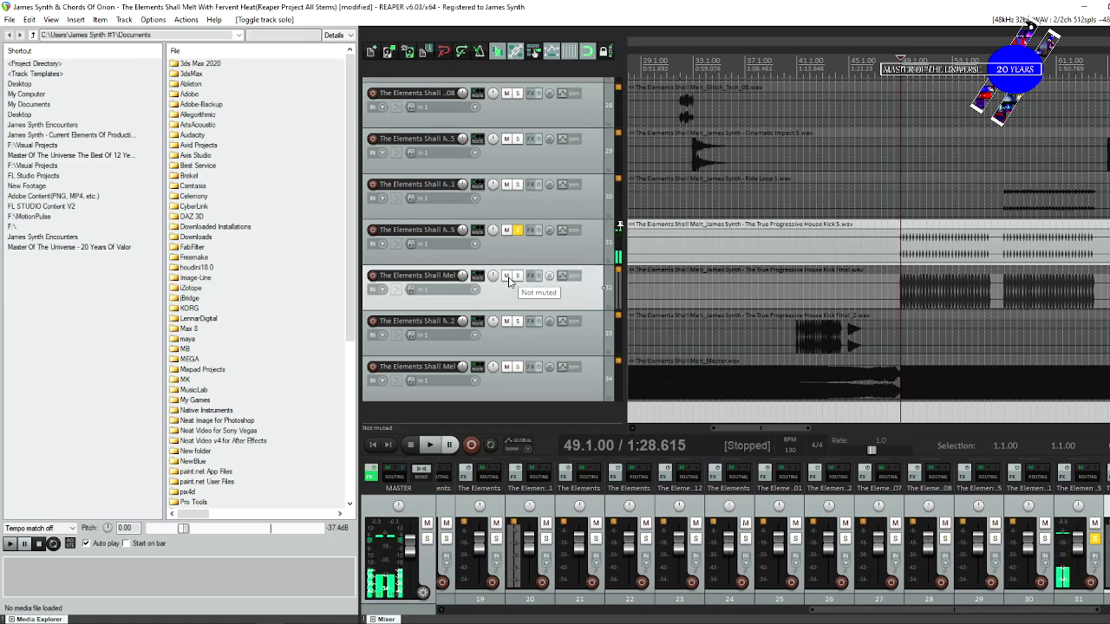
# Add the Kick Final stem to the solo and audition both drop kick layers together from bar 49.
pyautogui.click(515, 276)
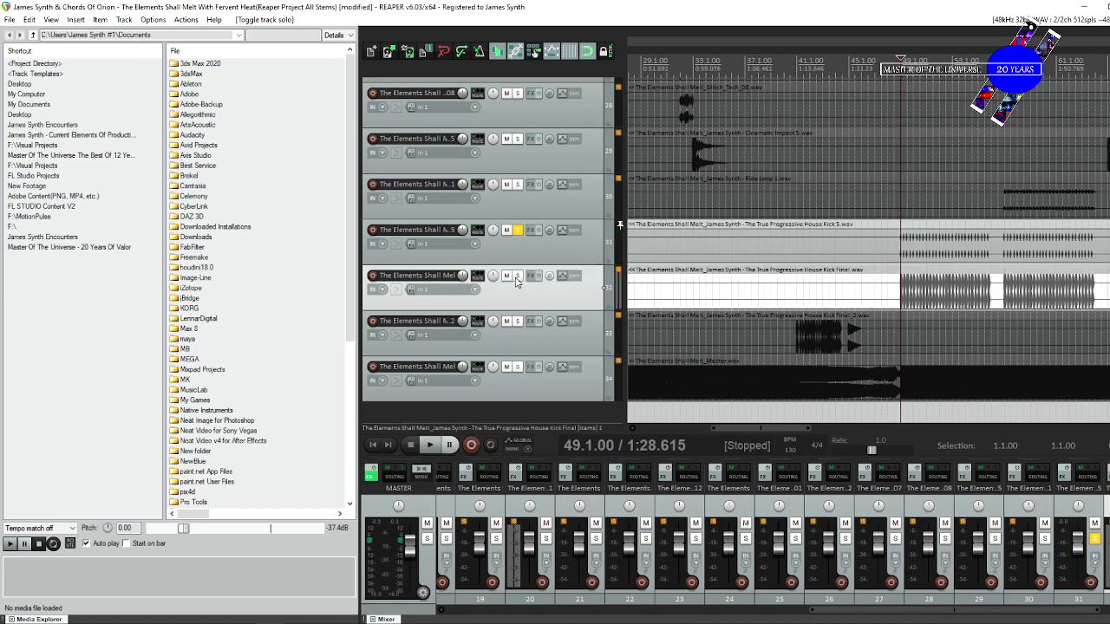
pyautogui.press('space')
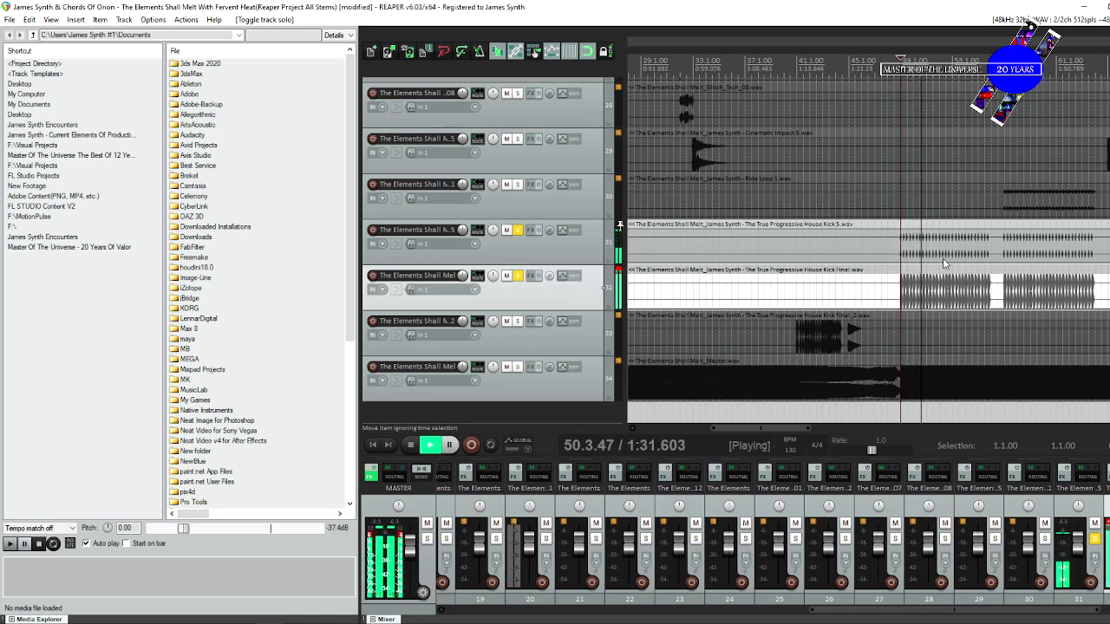
pyautogui.press('space')
# Solo only the Ride Loop 1 stem and audition it from bar 57.
pyautogui.click(537, 189)
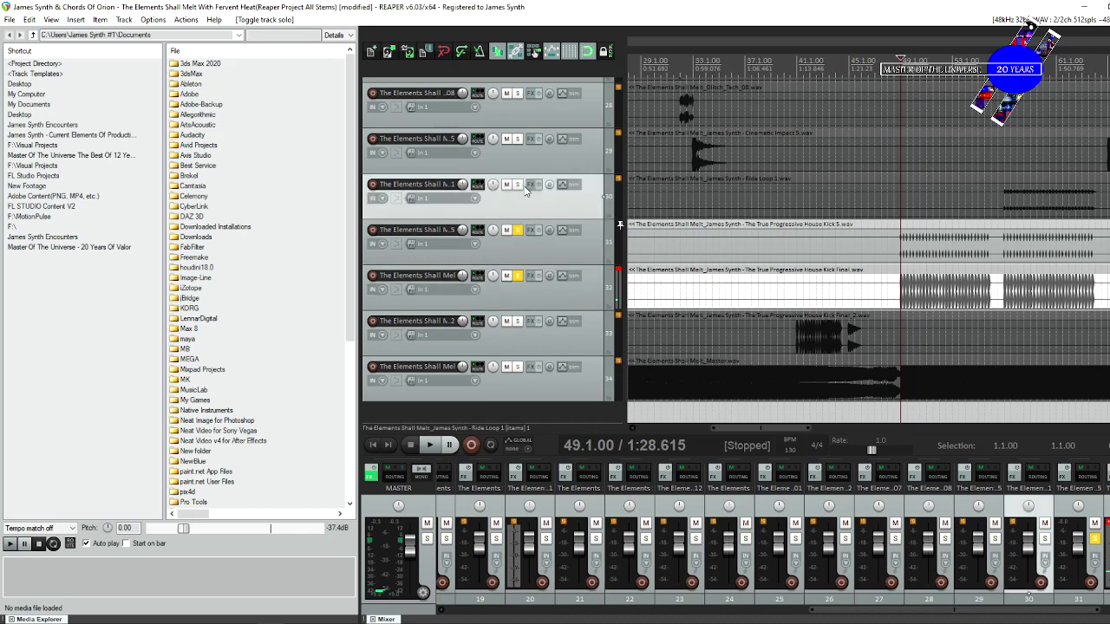
pyautogui.click(518, 184)
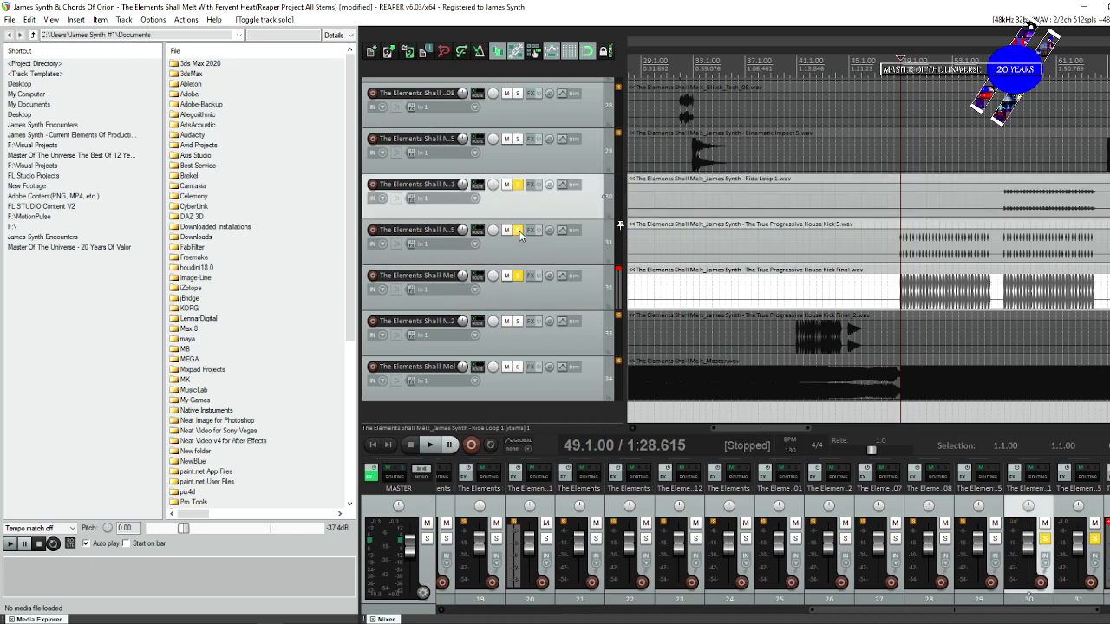
pyautogui.click(518, 230)
pyautogui.click(518, 276)
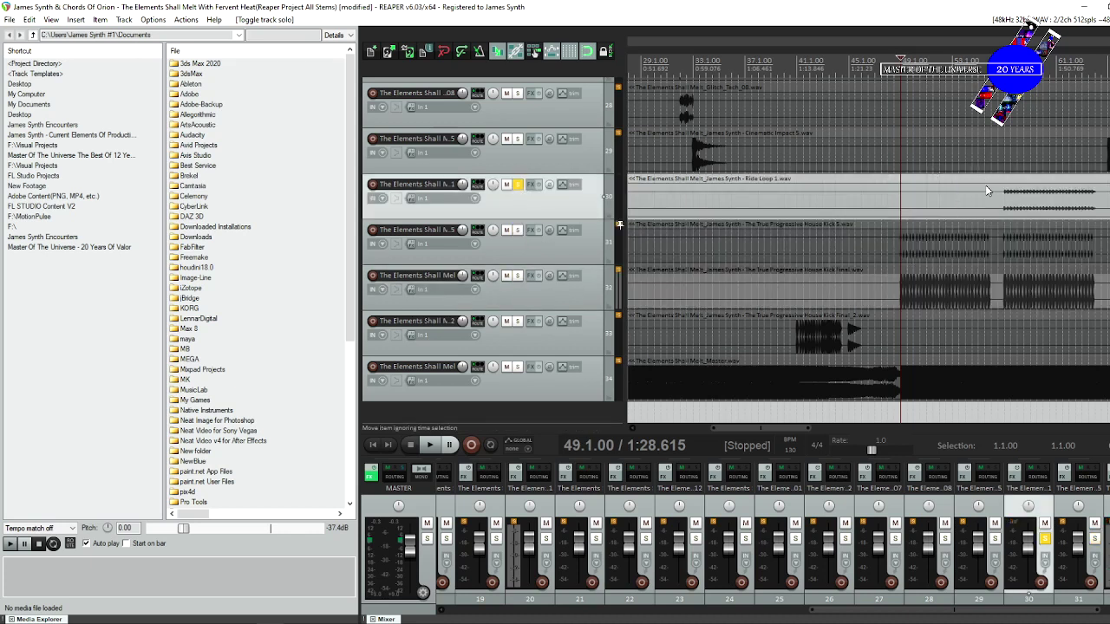
pyautogui.click(1002, 209)
pyautogui.press('space')
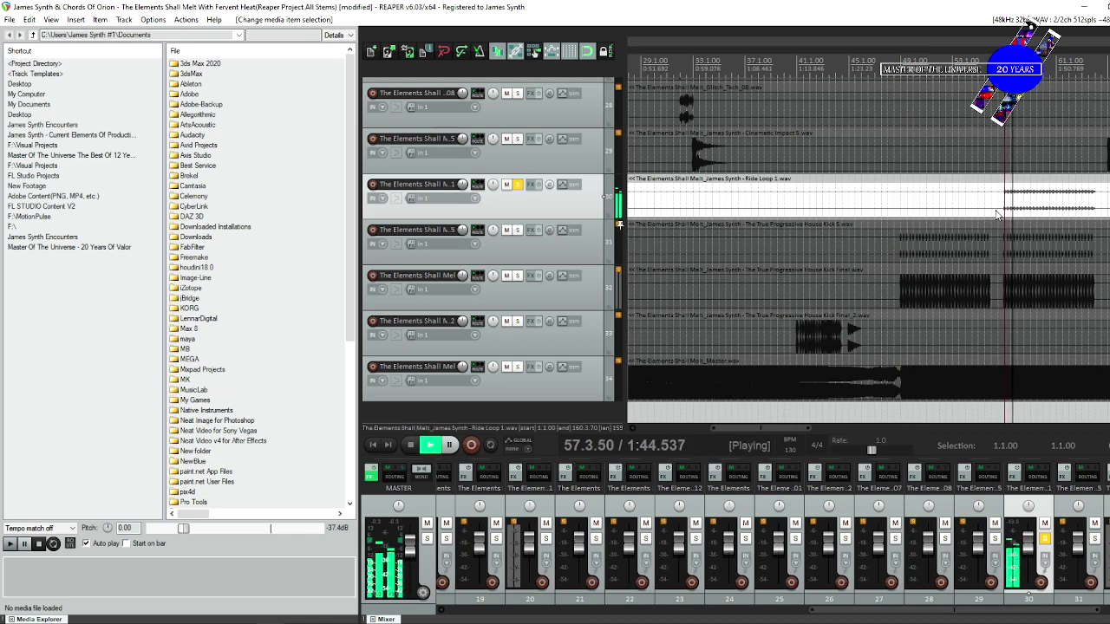
pyautogui.press('space')
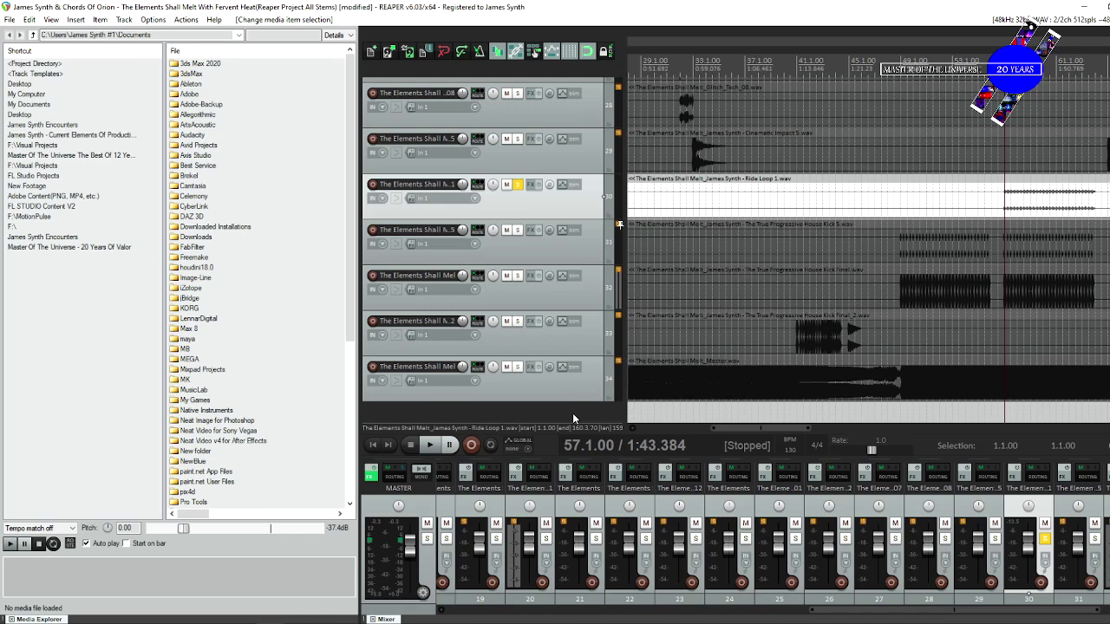
# Solo the VDUB2 Snare 100_4 and VEDM2 Clap 020 stems and unsolo the SUB BASS stem.
pyautogui.scroll(3, 1067, 276)
pyautogui.scroll(4, 1067, 275)
pyautogui.scroll(-6, 1067, 275)
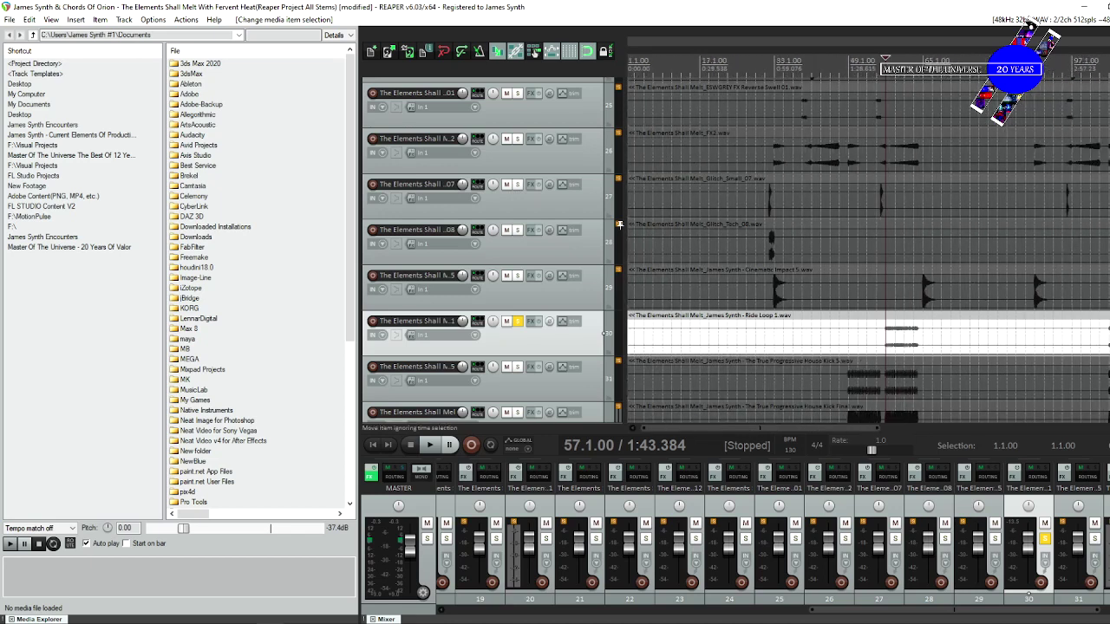
pyautogui.scroll(5, 619, 225)
pyautogui.scroll(1, 619, 225)
pyautogui.scroll(15, 619, 224)
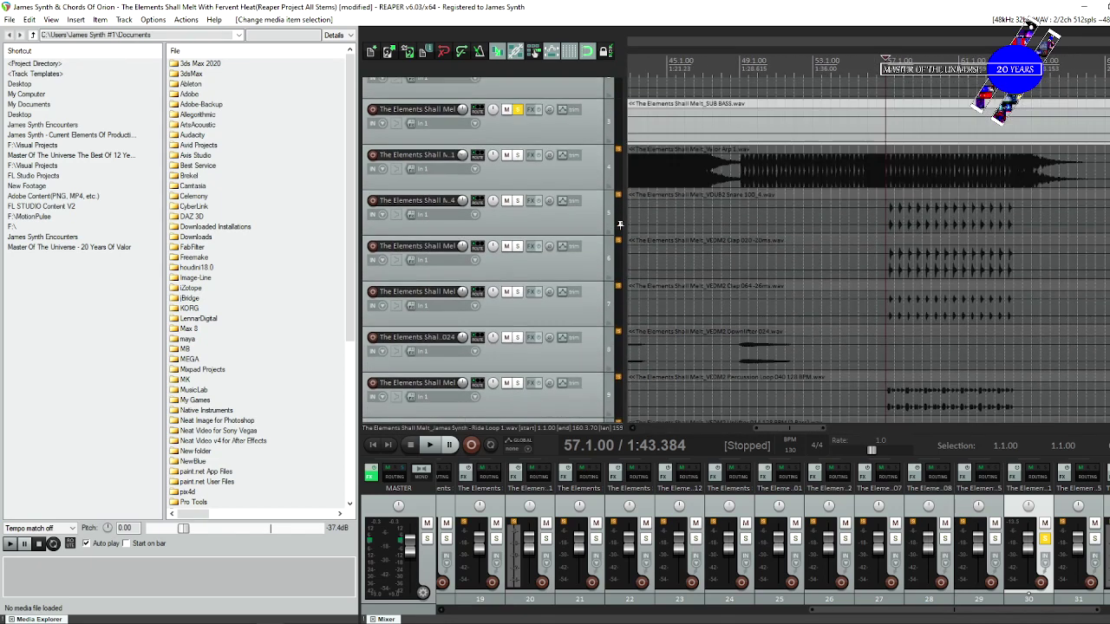
pyautogui.click(517, 202)
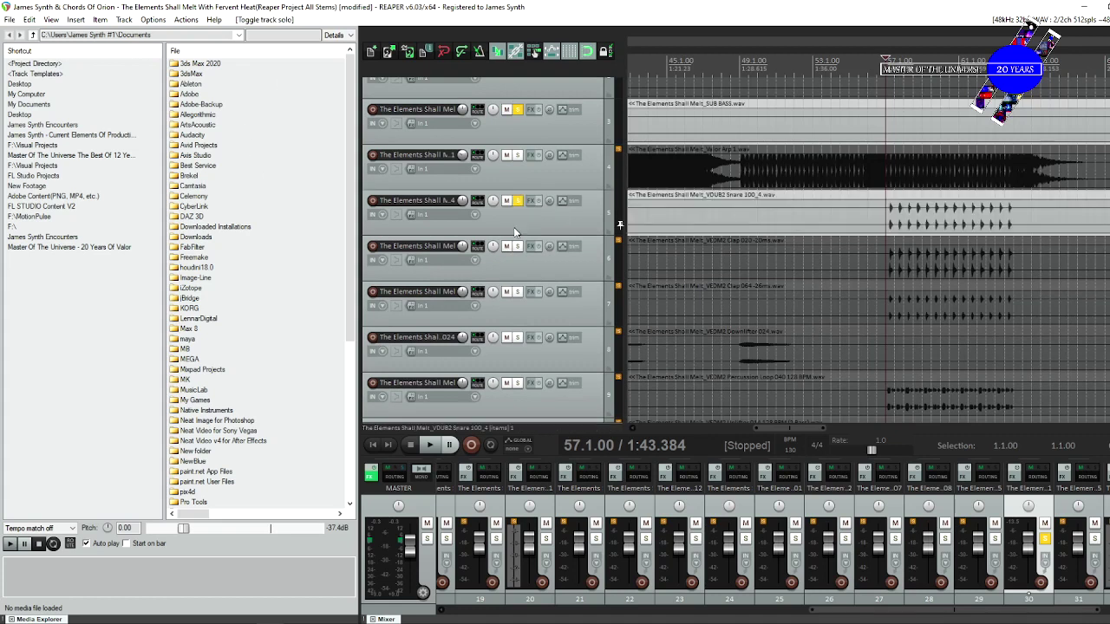
pyautogui.click(513, 252)
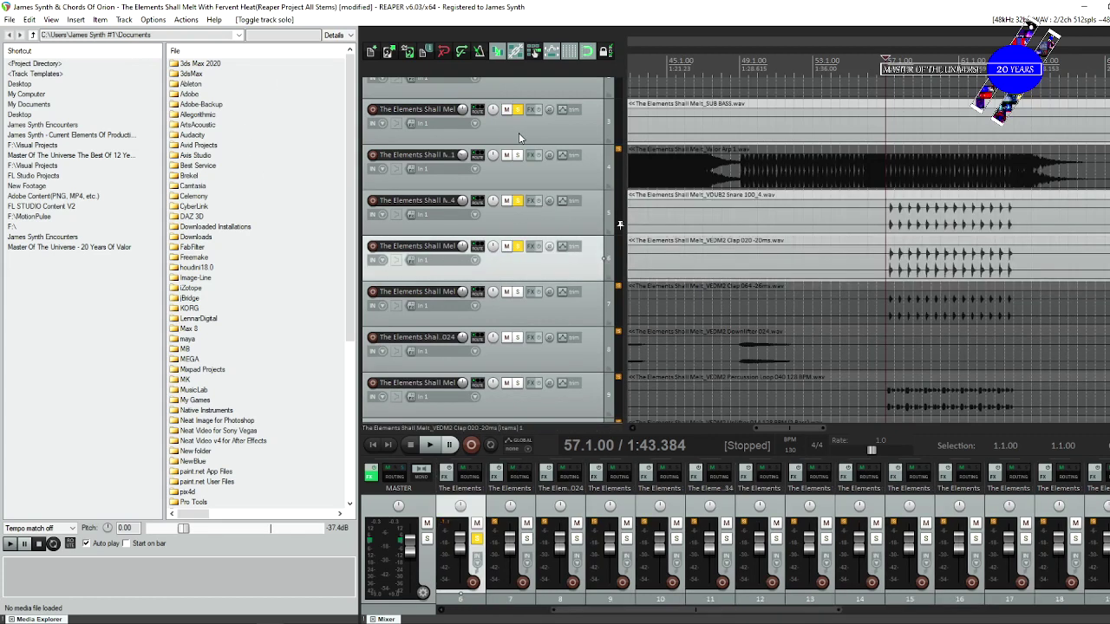
pyautogui.click(517, 110)
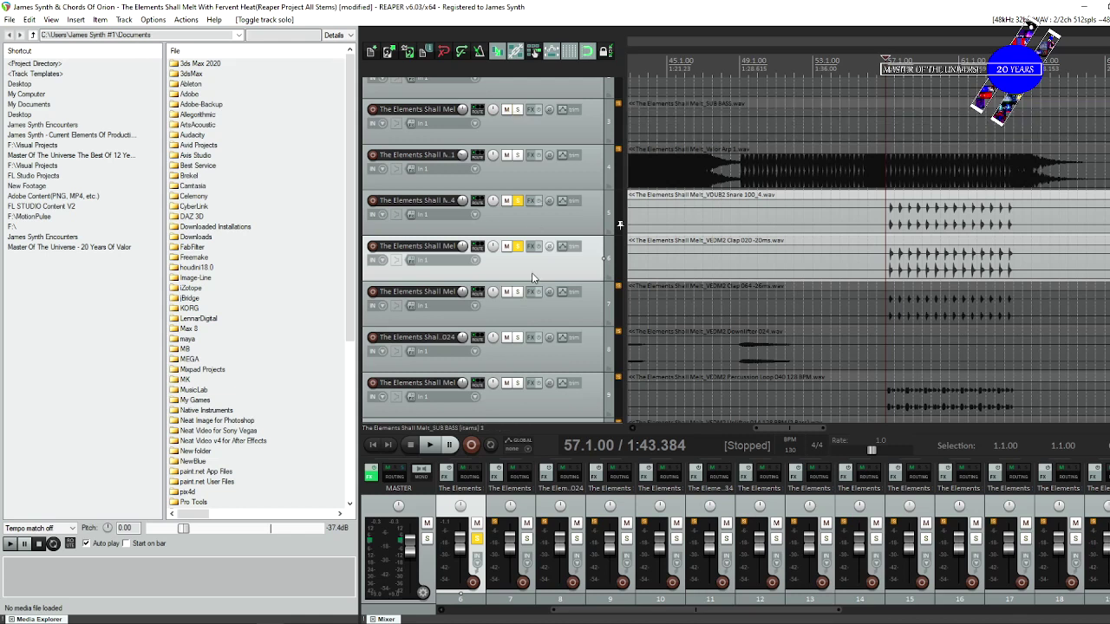
# Also solo the VEDM2 Clap 064, Downlifter 024 and Percussion Loop 040 stems.
pyautogui.click(517, 292)
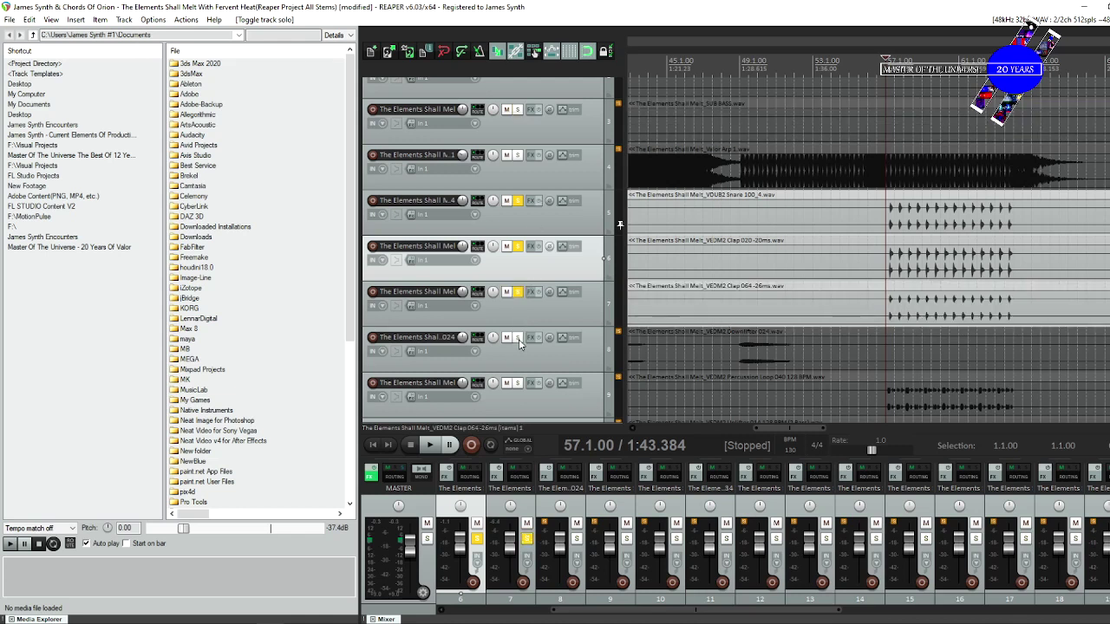
pyautogui.click(517, 338)
pyautogui.click(517, 382)
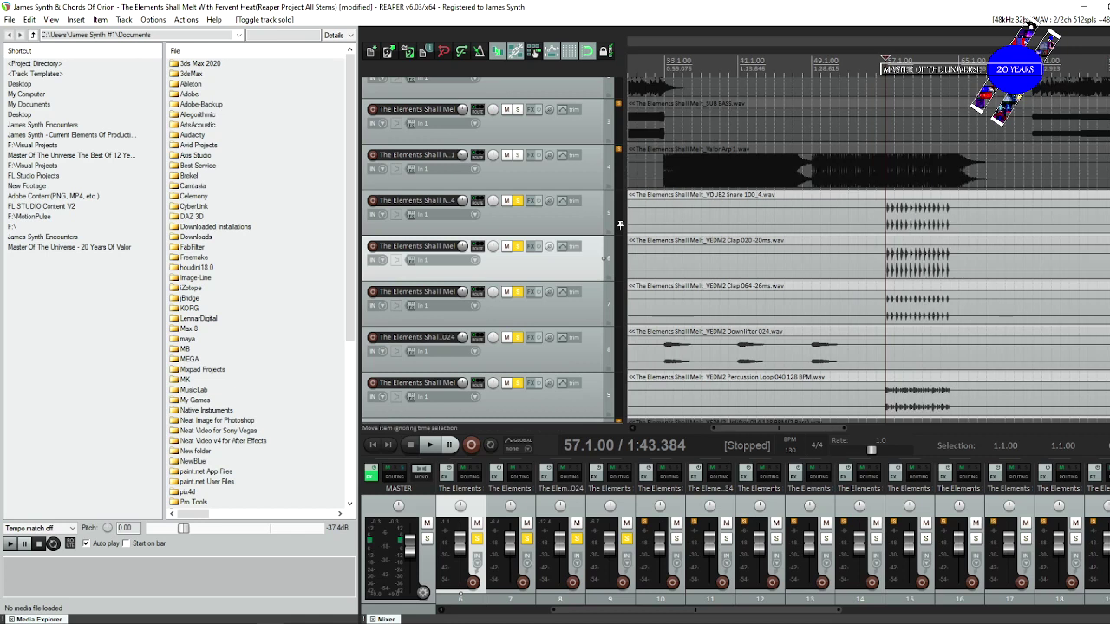
# Unsolo the Ride Loop 1 stem.
pyautogui.scroll(-5, 986, 314)
pyautogui.scroll(-10, 619, 225)
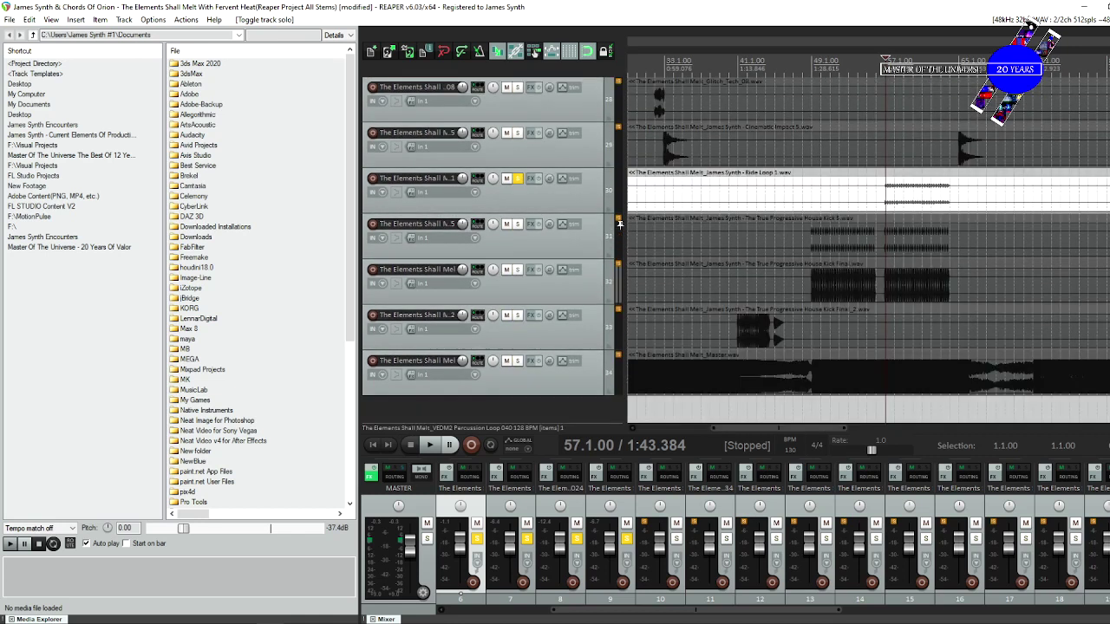
pyautogui.click(519, 179)
# Unsolo the clap, downlifter and percussion loop stems and audition the VDUB2 Snare 100_4 stem alone from bar 57.
pyautogui.scroll(7, 620, 225)
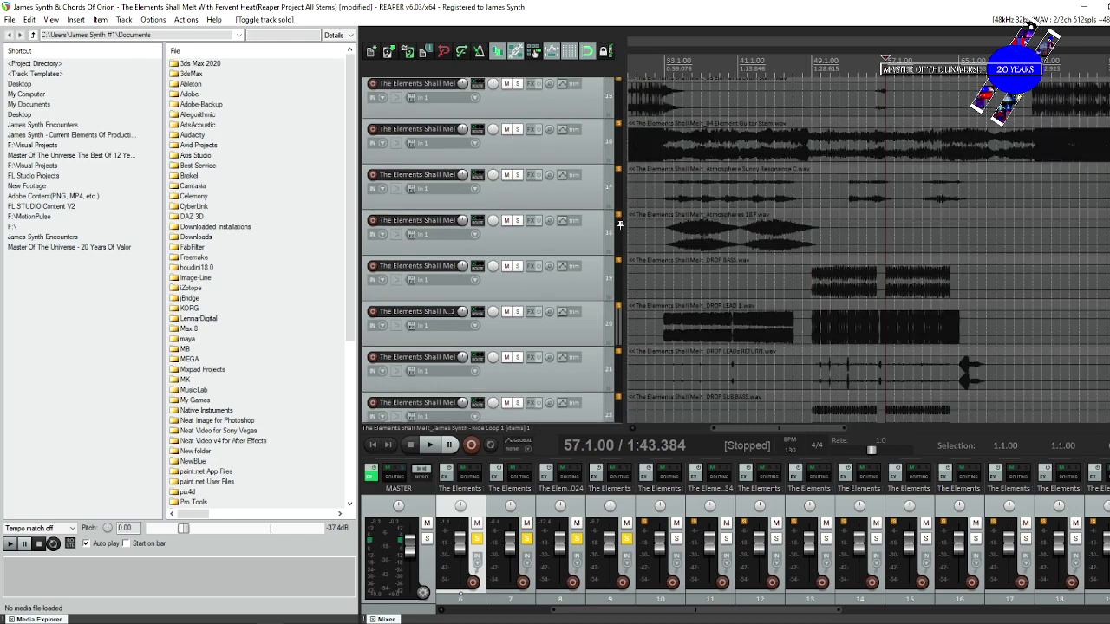
pyautogui.scroll(5, 620, 224)
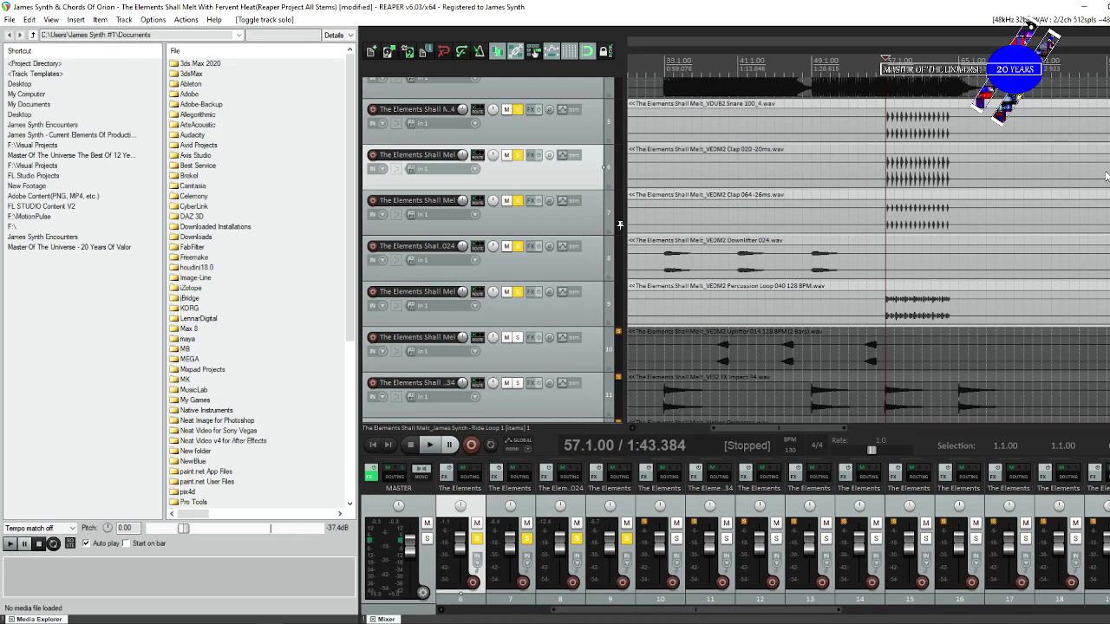
pyautogui.click(518, 156)
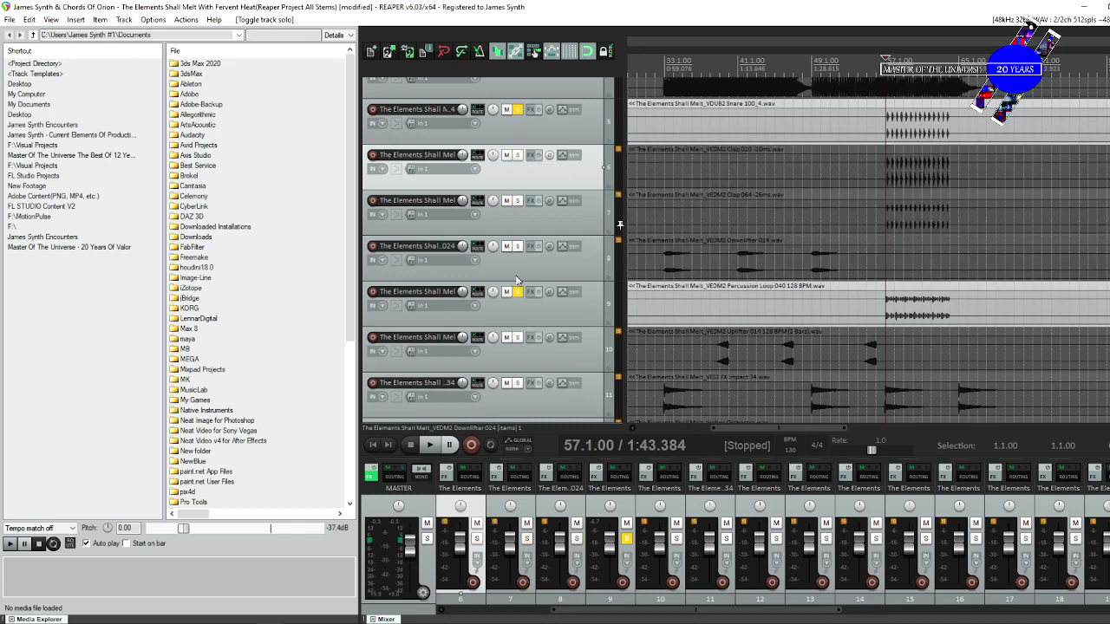
pyautogui.click(518, 291)
pyautogui.click(517, 291)
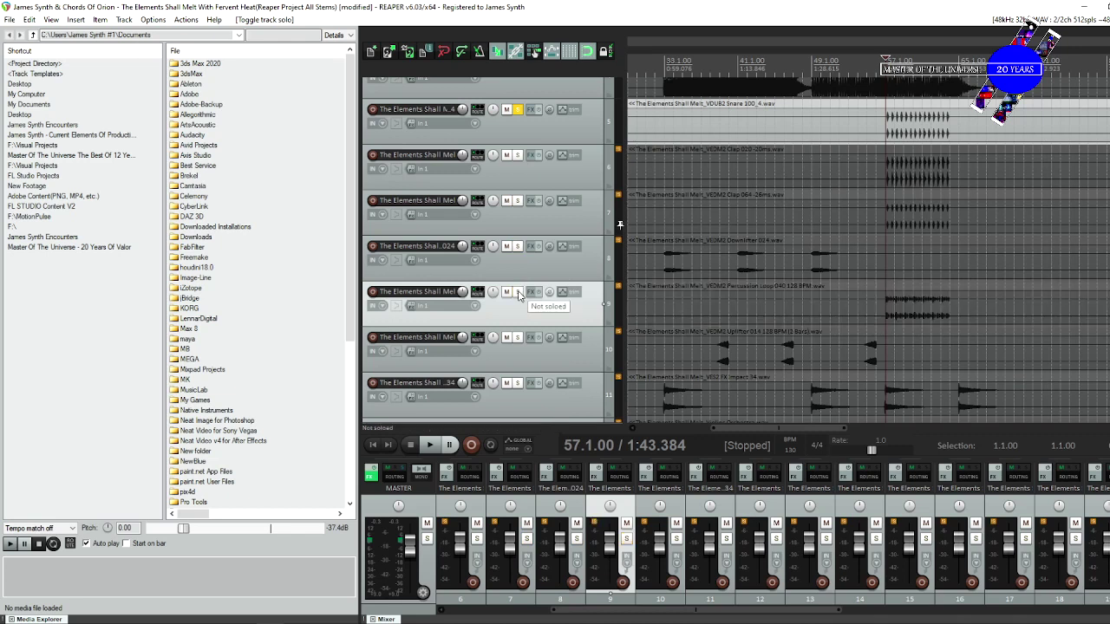
pyautogui.press('space')
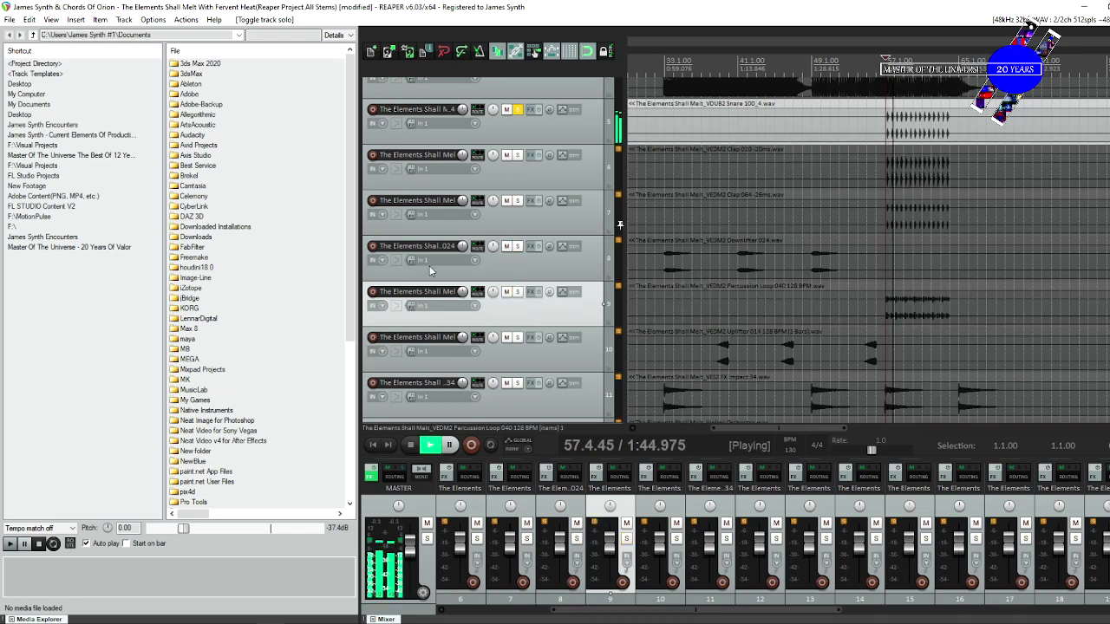
pyautogui.press('space')
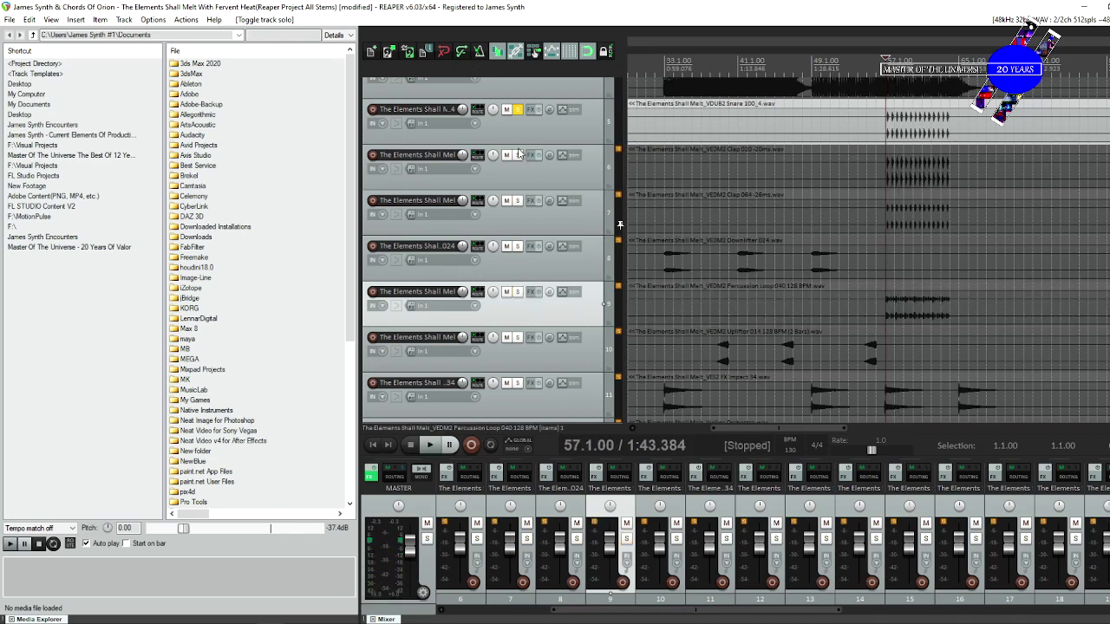
# Switch the solo from the snare to the VEDM2 Clap 020 stem and audition it from bar 57.
pyautogui.click(518, 154)
pyautogui.click(517, 110)
pyautogui.press('space')
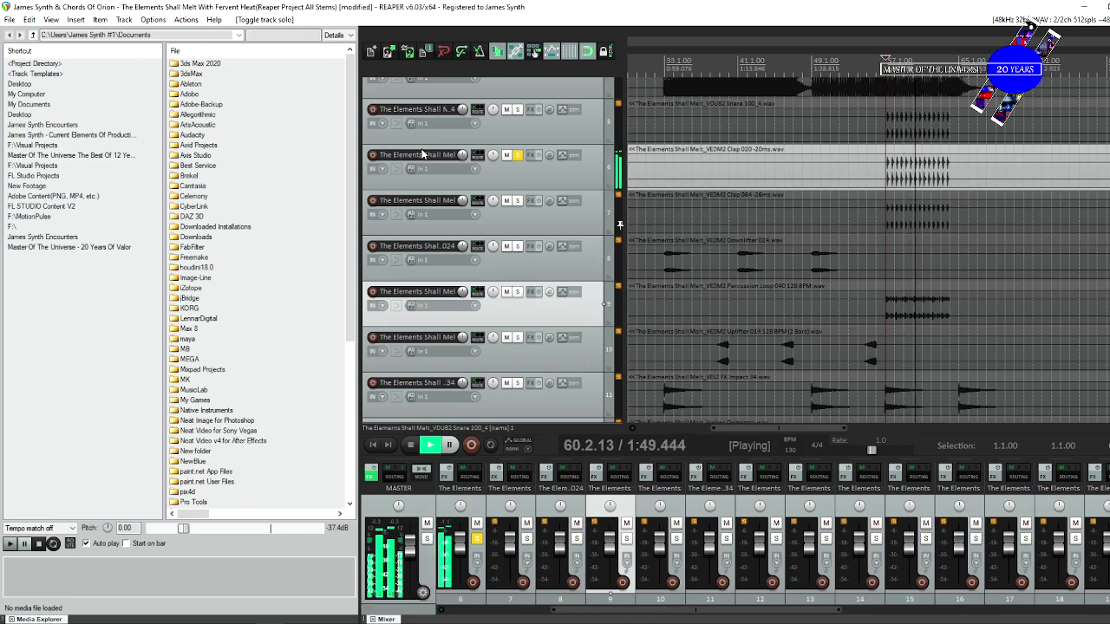
pyautogui.press('space')
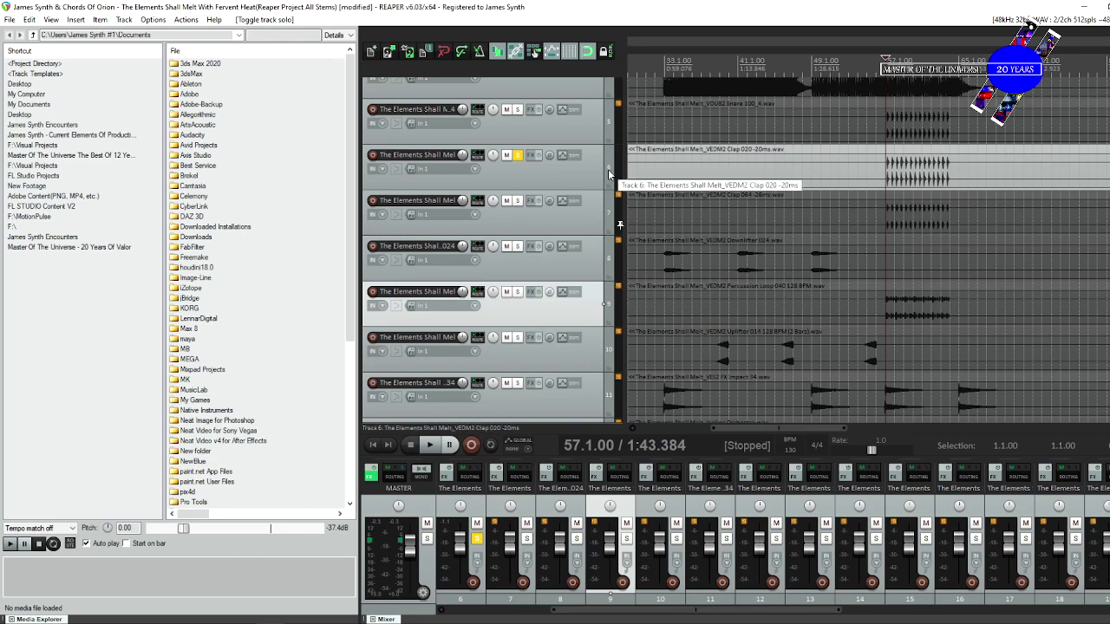
# Switch the solo from the VEDM2 Clap 020 stem to VEDM2 Clap 064 and audition it from bar 57.
pyautogui.click(518, 200)
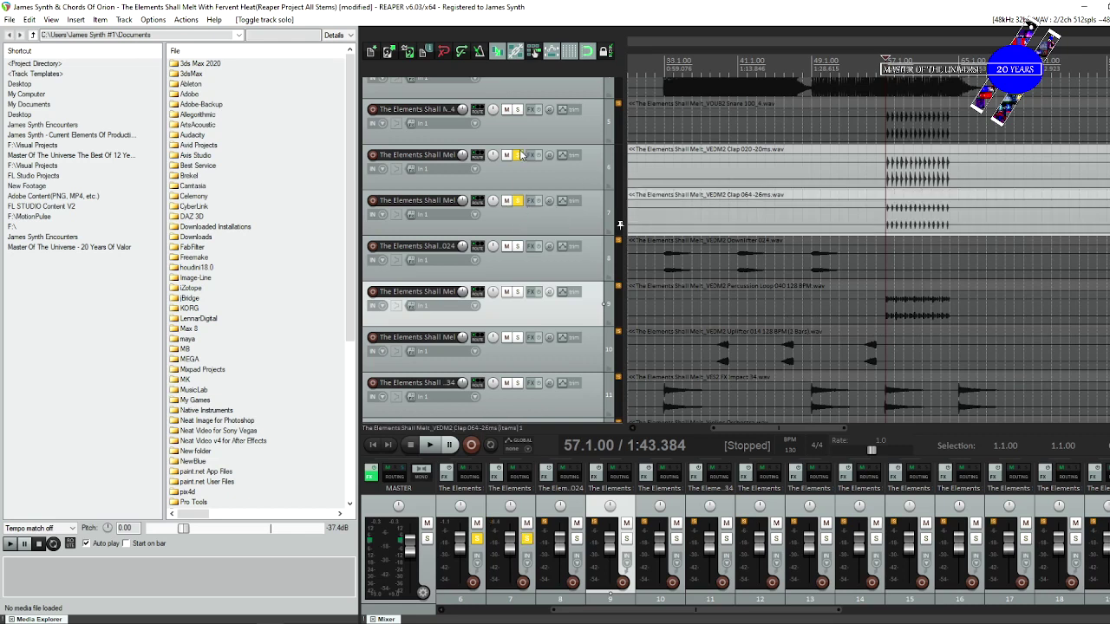
pyautogui.click(517, 154)
pyautogui.press('space')
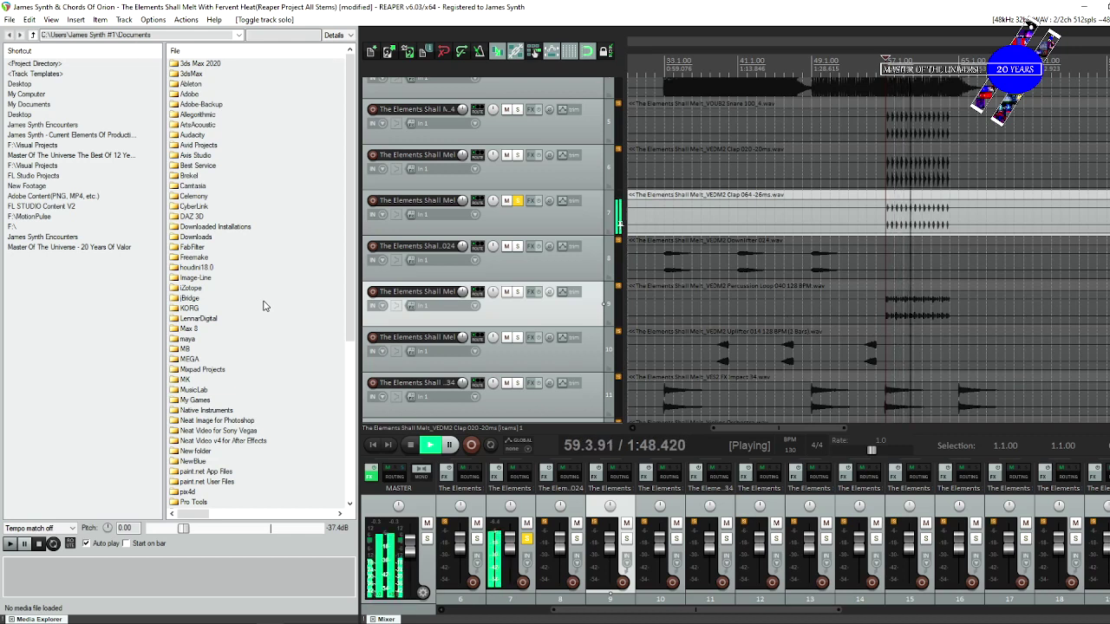
pyautogui.press('space')
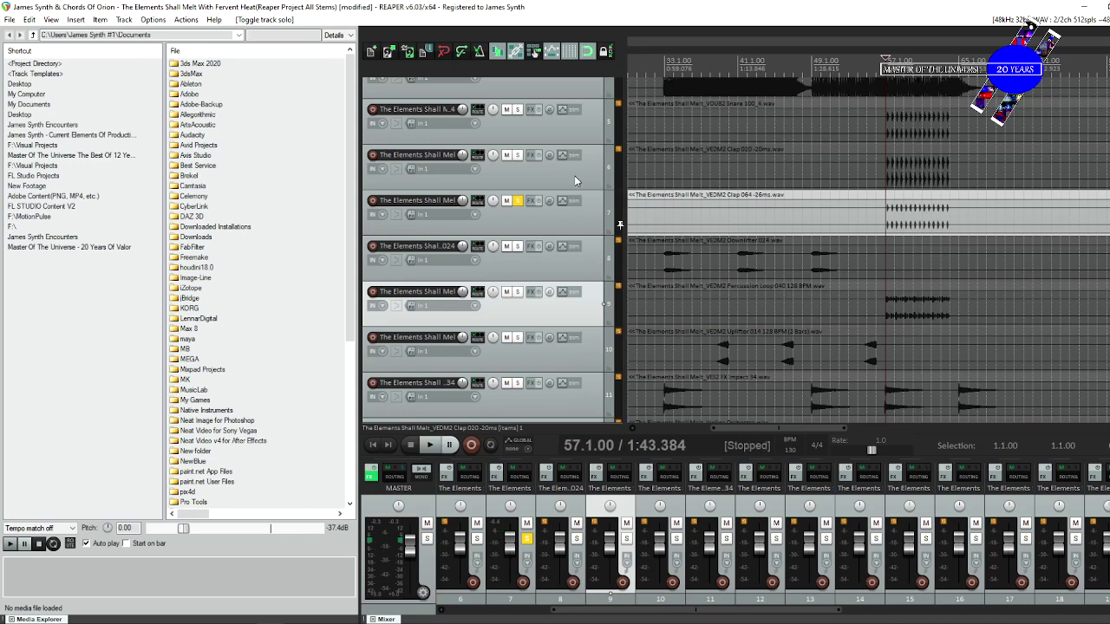
# Switch the solo from the VEDM2 Clap 064 stem to VDUB2 Snare 100_4 and audition it from bar 57.
pyautogui.click(518, 109)
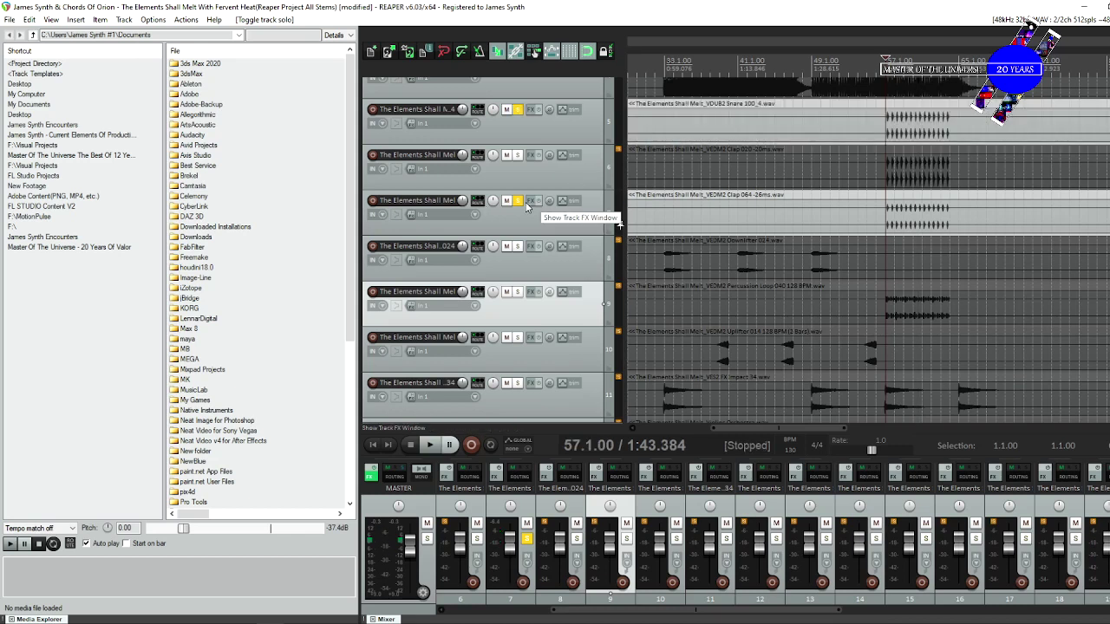
pyautogui.click(518, 200)
pyautogui.press('space')
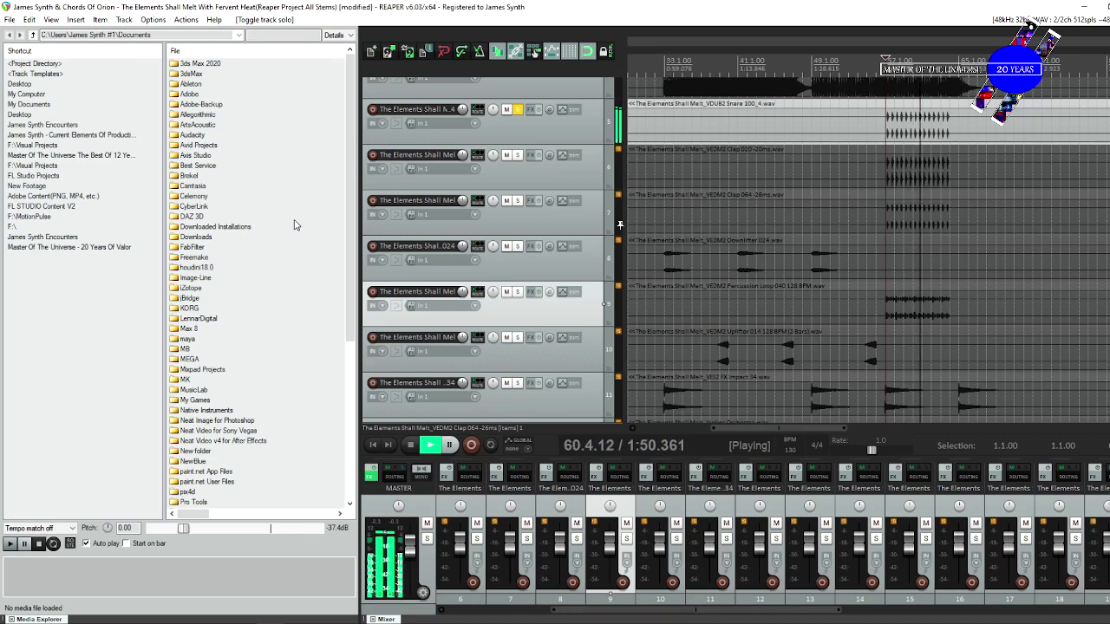
pyautogui.press('space')
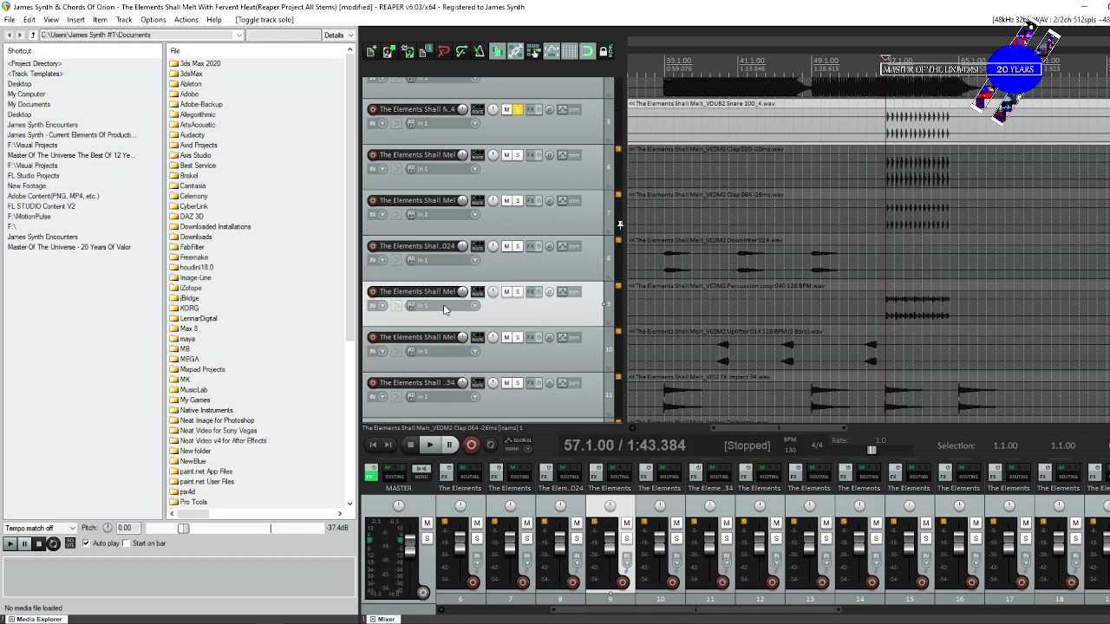
# Replace the snare solo with the VEDM2 Percussion Loop 040 128 BPM stem and audition it from bar 57.
pyautogui.click(517, 110)
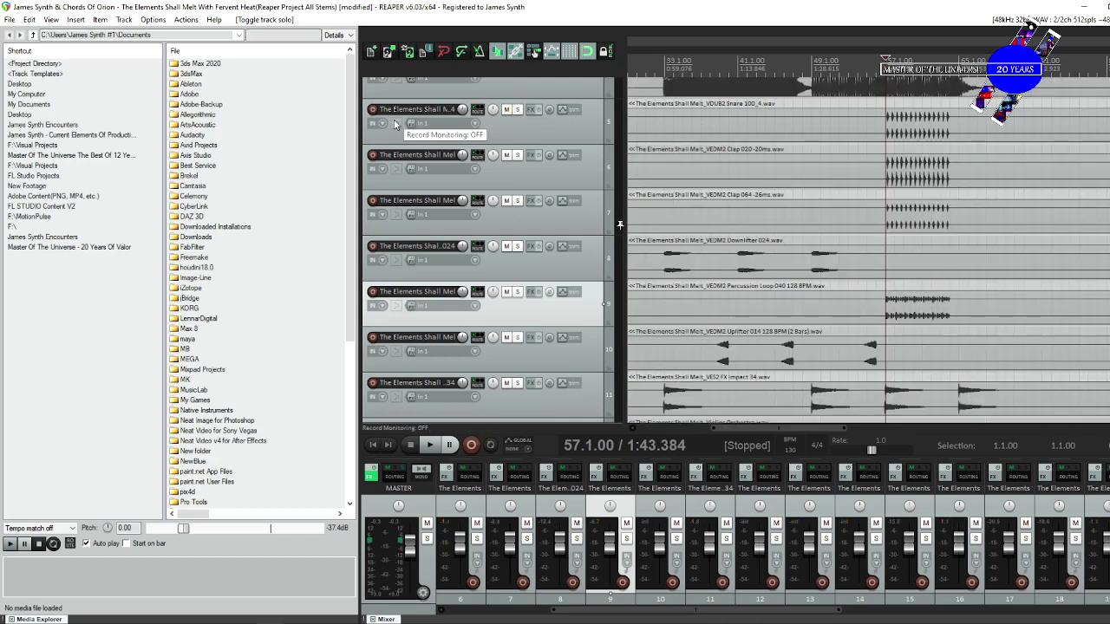
pyautogui.click(516, 292)
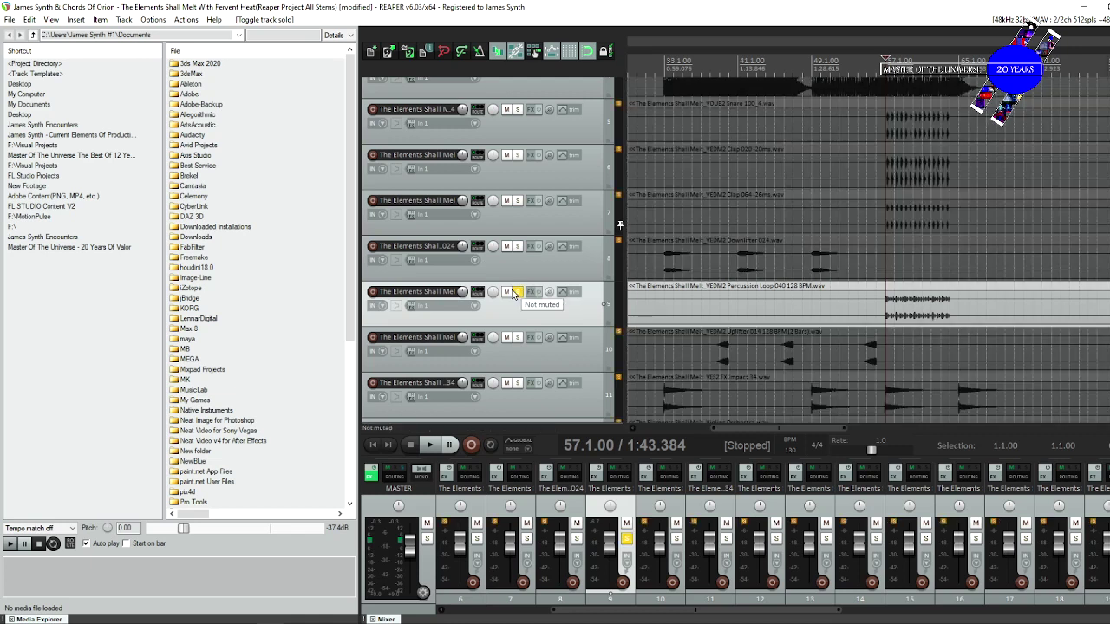
pyautogui.click(302, 289)
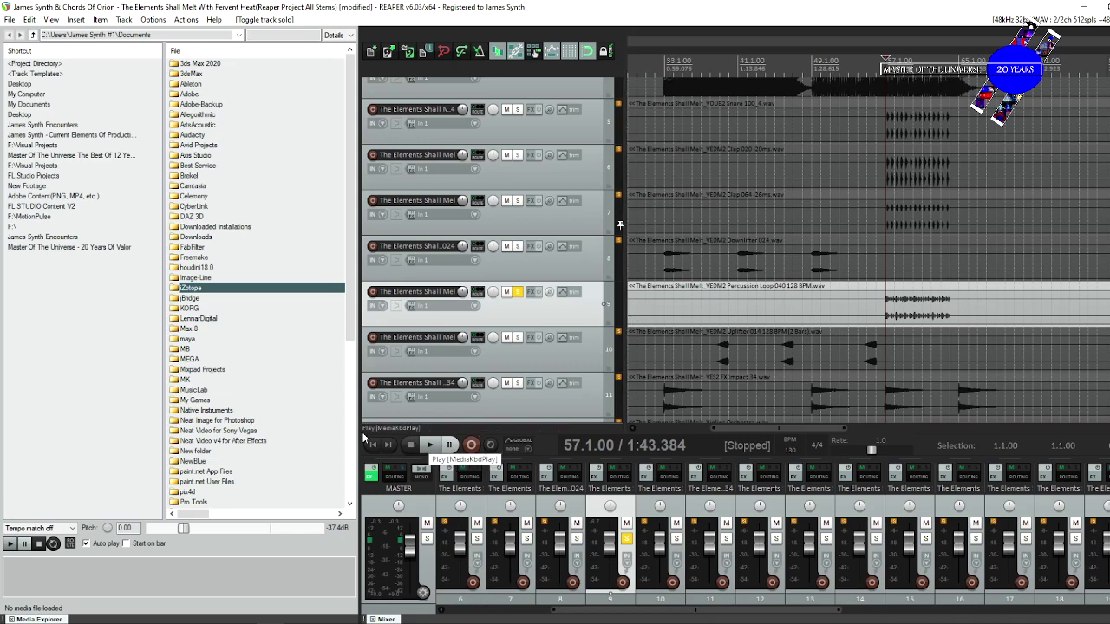
pyautogui.click(433, 447)
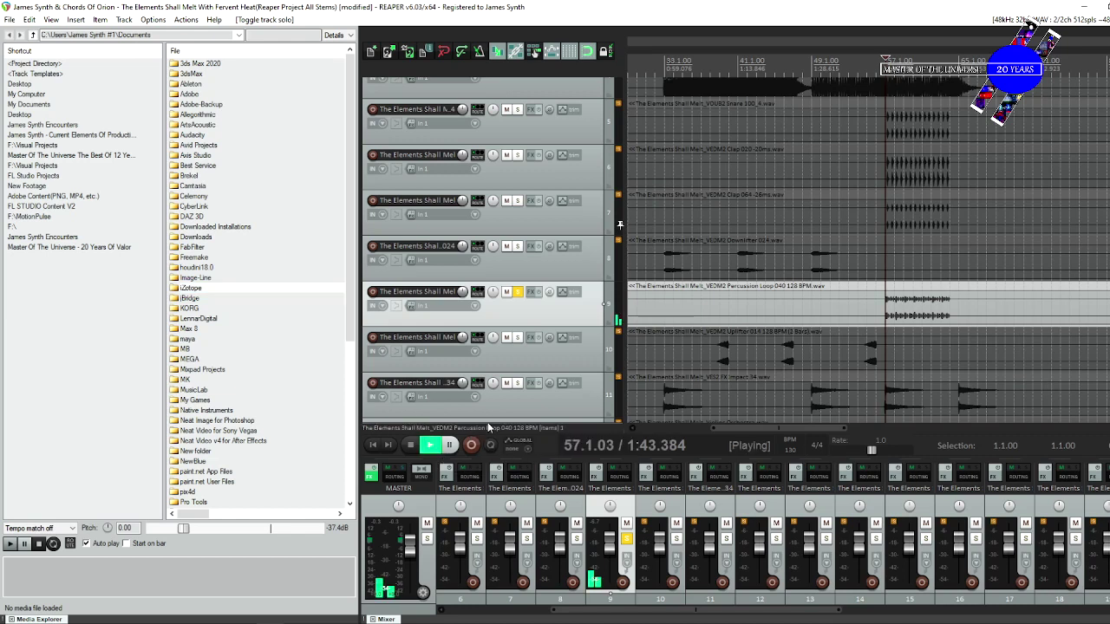
pyautogui.press('space')
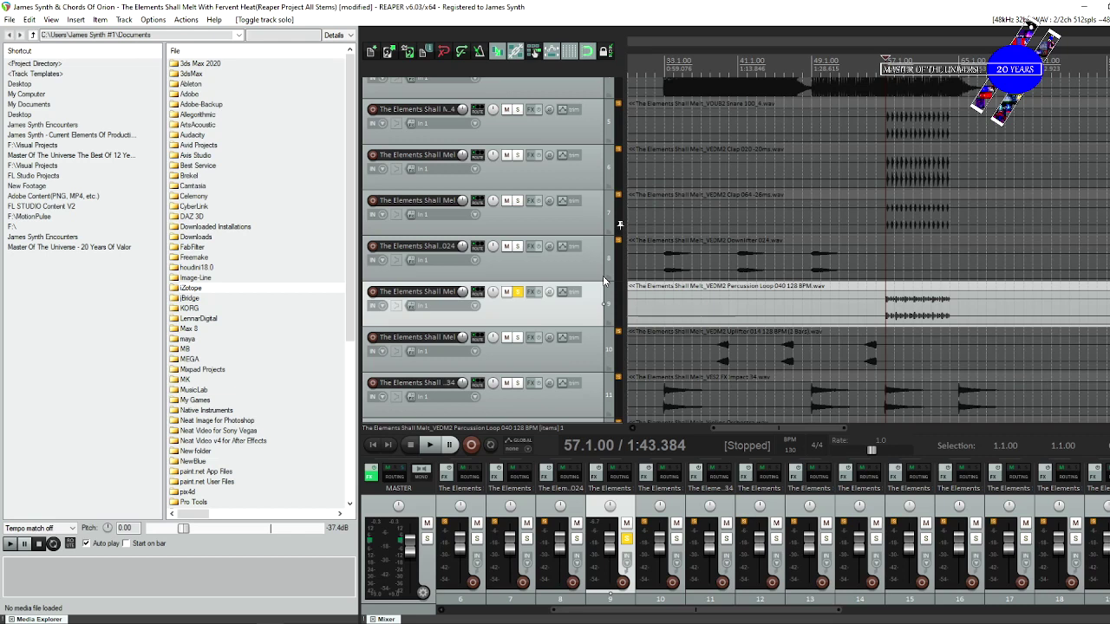
# Solo the Clap 064, Clap 020 and Snare 100_4 stems alongside the percussion loop and audition them together twice from bar 57.
pyautogui.moveTo(69, 623)
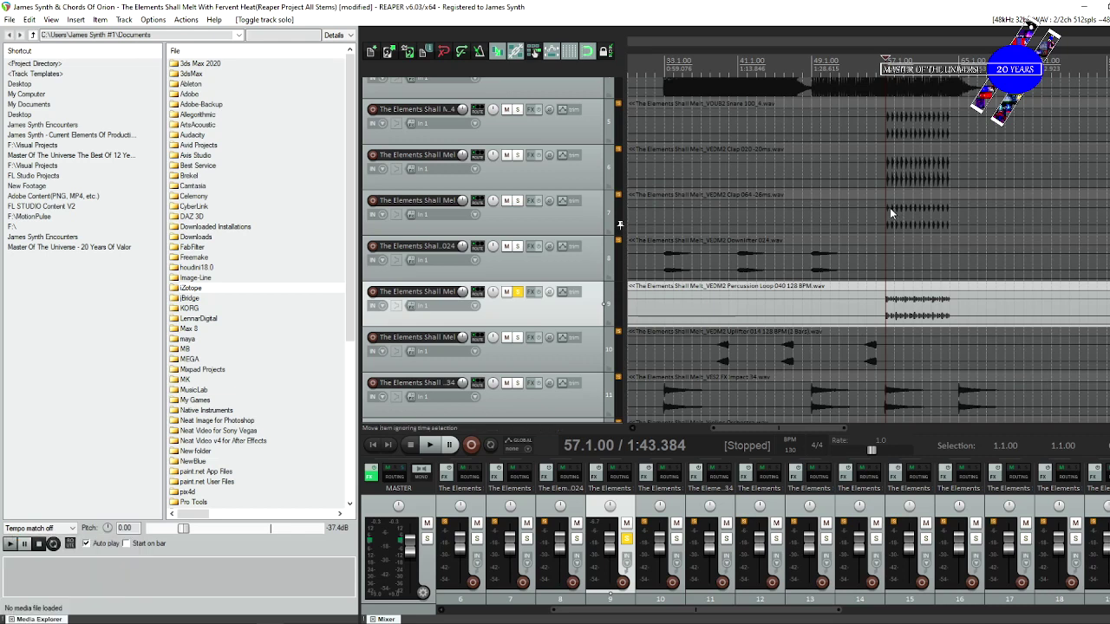
pyautogui.click(507, 201)
pyautogui.click(509, 203)
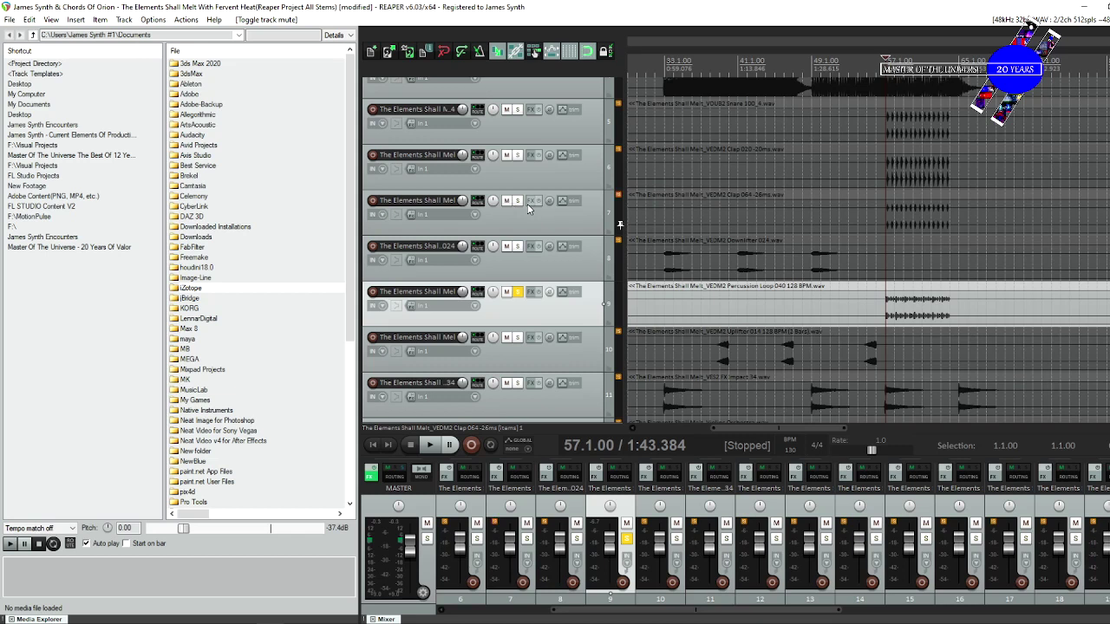
pyautogui.click(527, 208)
pyautogui.click(518, 200)
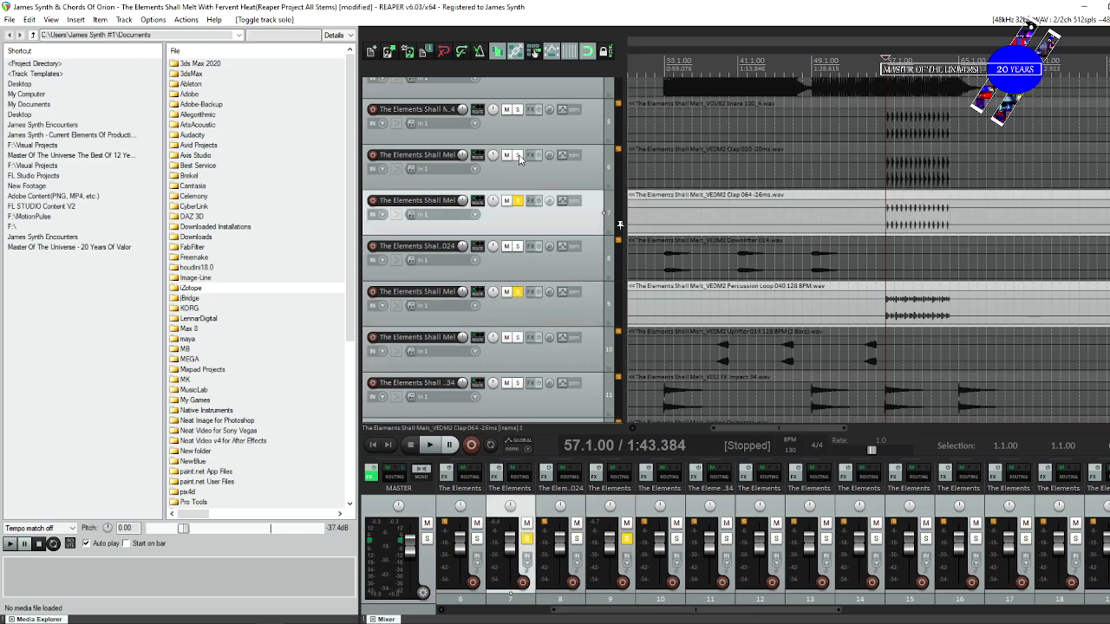
pyautogui.click(517, 154)
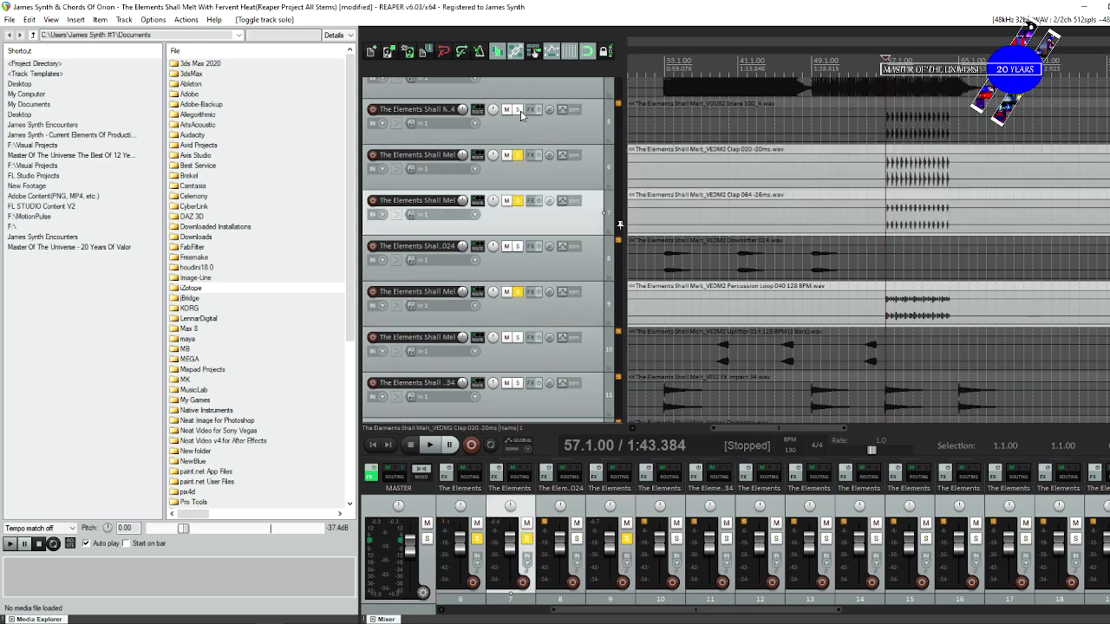
pyautogui.click(517, 109)
pyautogui.press('space')
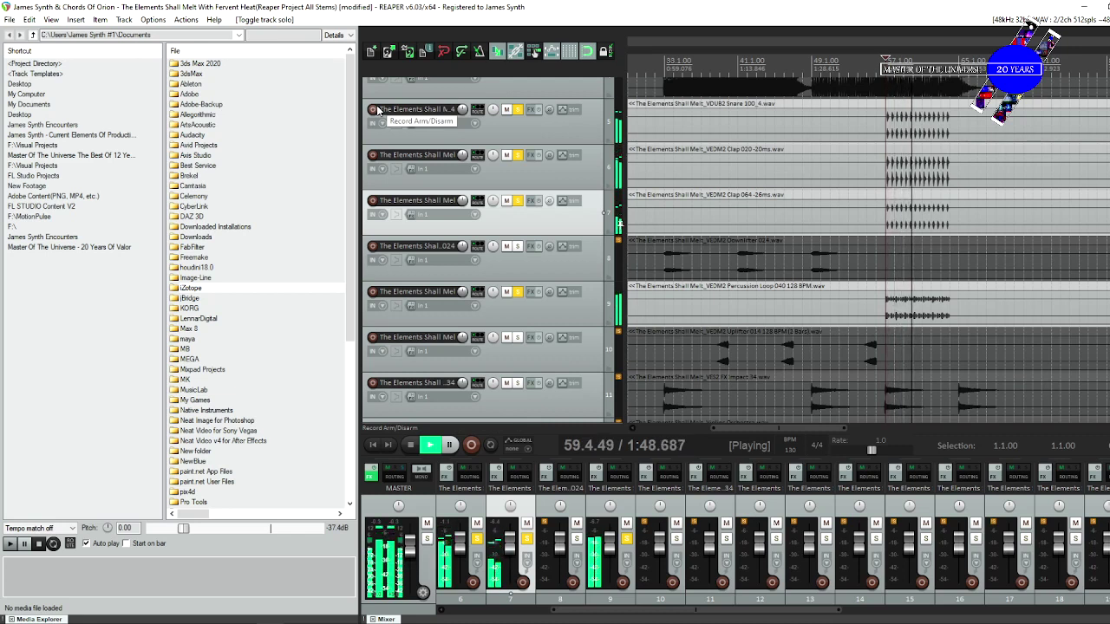
pyautogui.press('space')
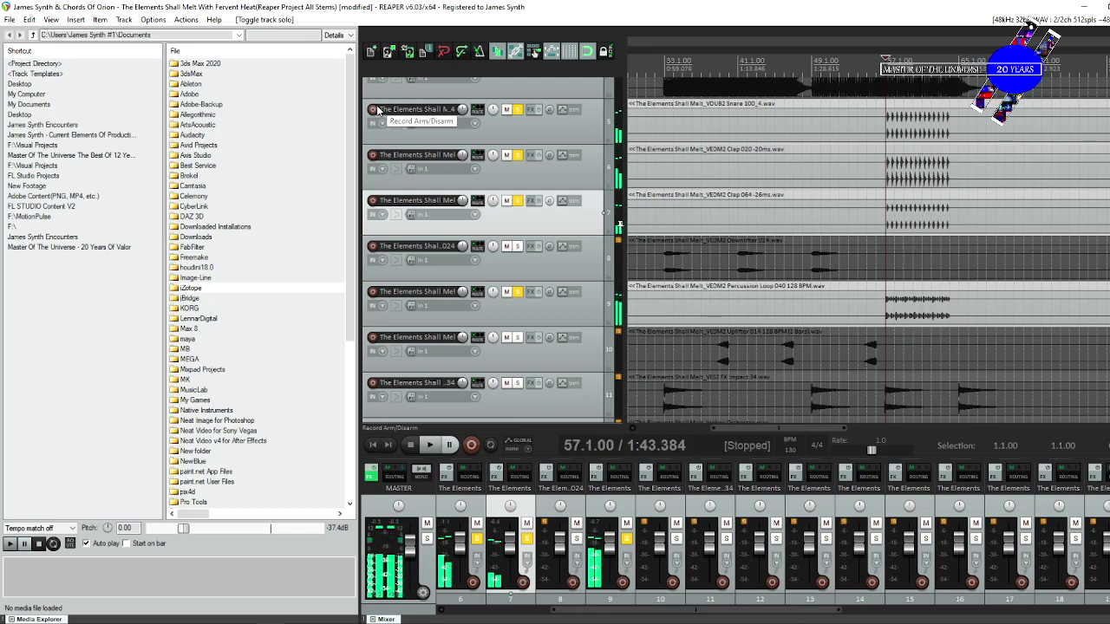
pyautogui.press('space')
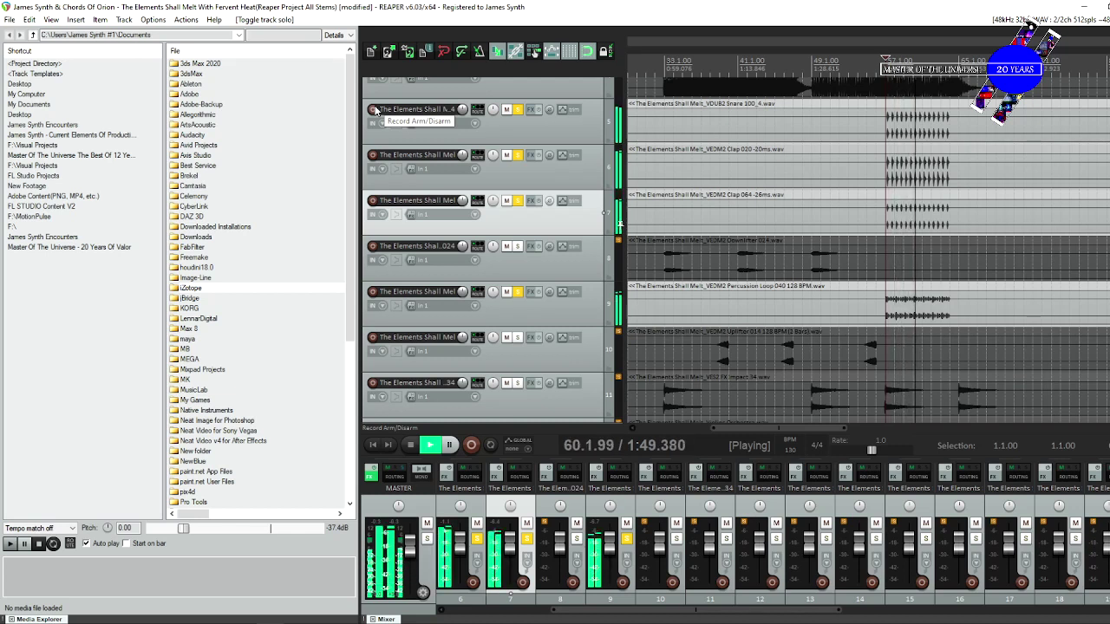
pyautogui.press('space')
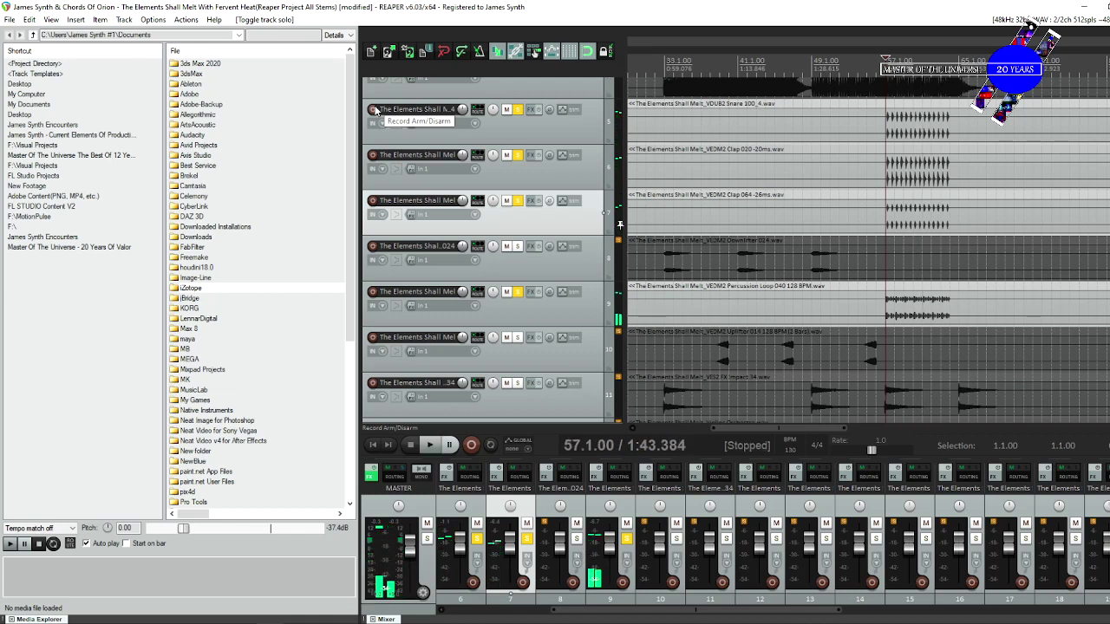
# Unsolo the percussion loop, both clap stems and the VDUB2 snare stem.
pyautogui.click(518, 292)
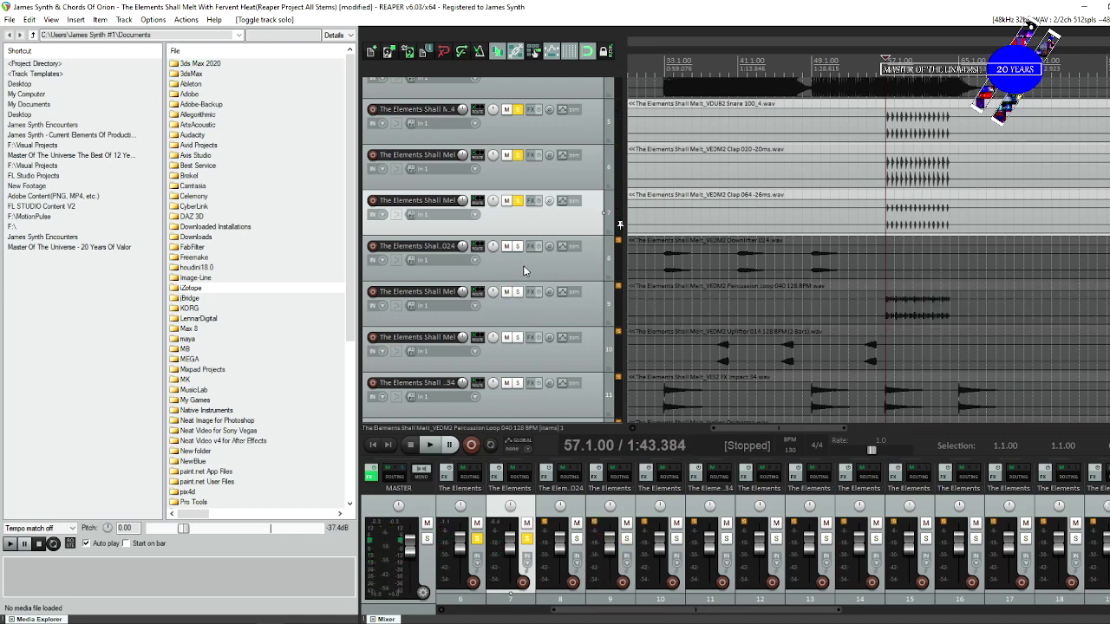
pyautogui.click(517, 200)
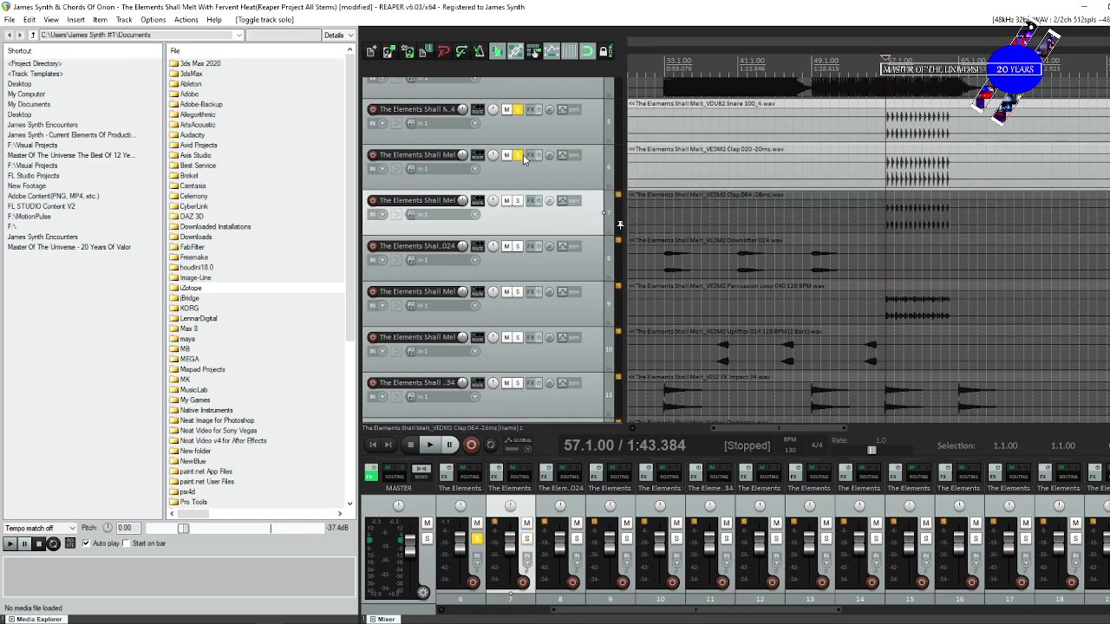
pyautogui.click(517, 155)
pyautogui.click(517, 109)
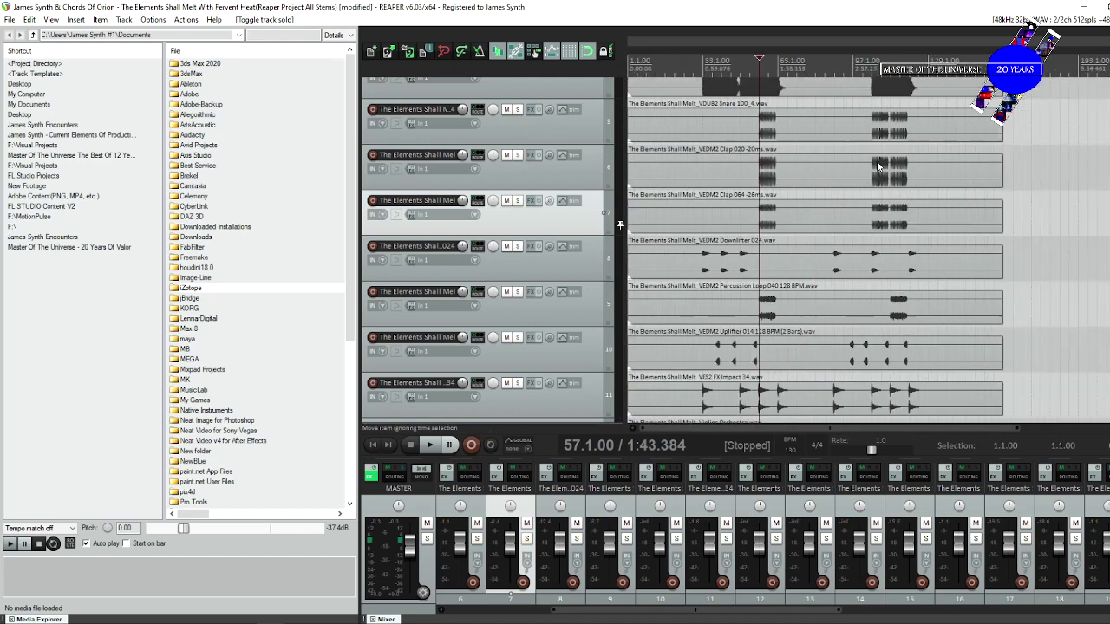
# Place the edit cursor at bar 33 and look through the stem tracks for the parts of that section.
pyautogui.scroll(-3, 793, 230)
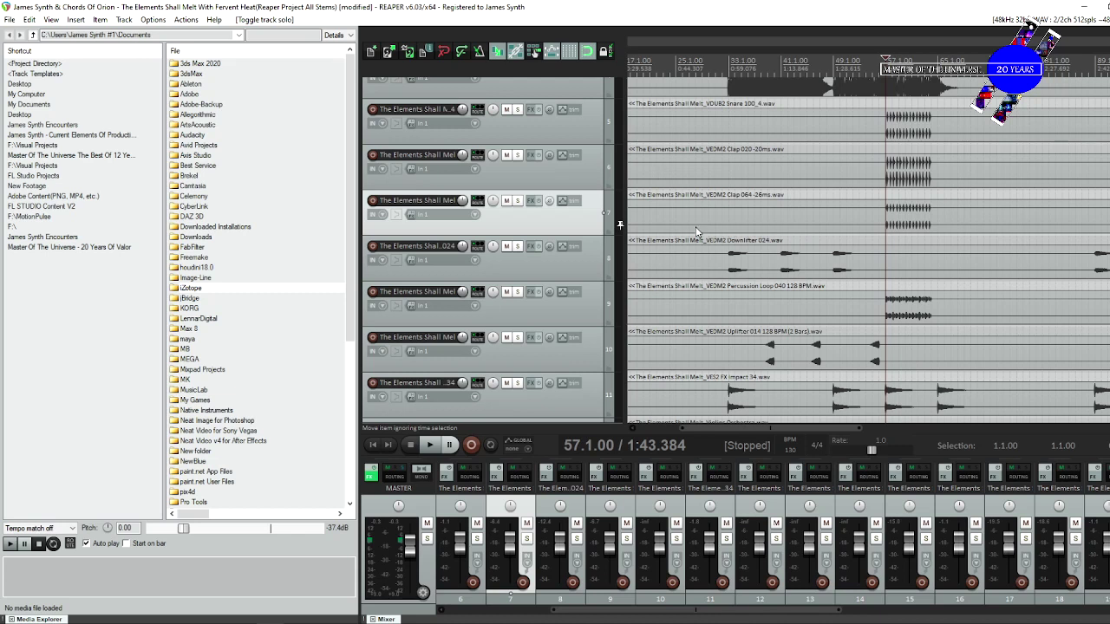
pyautogui.click(713, 201)
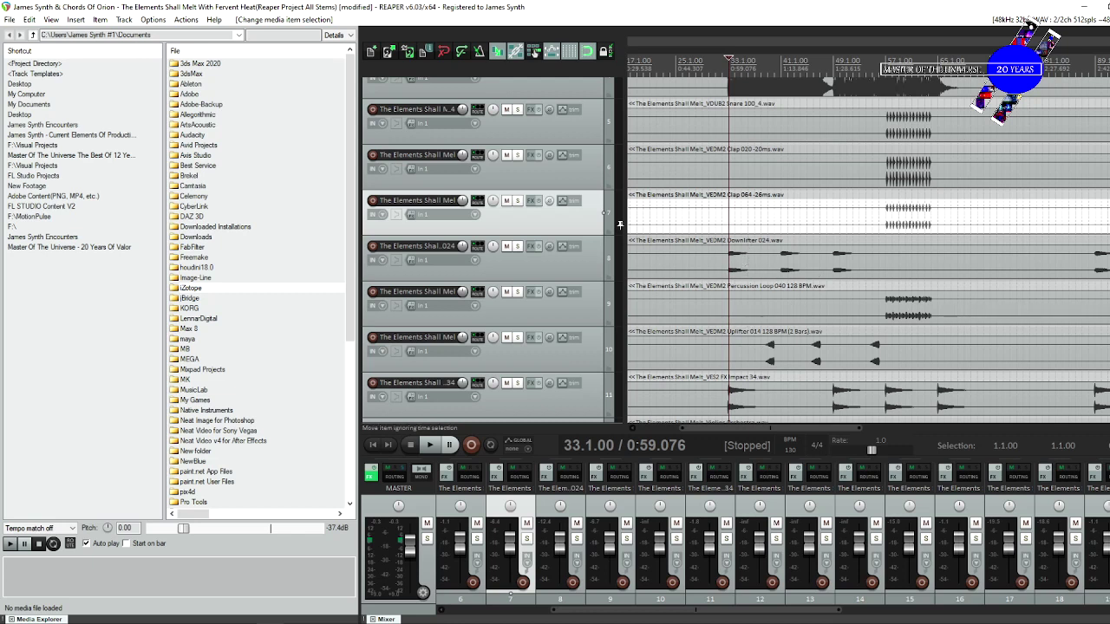
pyautogui.scroll(-3, 620, 225)
pyautogui.scroll(-5, 620, 224)
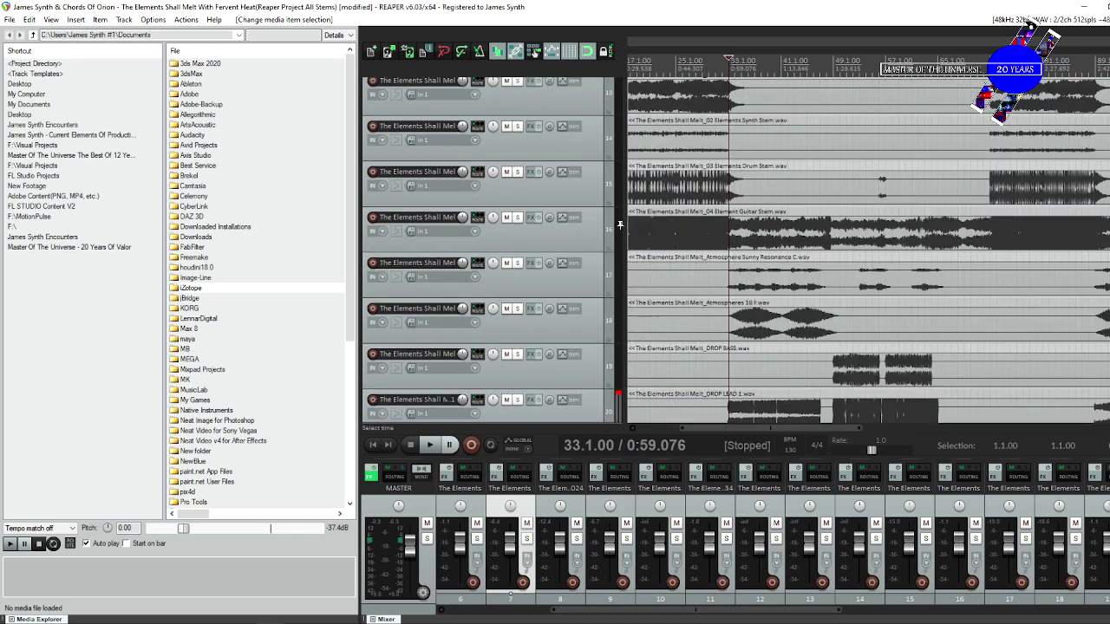
pyautogui.scroll(12, 619, 225)
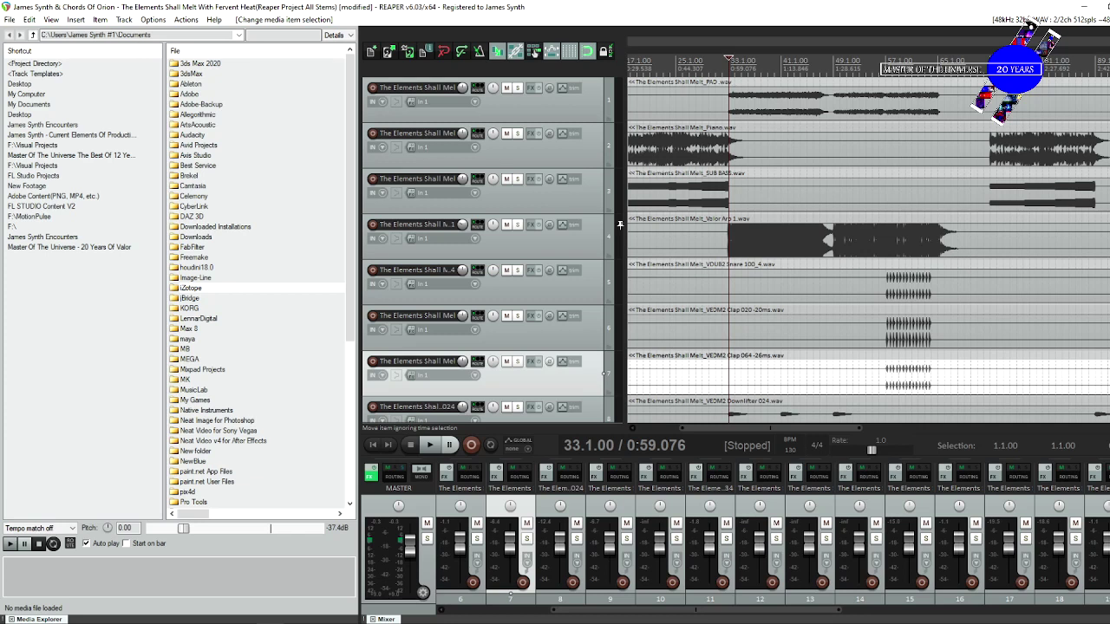
pyautogui.scroll(-7, 620, 225)
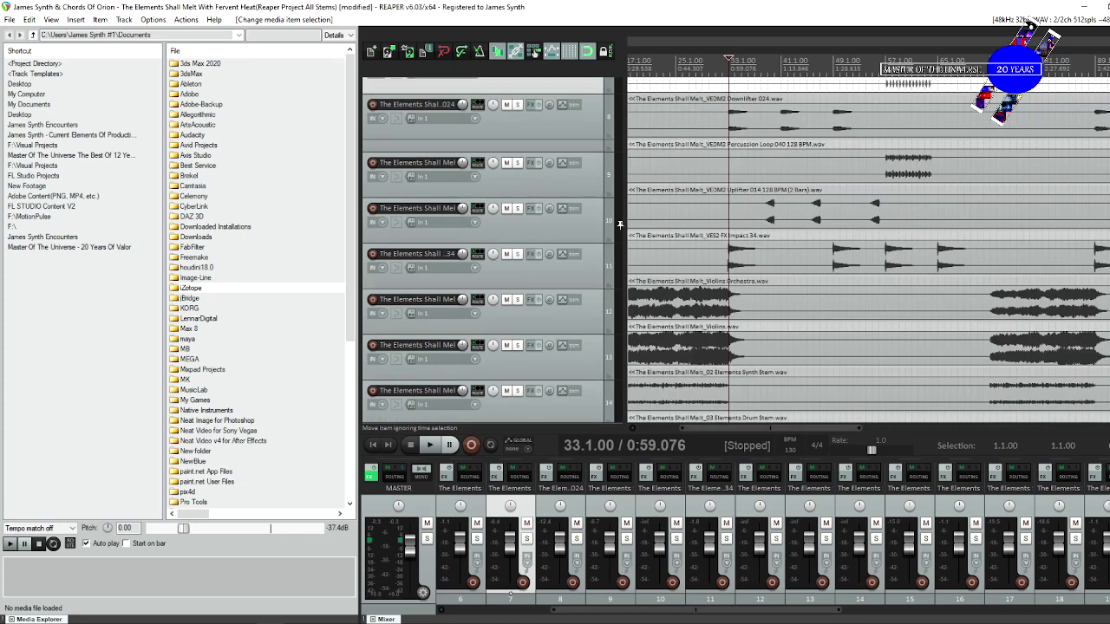
pyautogui.scroll(-16, 620, 224)
pyautogui.scroll(4, 620, 224)
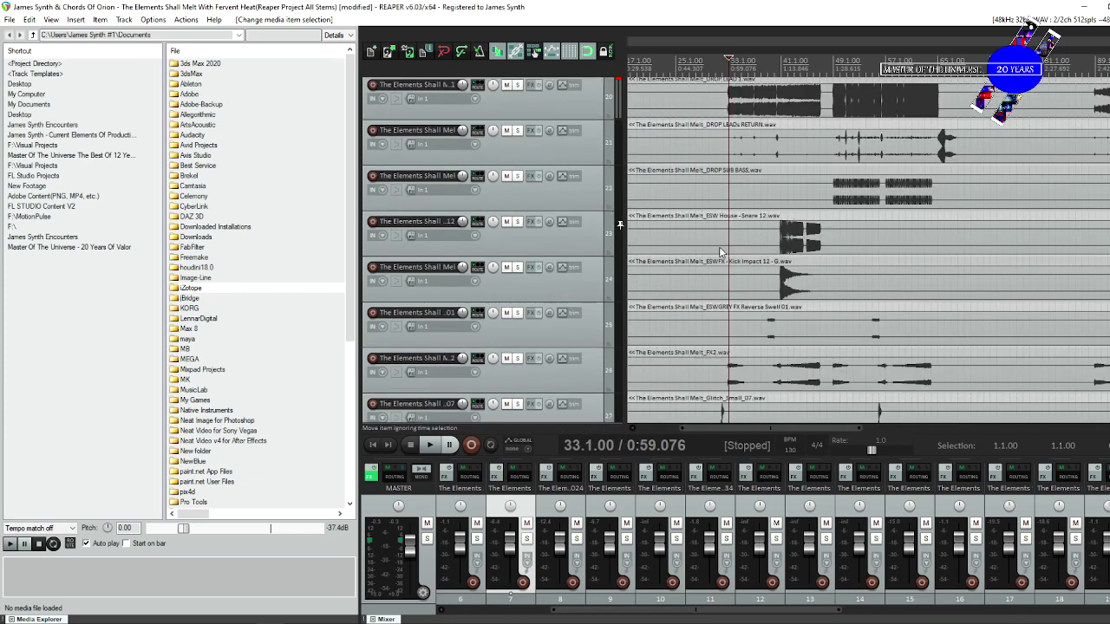
# Solo the ESW House - Snare 12 stem and audition it from bar 41.
pyautogui.click(781, 240)
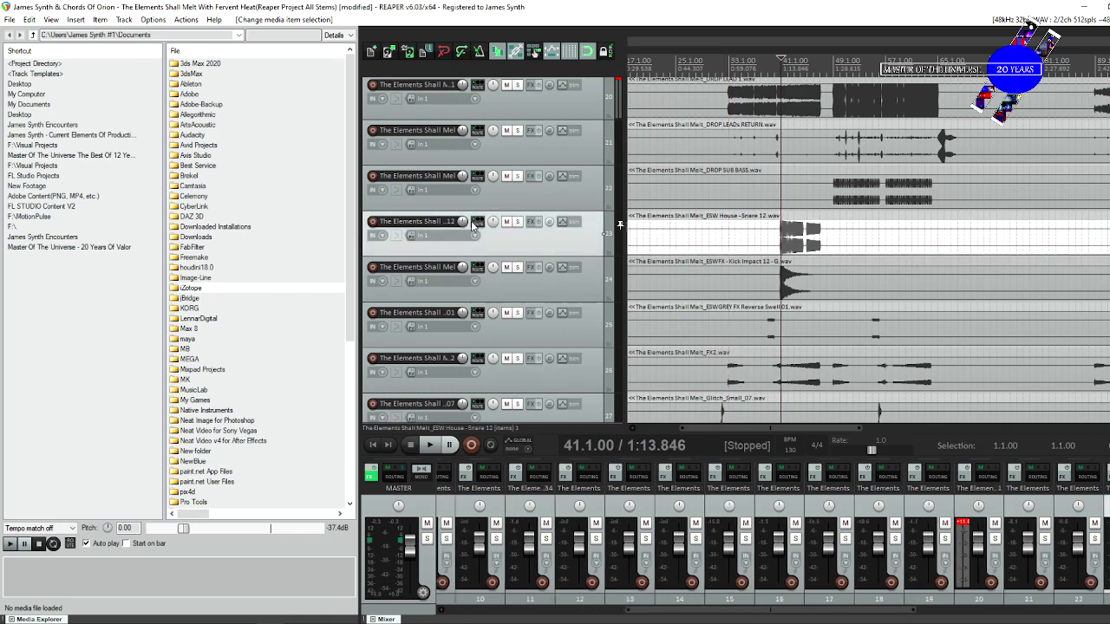
pyautogui.click(517, 222)
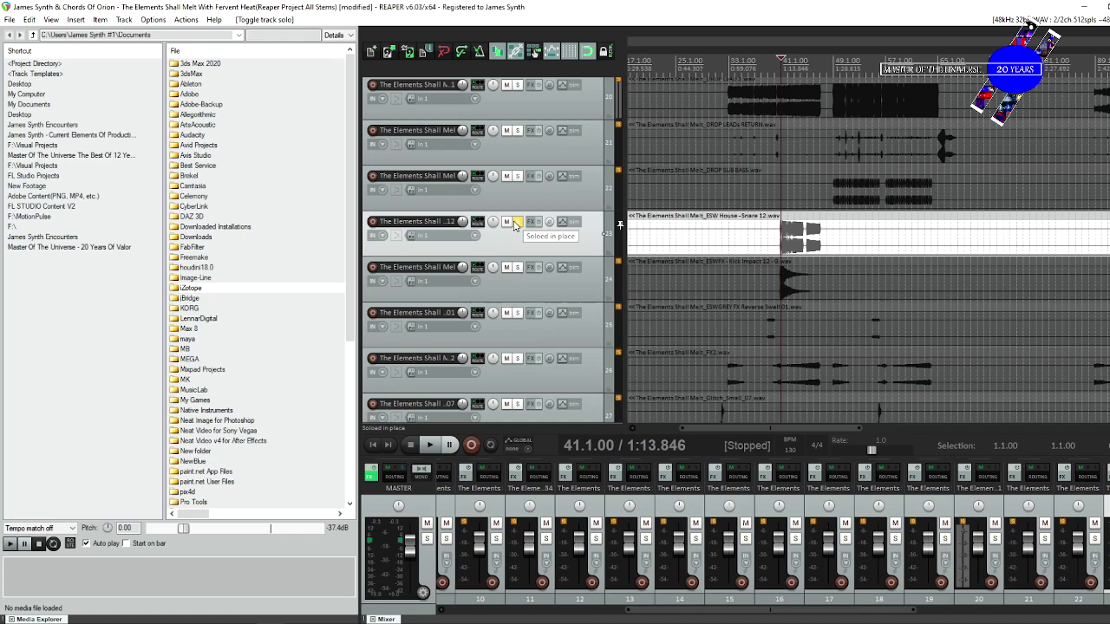
pyautogui.press('space')
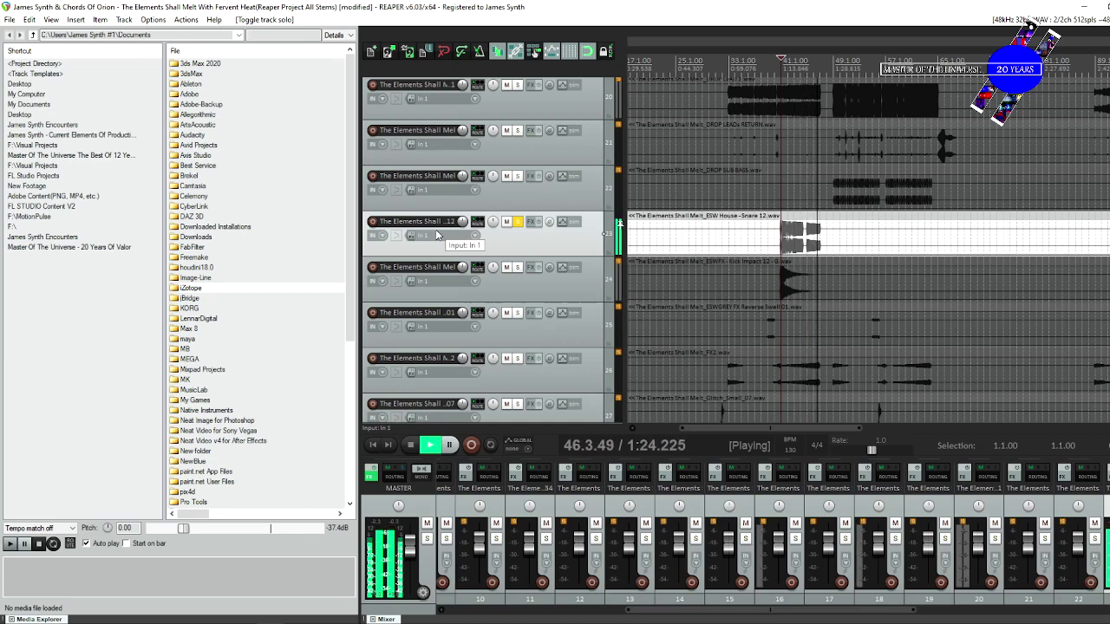
pyautogui.press('space')
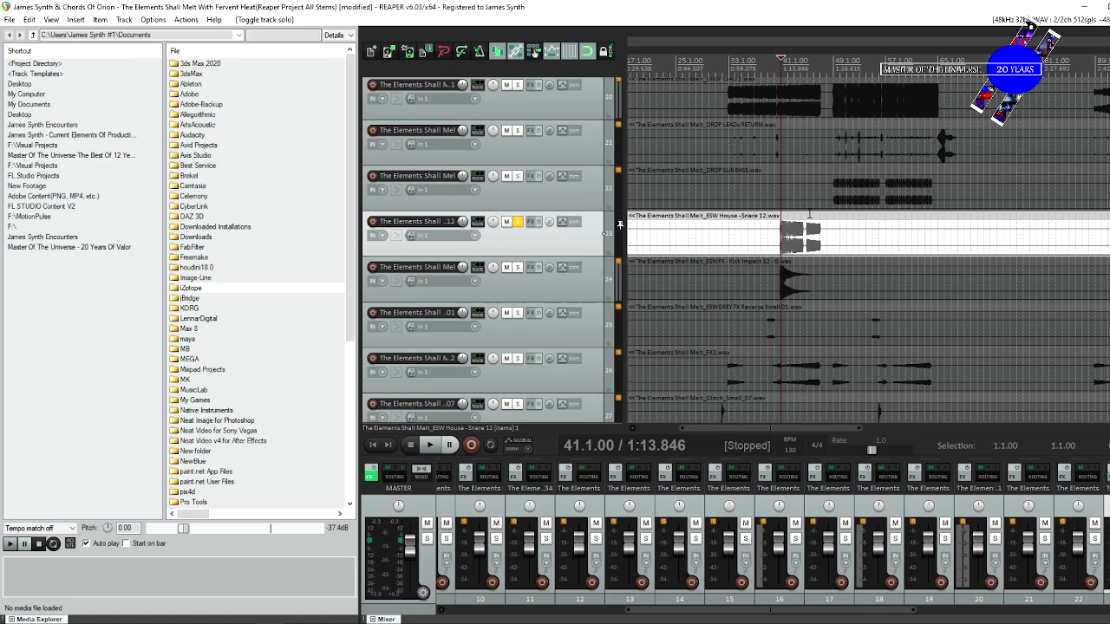
# Unsolo the ESW House - Snare 12 stem, solo the True Progressive House Kick Final_2 stem and audition it from bar 41.
pyautogui.click(517, 222)
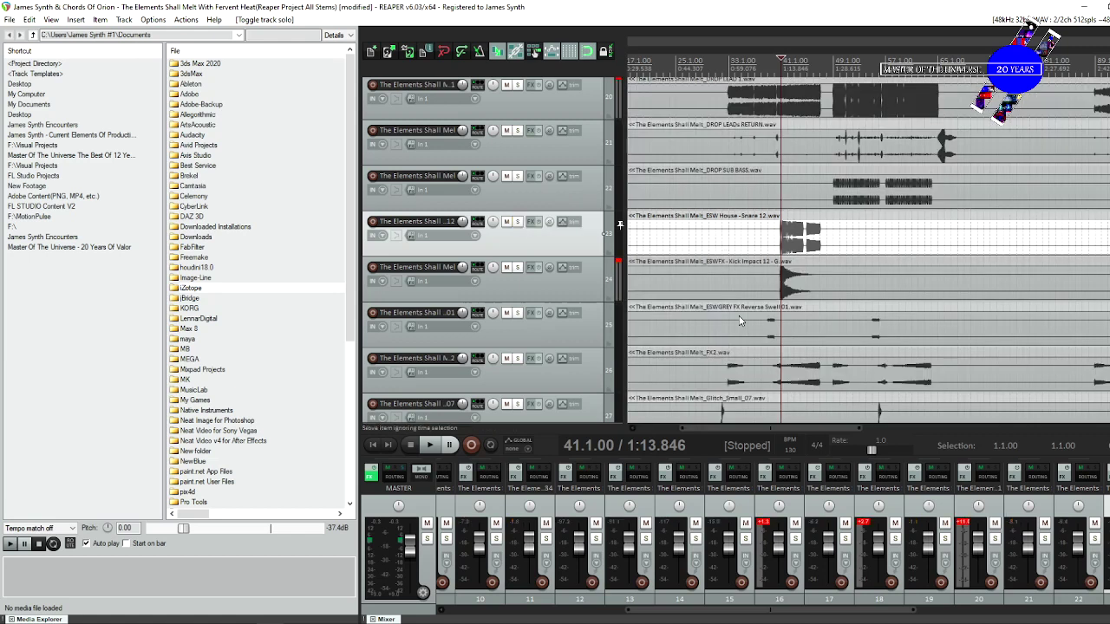
pyautogui.scroll(-8, 620, 225)
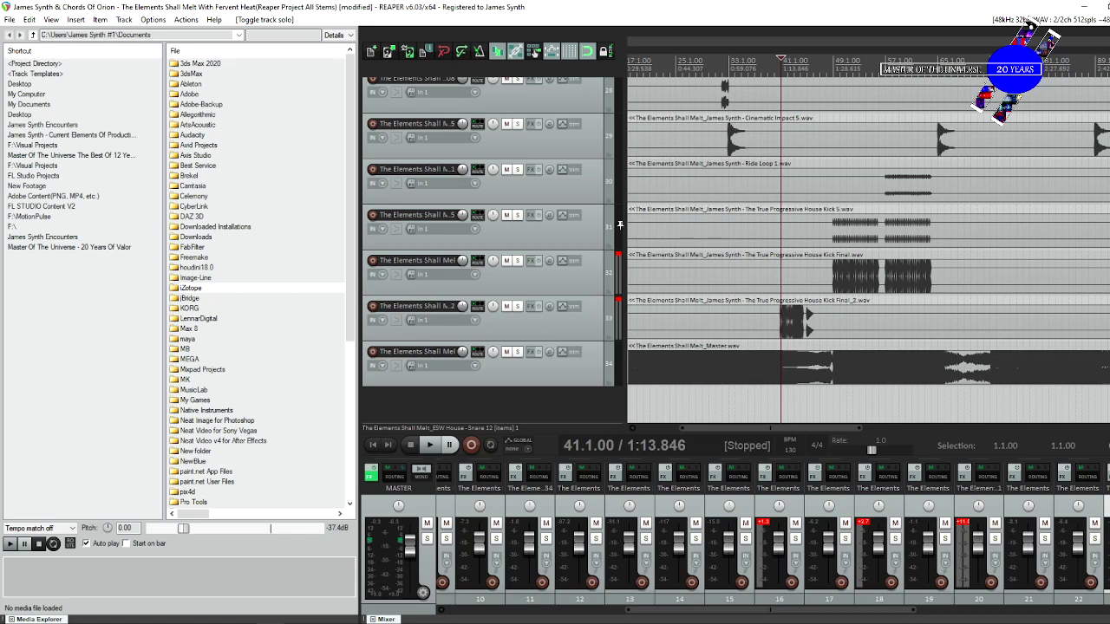
pyautogui.click(518, 306)
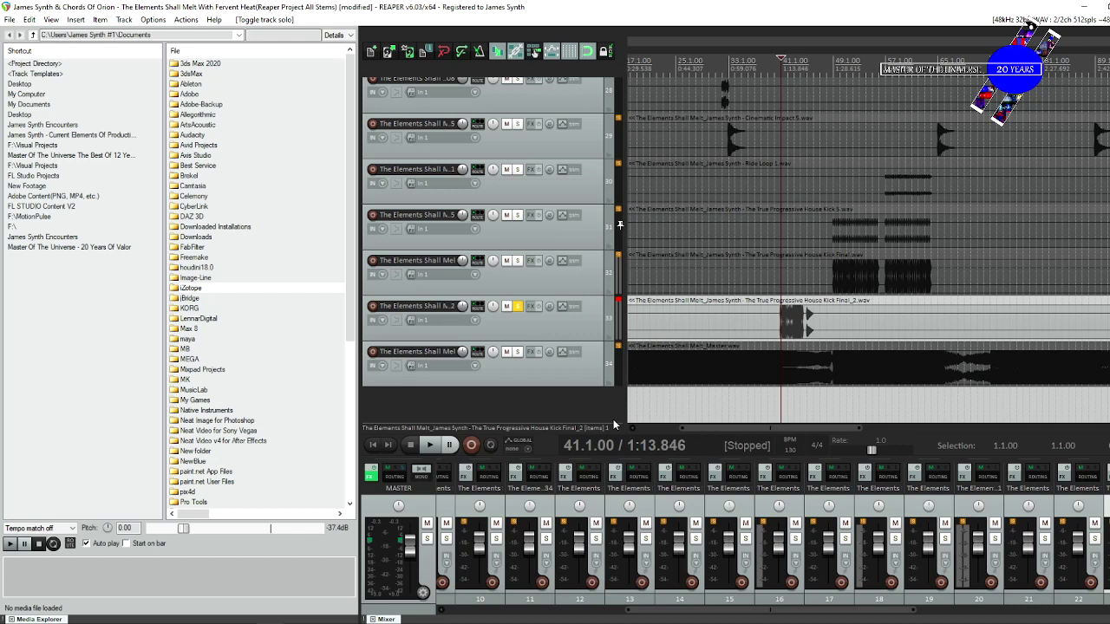
pyautogui.press('space')
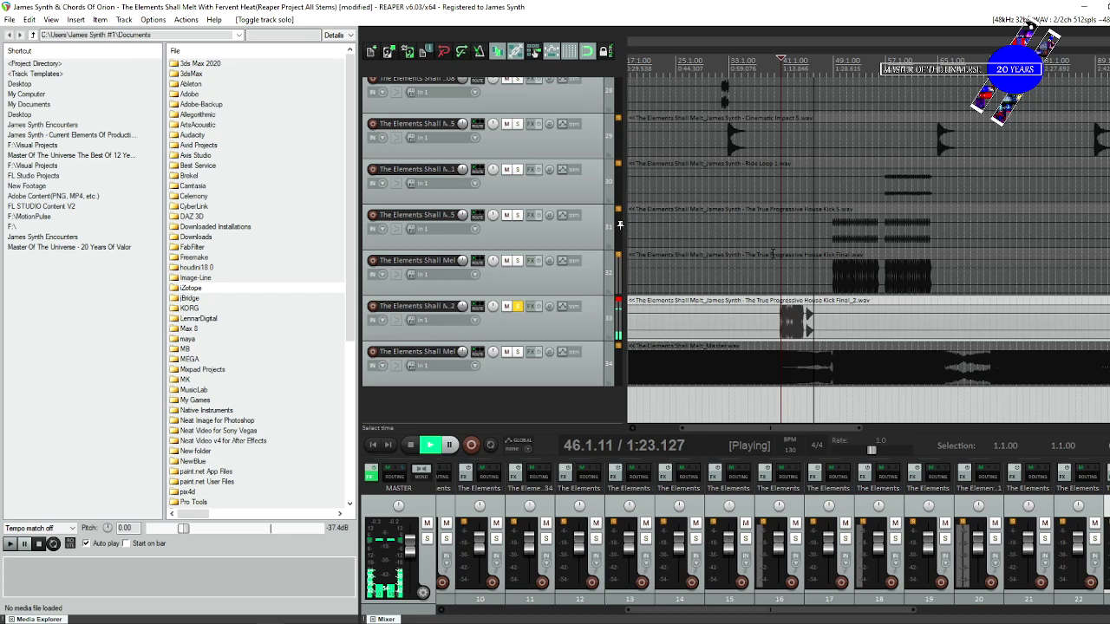
pyautogui.press('space')
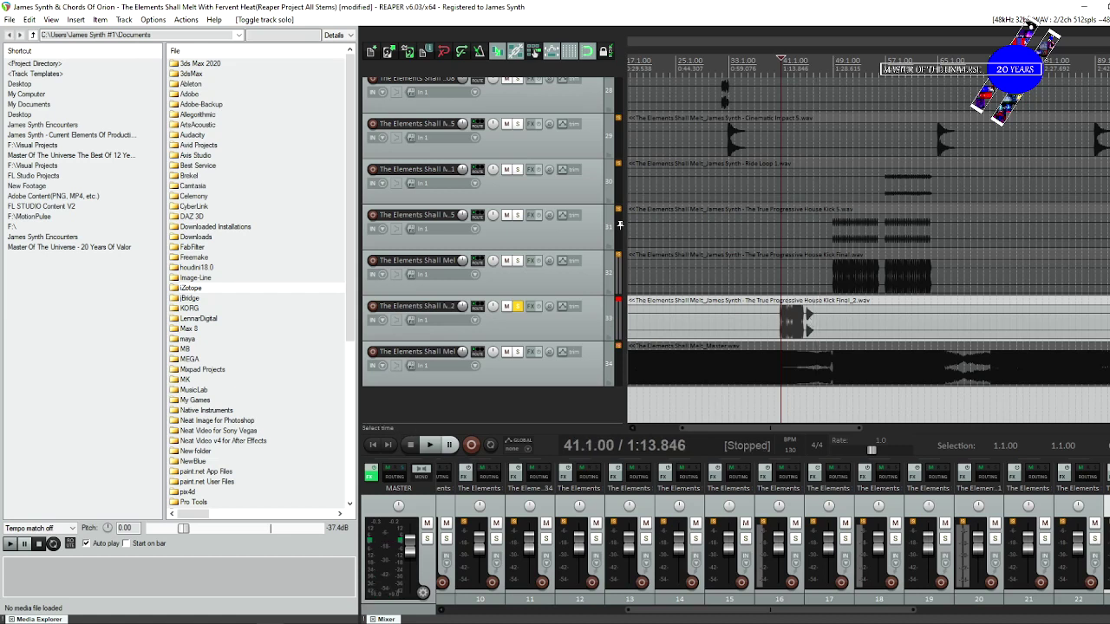
# Solo the ESW House - Snare 12 stem alongside the Kick Final_2 stem and audition both together from bar 41.
pyautogui.scroll(1, 854, 270)
pyautogui.scroll(8, 620, 225)
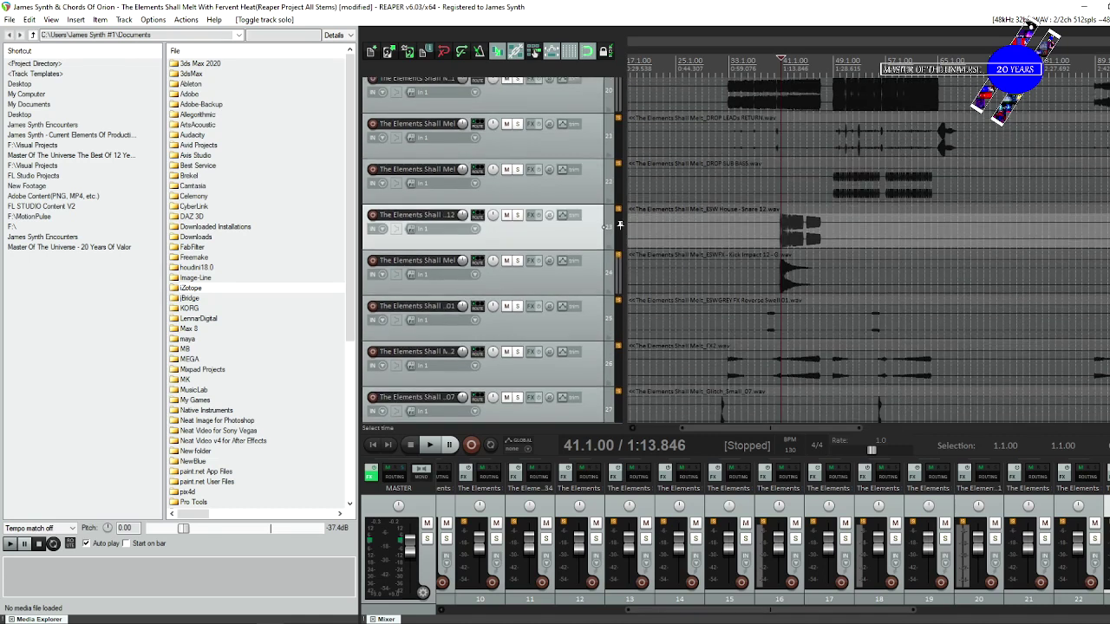
pyautogui.click(518, 216)
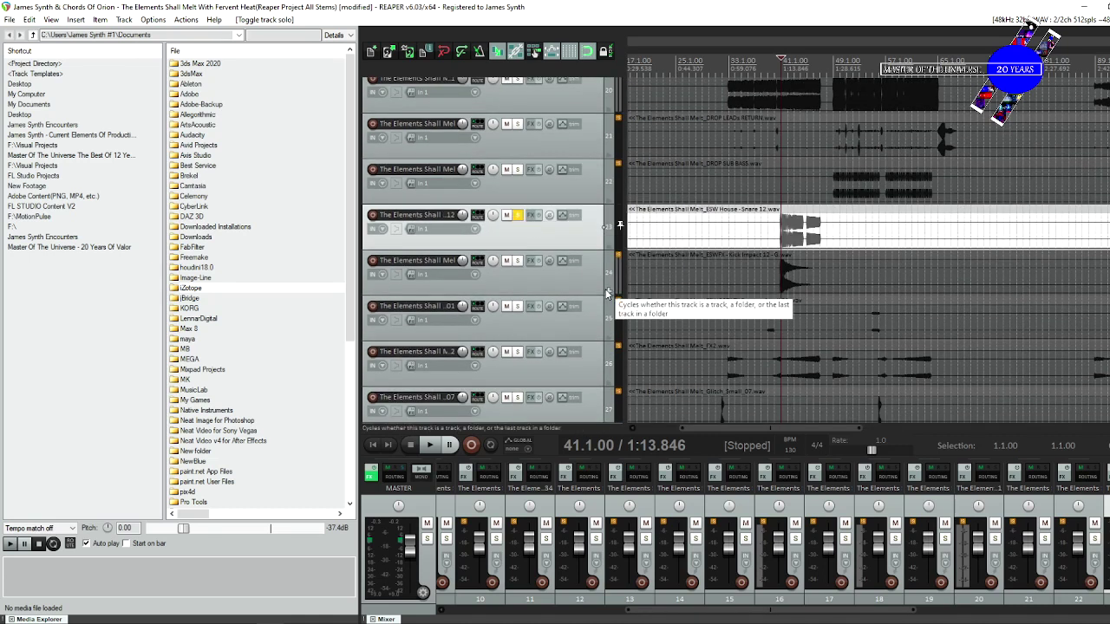
pyautogui.press('space')
pyautogui.press('space')
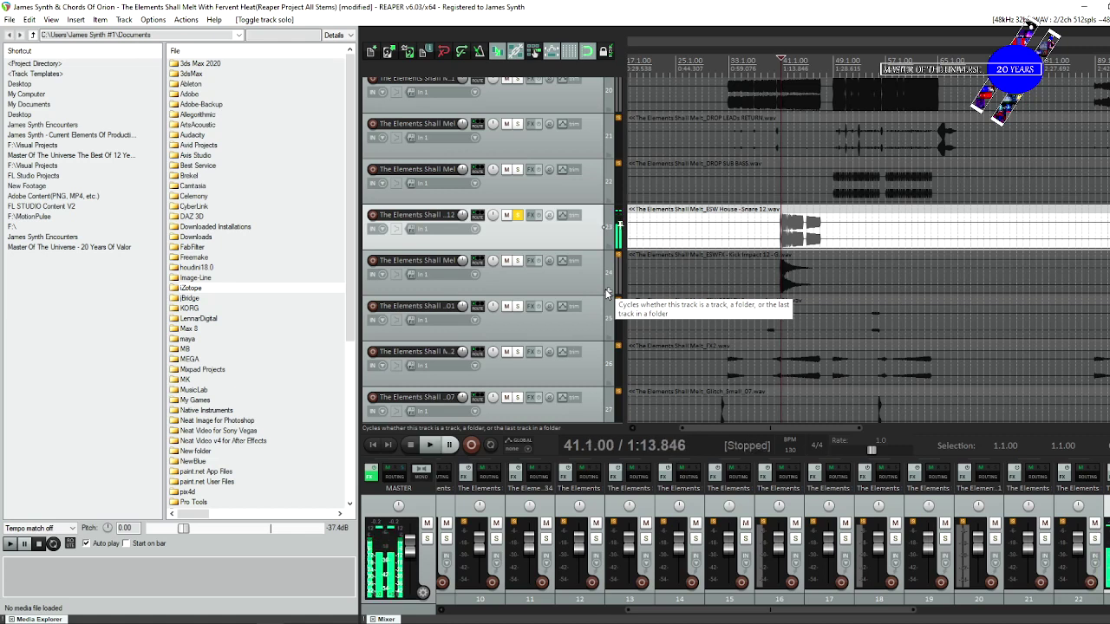
pyautogui.press('space')
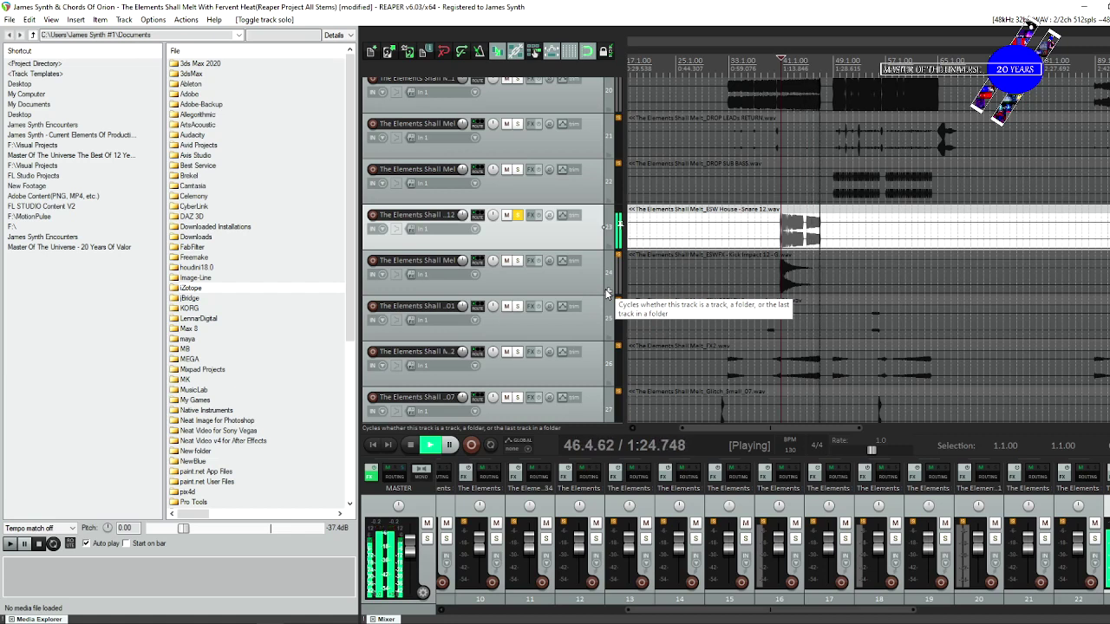
pyautogui.press('space')
# Toggle the Snare 12 stem's solo off and back on, and enable the metronome for its roll at bar 41.
pyautogui.click(518, 215)
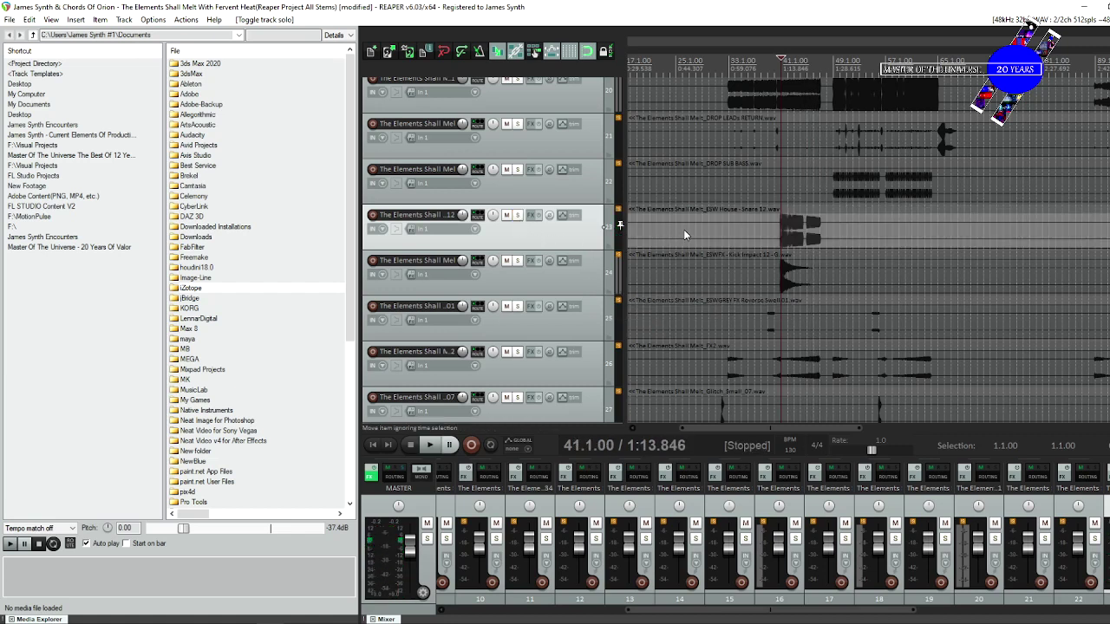
pyautogui.click(520, 215)
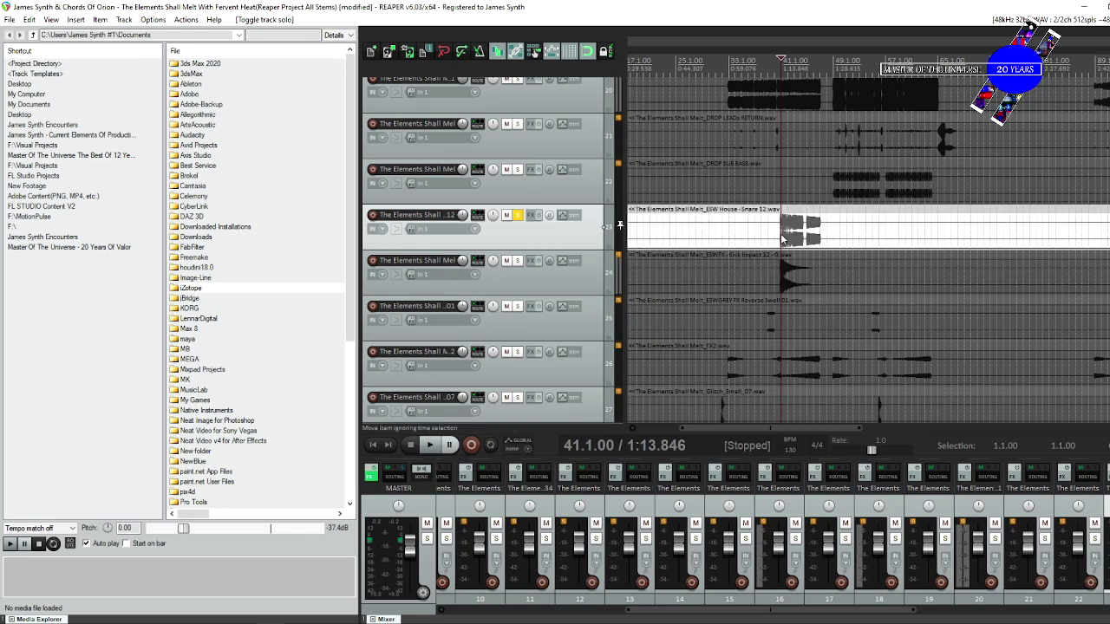
pyautogui.scroll(4, 797, 227)
pyautogui.scroll(3, 797, 227)
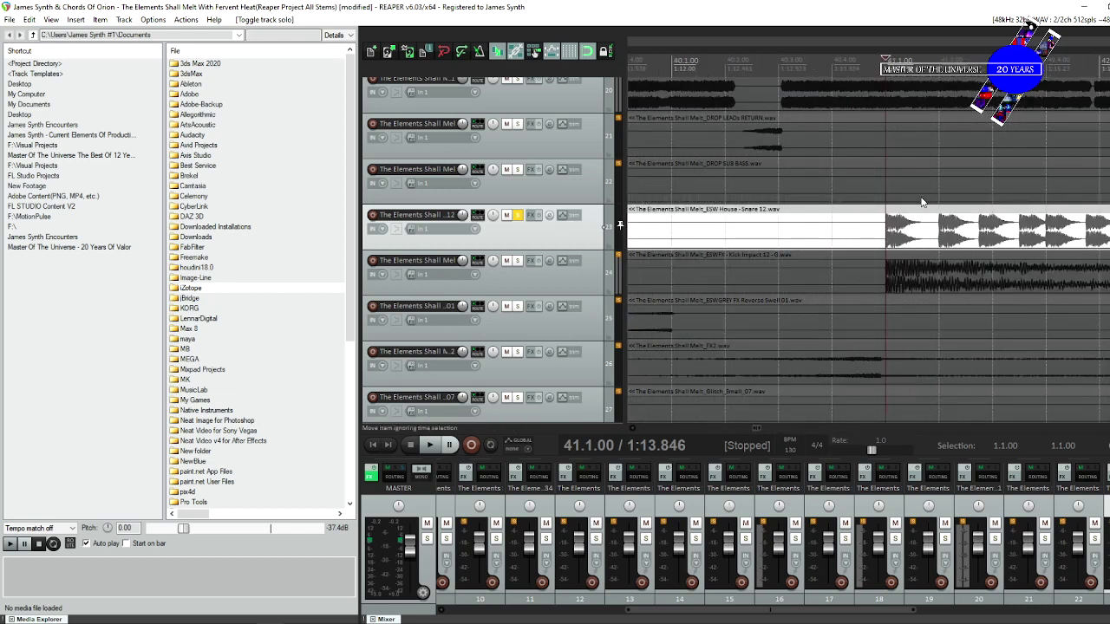
pyautogui.scroll(3, 926, 202)
pyautogui.scroll(-5, 961, 214)
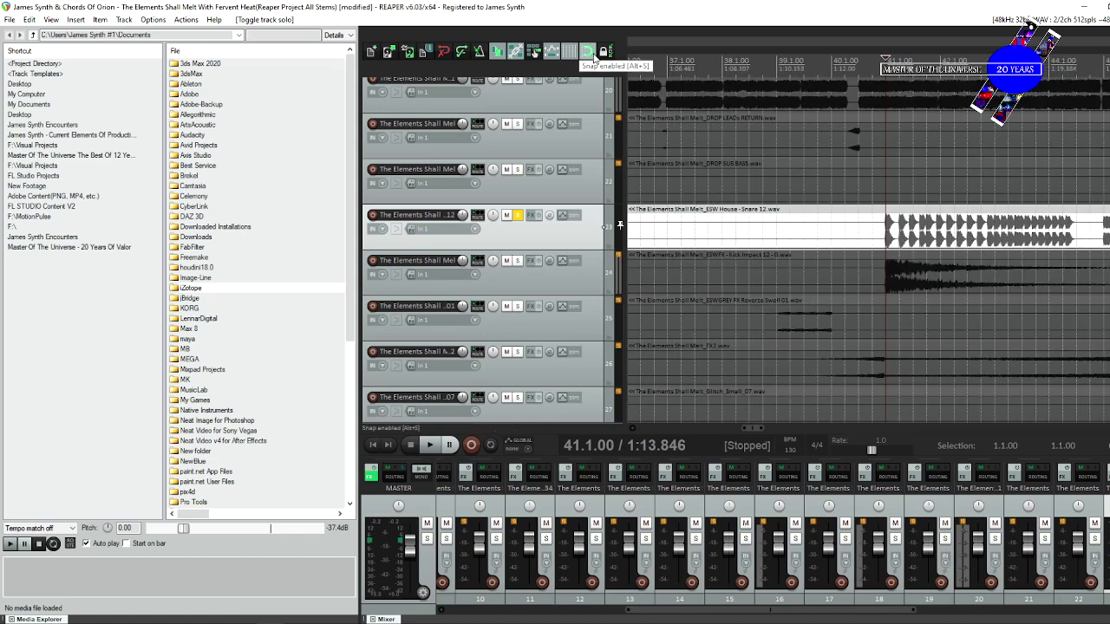
pyautogui.click(479, 51)
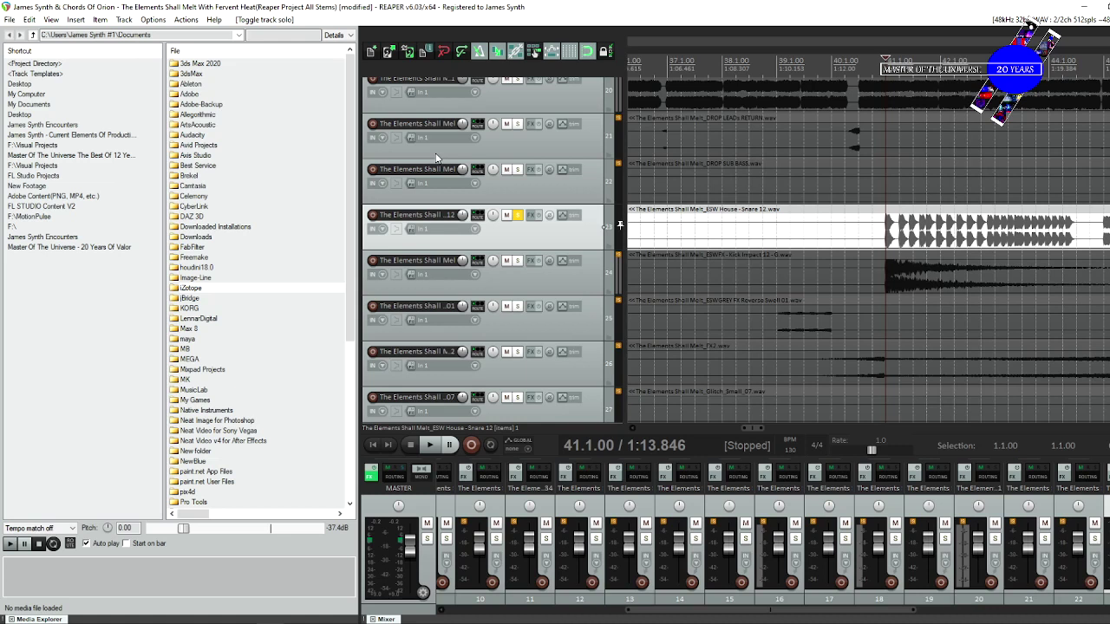
# Adjust the volume of the soloed ESW House - Snare 12 track and audition it from bar 41.
pyautogui.press('space')
pyautogui.press('space')
pyautogui.moveTo(467, 220)
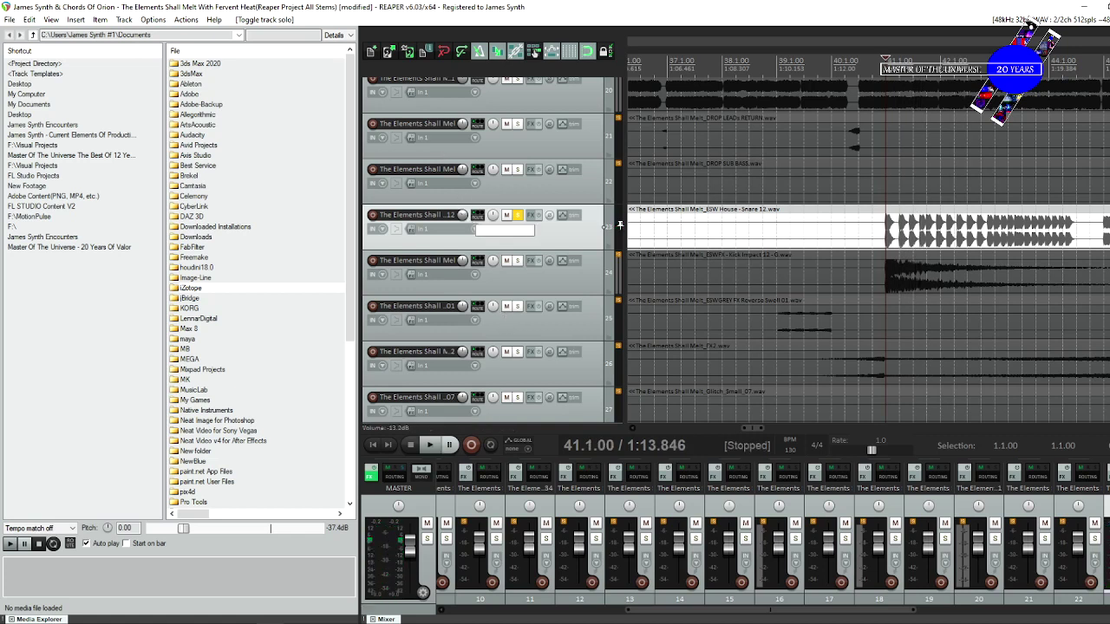
pyautogui.press('space')
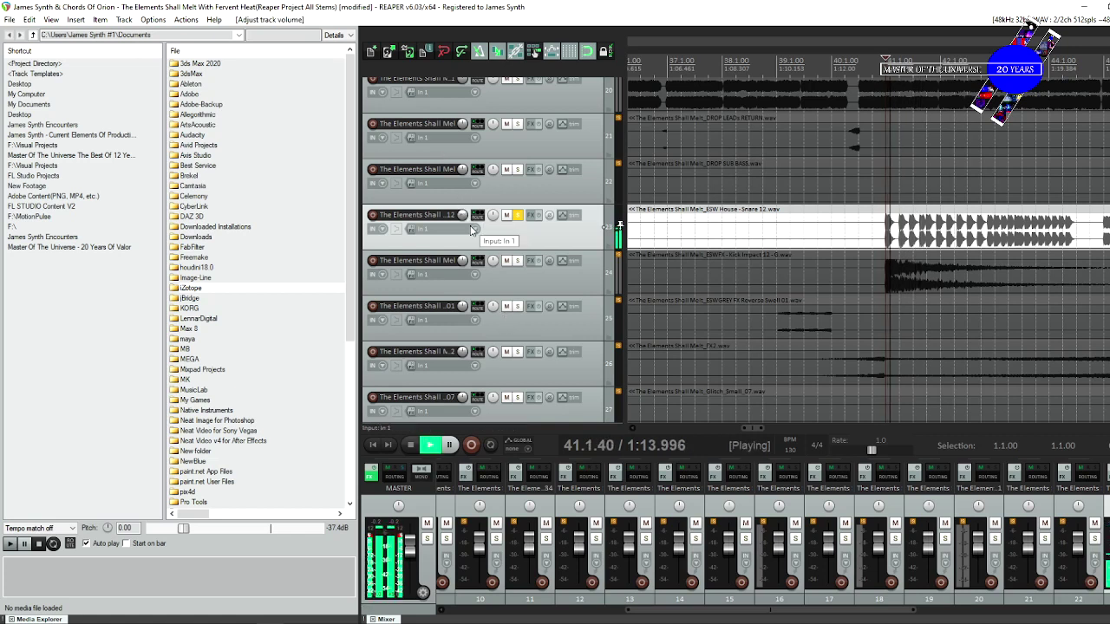
pyautogui.press('space')
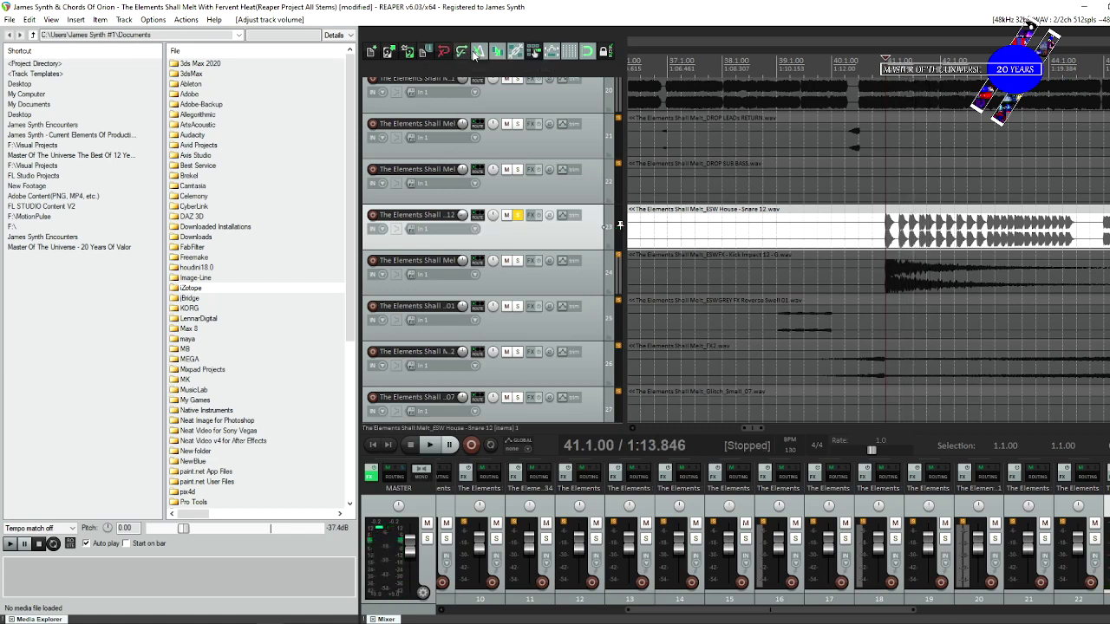
# Set the metronome's primary beat volume to +7.08 dB, secondary beat gain to +1.13 dB and click shape to Sine - hard start.
pyautogui.rightClick(478, 51)
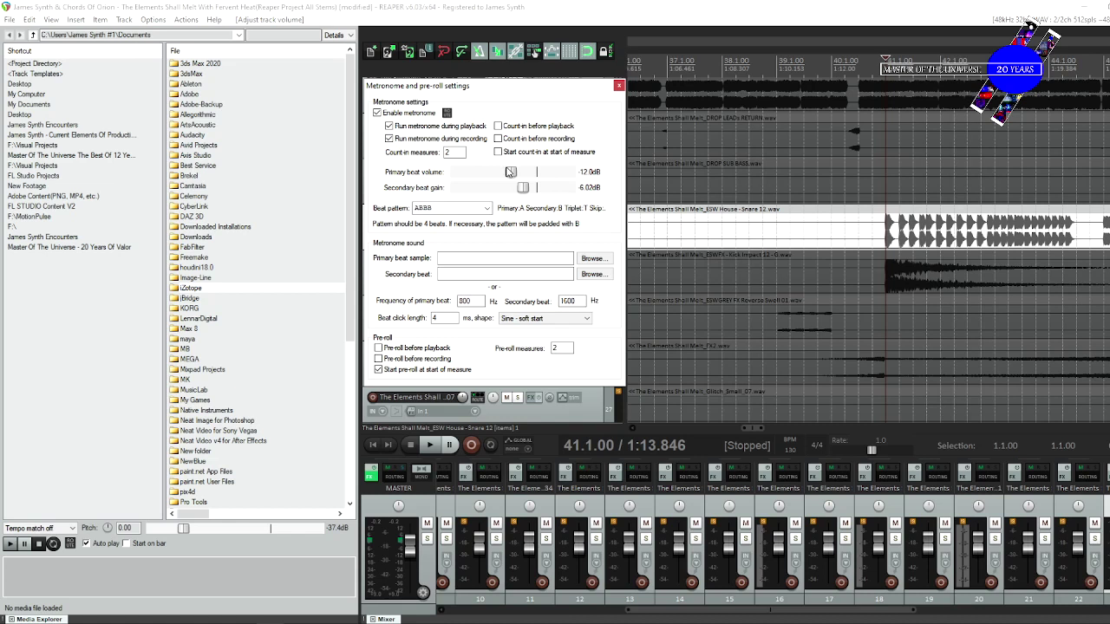
pyautogui.moveTo(512, 174); pyautogui.dragTo(540, 189)
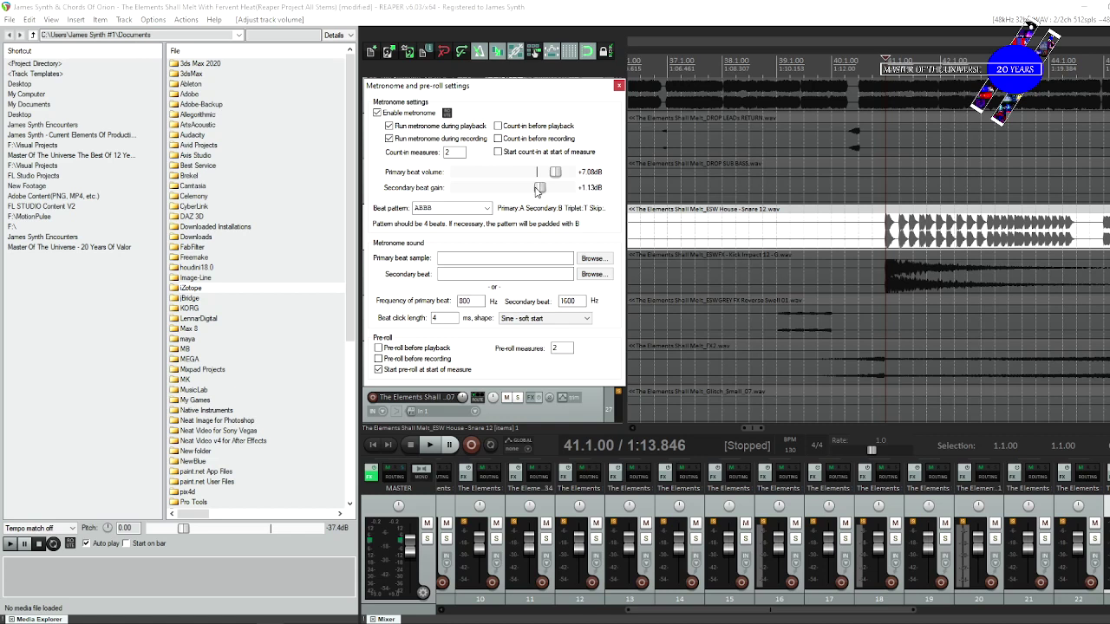
pyautogui.click(539, 319)
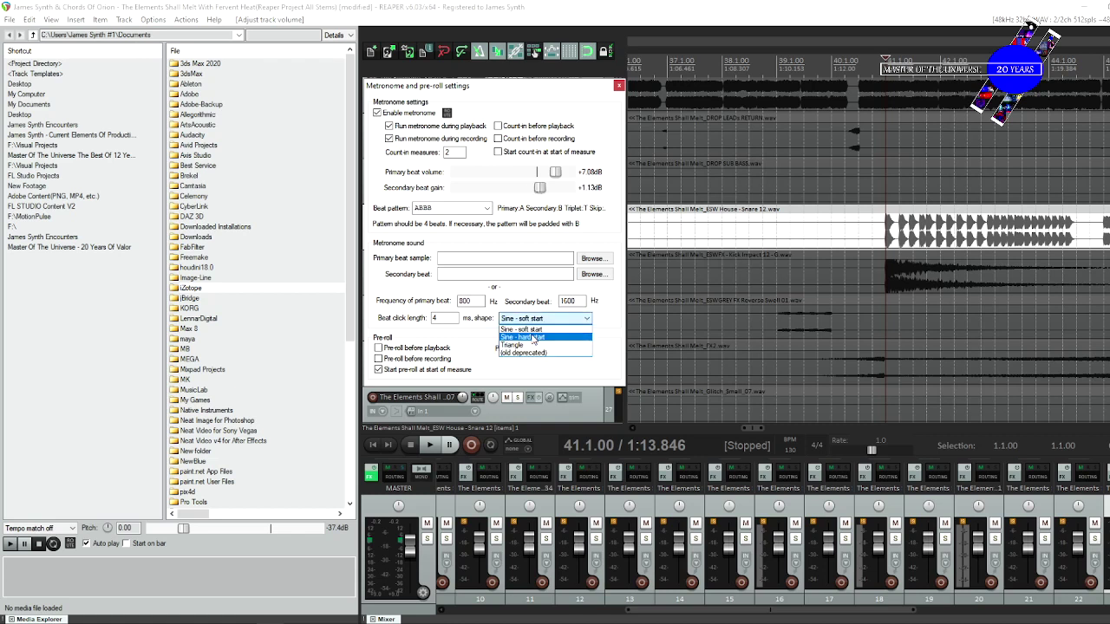
pyautogui.click(533, 337)
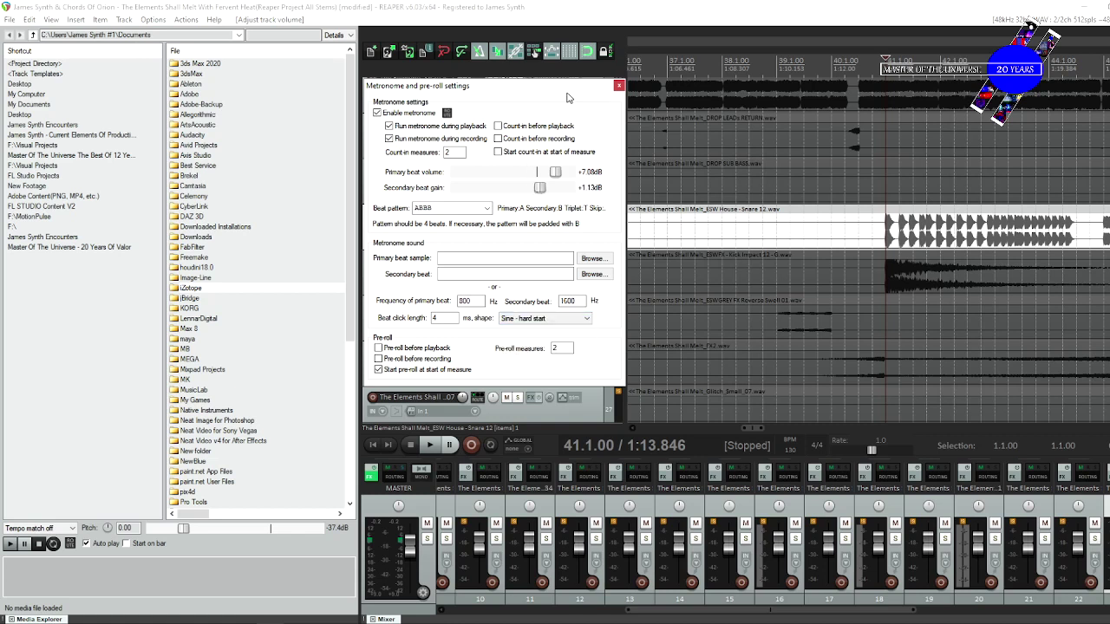
pyautogui.click(617, 86)
# Play the soloed snare against the metronome from bar 41 while lowering the snare track's volume.
pyautogui.press('space')
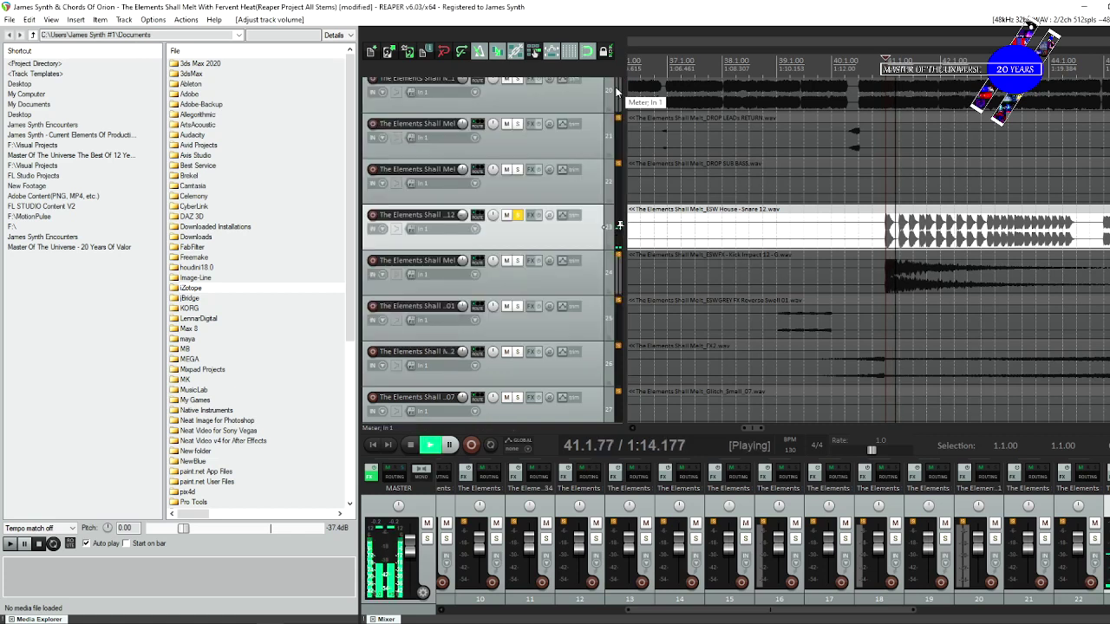
pyautogui.moveTo(460, 217); pyautogui.dragTo(461, 241)
pyautogui.press('space')
pyautogui.scroll(-3, 699, 289)
pyautogui.scroll(3, 699, 289)
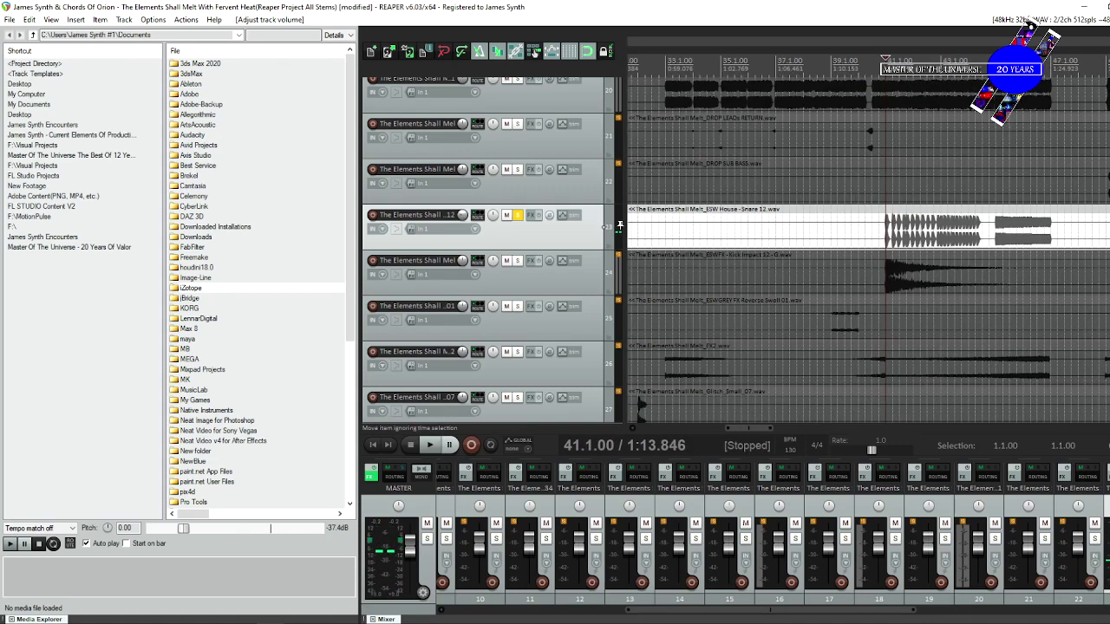
# Unsolo The True Progressive House Kick Final_2 track and audition the soloed ESW House - Snare 12 roll from bar 41.
pyautogui.scroll(-8, 546, 362)
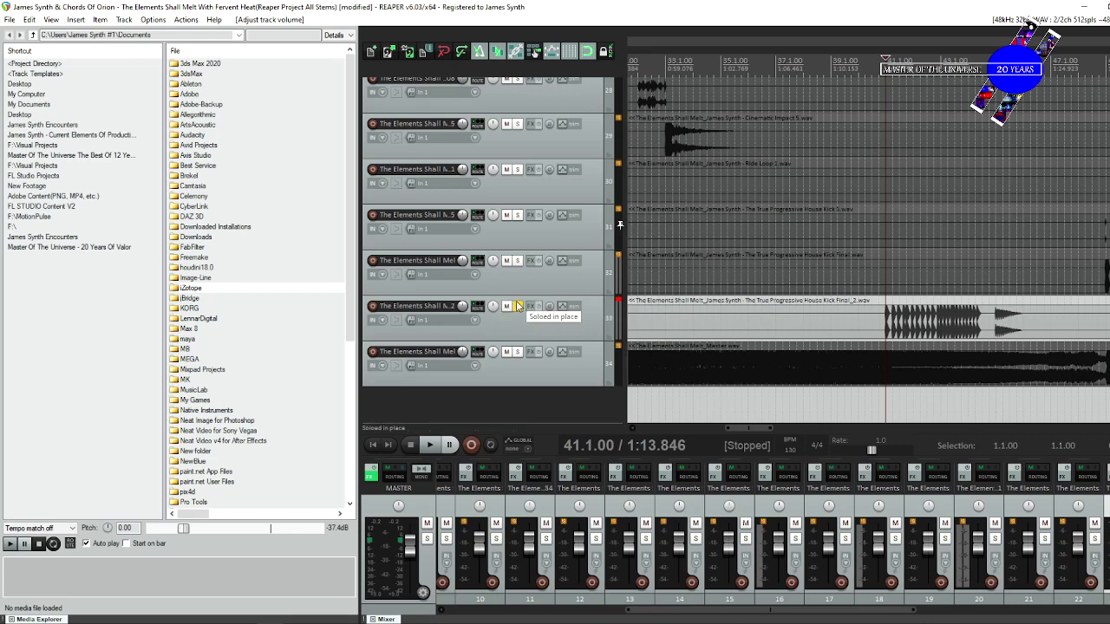
pyautogui.click(517, 306)
pyautogui.press('space')
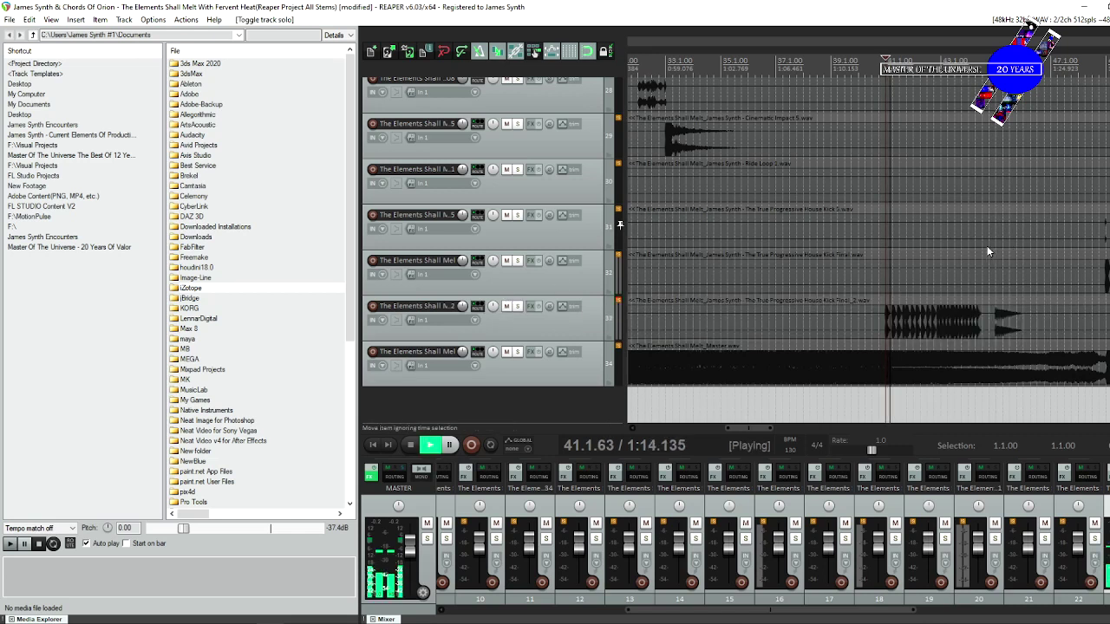
pyautogui.scroll(8, 620, 225)
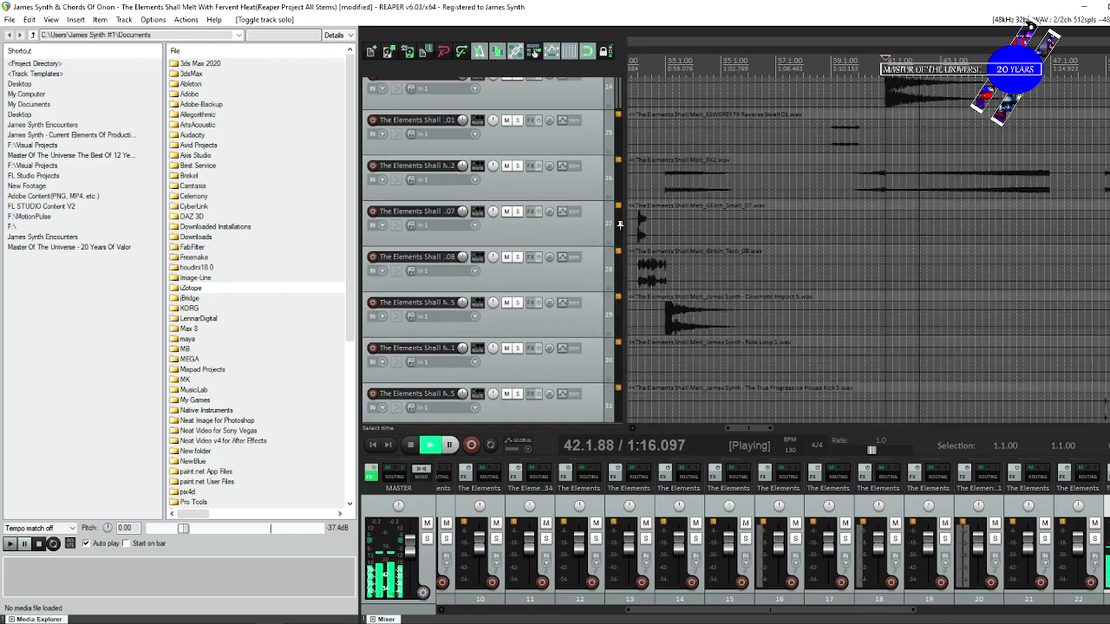
pyautogui.press('space')
pyautogui.press('space')
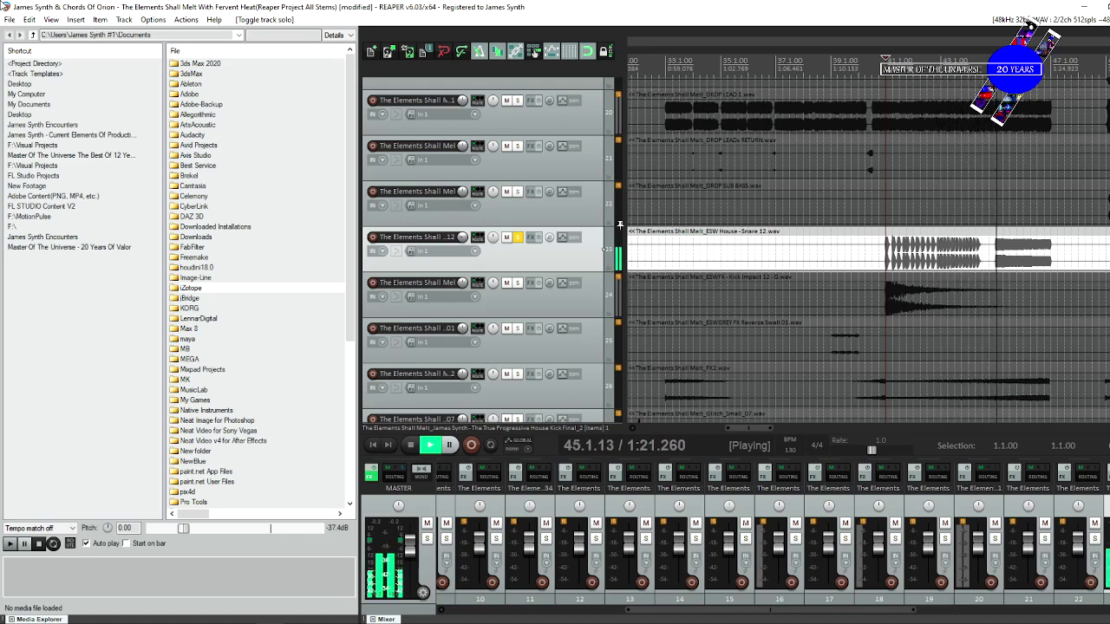
pyautogui.press('space')
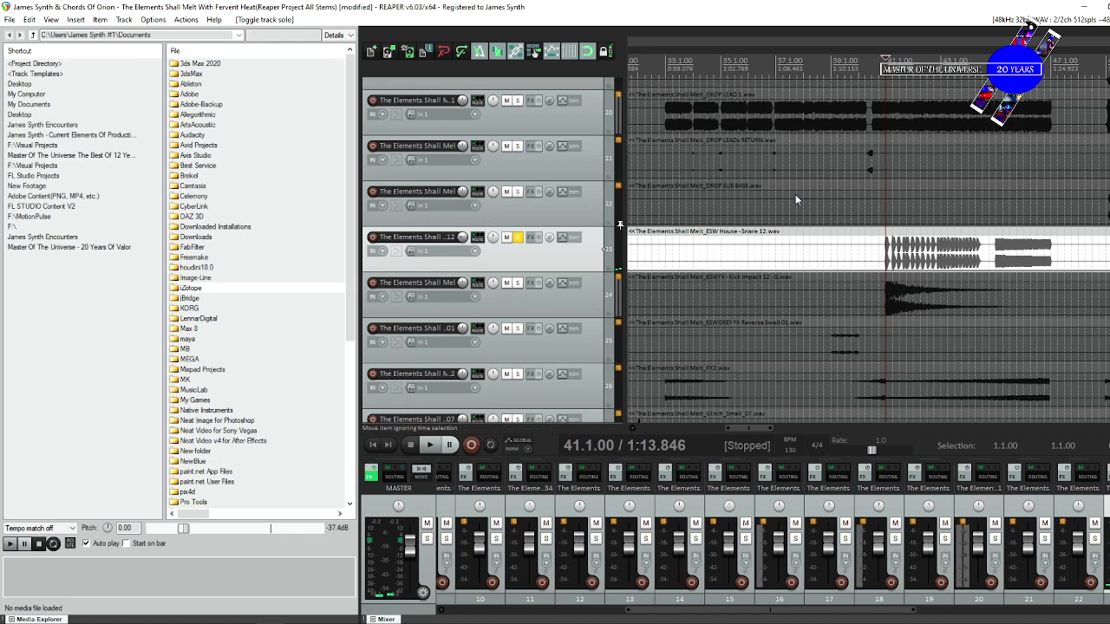
# Audition the soloed snare roll with the edit cursor at 42.4.00 and again at 43.1.00.
pyautogui.click(936, 260)
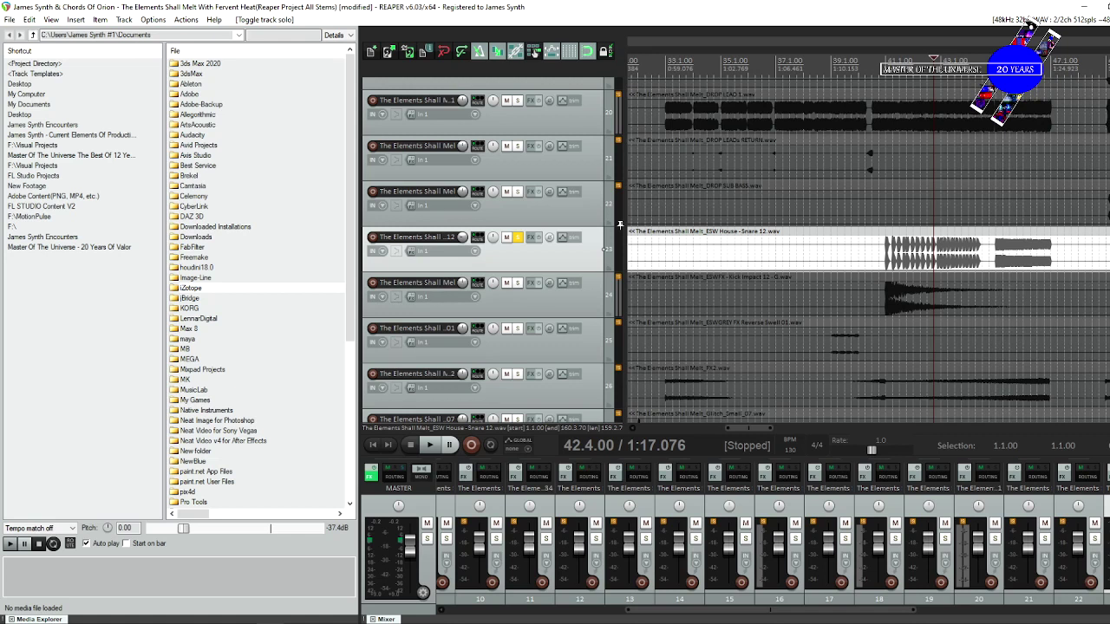
pyautogui.press('space')
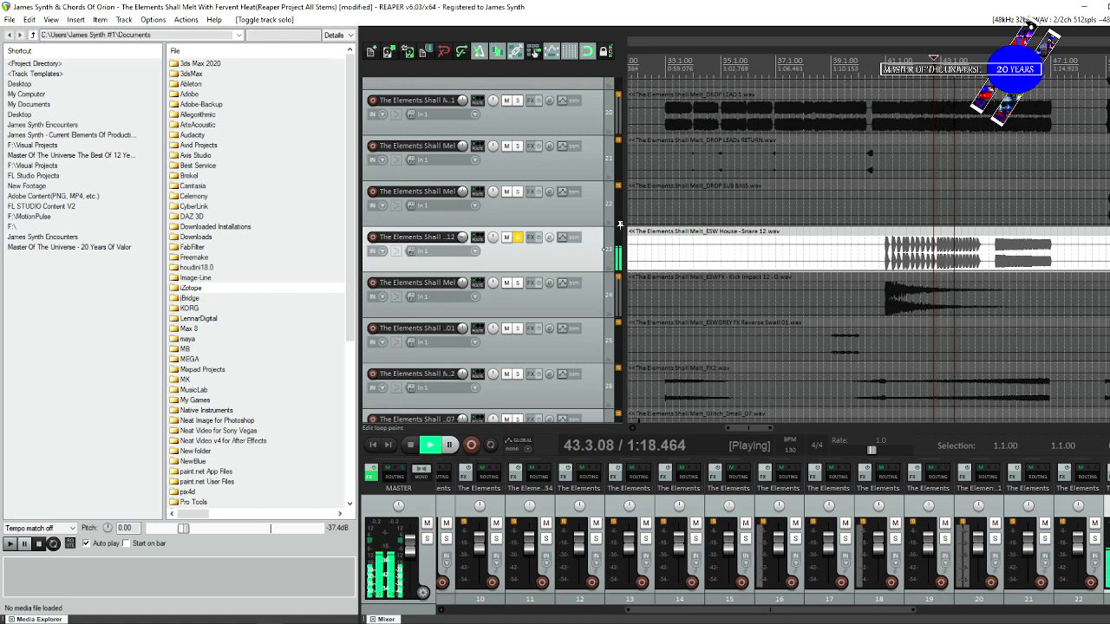
pyautogui.press('space')
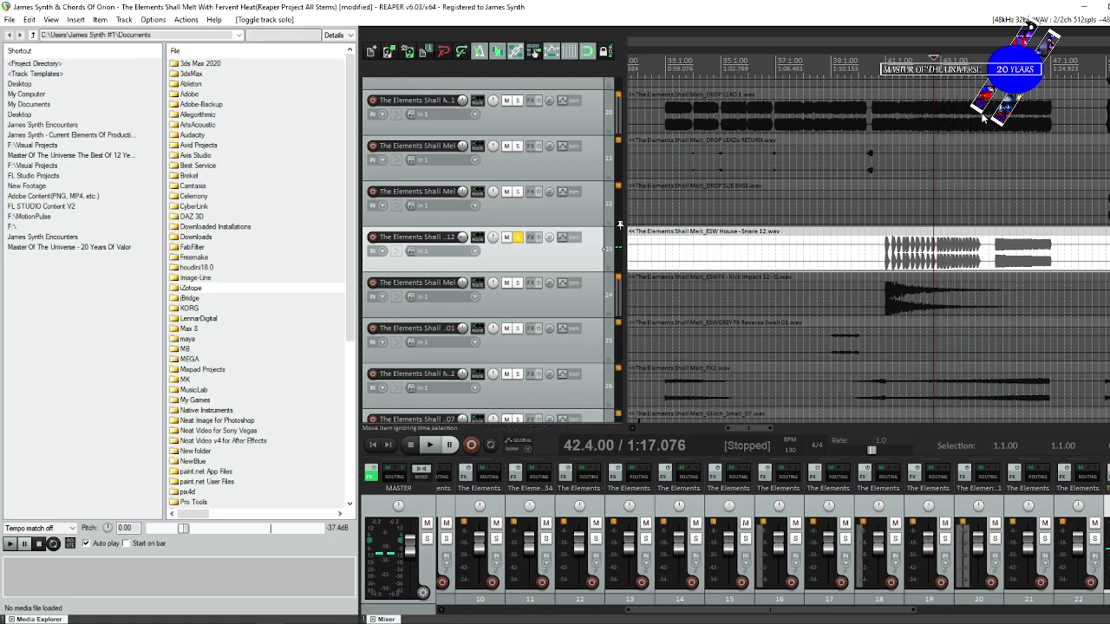
pyautogui.click(942, 261)
pyautogui.press('space')
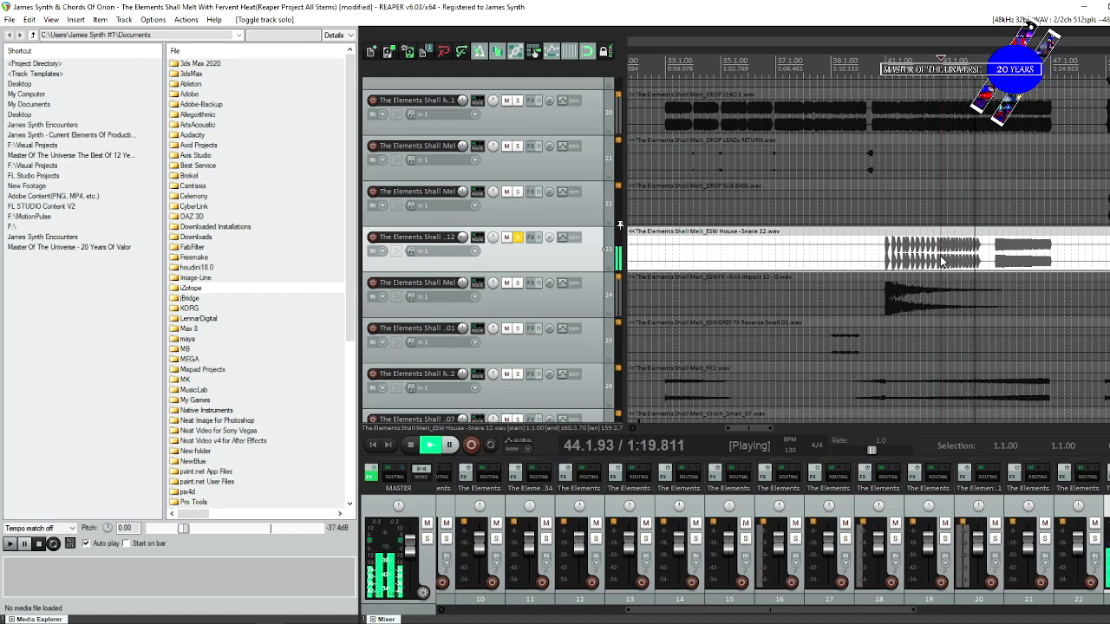
pyautogui.press('space')
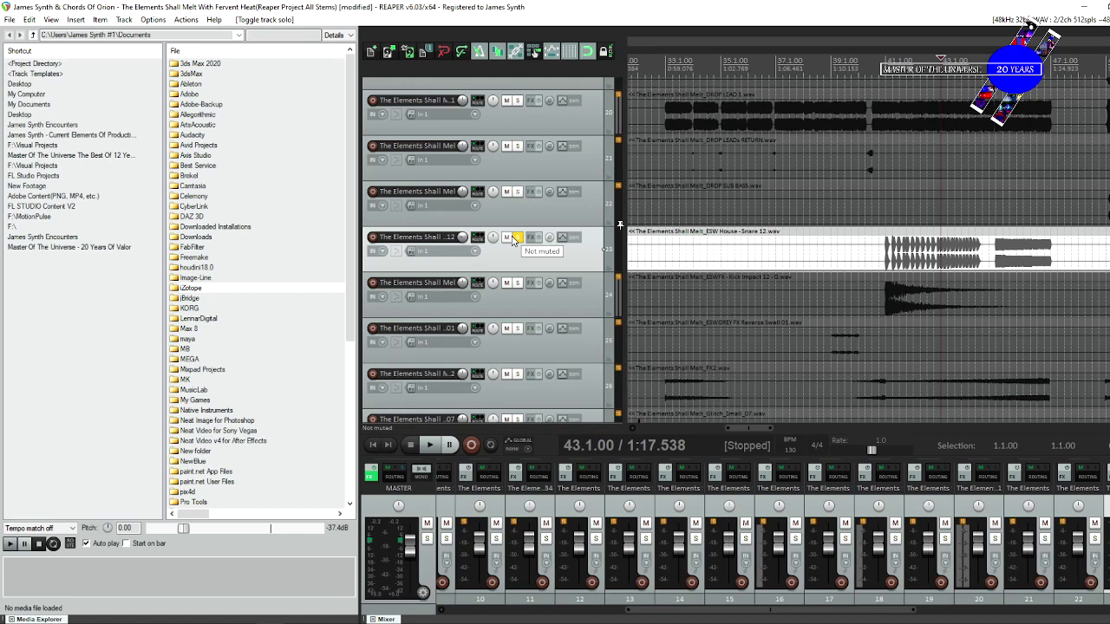
# Unsolo the ESW House - Snare 12 track, leaving it unmuted.
pyautogui.click(512, 241)
pyautogui.click(512, 241)
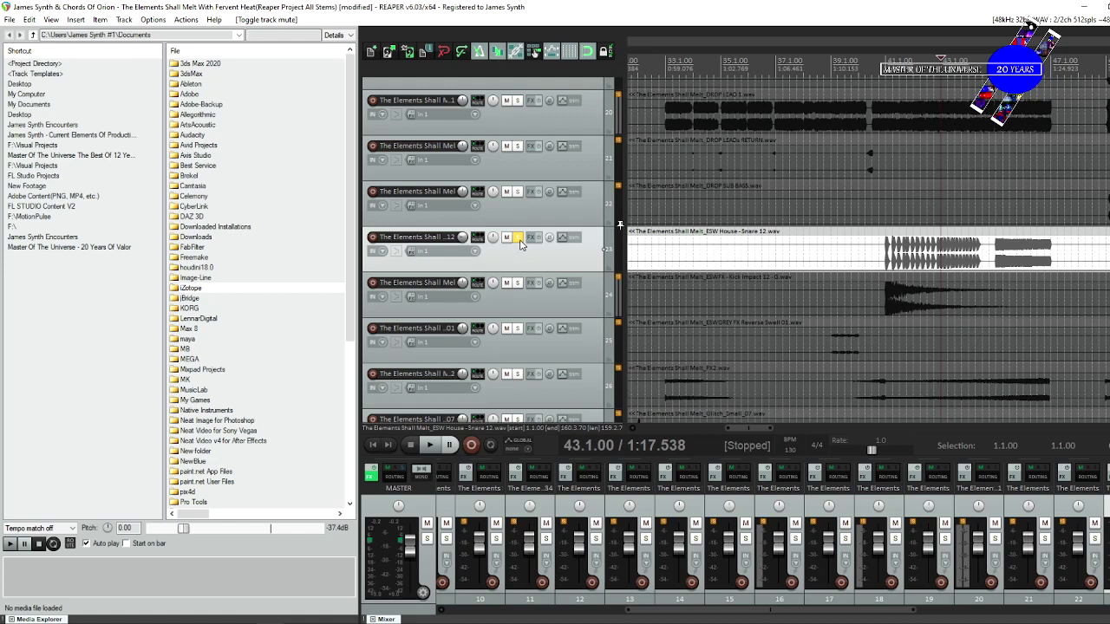
pyautogui.click(517, 241)
# Place the edit cursor at bar 49, where the DROP BASS audio begins, and solo that track.
pyautogui.scroll(-5, 867, 251)
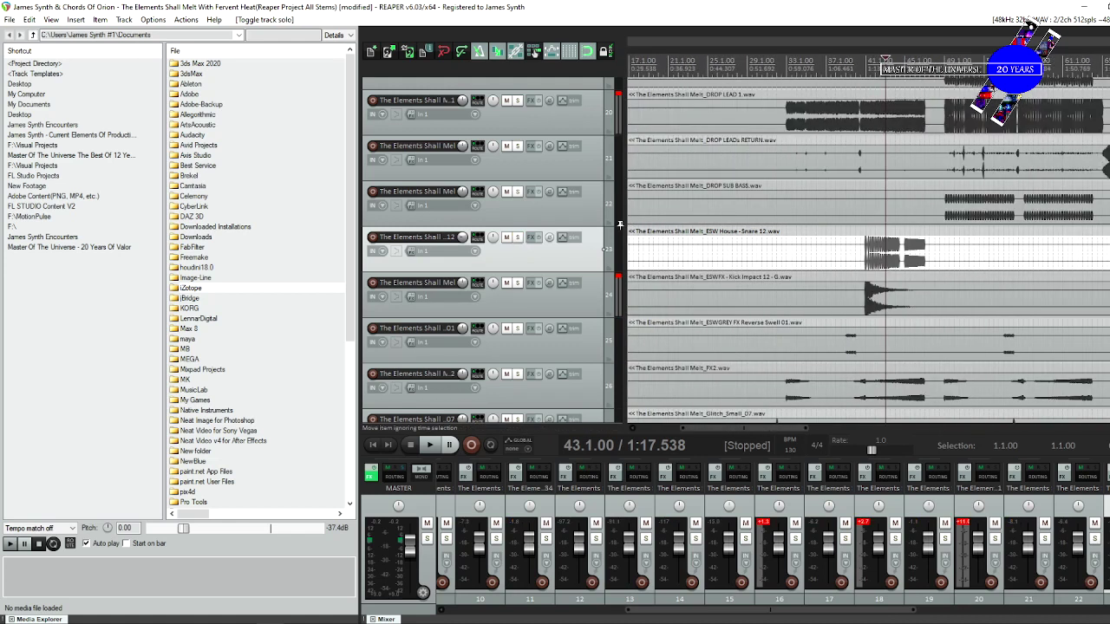
pyautogui.scroll(4, 867, 252)
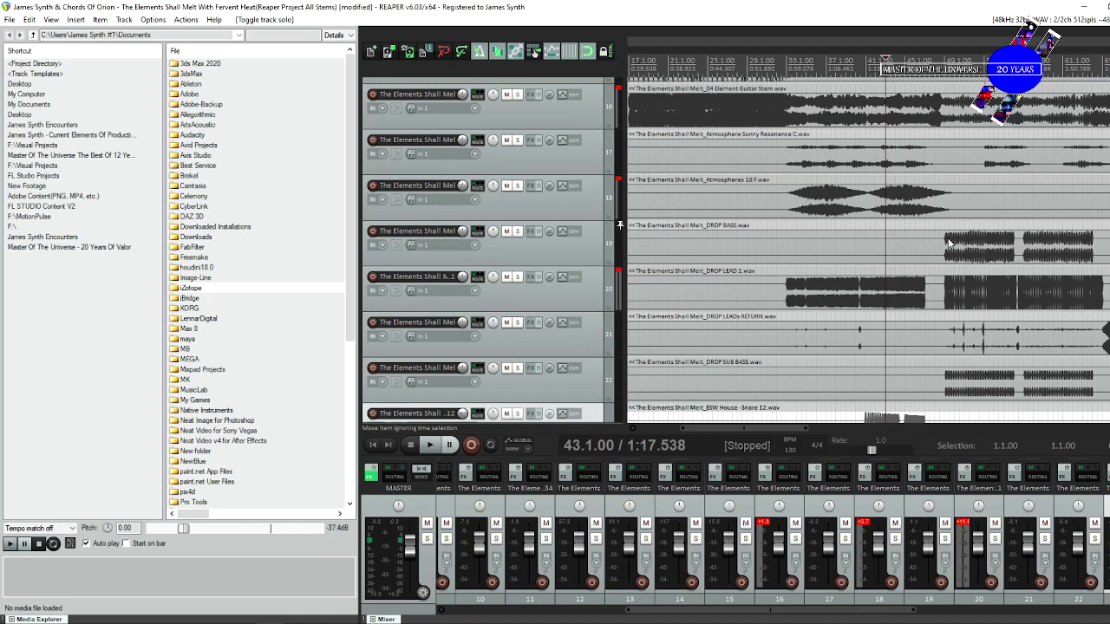
pyautogui.click(949, 243)
pyautogui.click(517, 231)
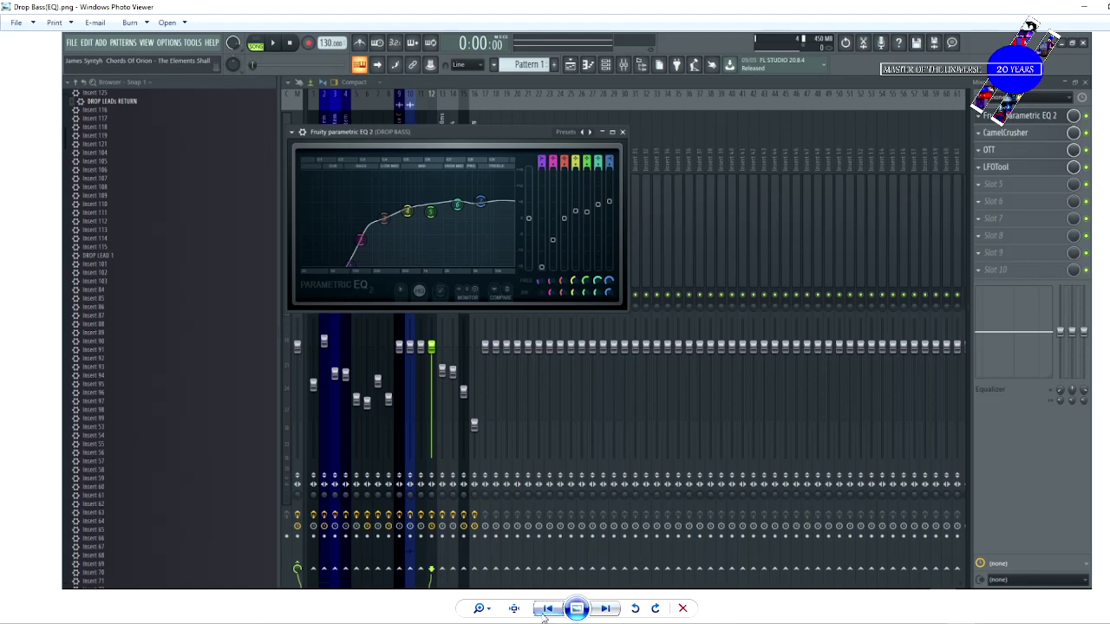
# Check the Drop Bass CamelCrusher and EQ screenshots in Windows Photo Viewer, then return to REAPER.
pyautogui.click(546, 609)
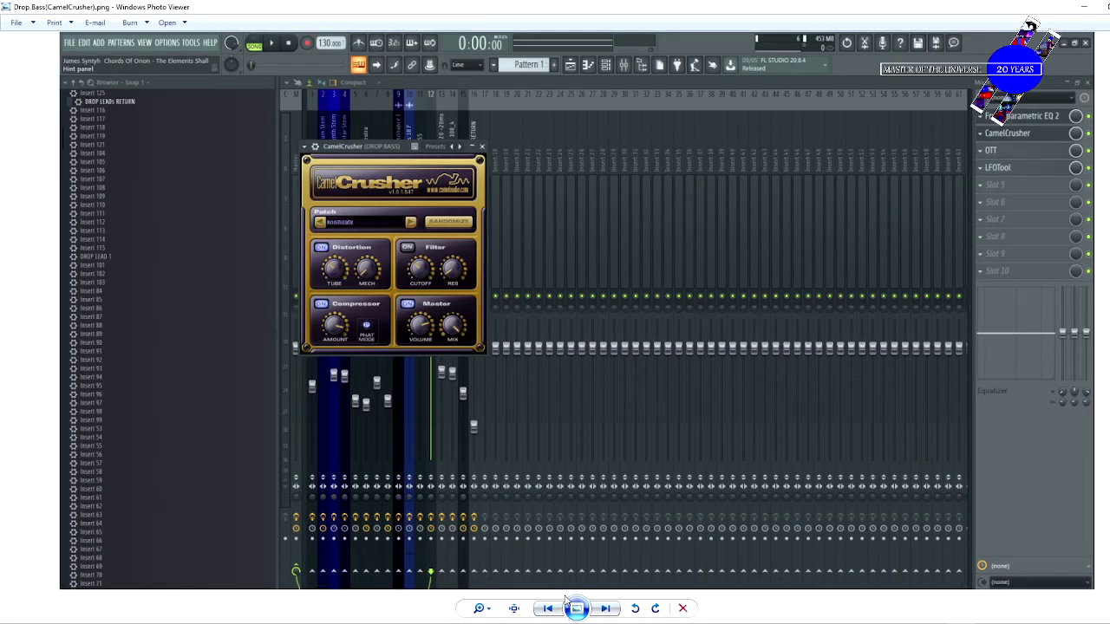
pyautogui.click(605, 609)
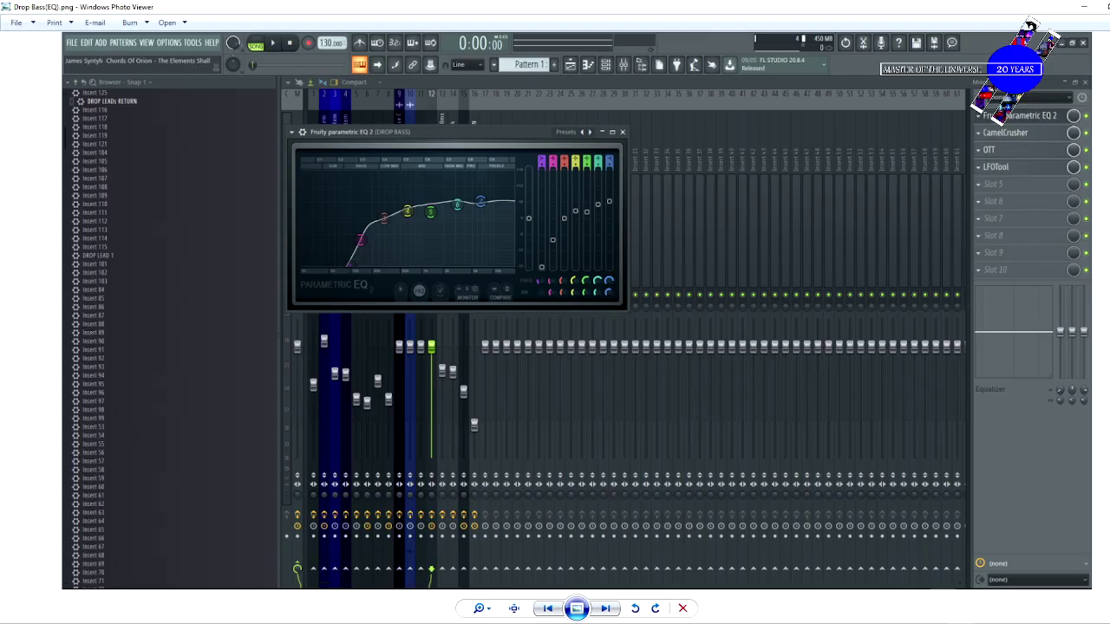
pyautogui.click(269, 579)
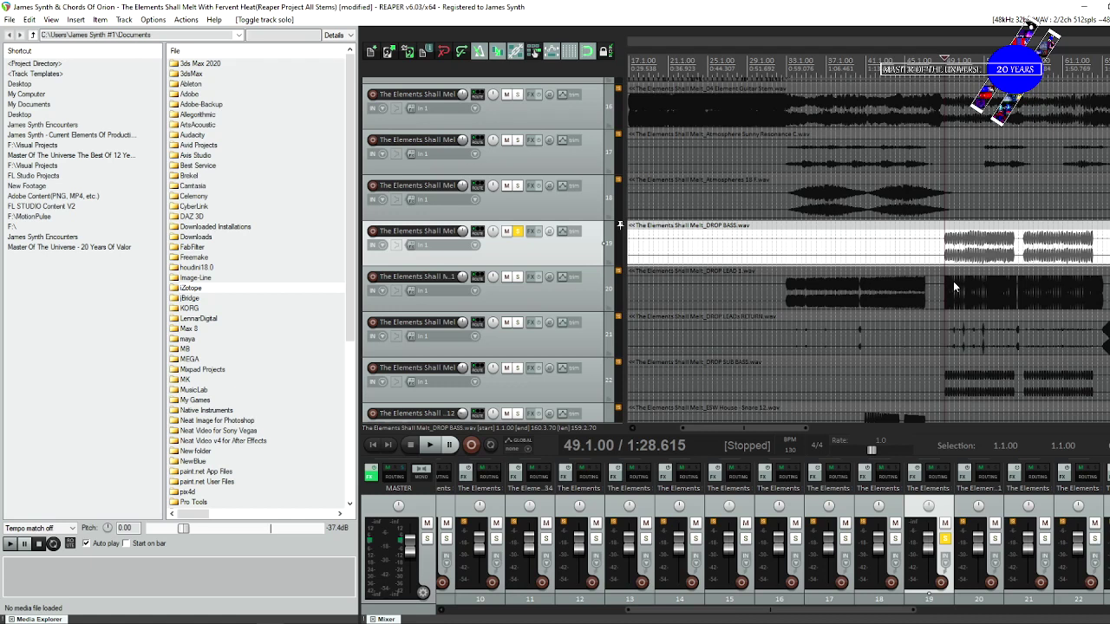
# Play the soloed DROP BASS track from bar 49 and turn off the metronome during playback.
pyautogui.press('space')
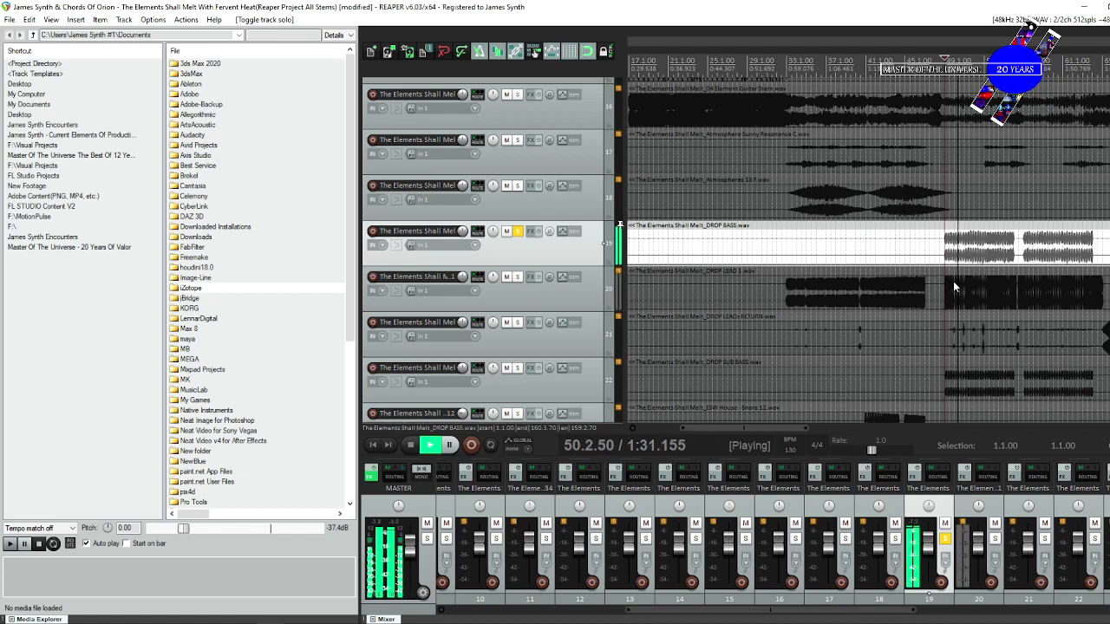
pyautogui.click(496, 51)
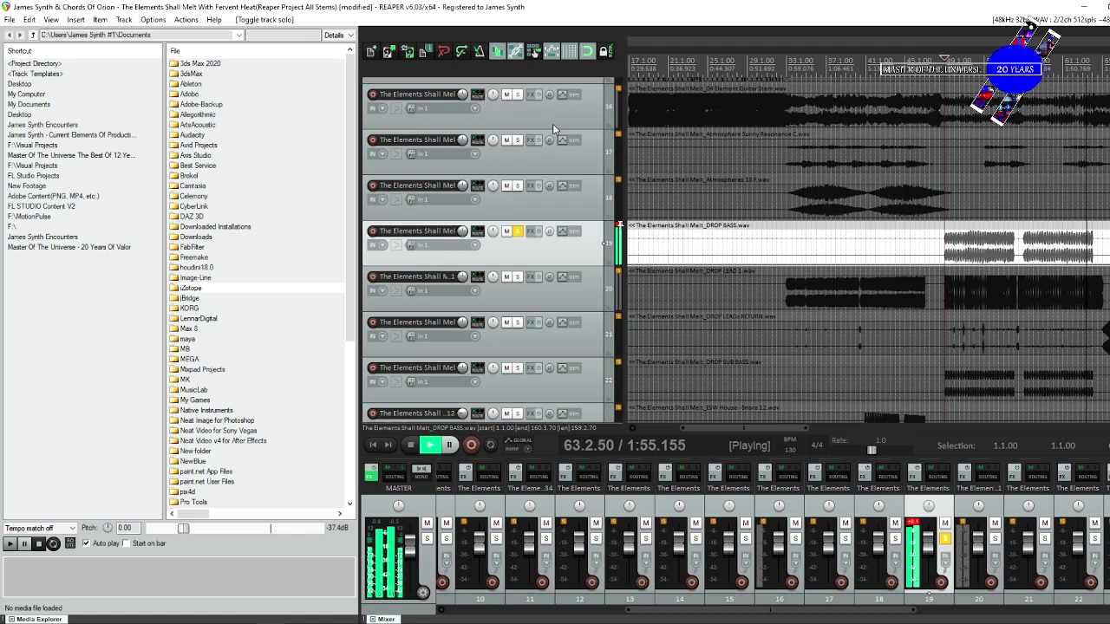
pyautogui.press('space')
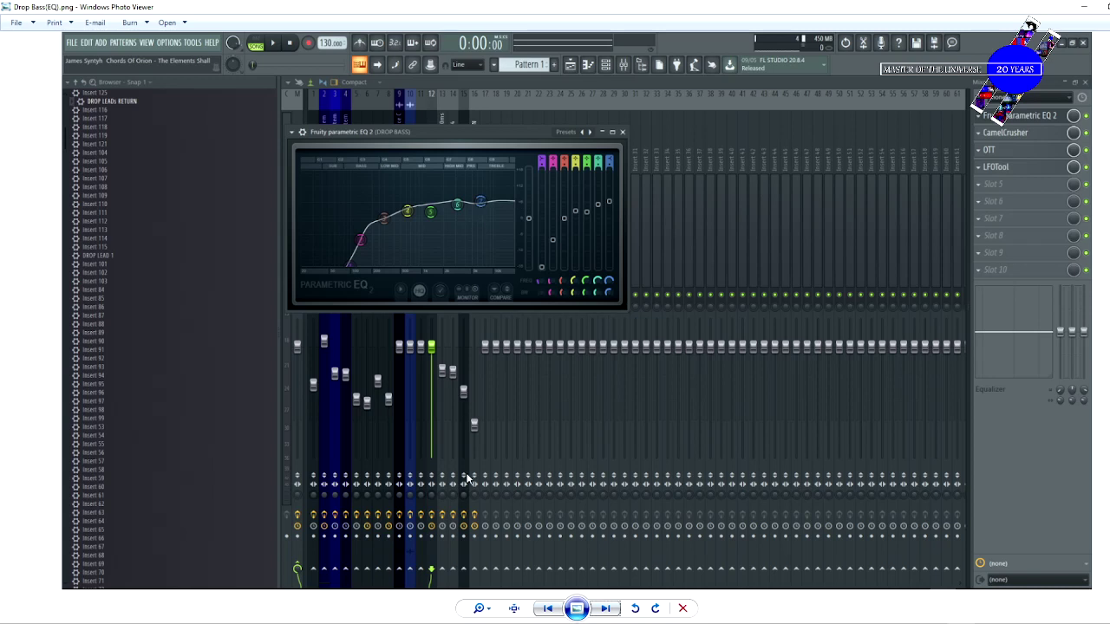
# In Windows Photo Viewer, go from the Drop Bass EQ screenshot through its CamelCrusher, OTT and LFOTool SC screenshots.
pyautogui.press('Right')
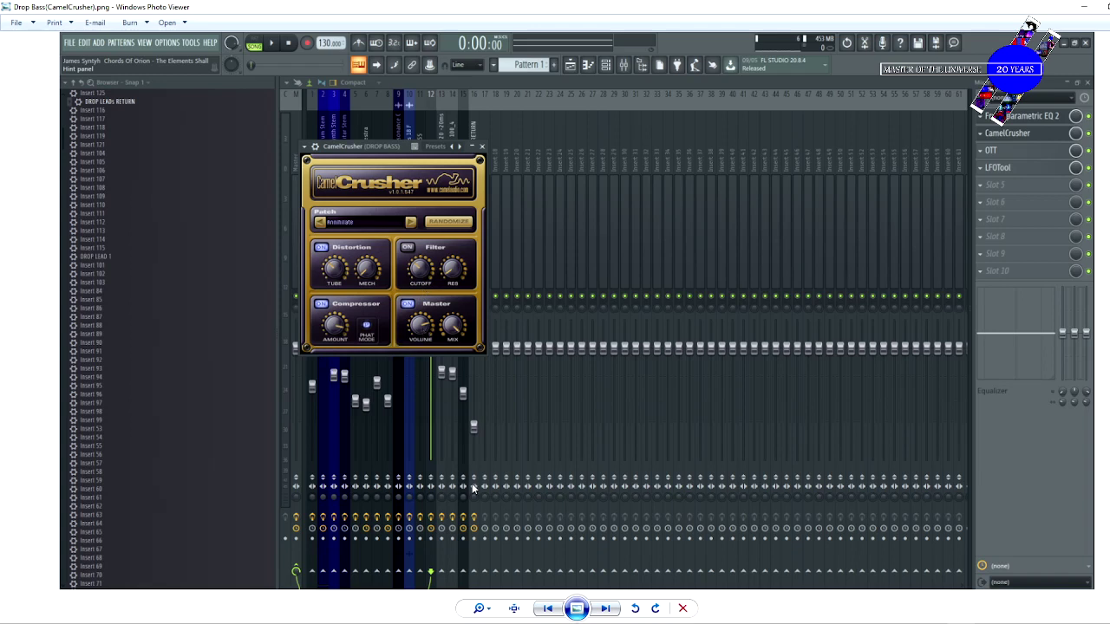
pyautogui.click(555, 609)
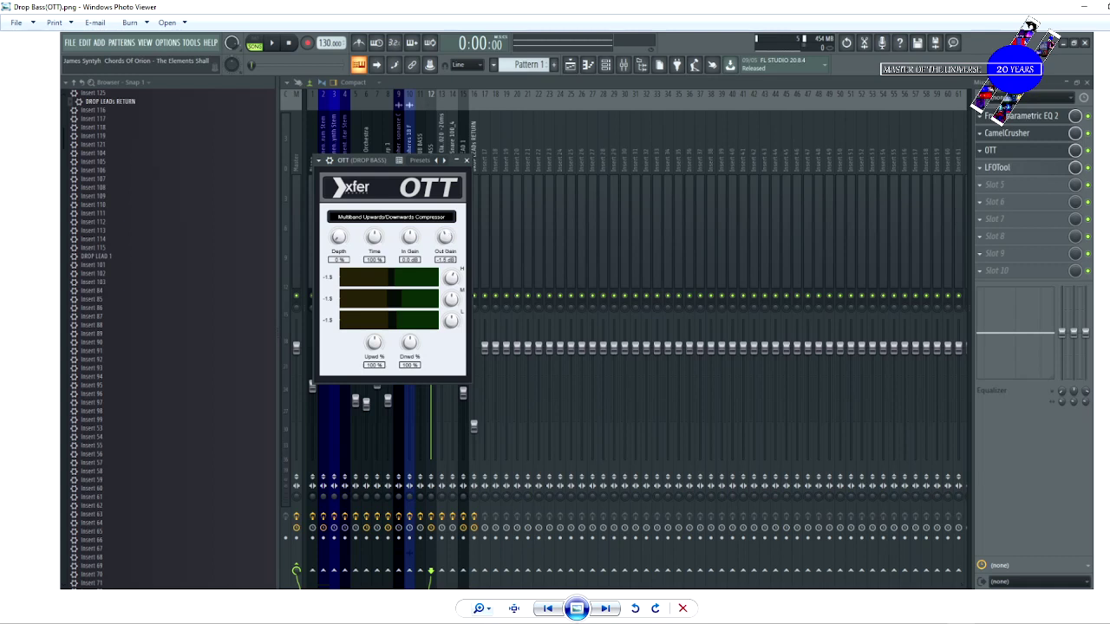
pyautogui.click(548, 607)
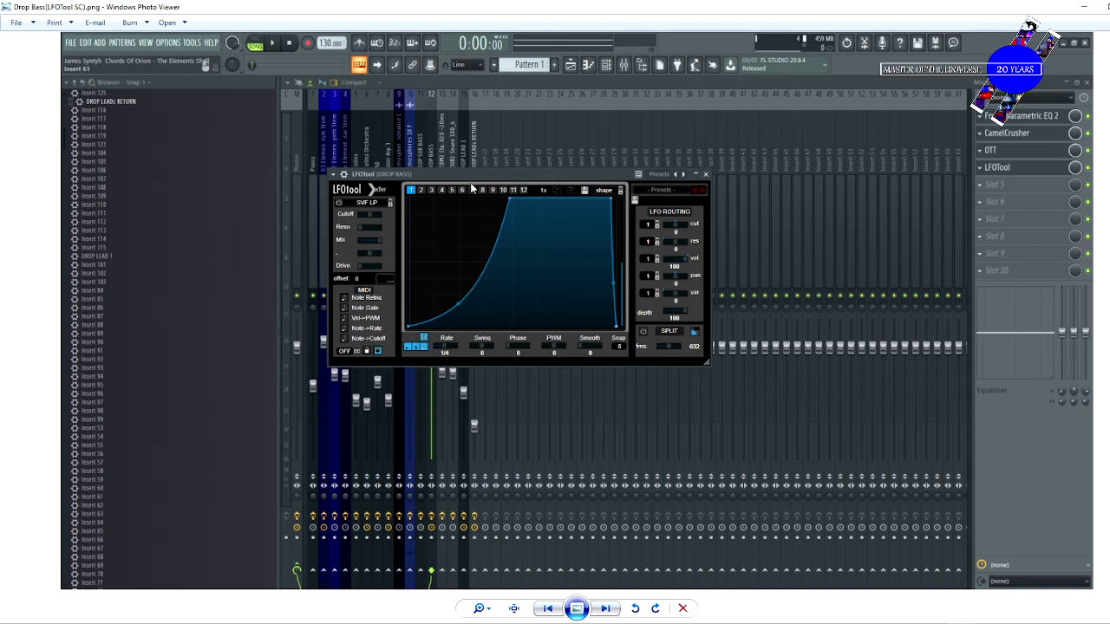
# View the Claps & Snares(EQ) screenshot and continue to the Drop Lead(EQ 1) screenshot.
pyautogui.click(537, 615)
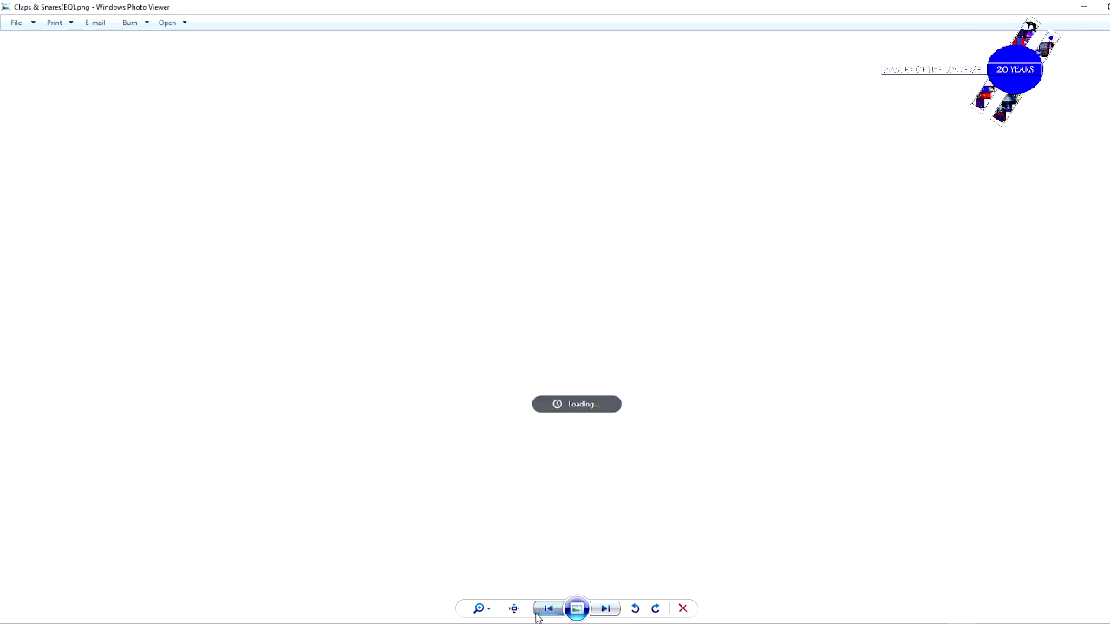
pyautogui.moveTo(518, 623)
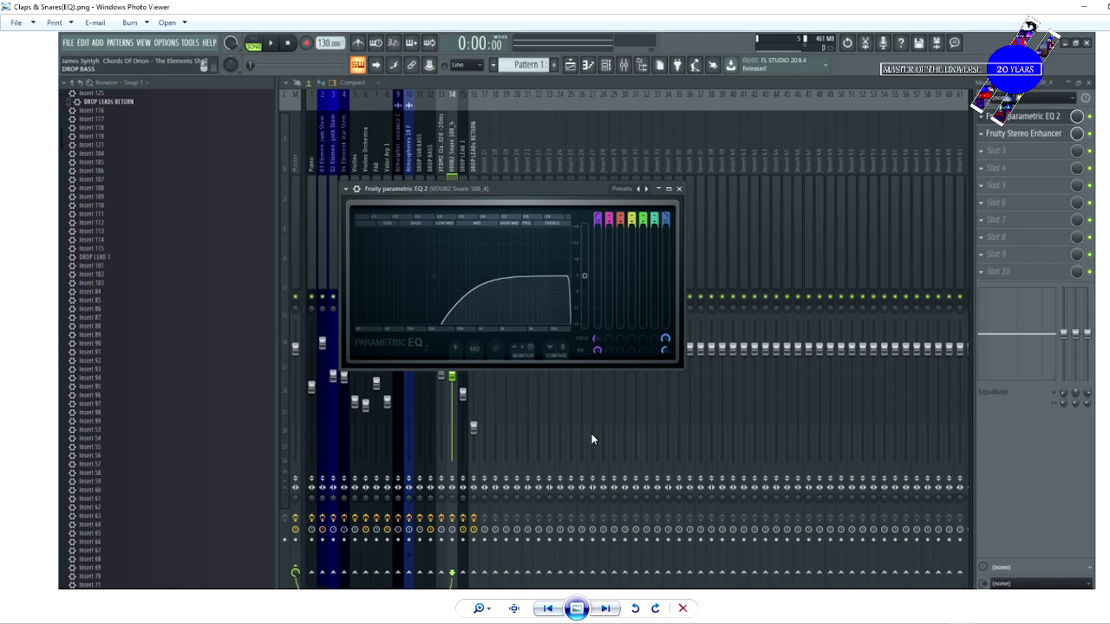
pyautogui.click(544, 610)
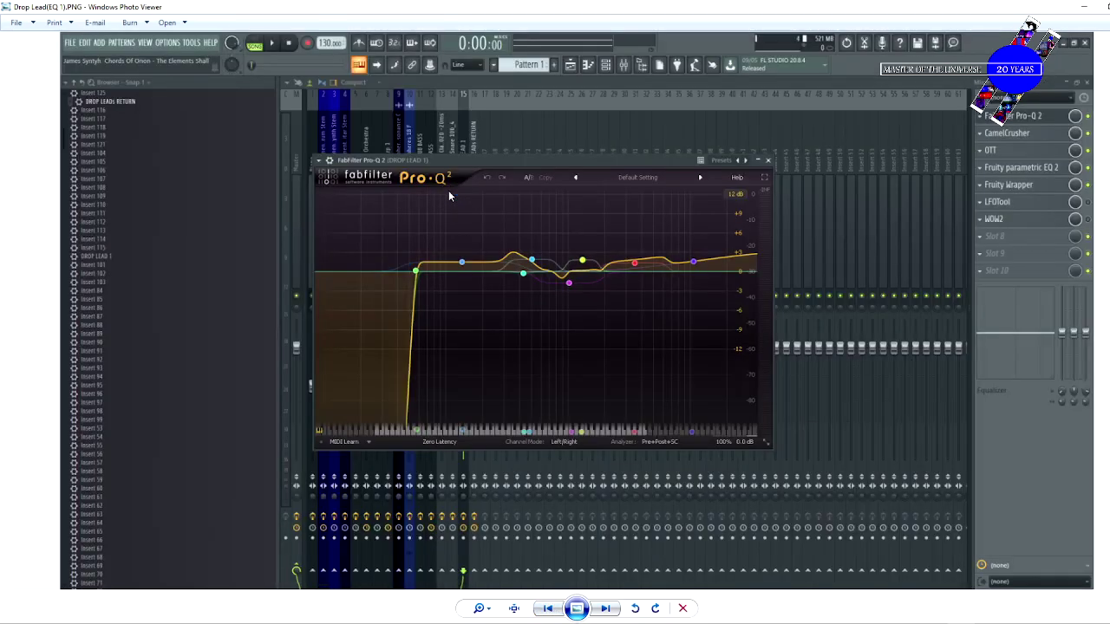
# Return to REAPER, solo DROP LEAD 1 instead of DROP BASS, and place the edit cursor at bar 33.
pyautogui.click(604, 608)
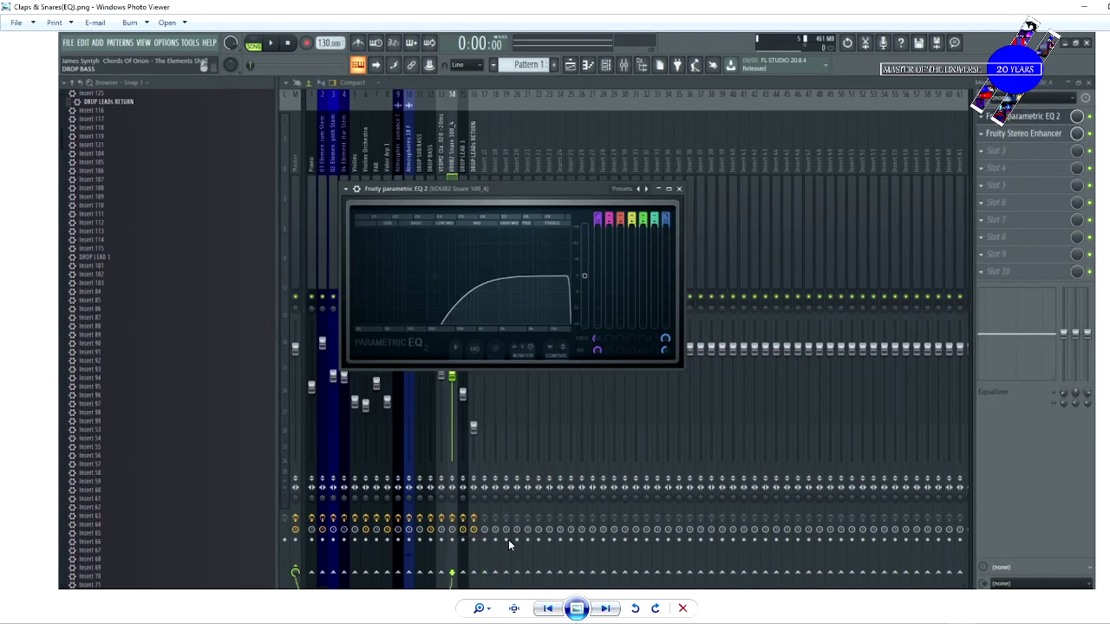
pyautogui.click(270, 623)
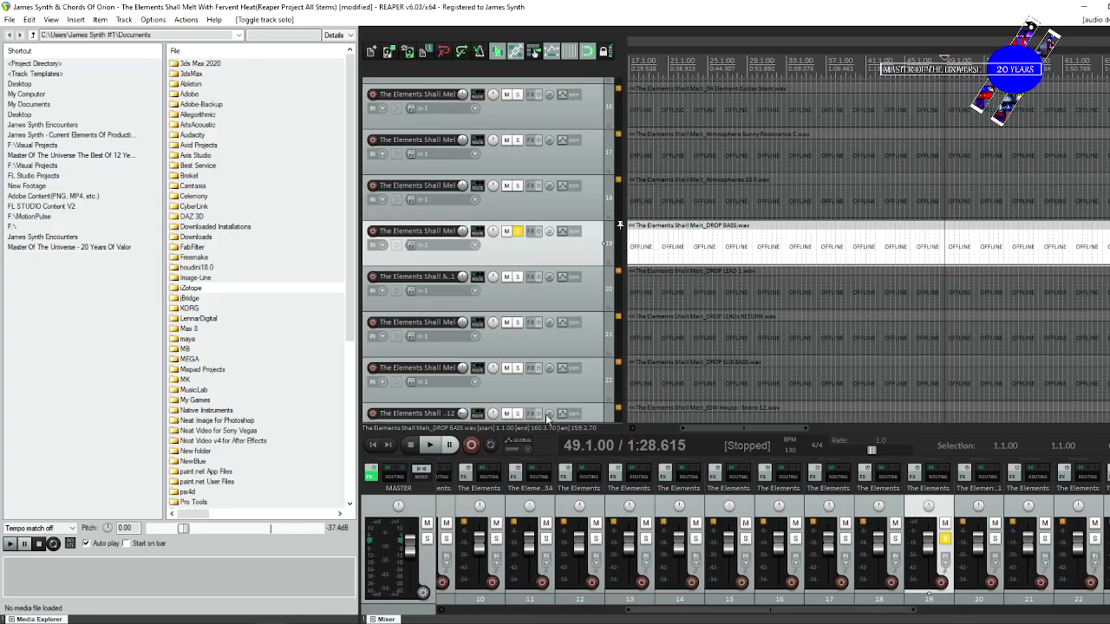
pyautogui.click(517, 278)
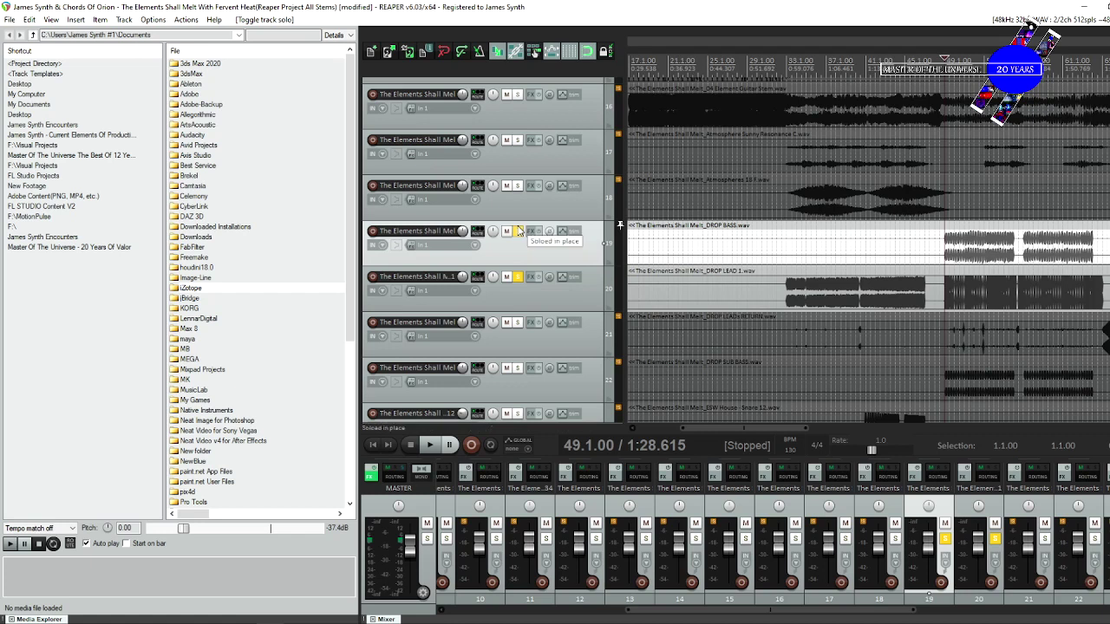
pyautogui.click(518, 230)
pyautogui.click(784, 295)
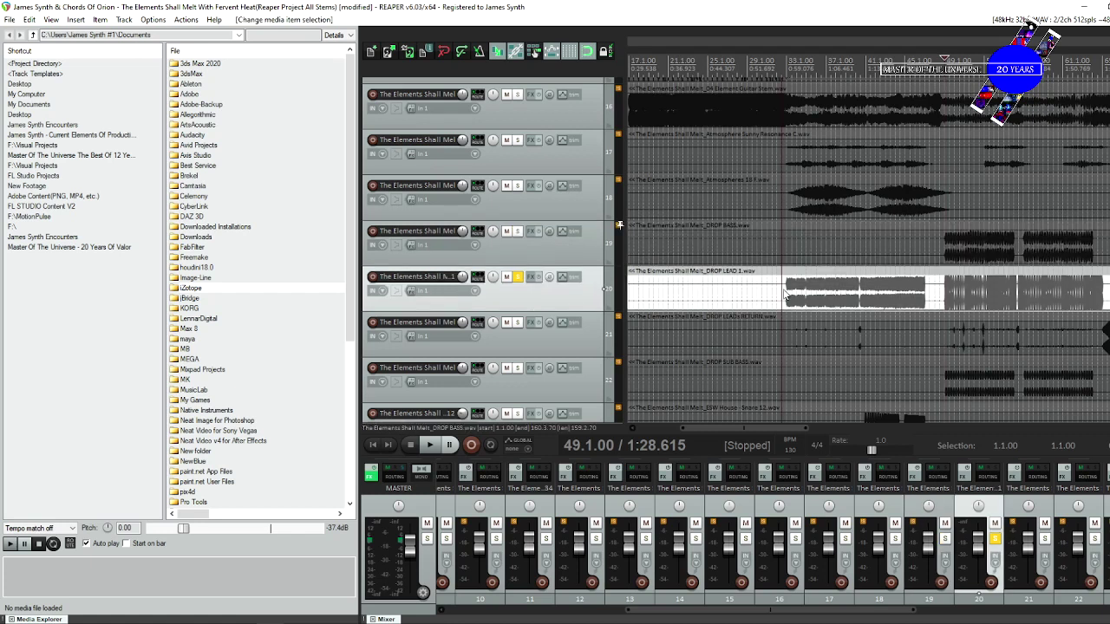
pyautogui.click(786, 295)
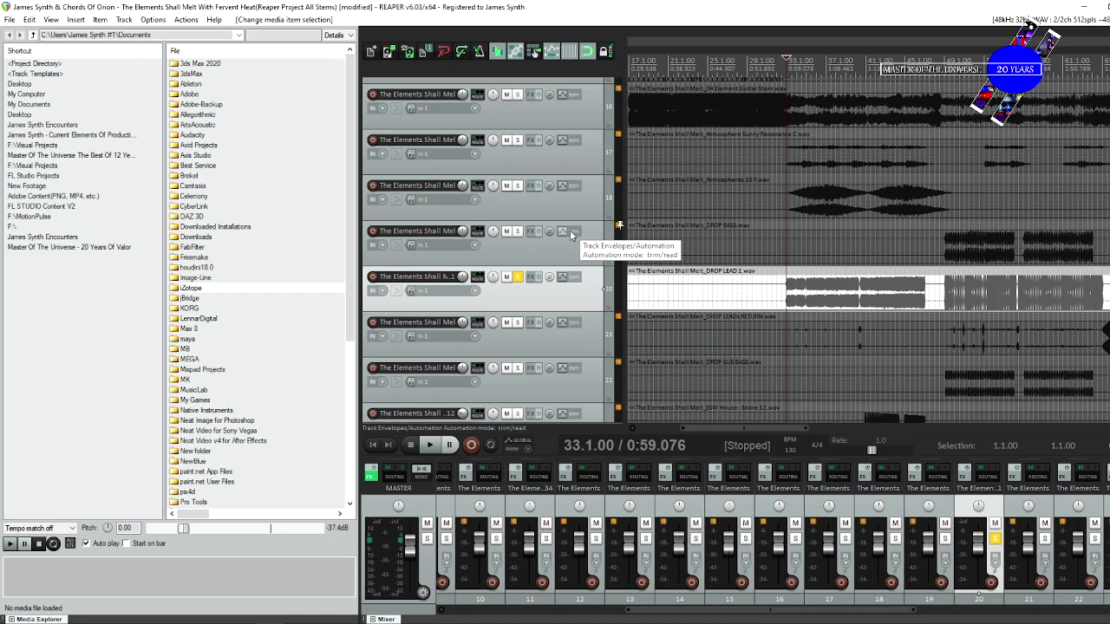
# Play the soloed DROP LEAD 1 track from bar 33, checking the Twitch Stream Manager in Brave in between, and stop playback.
pyautogui.press('space')
pyautogui.press('space')
pyautogui.moveTo(69, 623)
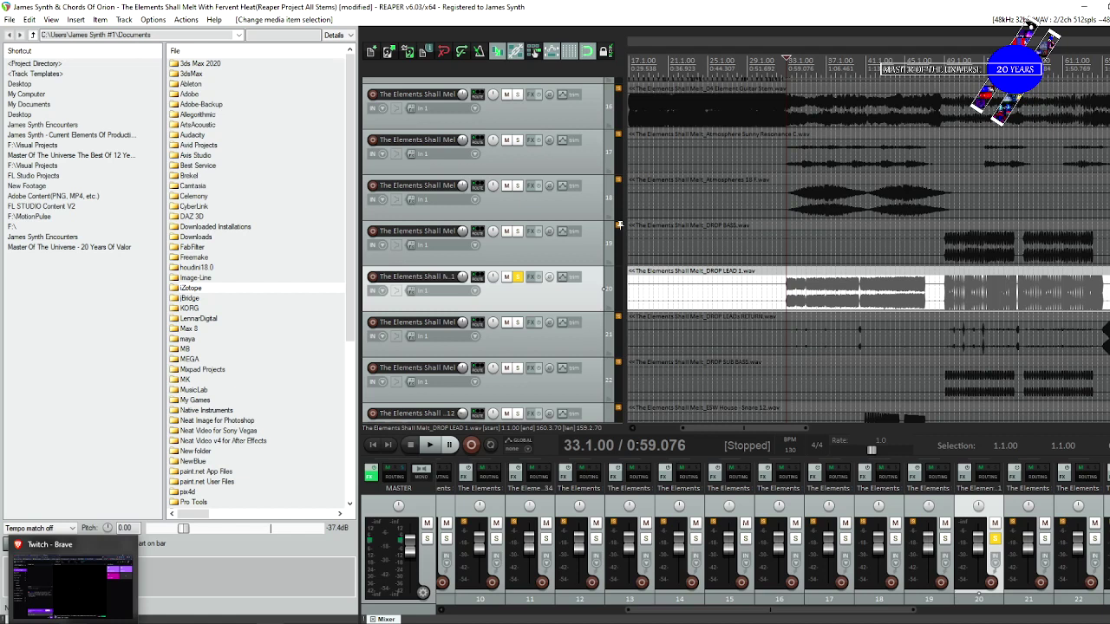
pyautogui.click(59, 610)
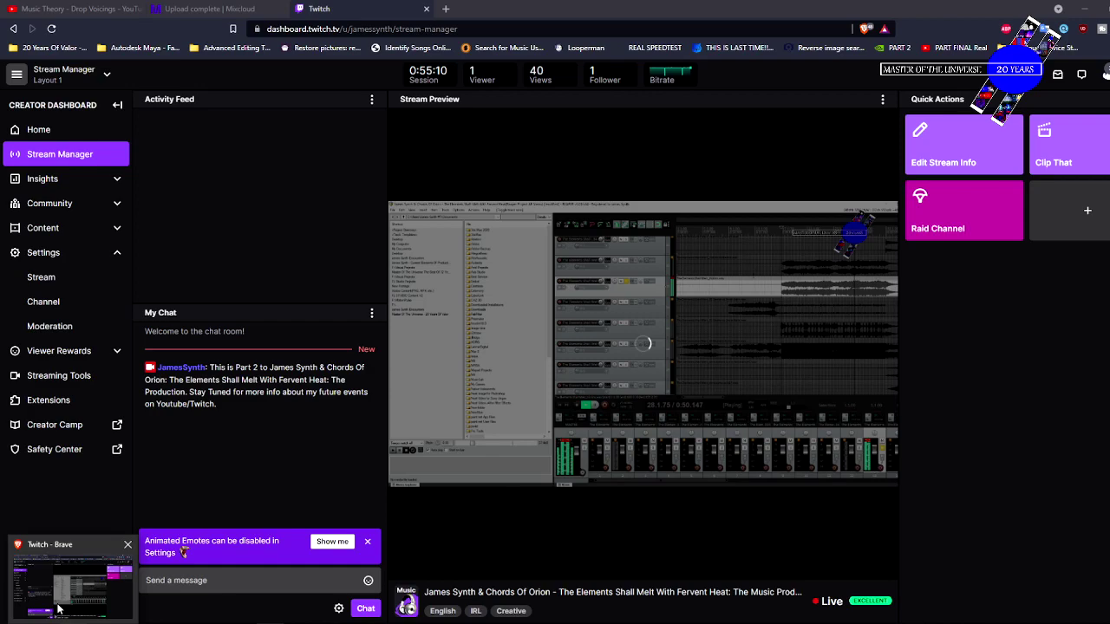
pyautogui.click(58, 609)
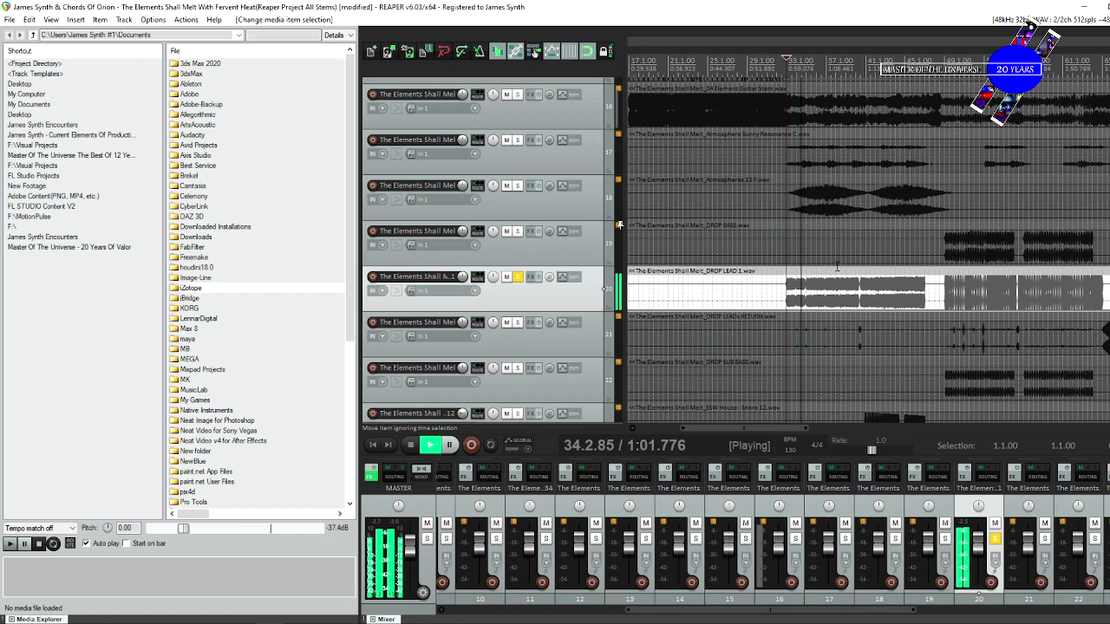
pyautogui.press('space')
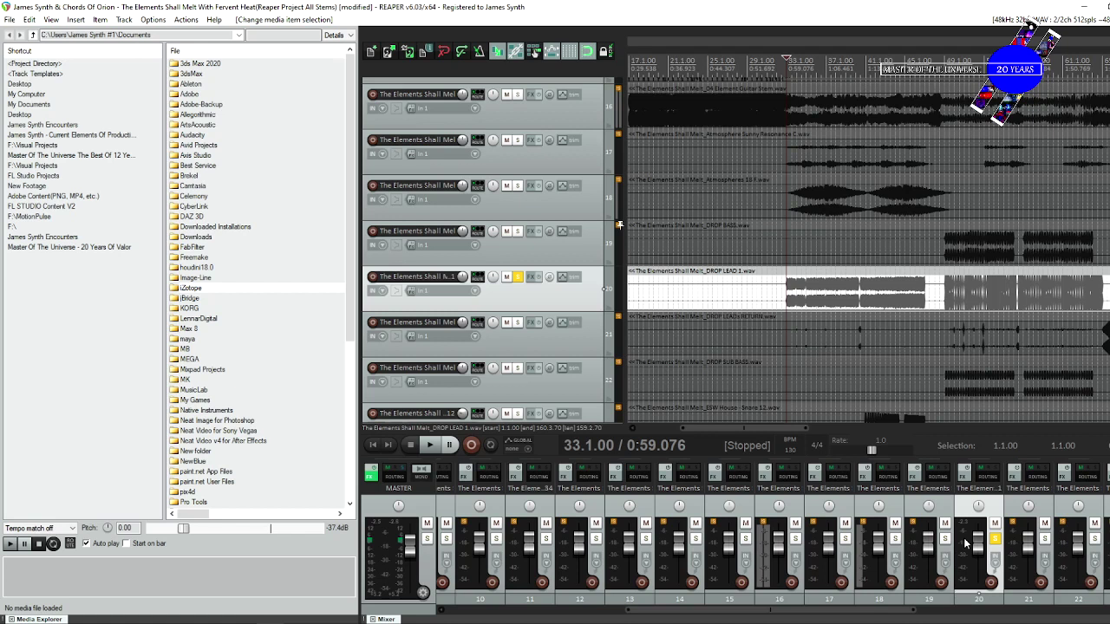
pyautogui.moveTo(977, 544)
pyautogui.click(525, 324)
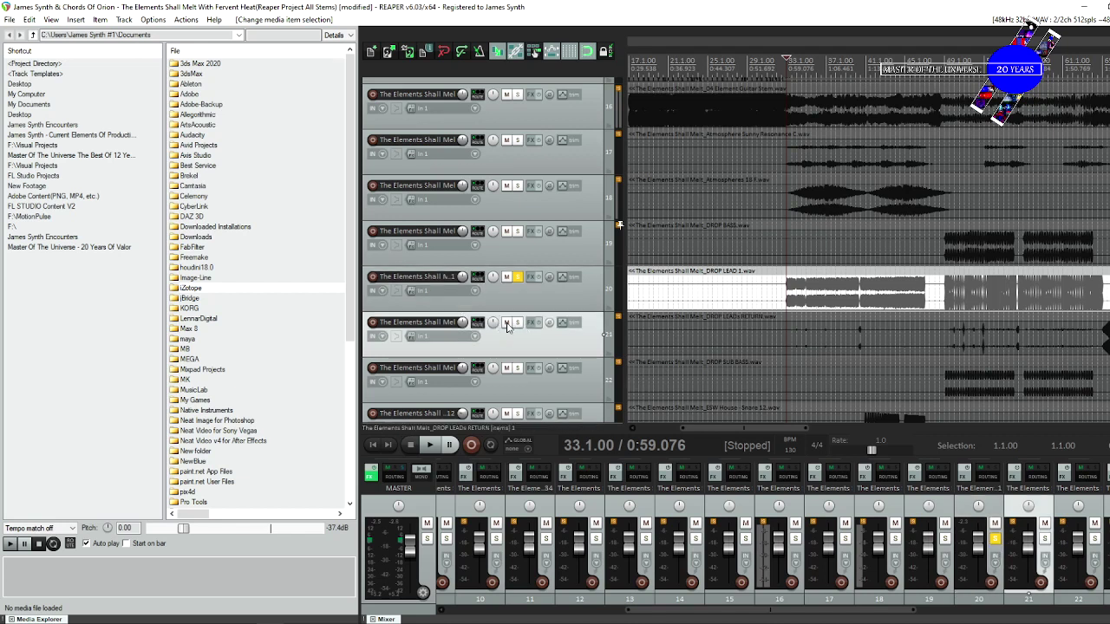
pyautogui.click(517, 323)
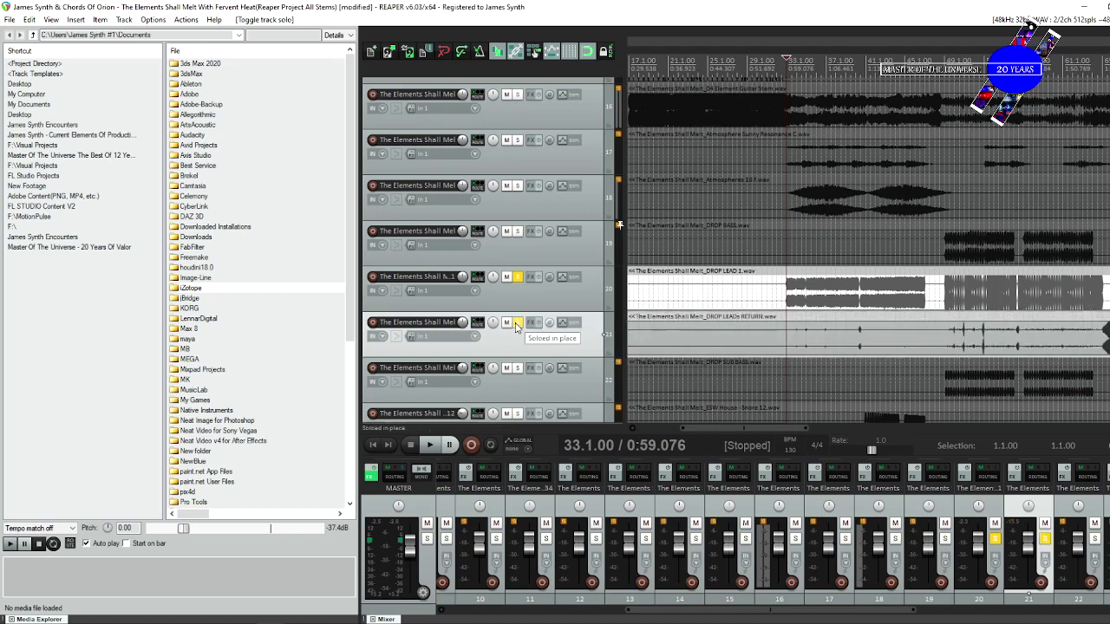
pyautogui.click(516, 324)
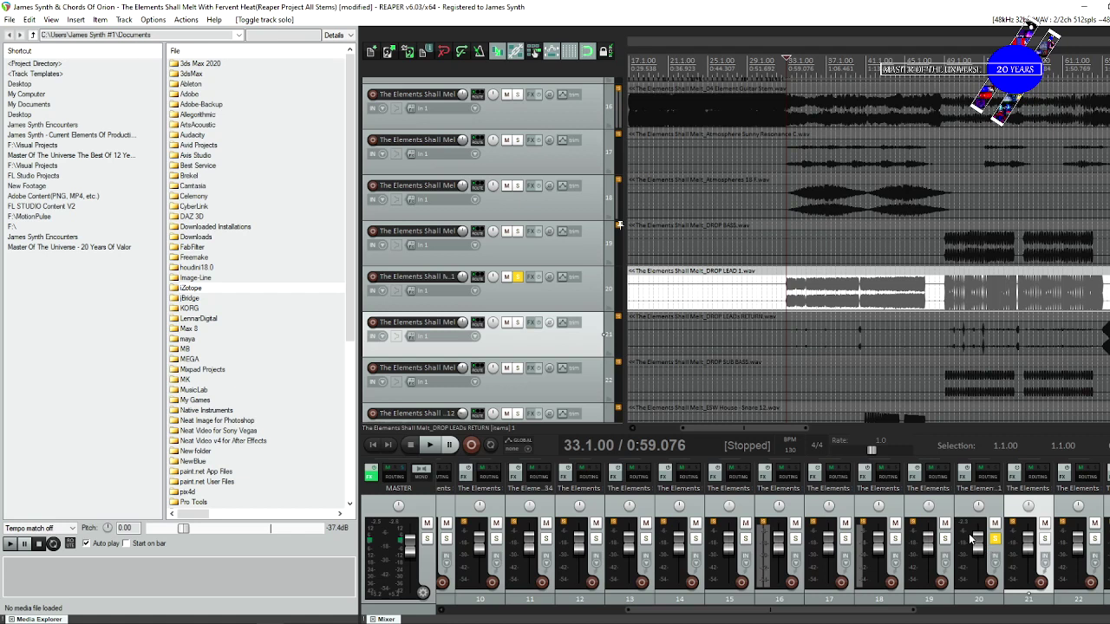
# Lower the DROP LEAD 1 track volume to -9.14 dB, audition it from bar 33 and stop playback.
pyautogui.moveTo(968, 534); pyautogui.dragTo(980, 555)
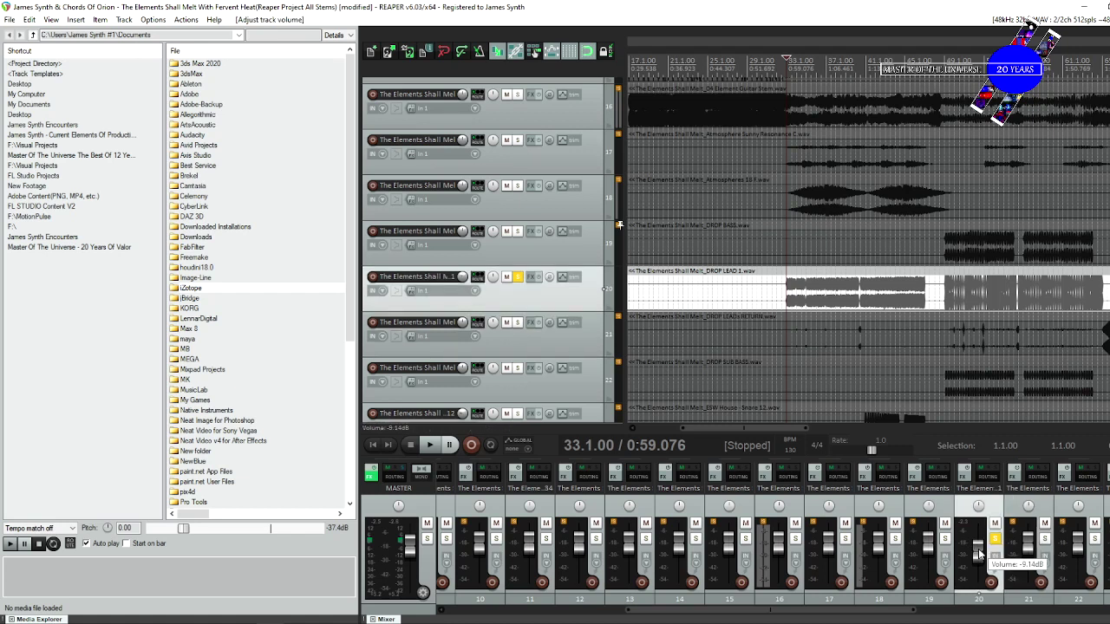
pyautogui.press('space')
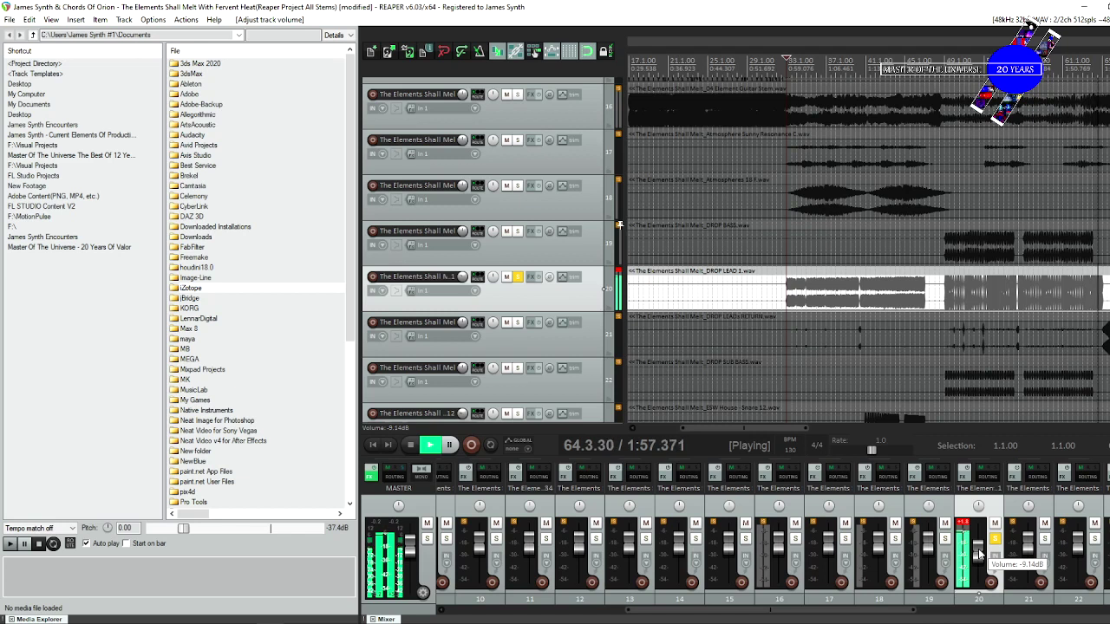
pyautogui.press('space')
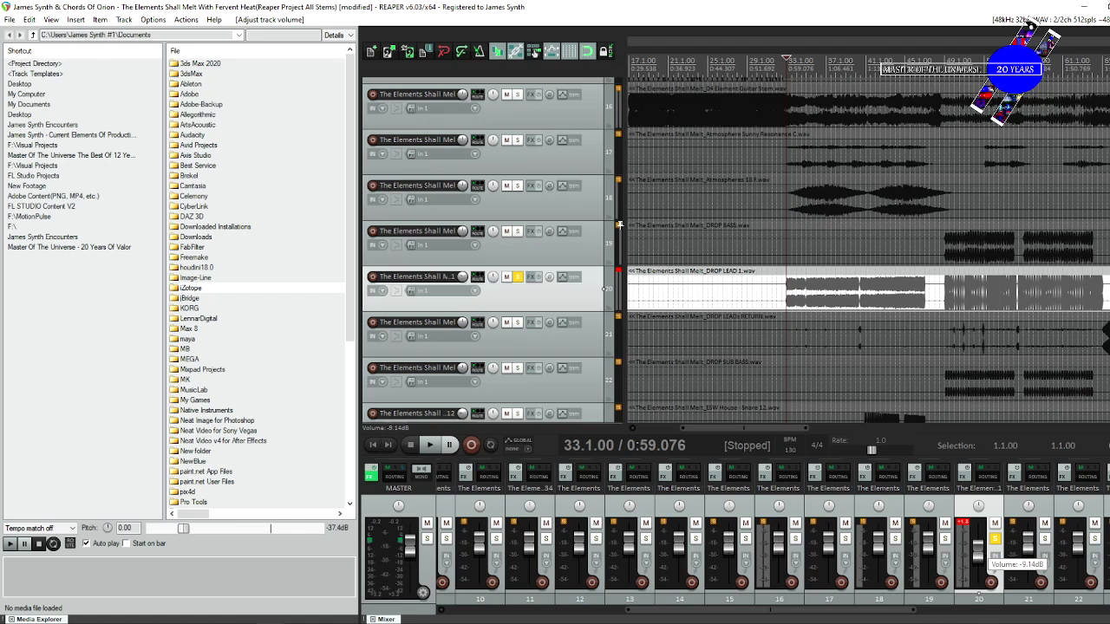
pyautogui.click(786, 284)
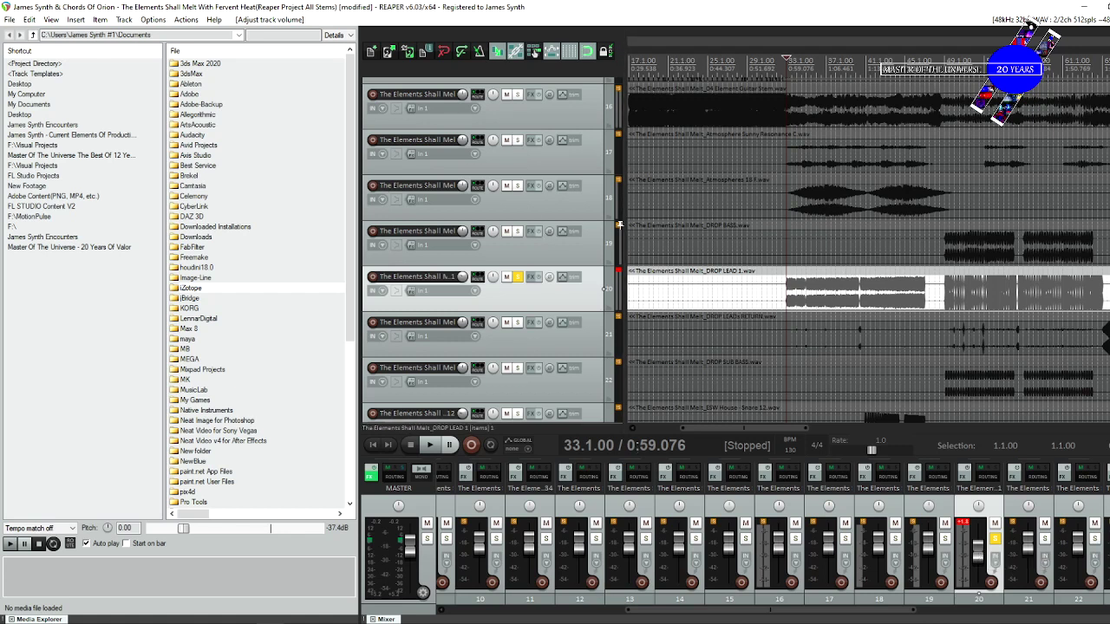
# Switch to Windows Photo Viewer and review the Drop Lead EQ 1, CamelCrusher and OTT screenshots in turn.
pyautogui.moveTo(960, 621)
pyautogui.click(961, 585)
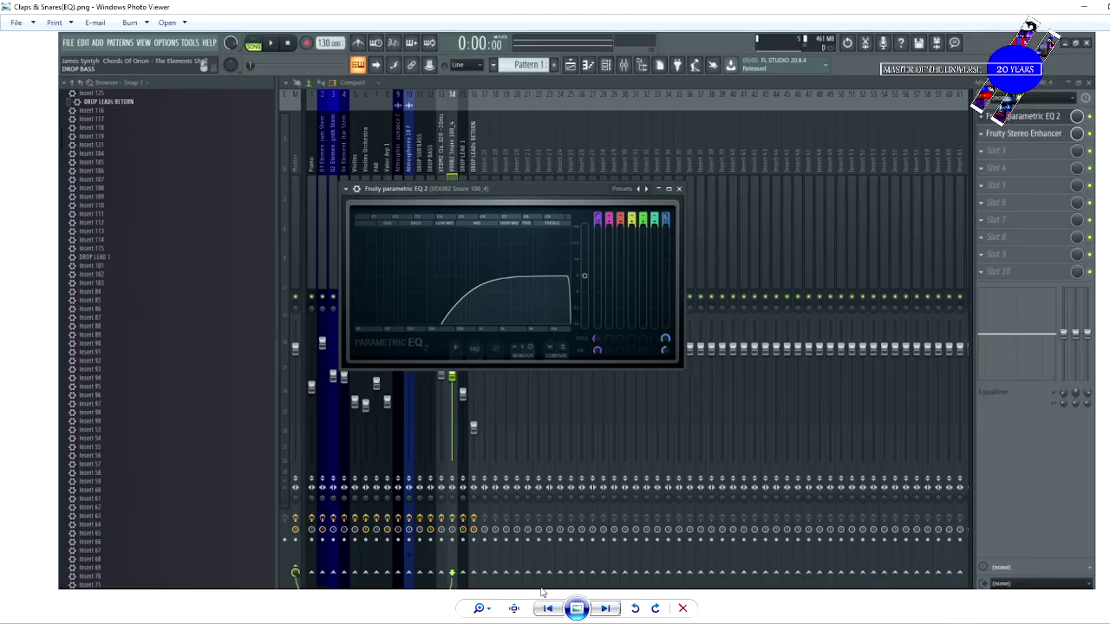
pyautogui.click(548, 609)
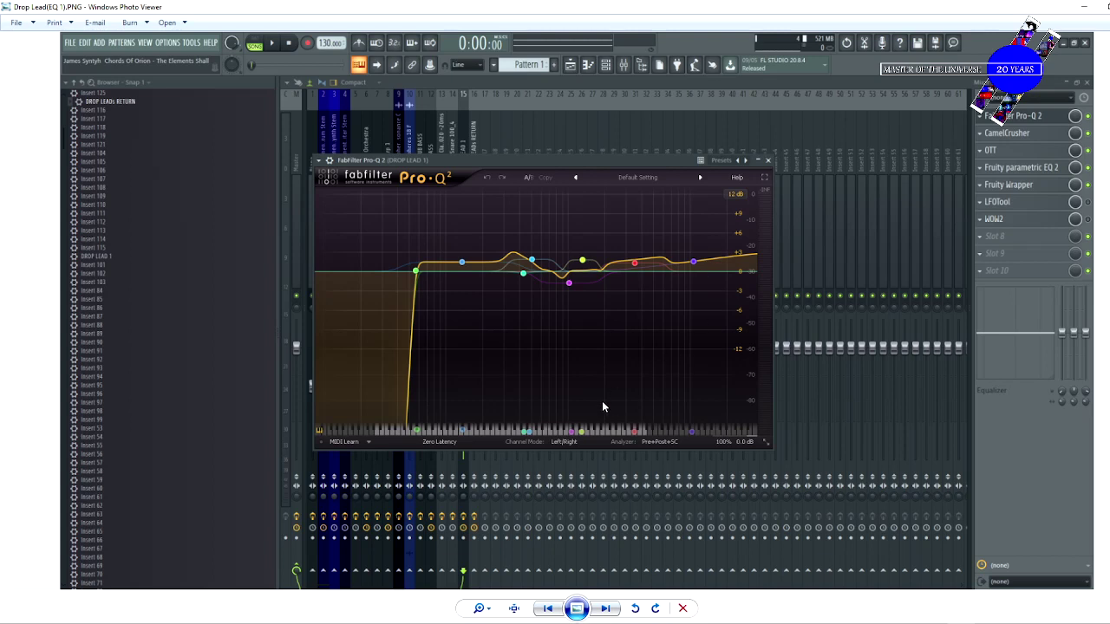
pyautogui.click(539, 610)
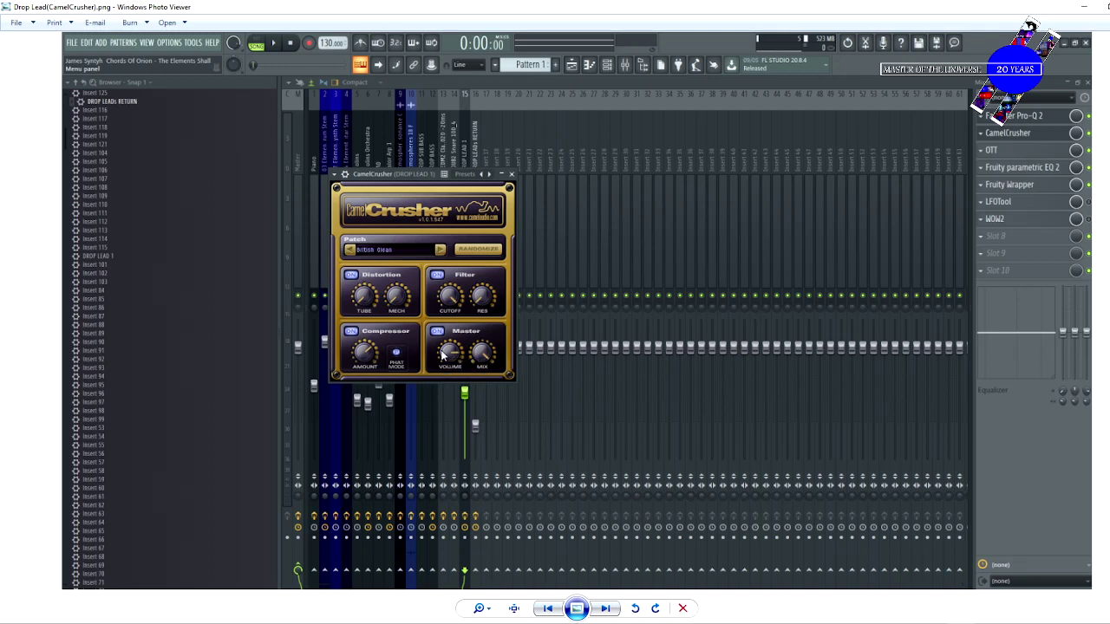
pyautogui.click(546, 608)
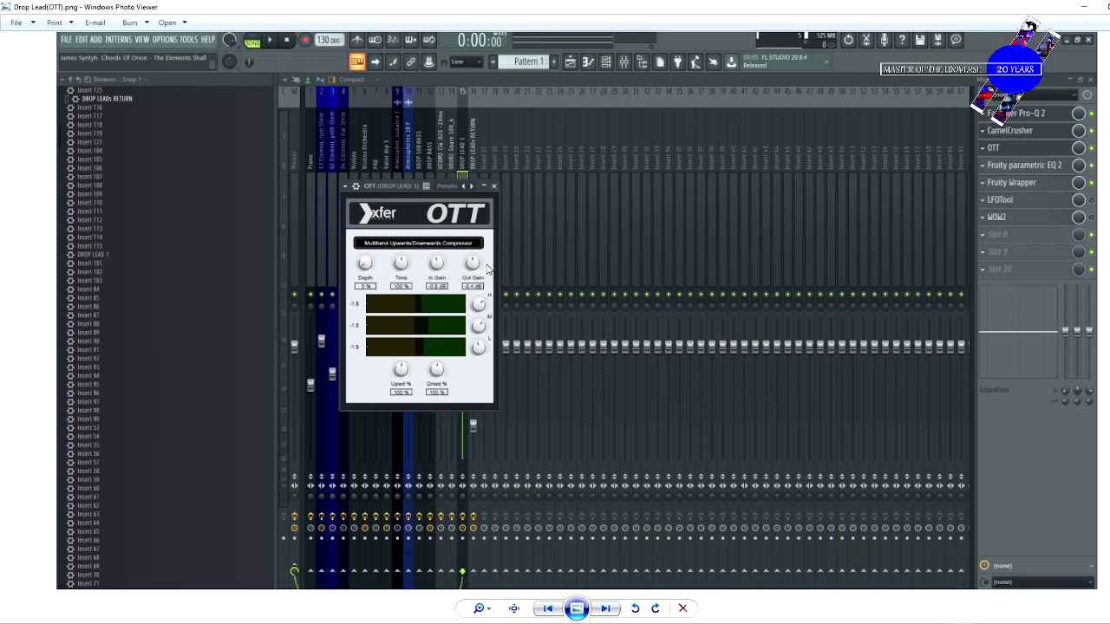
# Step past the Drop Lead OTT screenshot through the Piano images to the 02 Elements Synth Stem screenshots.
pyautogui.click(546, 608)
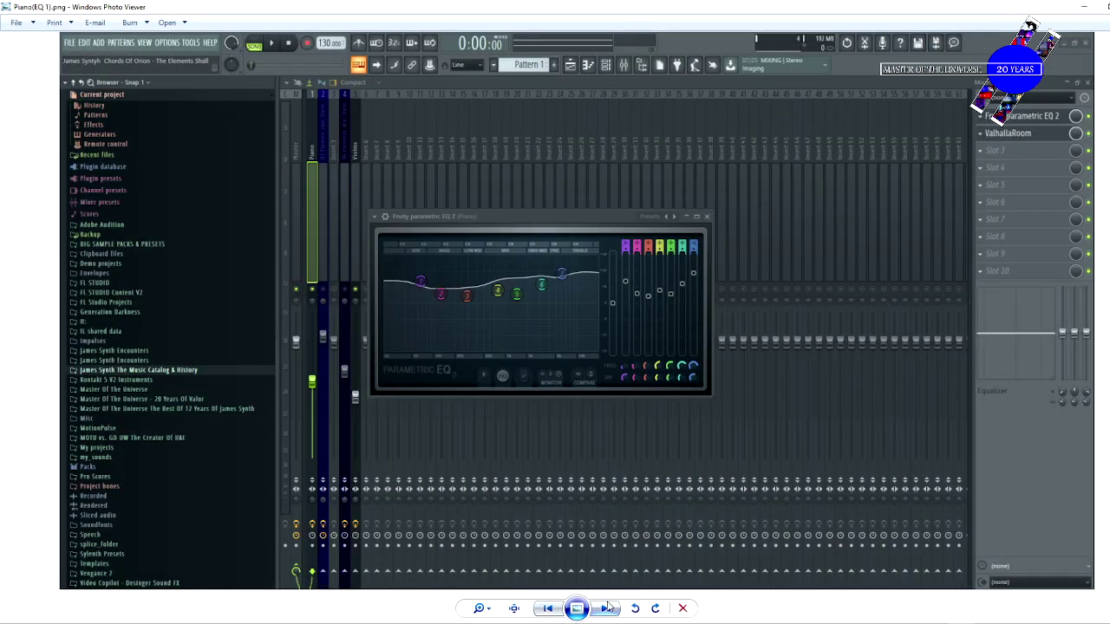
pyautogui.click(547, 608)
pyautogui.click(546, 608)
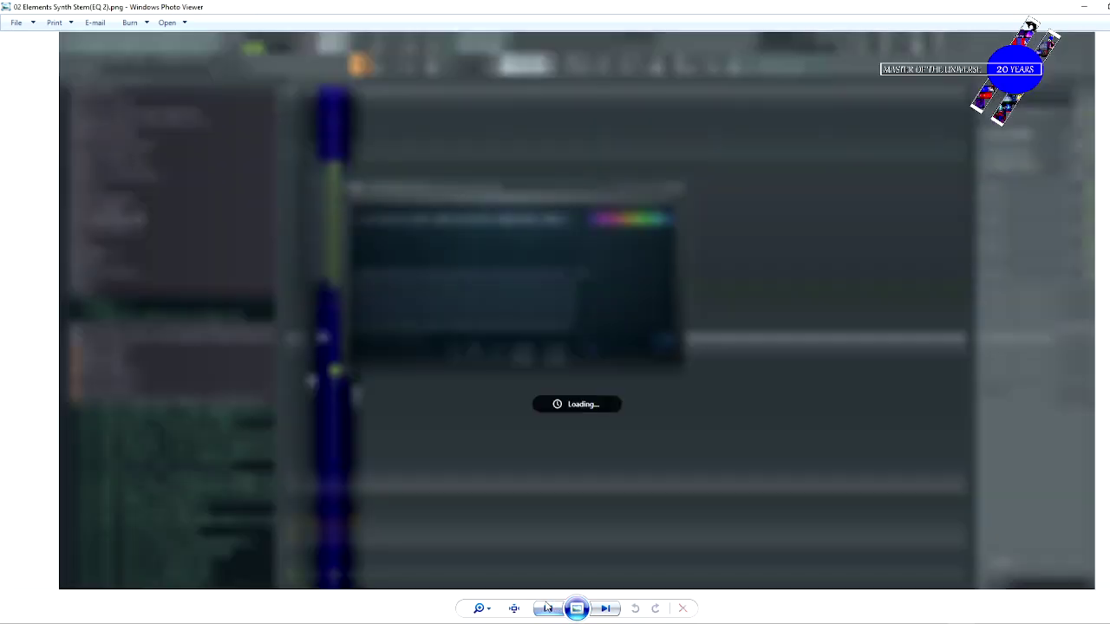
pyautogui.click(547, 608)
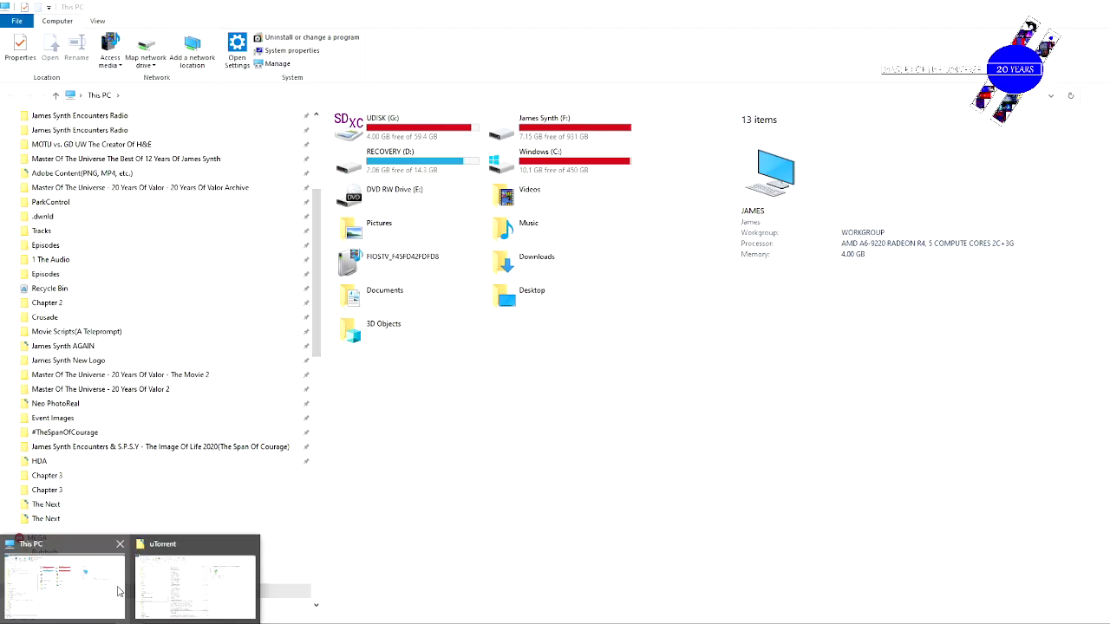
# In File Explorer, open the song's Stream Snapshots folder inside its remix video folder under Videos and look through the screenshot files.
pyautogui.click(65, 587)
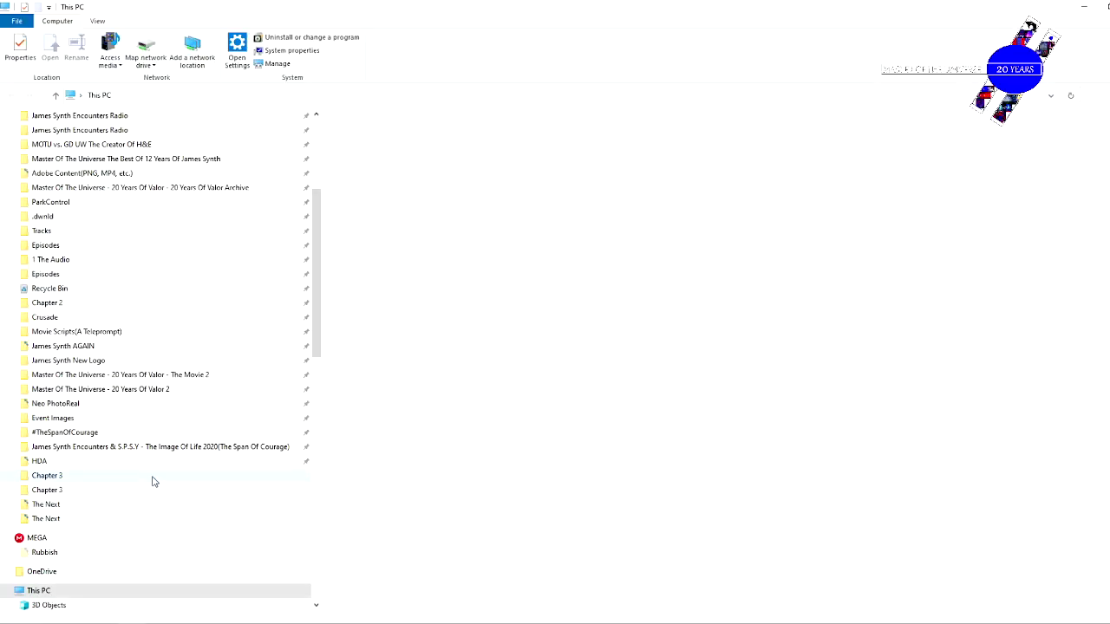
pyautogui.scroll(-4, 136, 391)
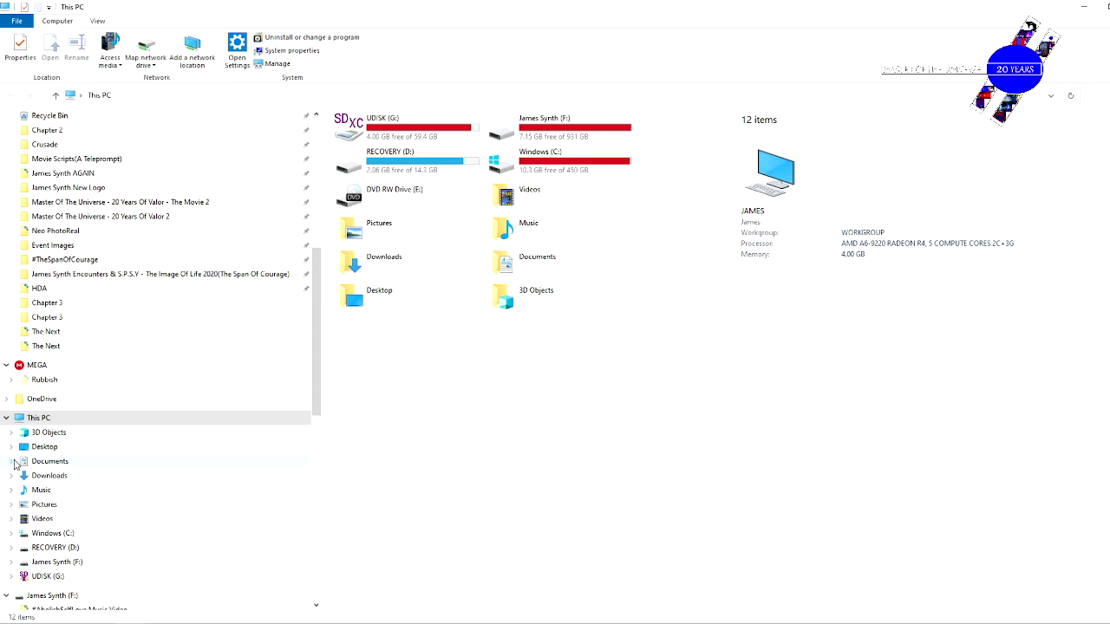
pyautogui.click(11, 519)
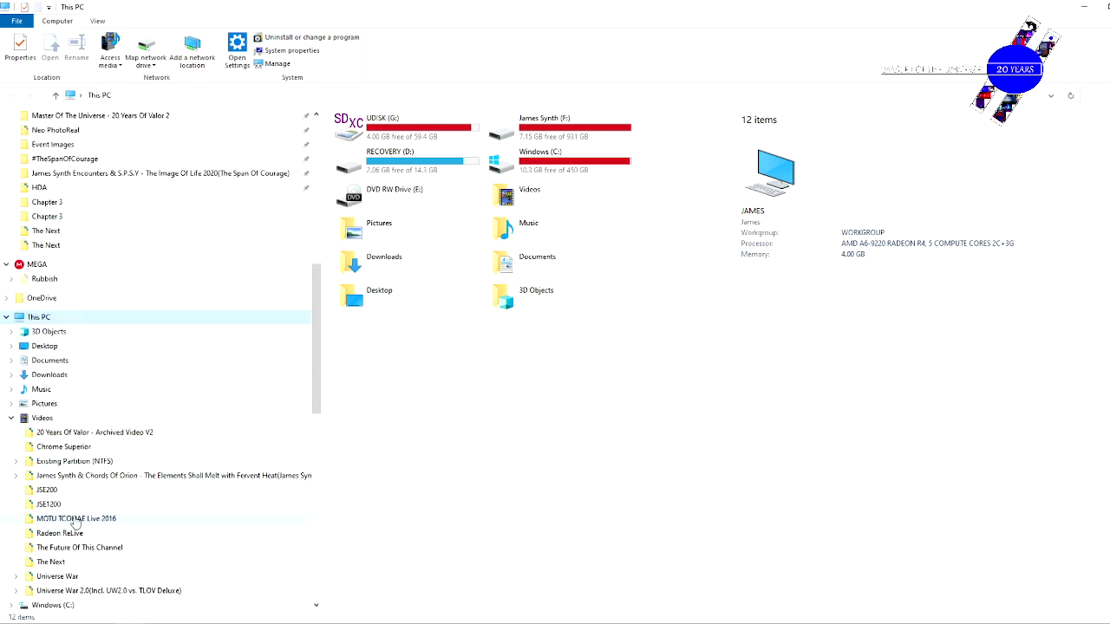
pyautogui.click(84, 478)
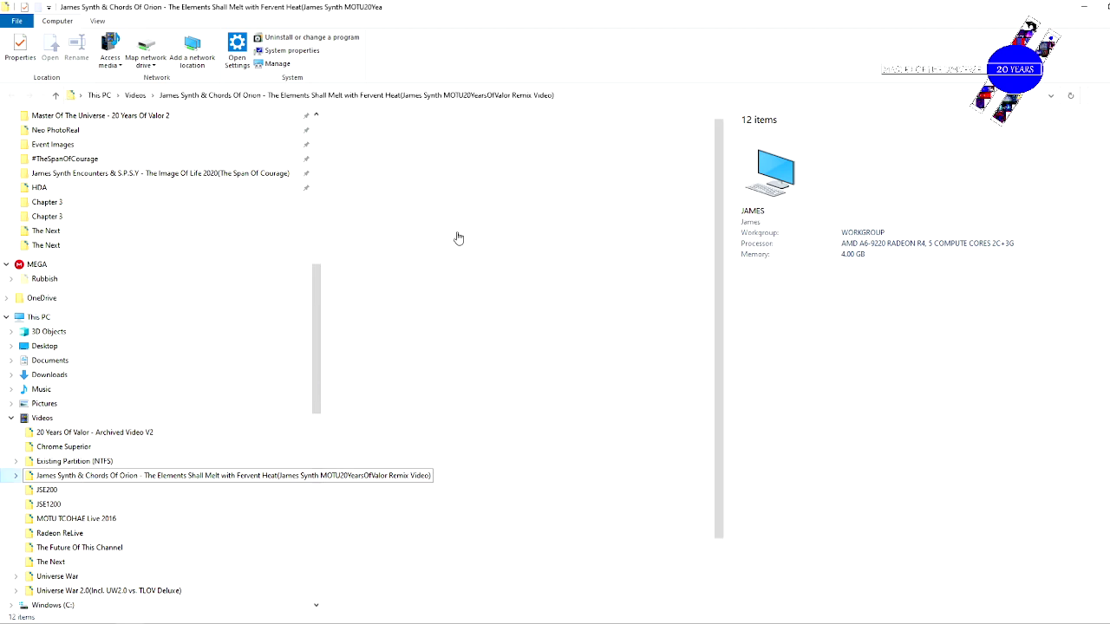
pyautogui.click(501, 182)
pyautogui.doubleClick(501, 182)
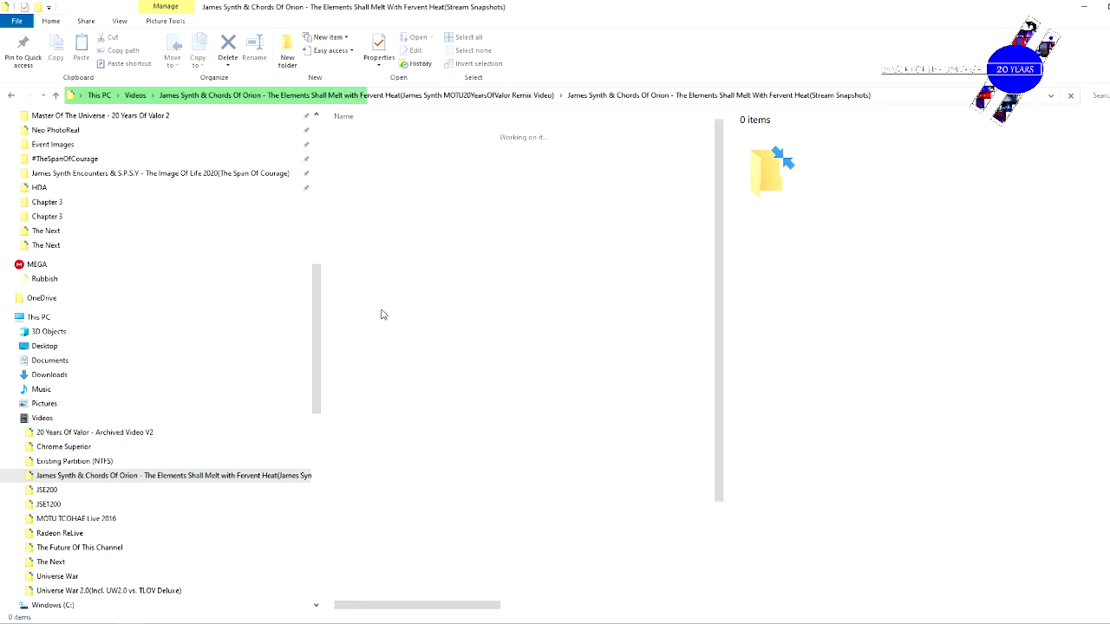
pyautogui.scroll(-3, 421, 227)
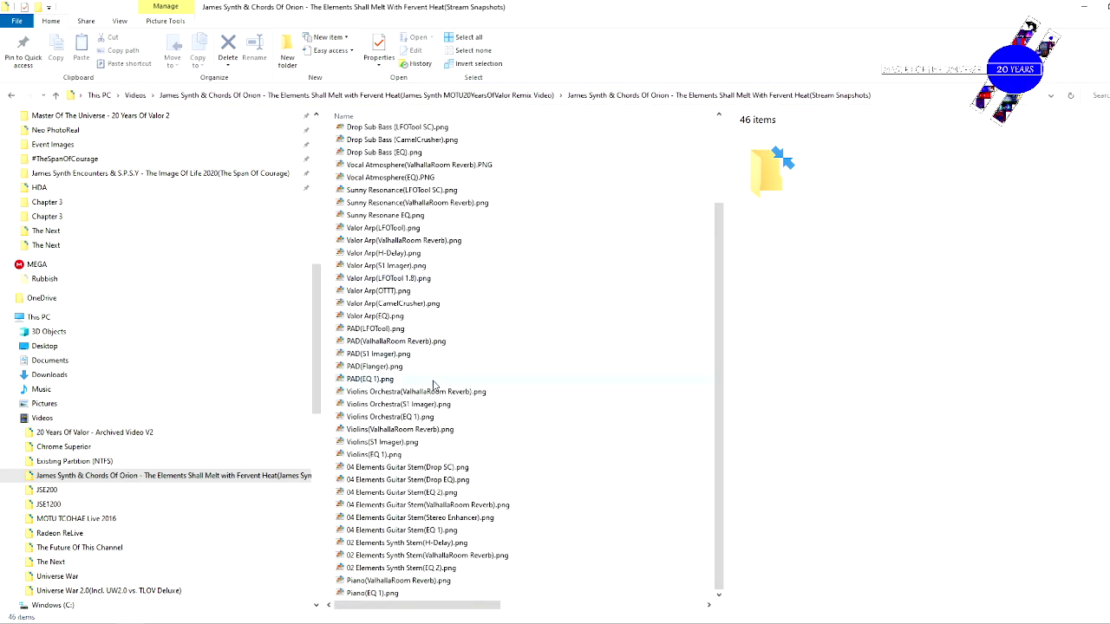
pyautogui.scroll(2, 435, 410)
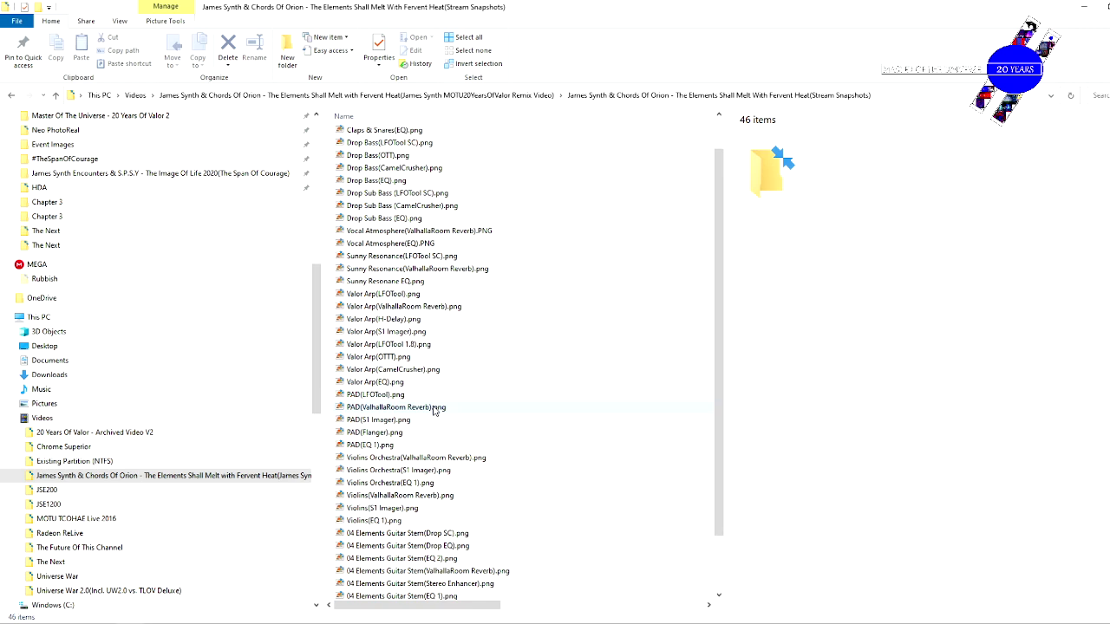
pyautogui.scroll(-2, 436, 411)
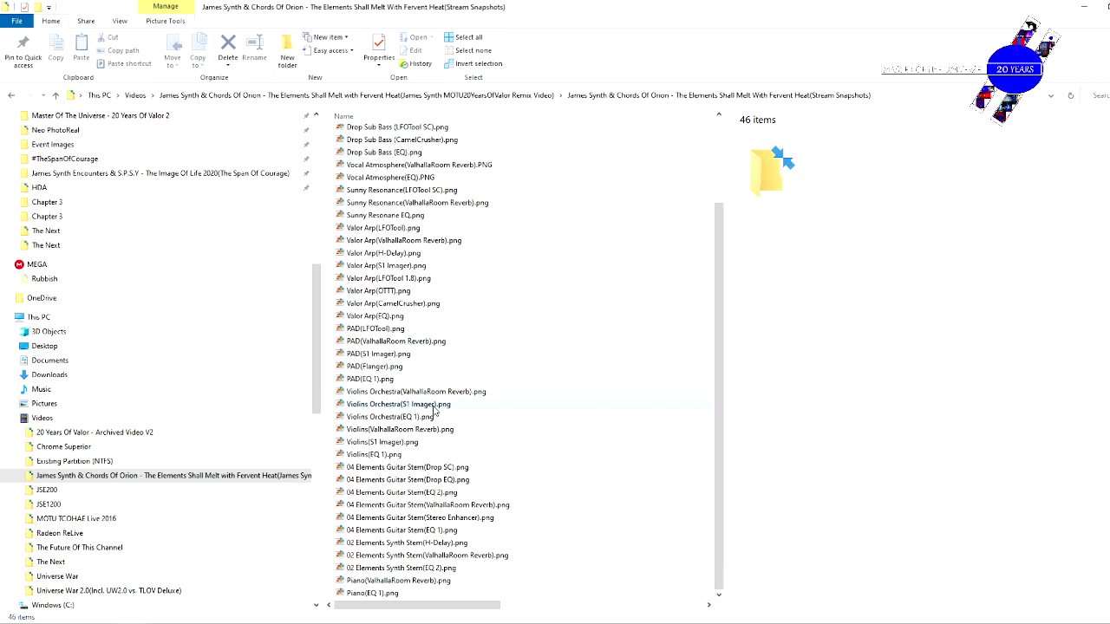
# Open the Screenshots folder under Pictures and select all the files in it.
pyautogui.click(11, 403)
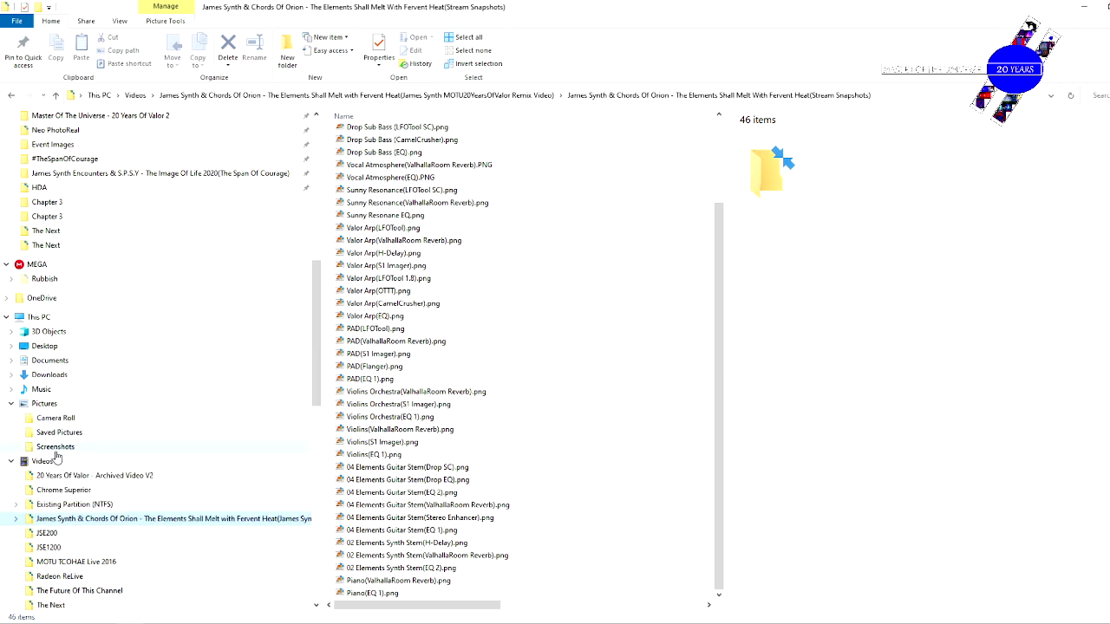
pyautogui.click(54, 448)
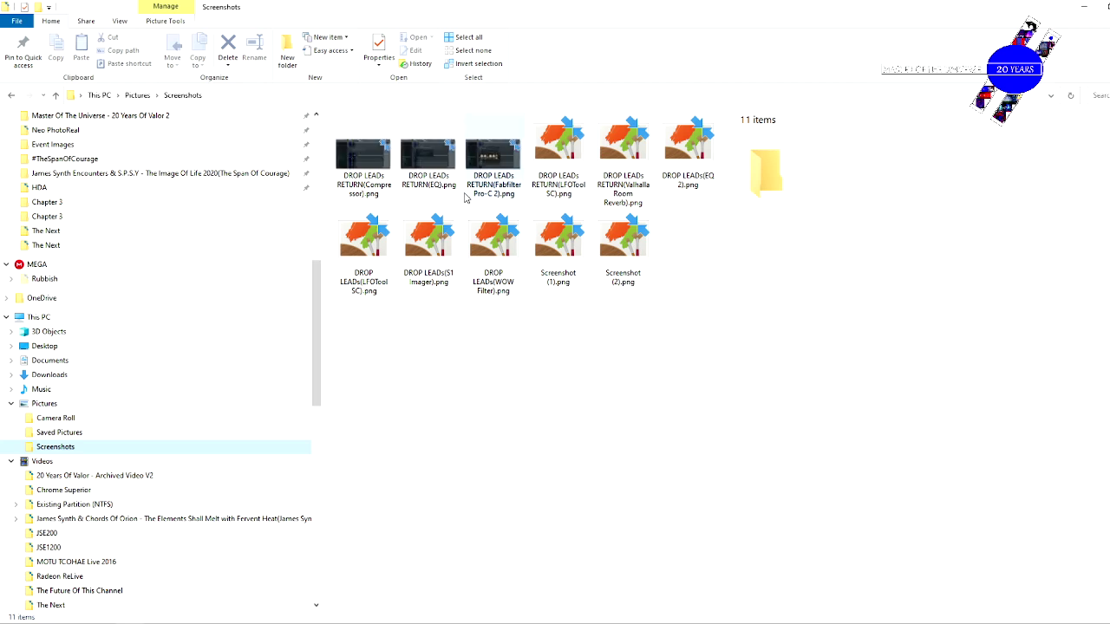
pyautogui.moveTo(682, 341); pyautogui.dragTo(629, 287)
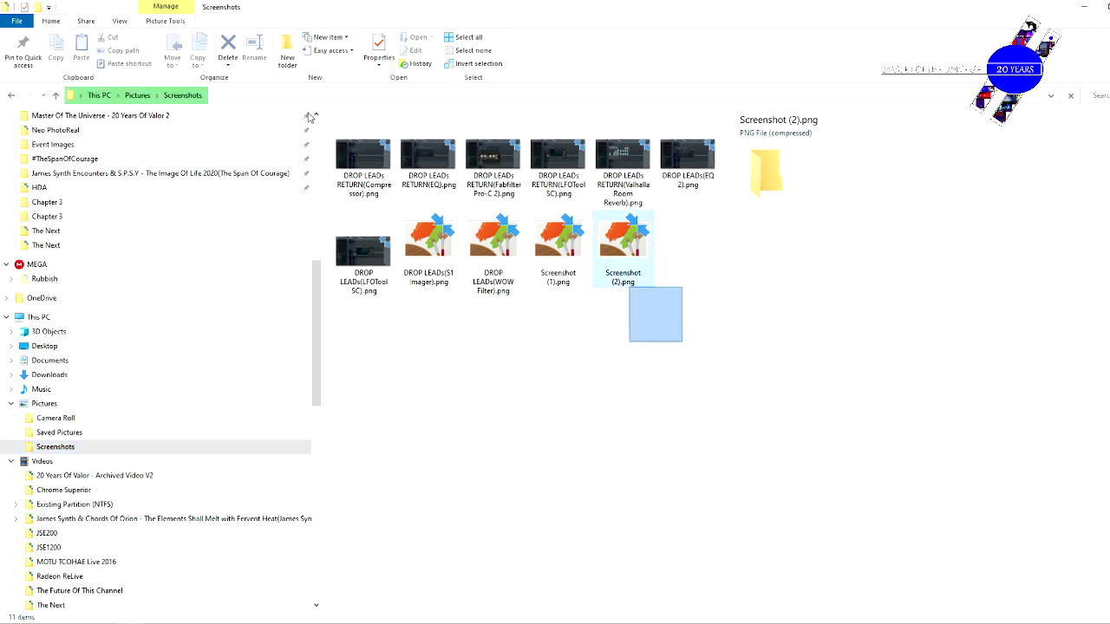
pyautogui.moveTo(309, 116); pyautogui.dragTo(314, 112)
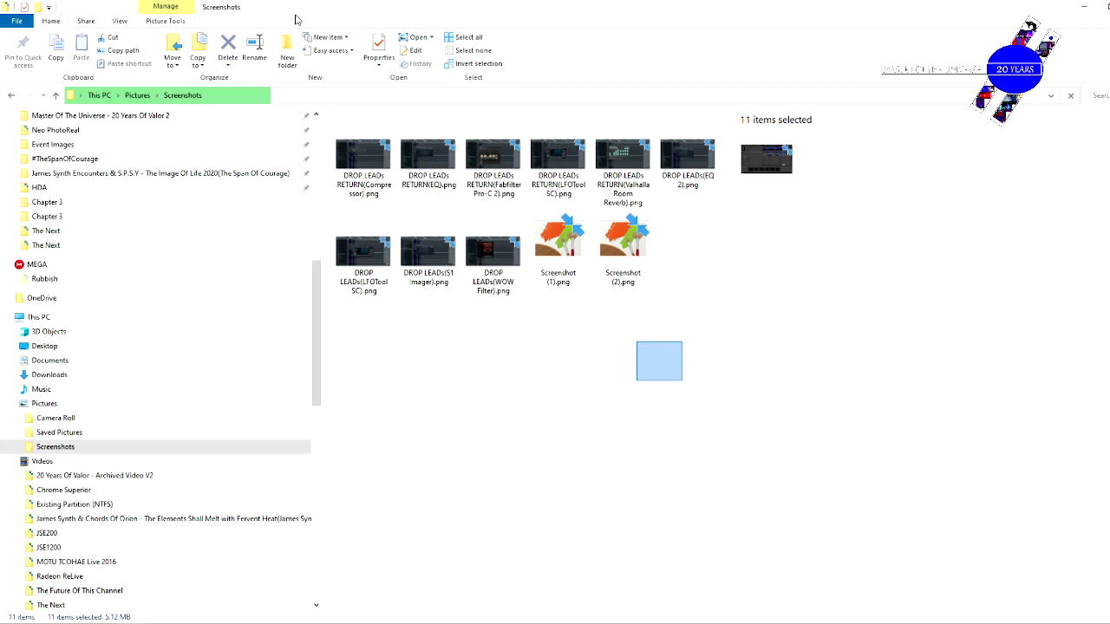
pyautogui.moveTo(295, 19); pyautogui.dragTo(260, 7)
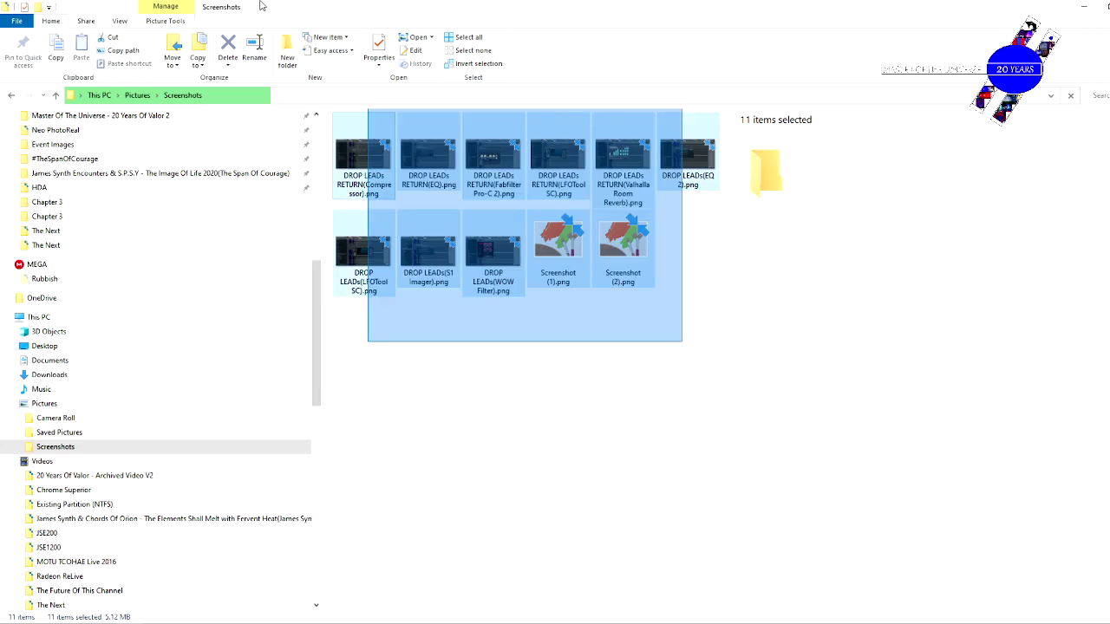
pyautogui.moveTo(260, 6); pyautogui.dragTo(260, 6)
pyautogui.moveTo(364, 212); pyautogui.dragTo(202, 477)
pyautogui.click(202, 476)
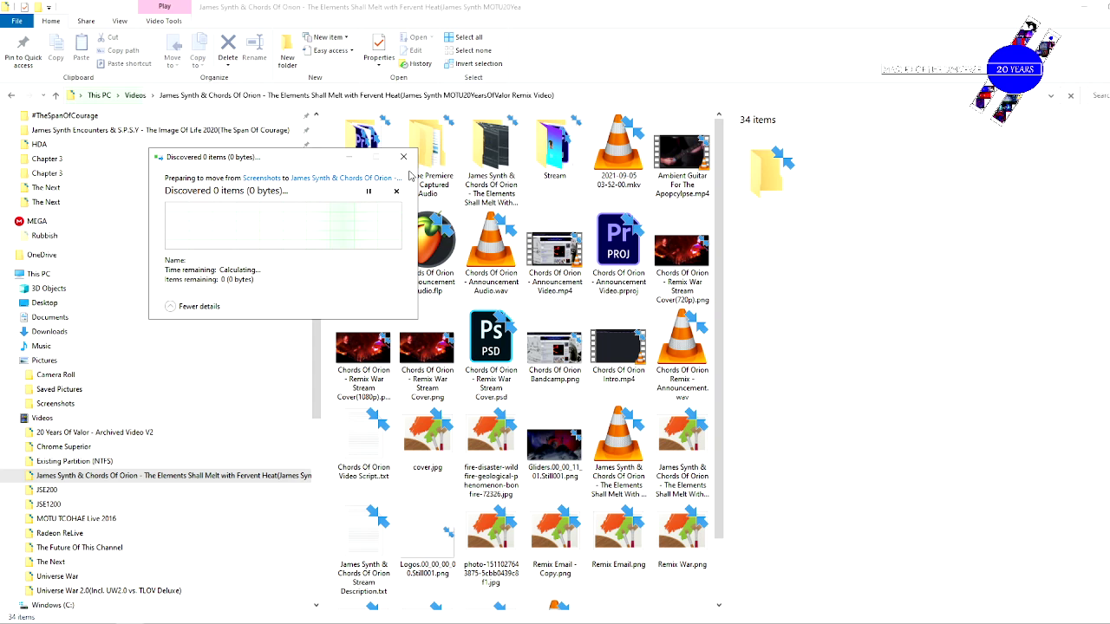
pyautogui.click(401, 156)
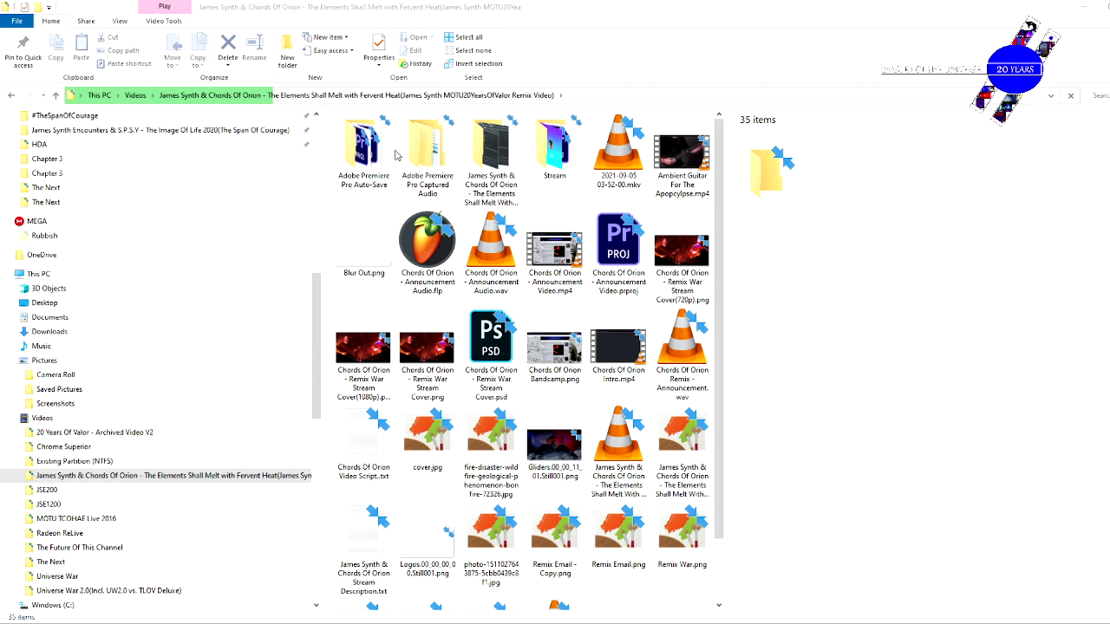
pyautogui.click(11, 96)
# Move the eight DROP LEADs screenshots from the Screenshots folder into the song's Stream Snapshots folder, and open that folder.
pyautogui.click(431, 191)
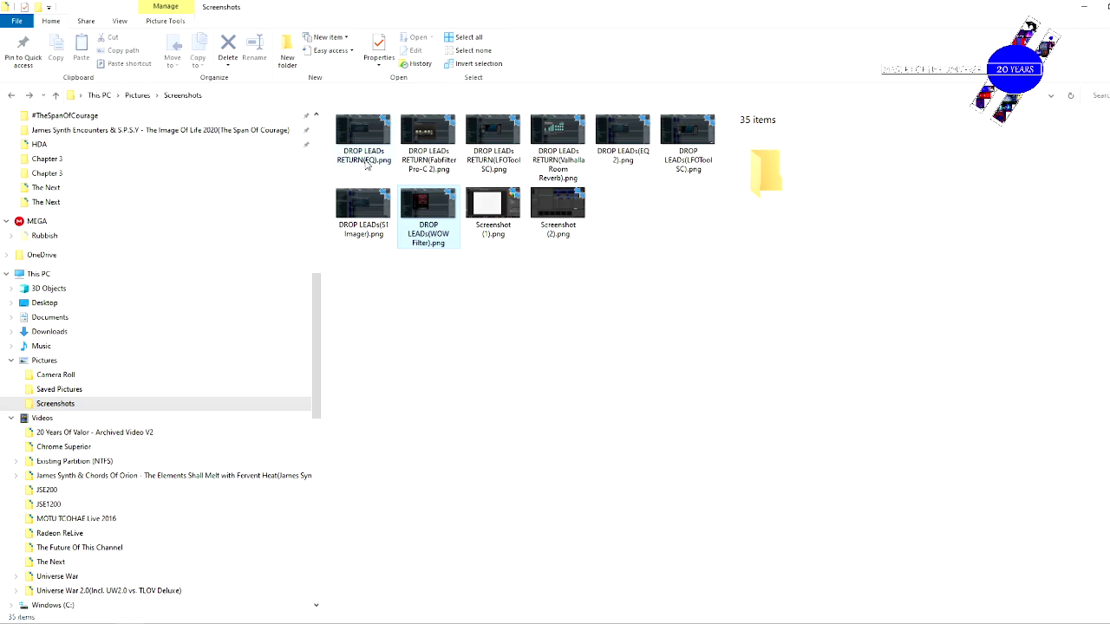
pyautogui.hotkey('ctrl', 'a')
pyautogui.moveTo(367, 166); pyautogui.dragTo(148, 301)
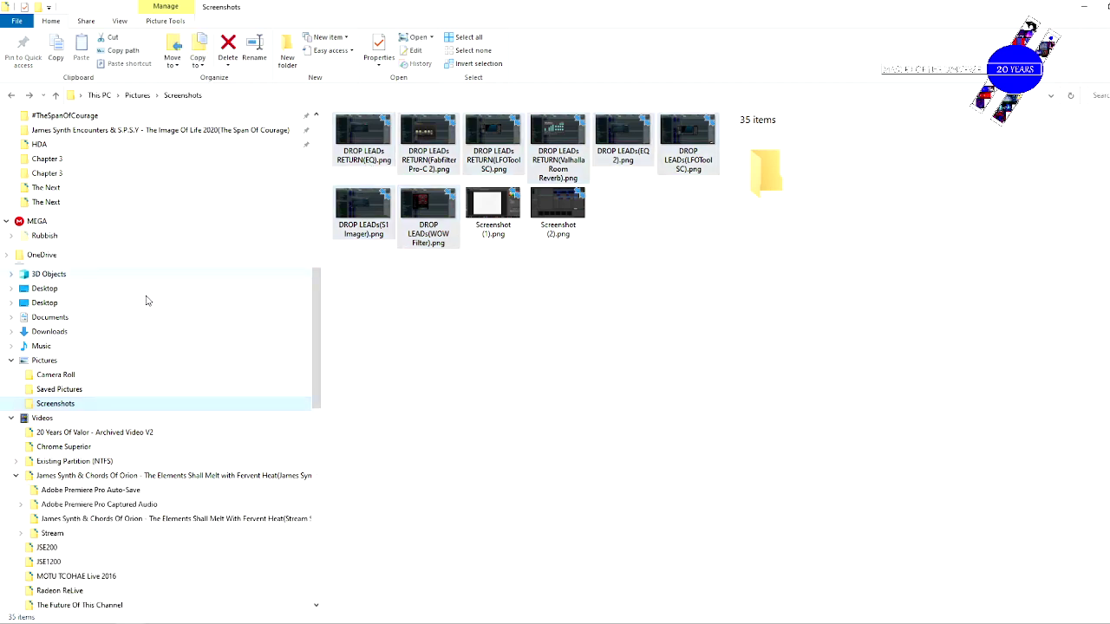
pyautogui.scroll(-1, 212, 449)
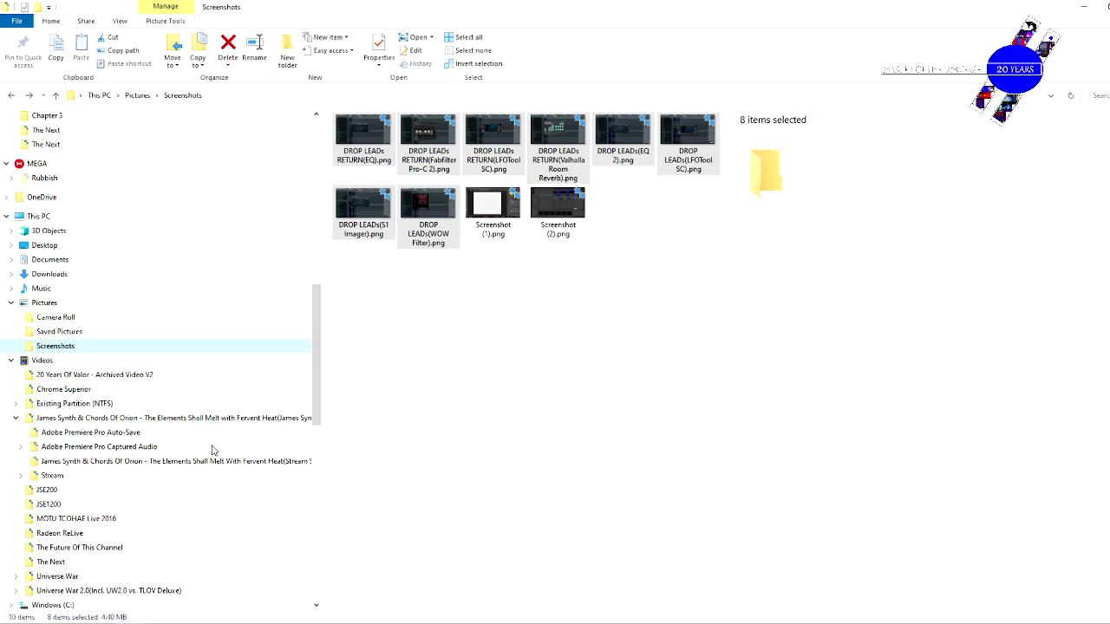
pyautogui.click(226, 461)
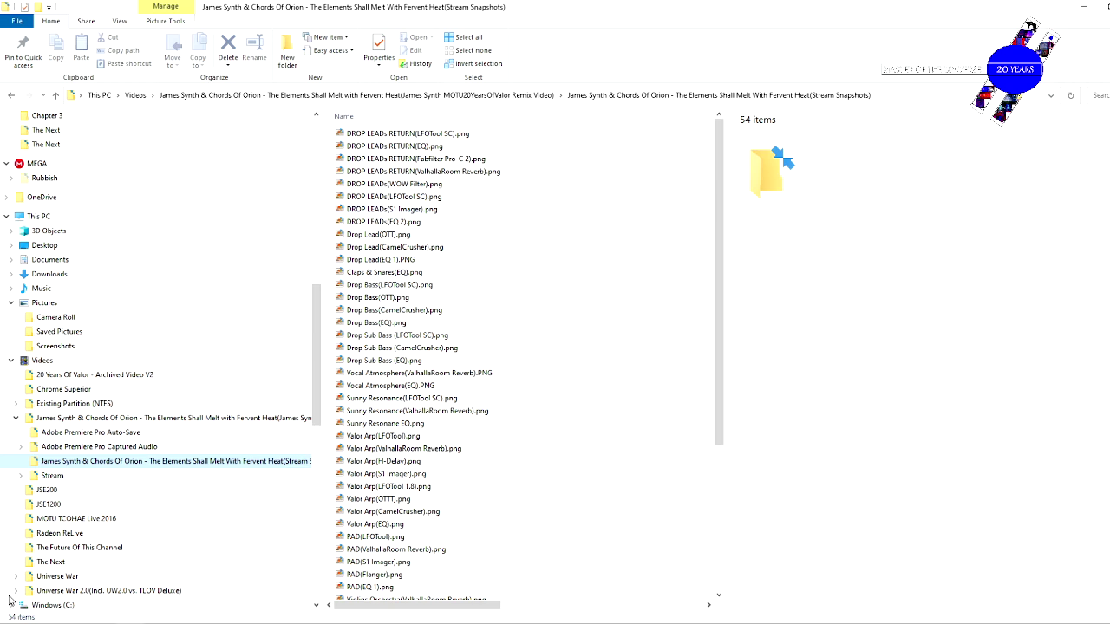
# Check the Twitch Stream Manager in Brave, and return to the Stream Snapshots folder in File Explorer.
pyautogui.moveTo(73, 622)
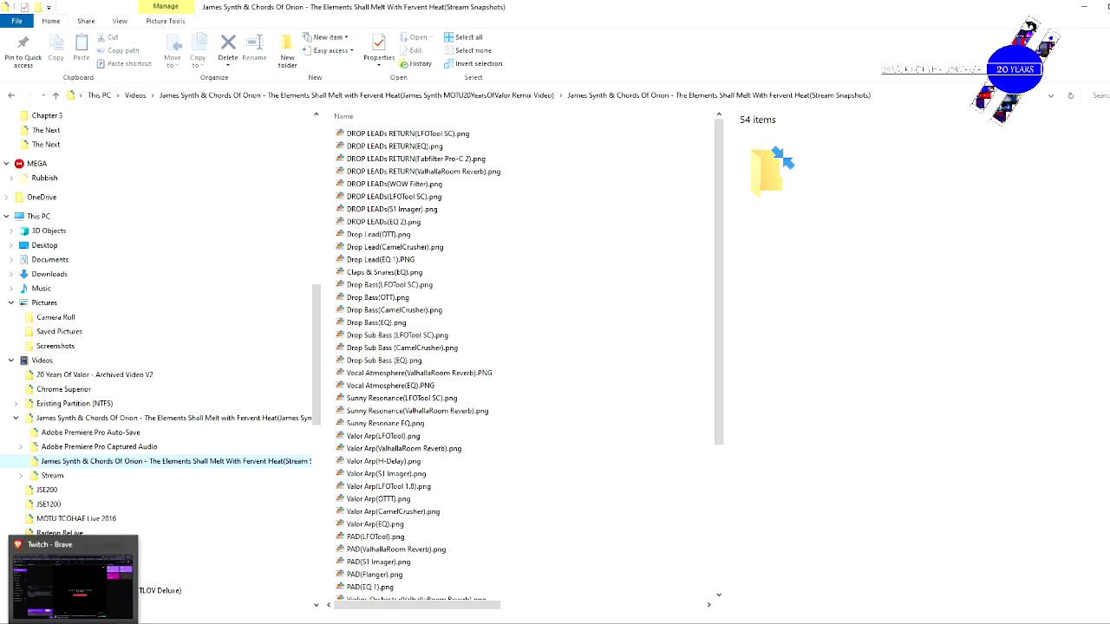
pyautogui.click(73, 581)
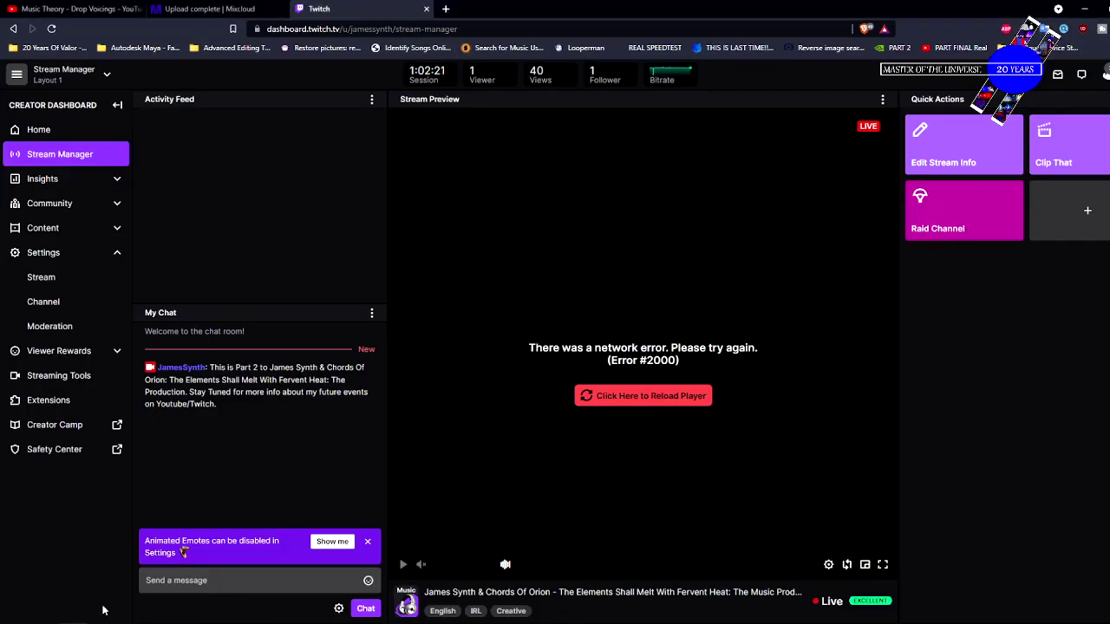
pyautogui.moveTo(130, 623)
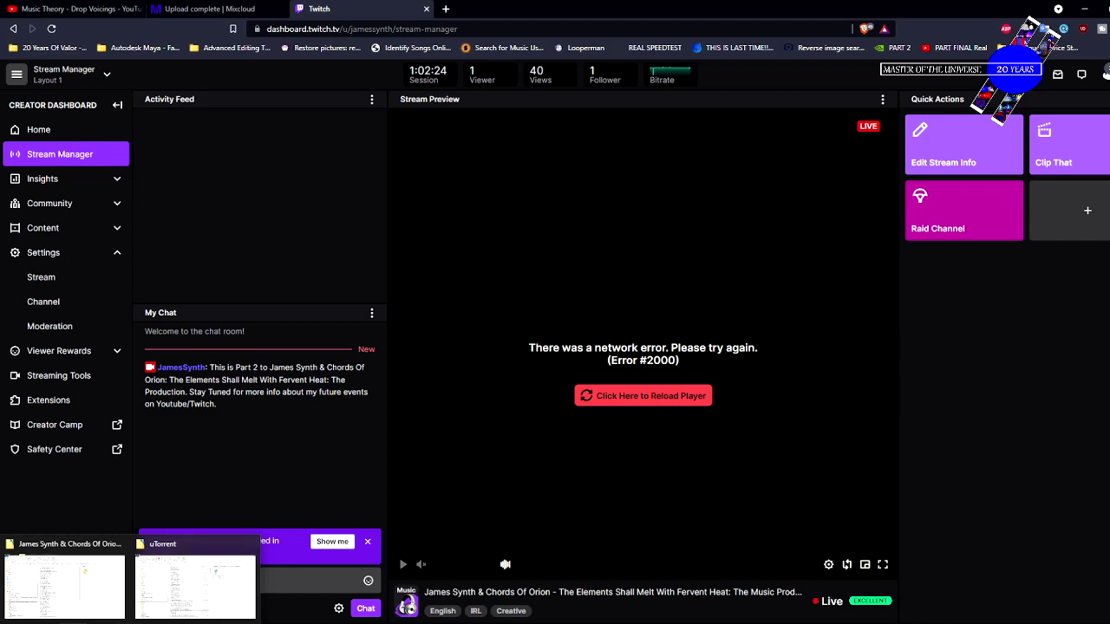
pyautogui.click(66, 587)
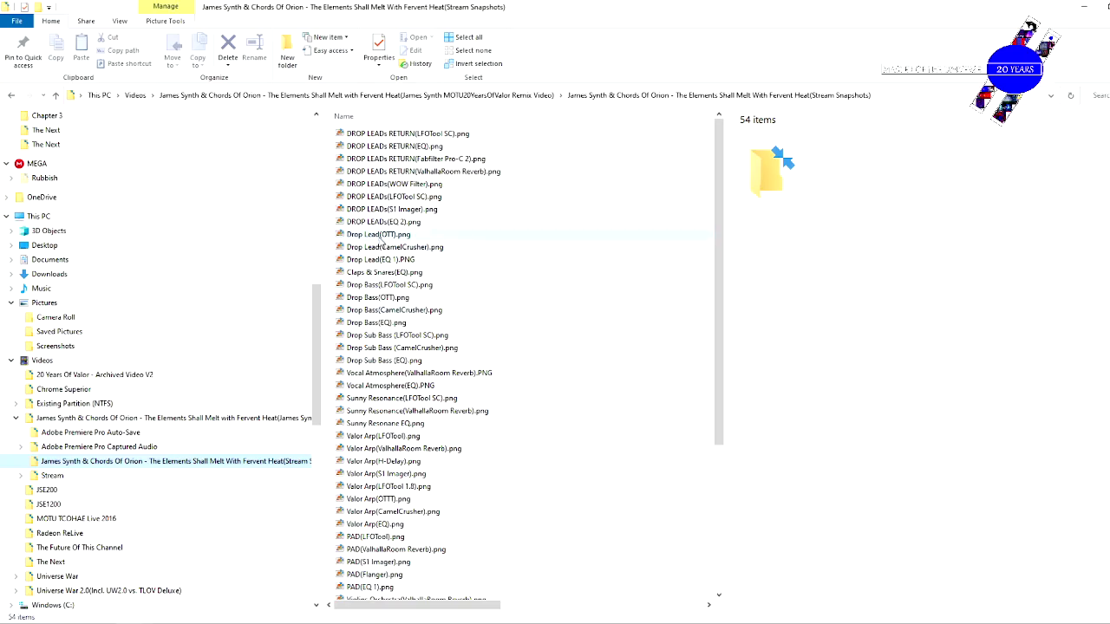
# Open DROP LEADs(EQ 2).png and switch to the Windows Photo Viewer window holding the 02 Elements Synth Stem(ValhallaRoom Reverb) screenshot.
pyautogui.click(367, 222)
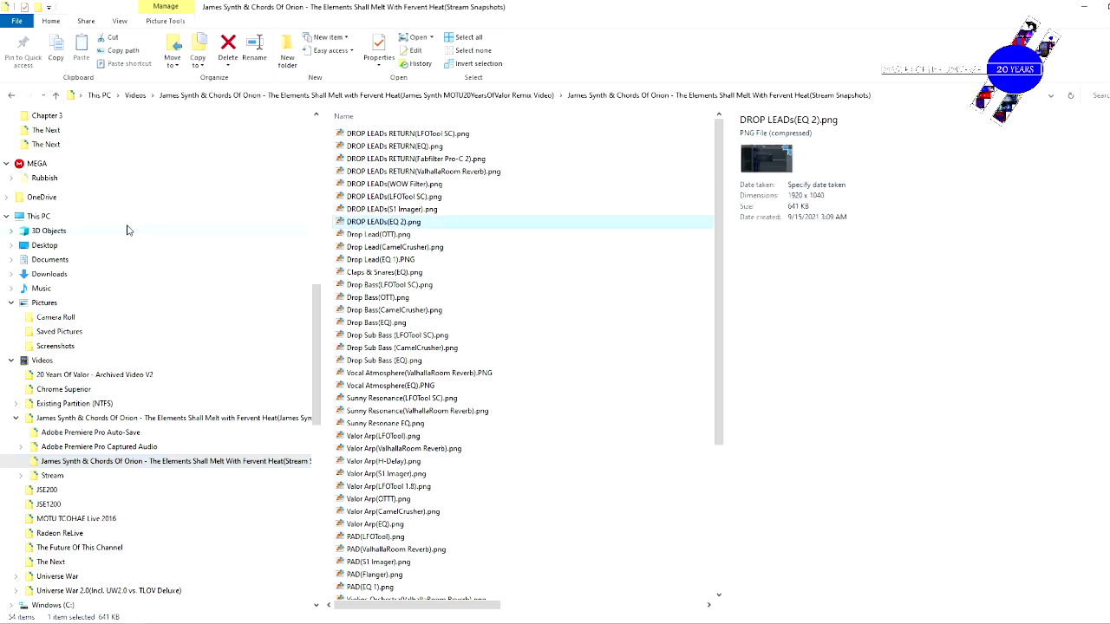
pyautogui.doubleClick(703, 223)
pyautogui.moveTo(991, 613)
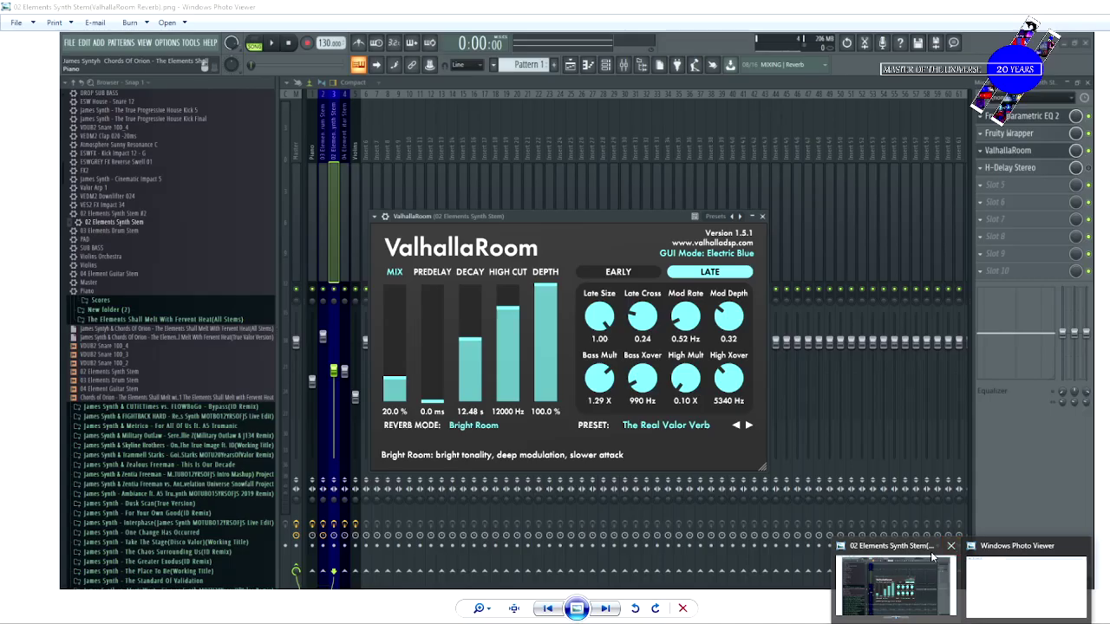
pyautogui.click(932, 558)
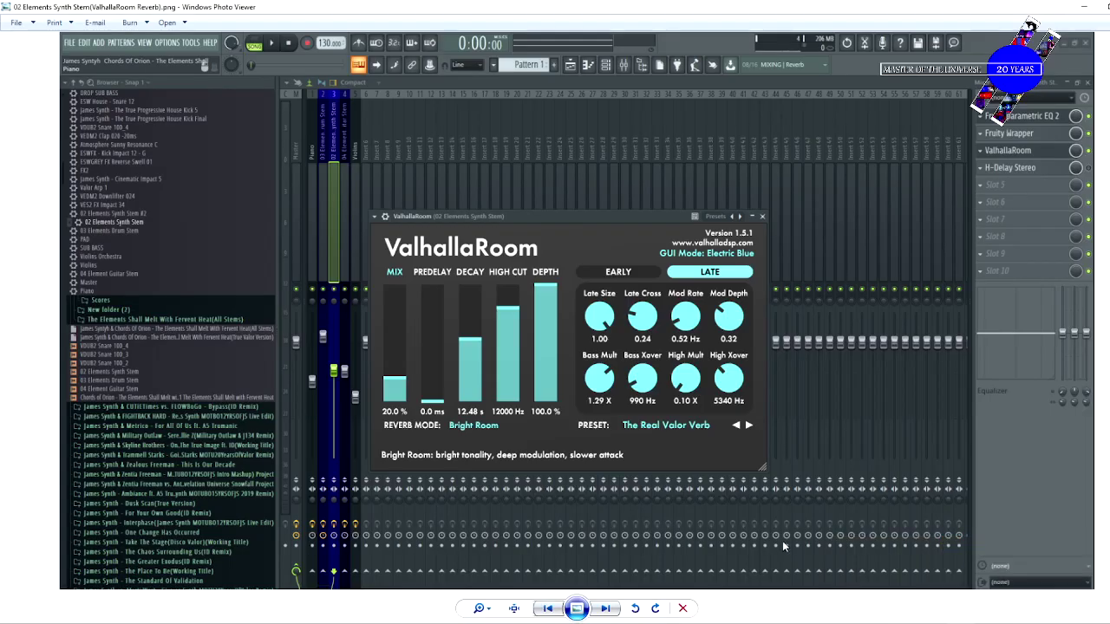
# Step back through the guitar stem, PAD, Valor Arp and Drop Bass screenshots as far as Piano(EQ 1), and close the viewer.
pyautogui.click(548, 608)
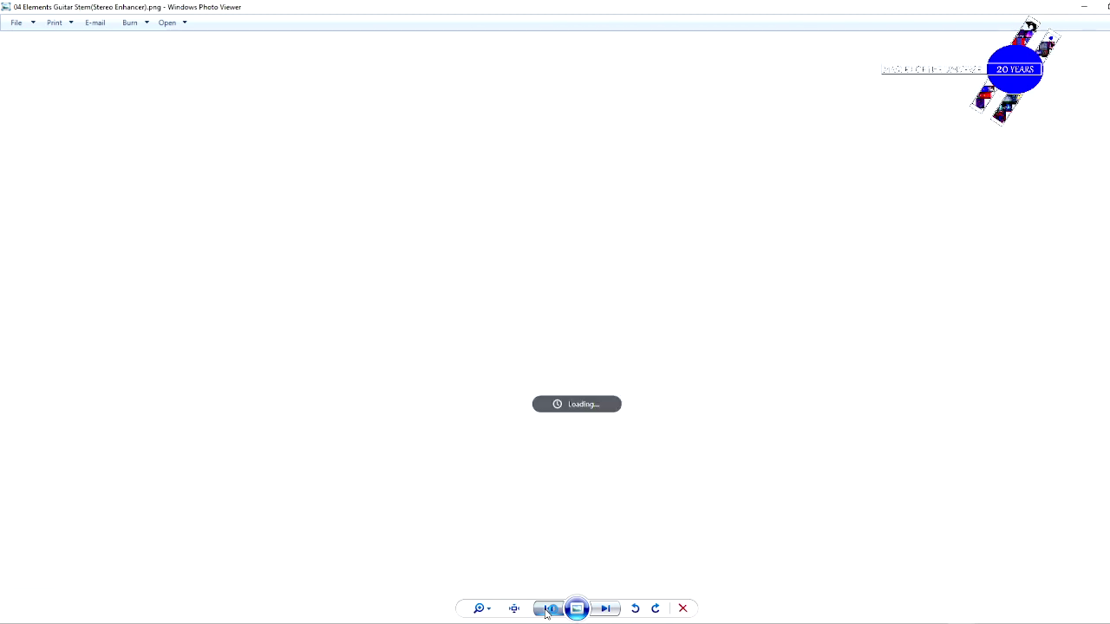
pyautogui.click(548, 608)
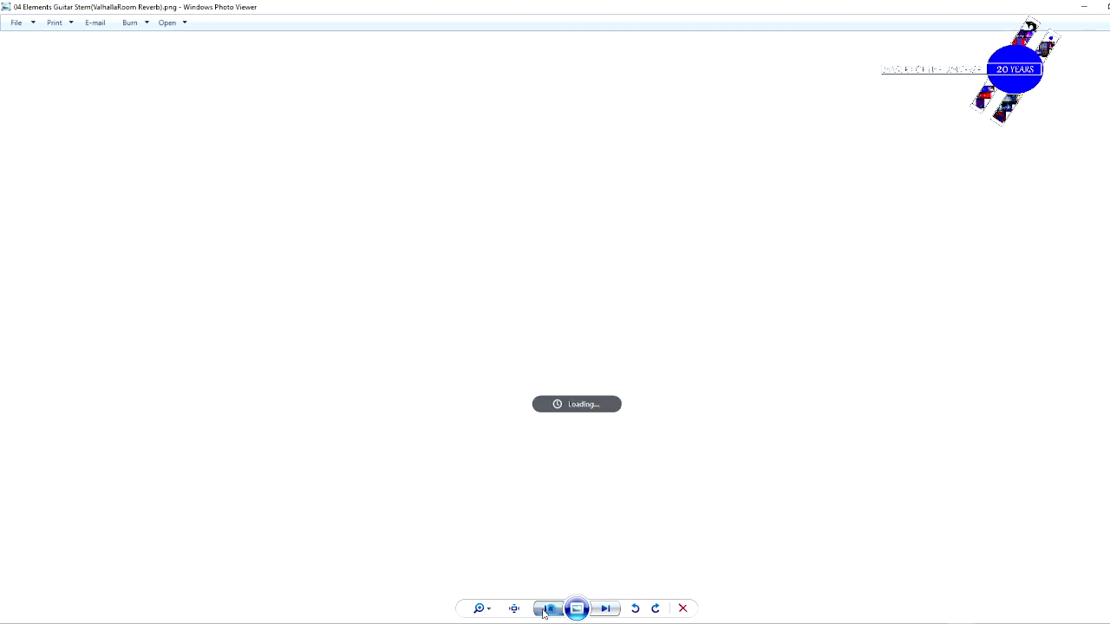
pyautogui.click(543, 609)
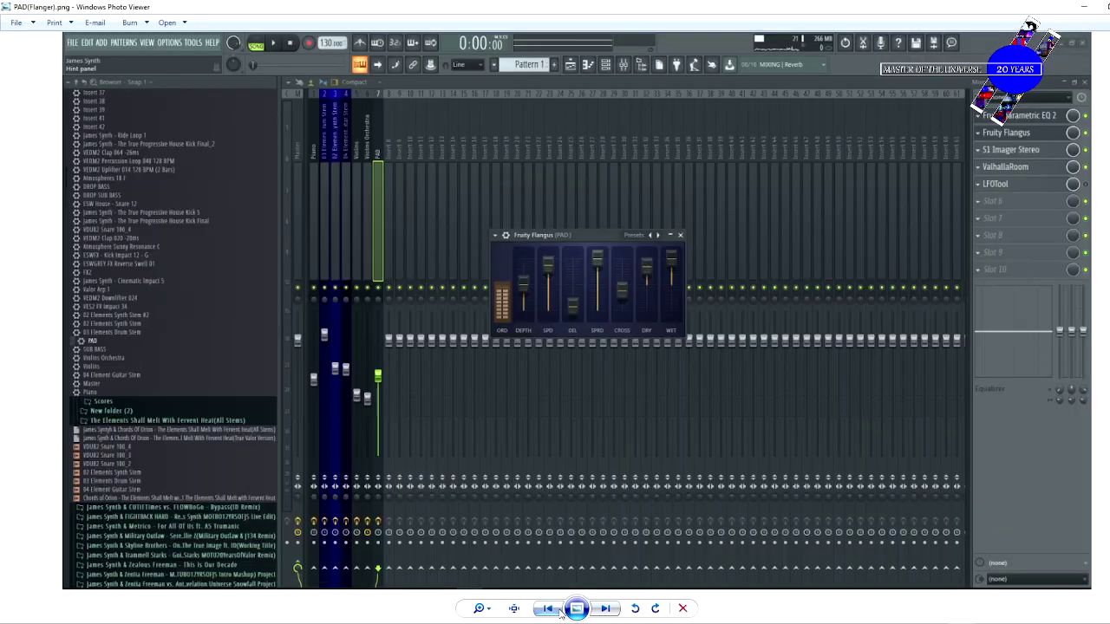
pyautogui.click(546, 610)
pyautogui.click(539, 611)
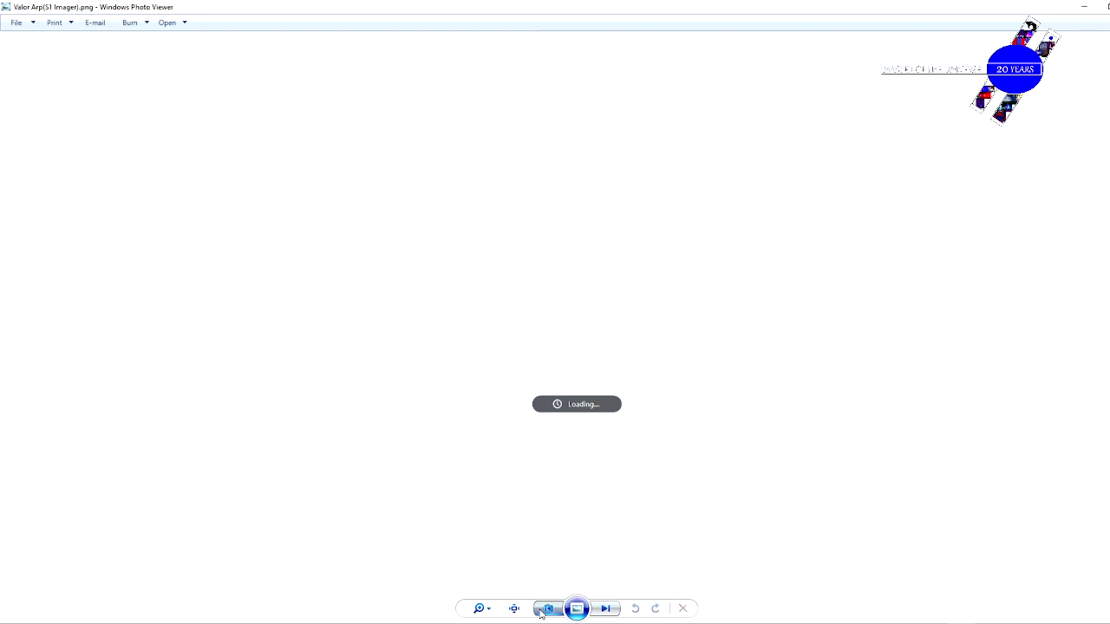
pyautogui.click(539, 610)
pyautogui.click(539, 610)
pyautogui.click(540, 611)
pyautogui.click(539, 610)
pyautogui.click(540, 611)
pyautogui.click(539, 610)
pyautogui.click(539, 611)
pyautogui.click(540, 610)
pyautogui.click(539, 611)
pyautogui.click(539, 610)
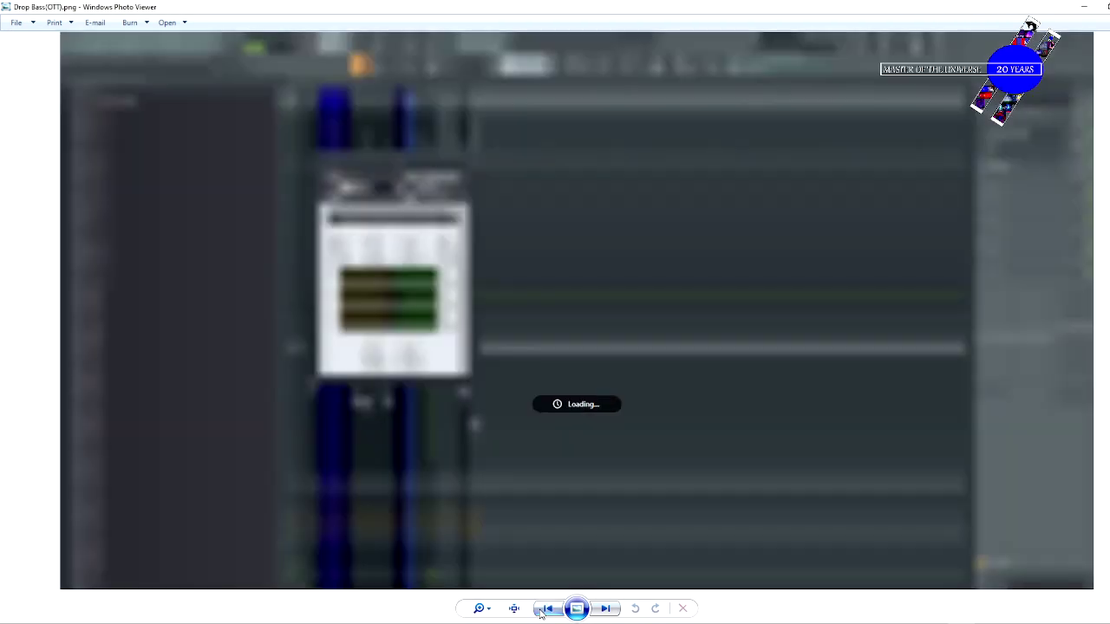
pyautogui.click(539, 610)
pyautogui.click(539, 611)
pyautogui.click(539, 611)
pyautogui.click(539, 611)
pyautogui.click(539, 610)
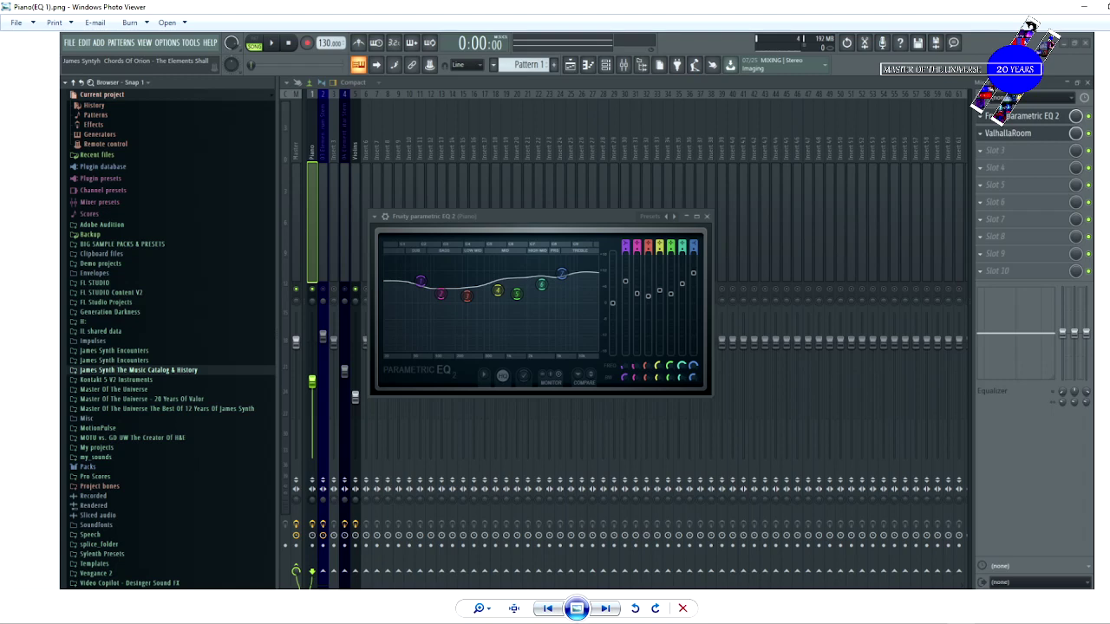
pyautogui.hotkey('alt', 'F4')
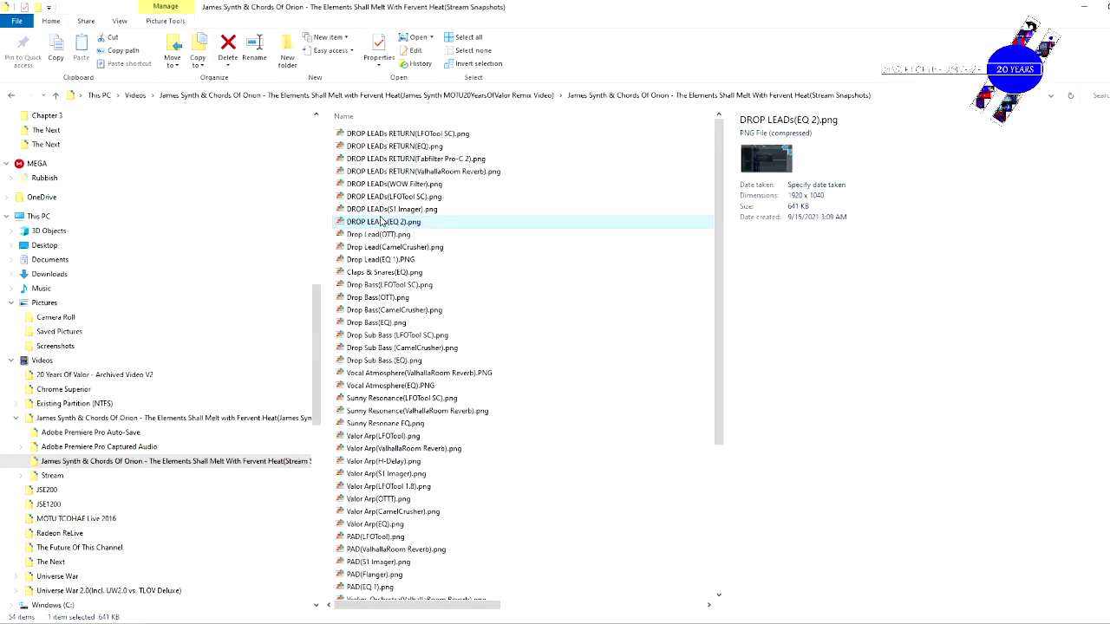
# Open DROP LEADs(EQ 2).png from the Stream Snapshots folder and review it with the S1 Imager, LFOTool SC and WOW Filter screenshots.
pyautogui.doubleClick(383, 221)
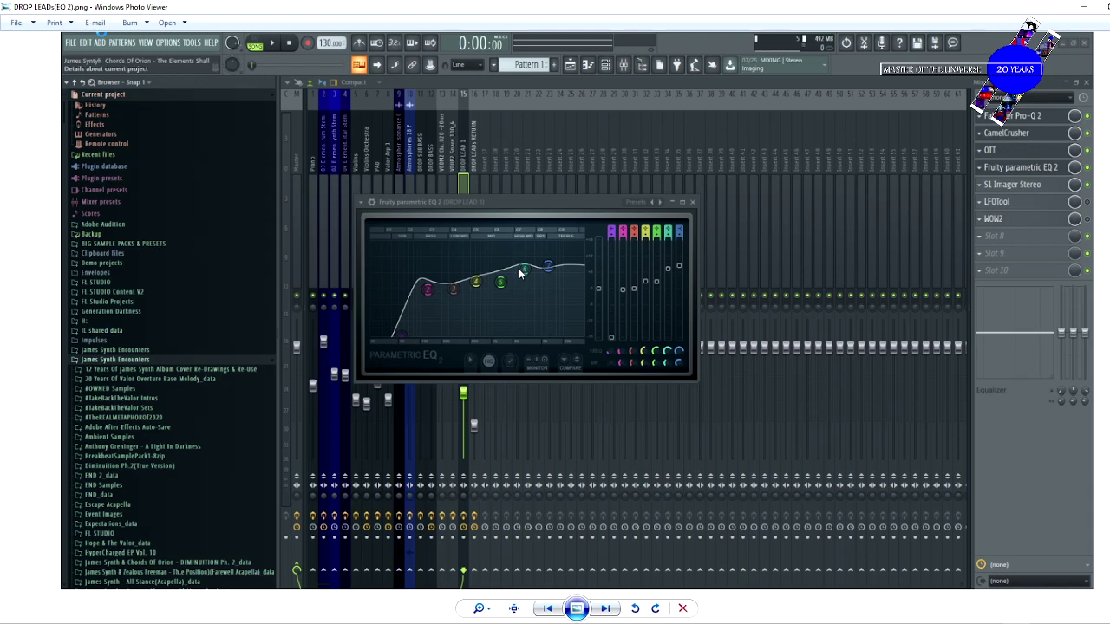
pyautogui.click(549, 610)
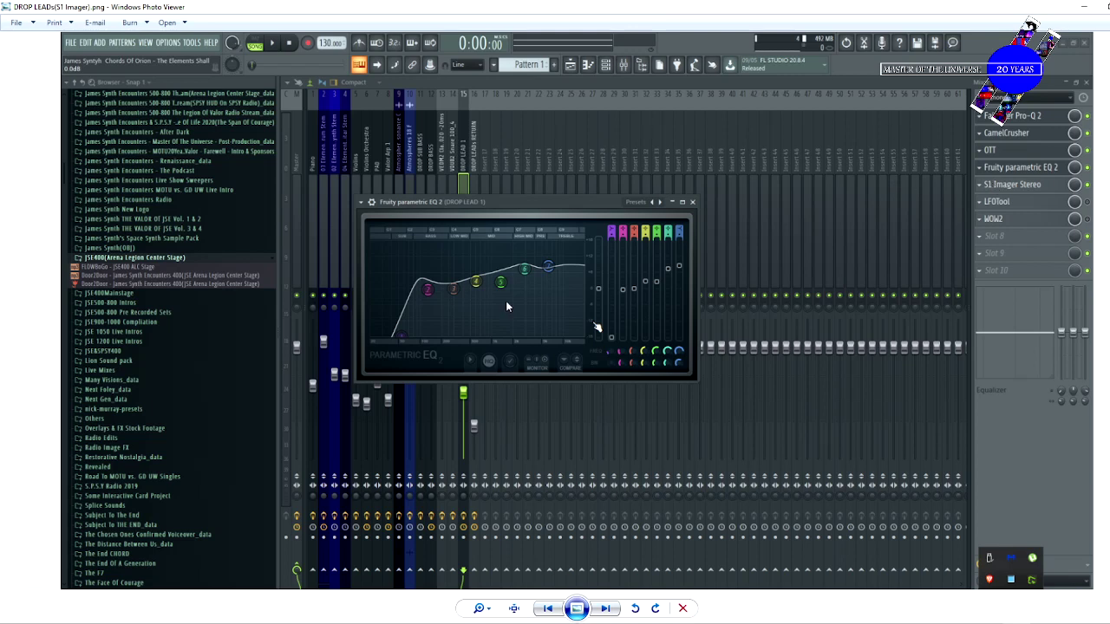
pyautogui.click(543, 607)
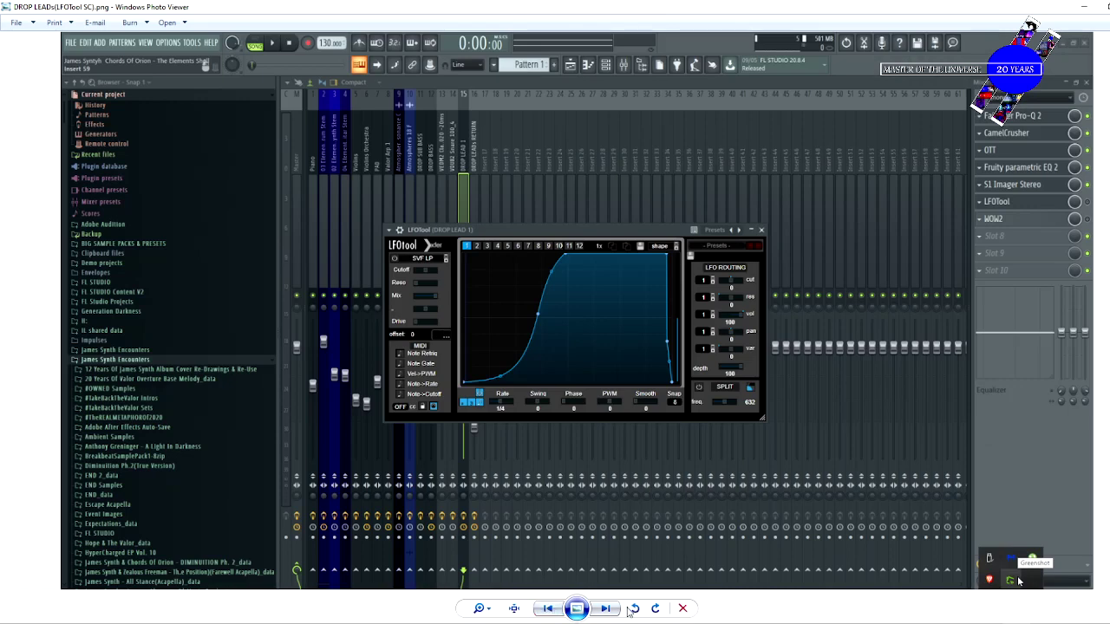
pyautogui.click(604, 609)
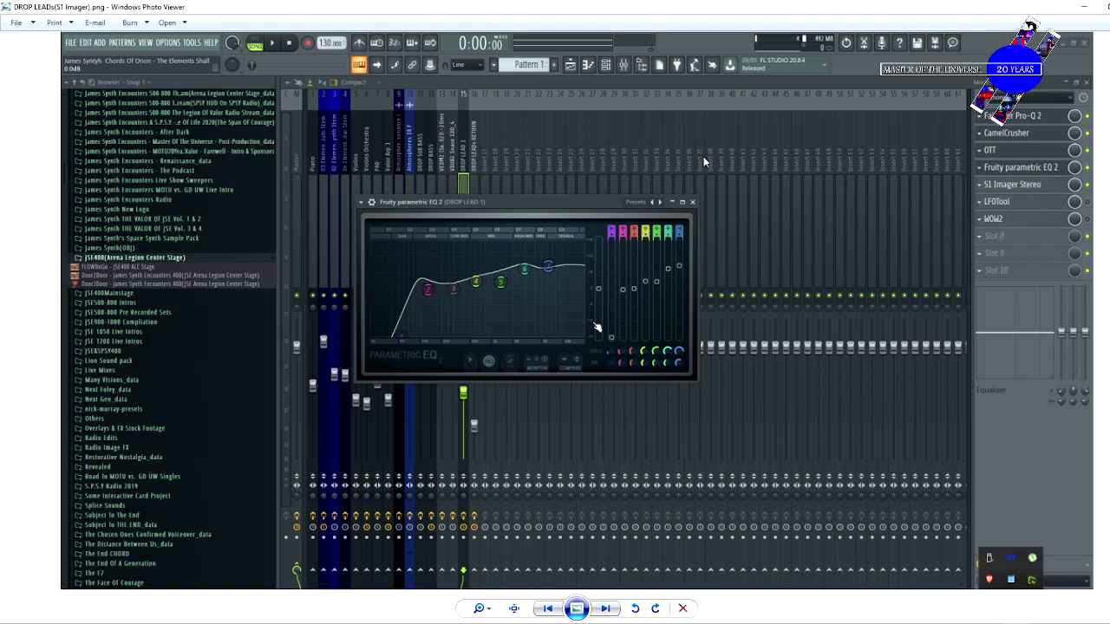
pyautogui.click(552, 610)
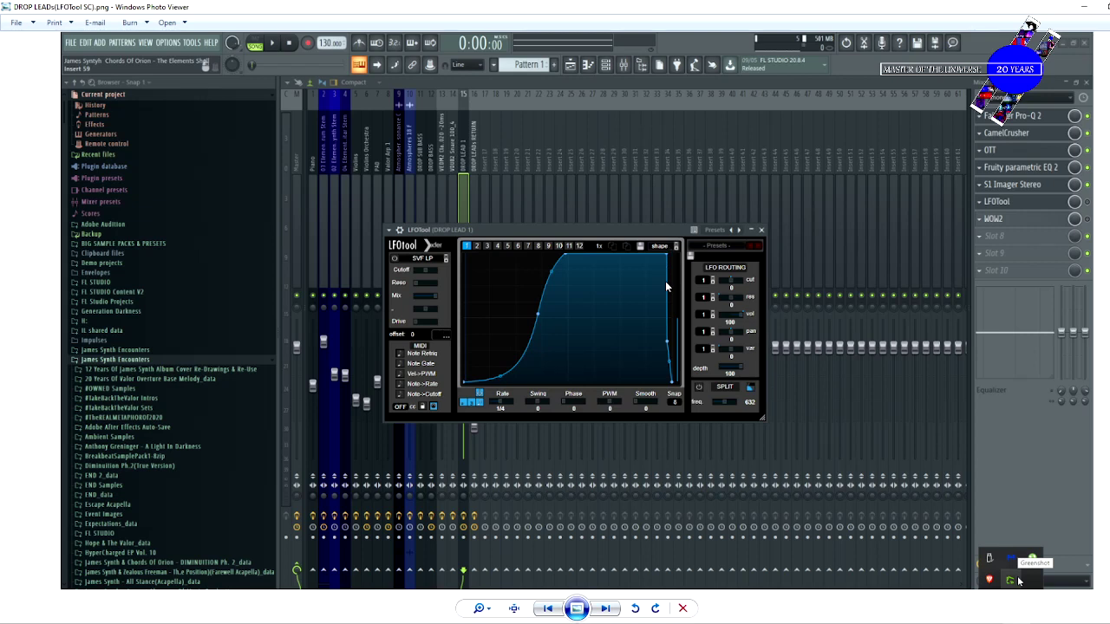
pyautogui.click(548, 608)
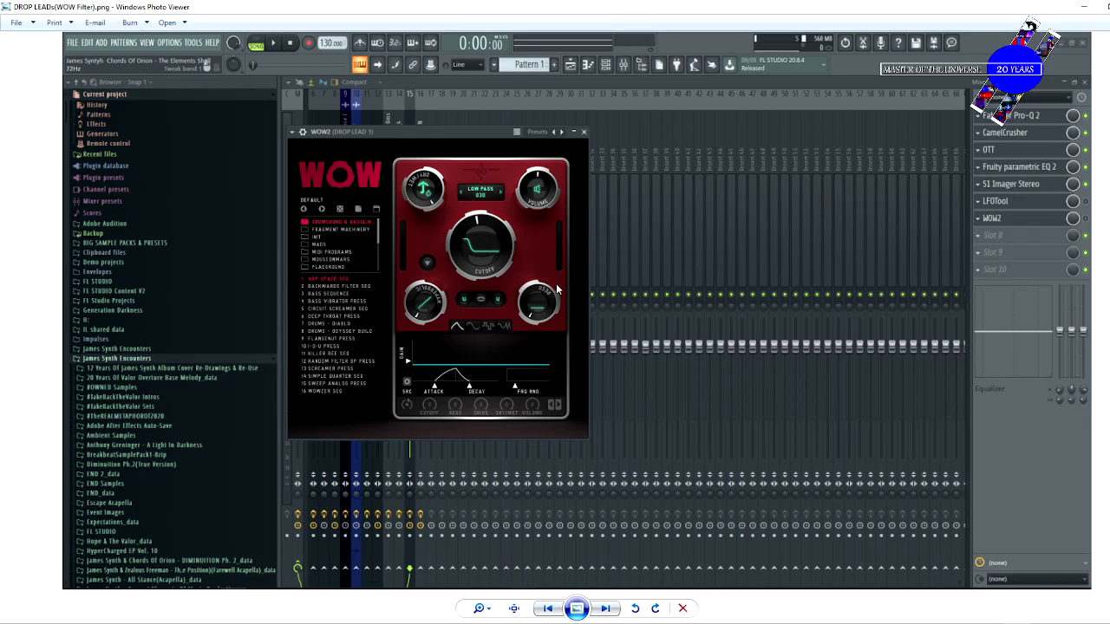
# Switch to the REAPER project and solo the DROP LEADs RETURN track alongside DROP LEAD 1.
pyautogui.click(139, 615)
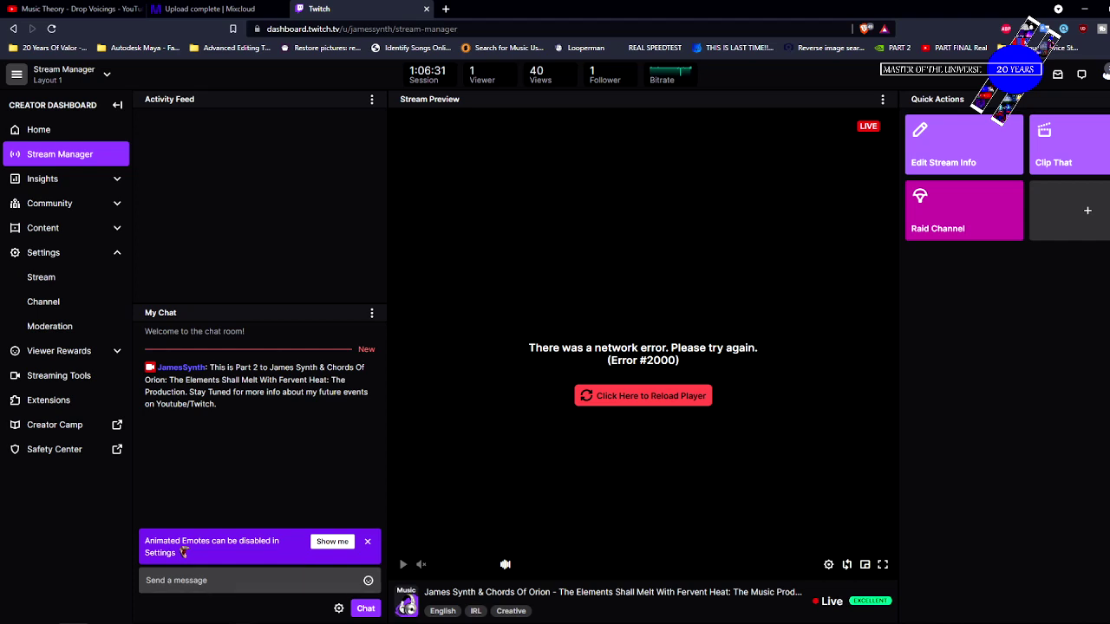
pyautogui.moveTo(270, 623)
pyautogui.click(270, 585)
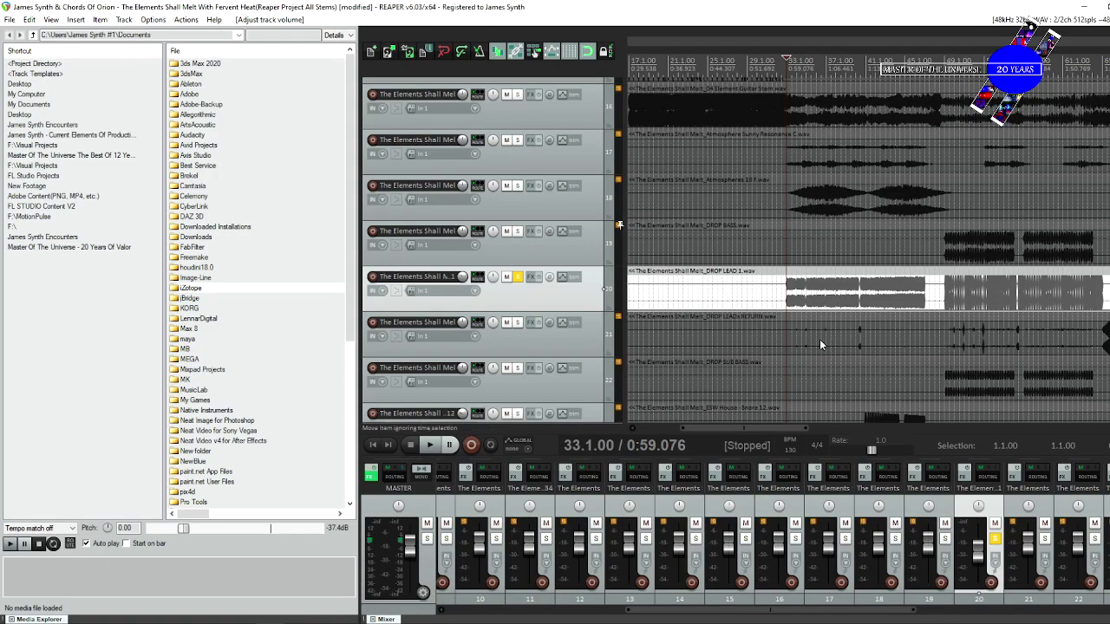
pyautogui.click(517, 323)
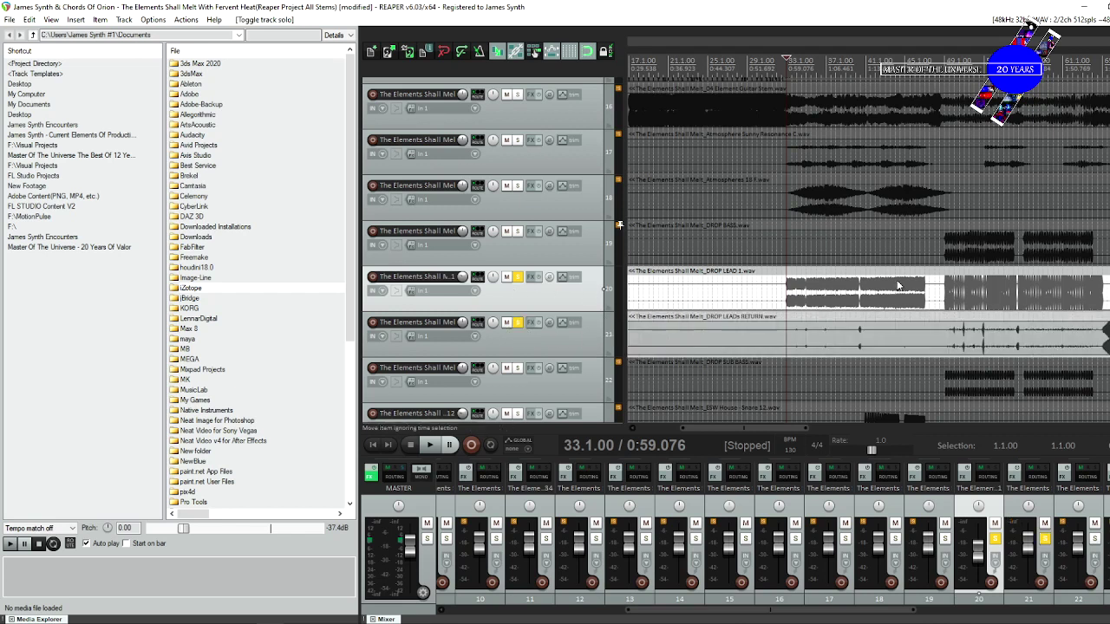
# Place the edit cursor at bar 49 on the DROP LEADs RETURN track, play the soloed lead tracks from there, and stop playback.
pyautogui.click(935, 349)
pyautogui.click(940, 346)
pyautogui.click(954, 346)
pyautogui.click(945, 345)
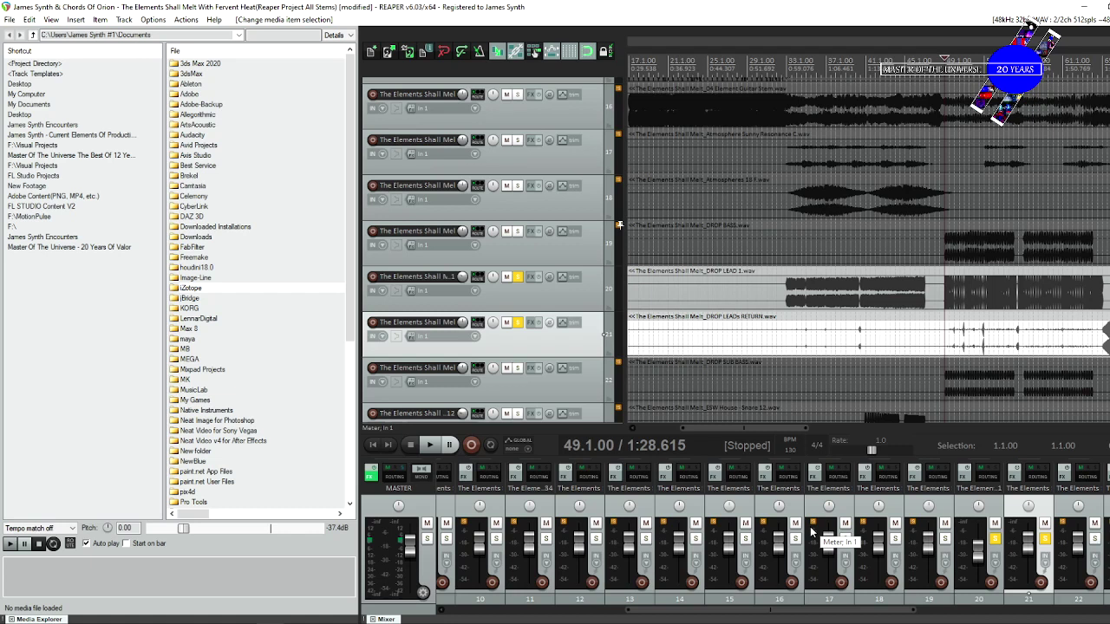
pyautogui.press('space')
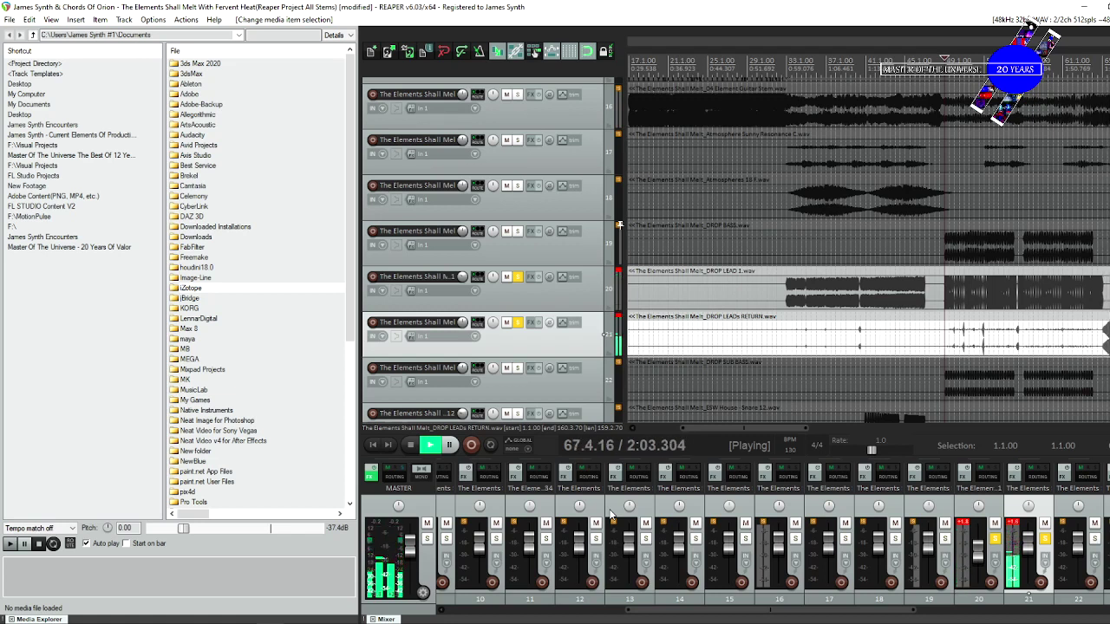
pyautogui.press('space')
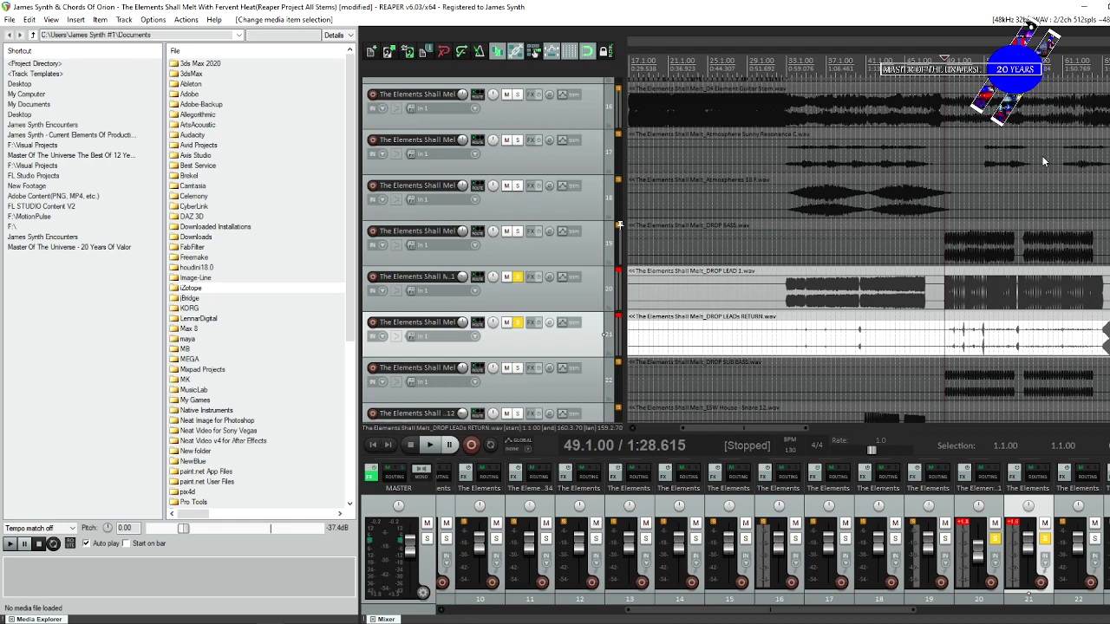
# Turn off solo on the DROP LEAD 1 track, keeping only the DROP LEADs RETURN track soloed.
pyautogui.scroll(5, 1044, 161)
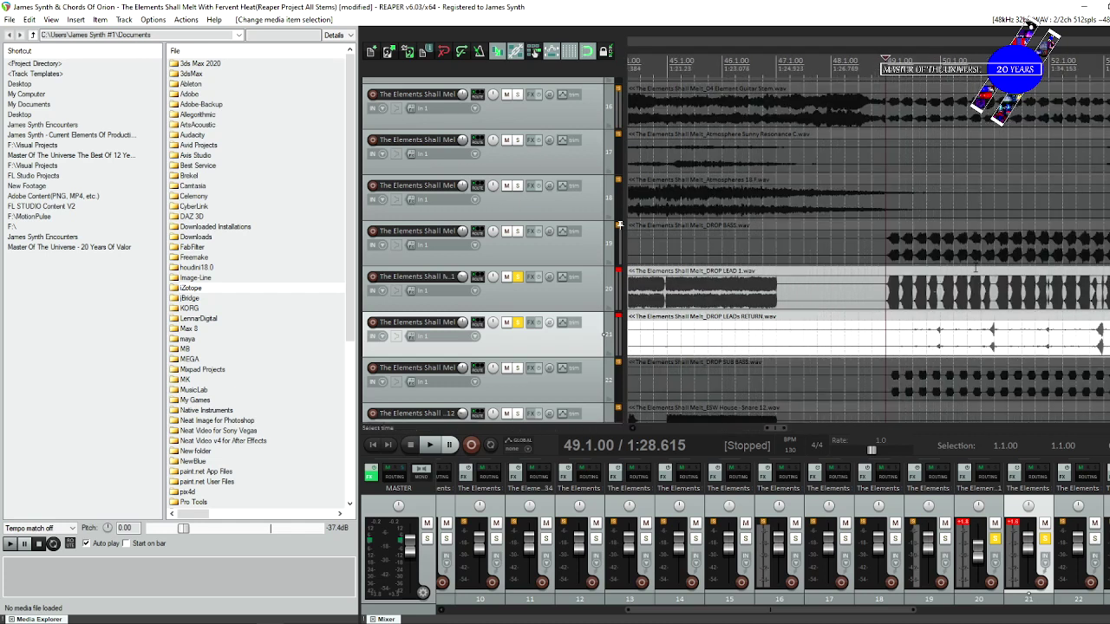
pyautogui.click(517, 323)
pyautogui.click(517, 323)
pyautogui.click(518, 277)
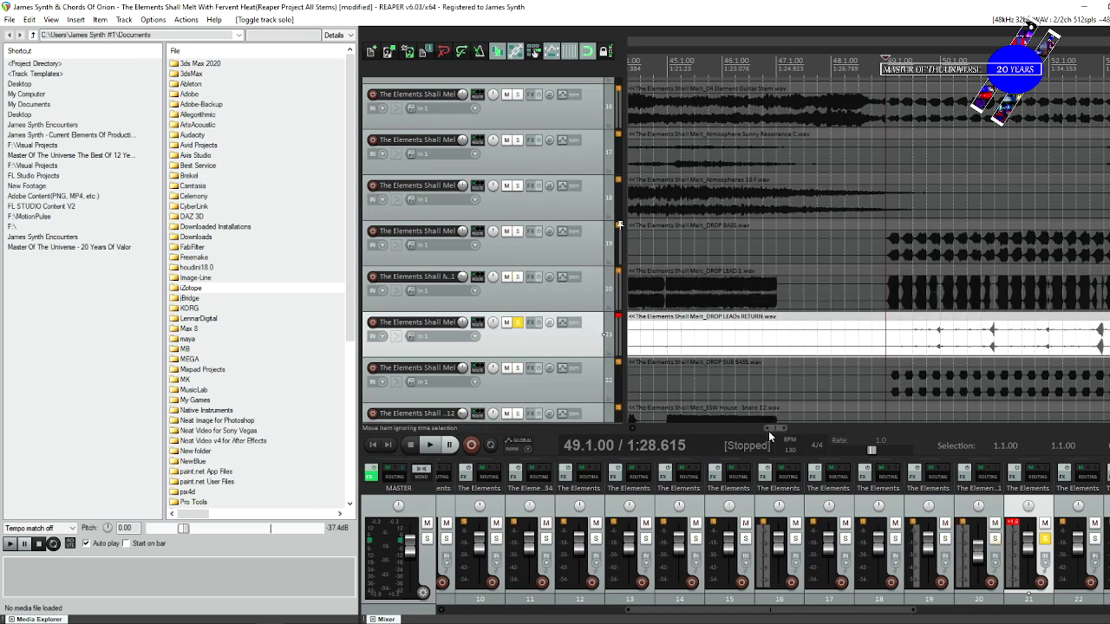
# Place the edit cursor at bar 33 on the DROP LEADs RETURN track, play the soloed return from there, and stop playback.
pyautogui.scroll(-1, 736, 428)
pyautogui.scroll(-3, 736, 428)
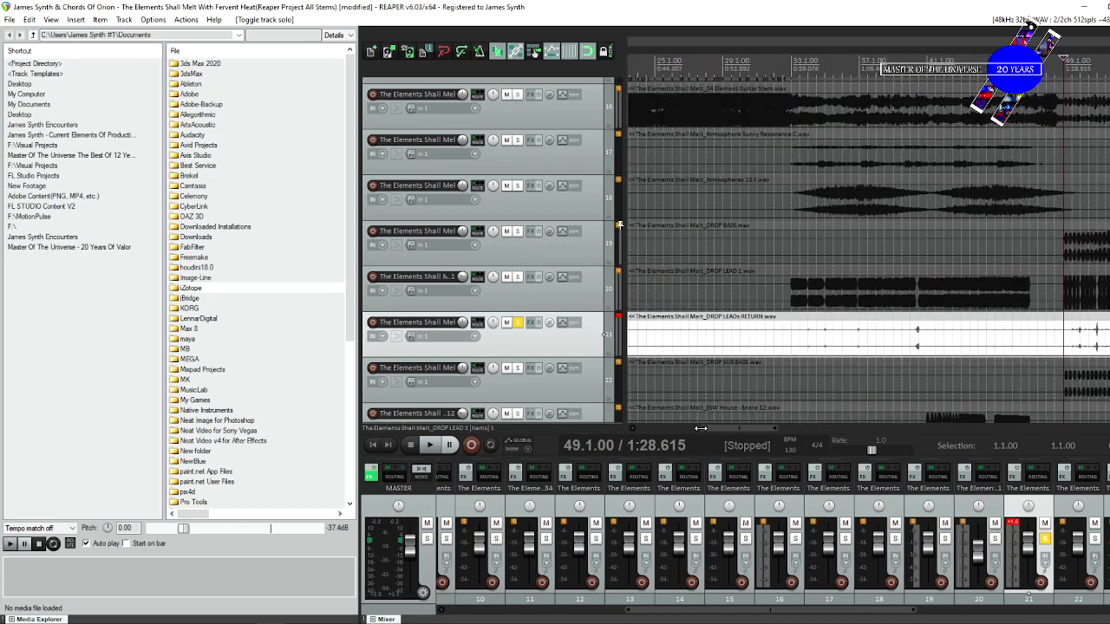
pyautogui.click(795, 334)
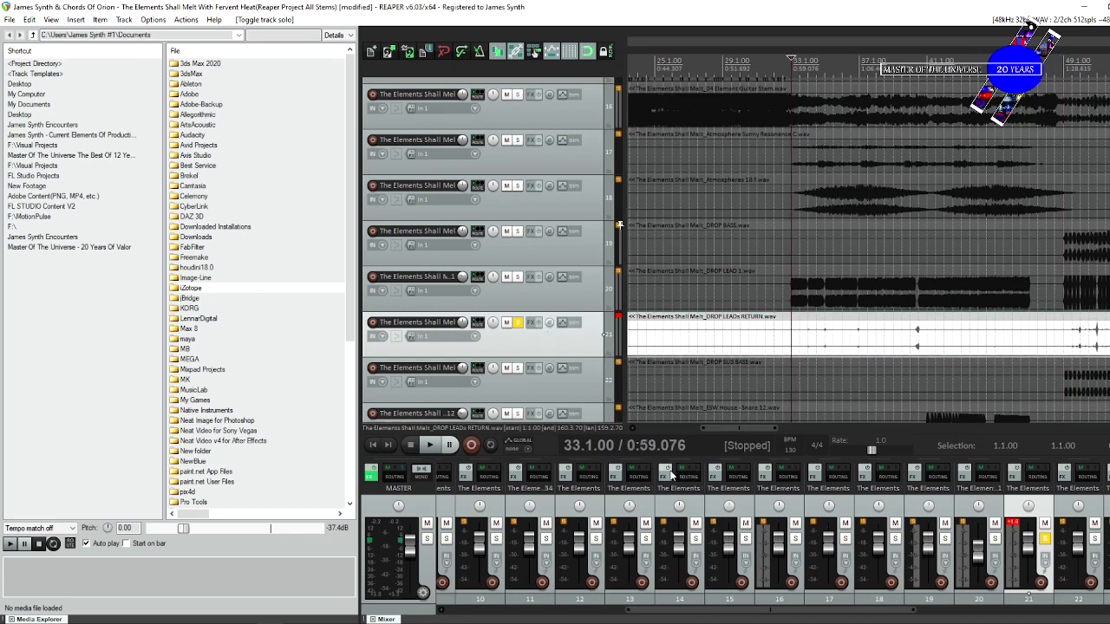
pyautogui.press('space')
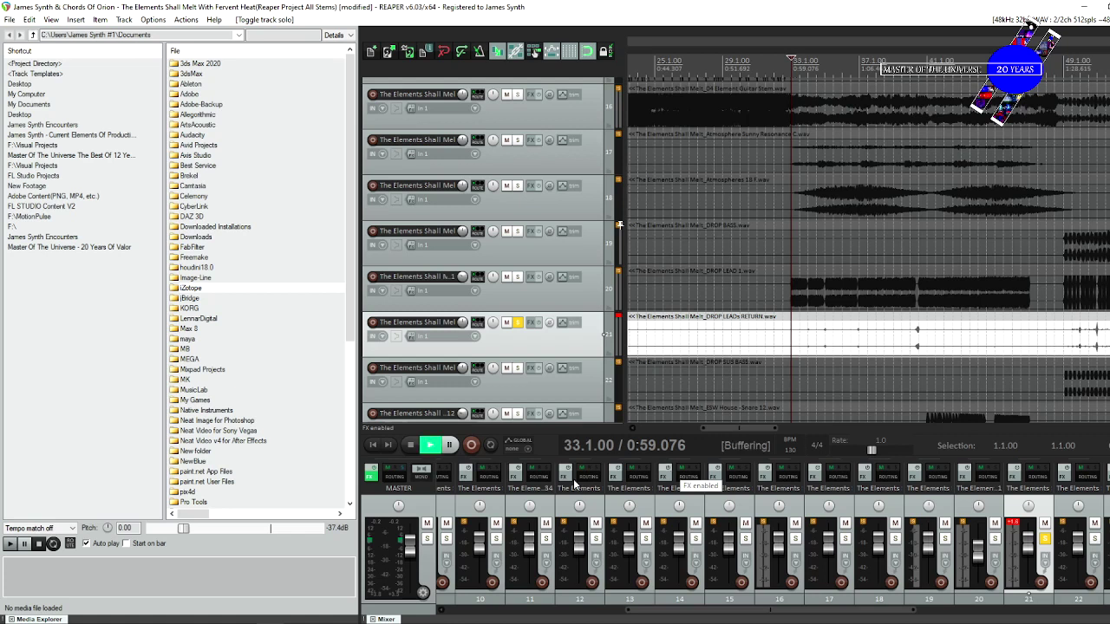
pyautogui.press('space')
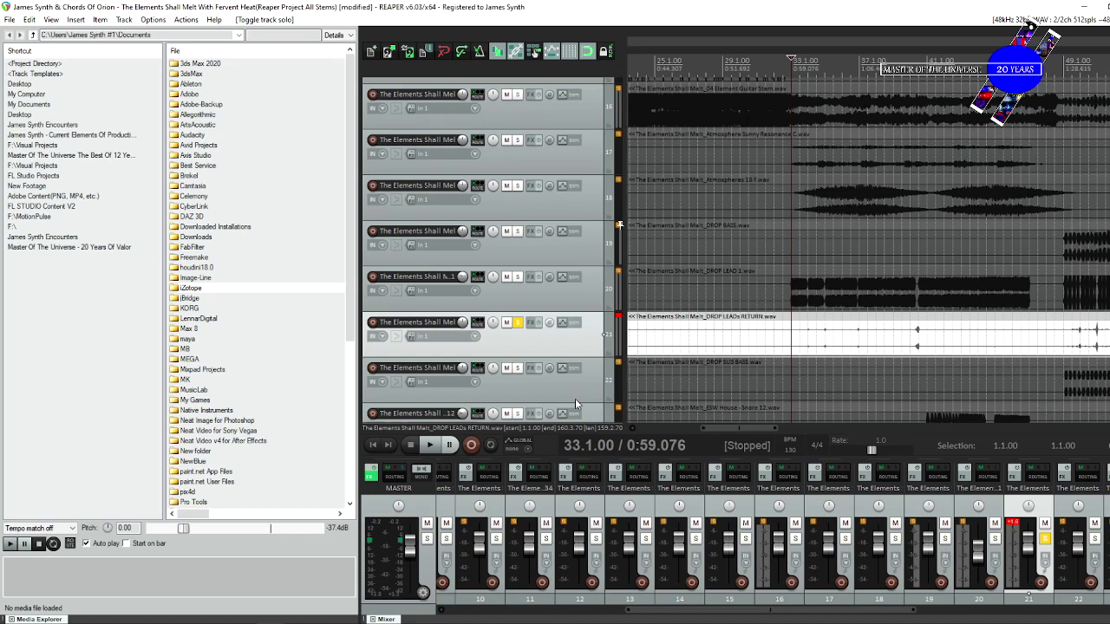
# Switch to Windows Photo Viewer and review the DROP LEADs RETURN screenshots for ValhallaRoom Reverb, FabFilter Pro-C 2, EQ and LFOTool SC.
pyautogui.click(980, 310)
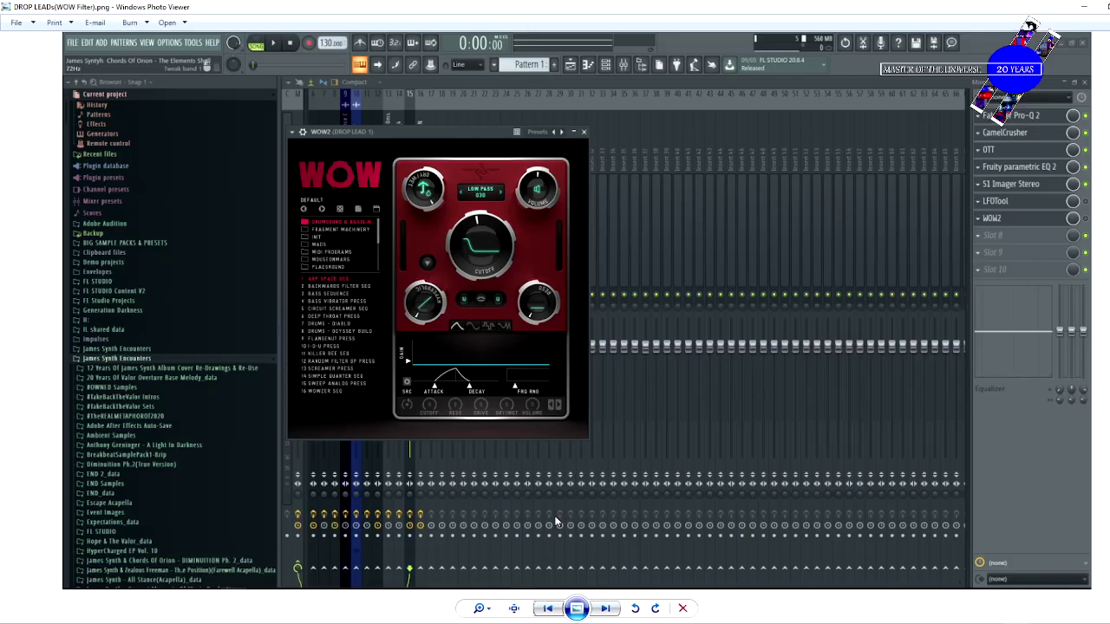
pyautogui.click(548, 607)
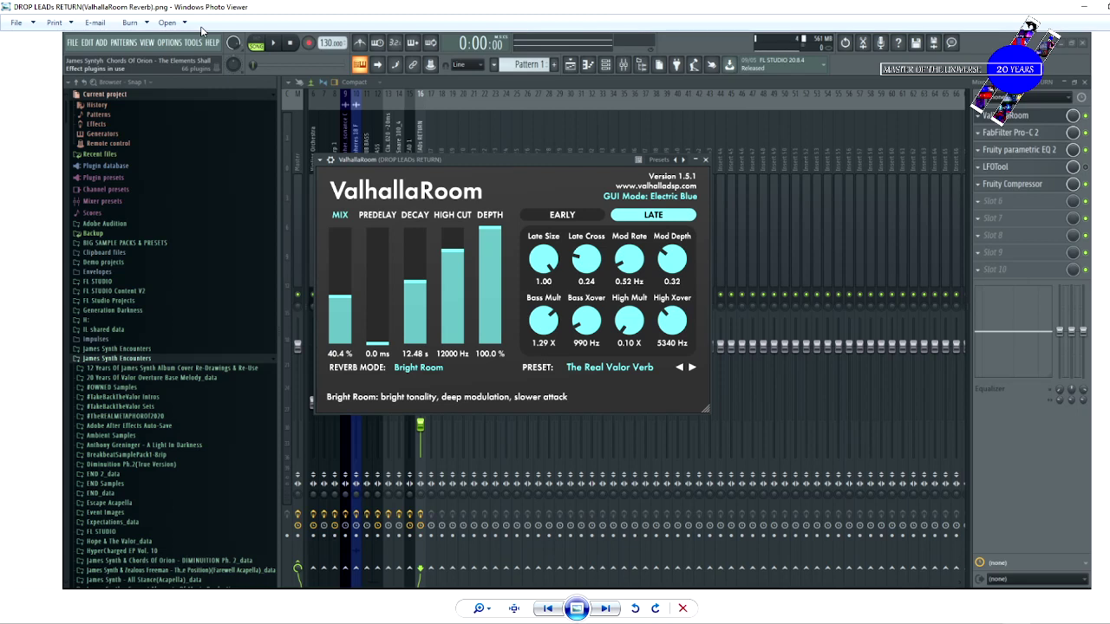
pyautogui.click(547, 608)
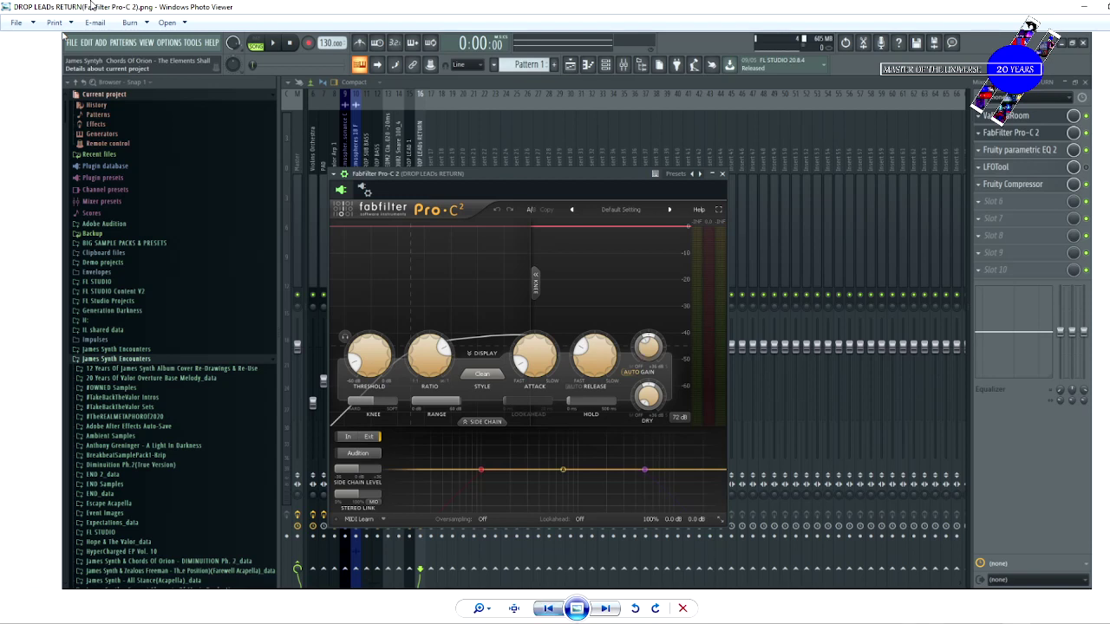
pyautogui.click(548, 608)
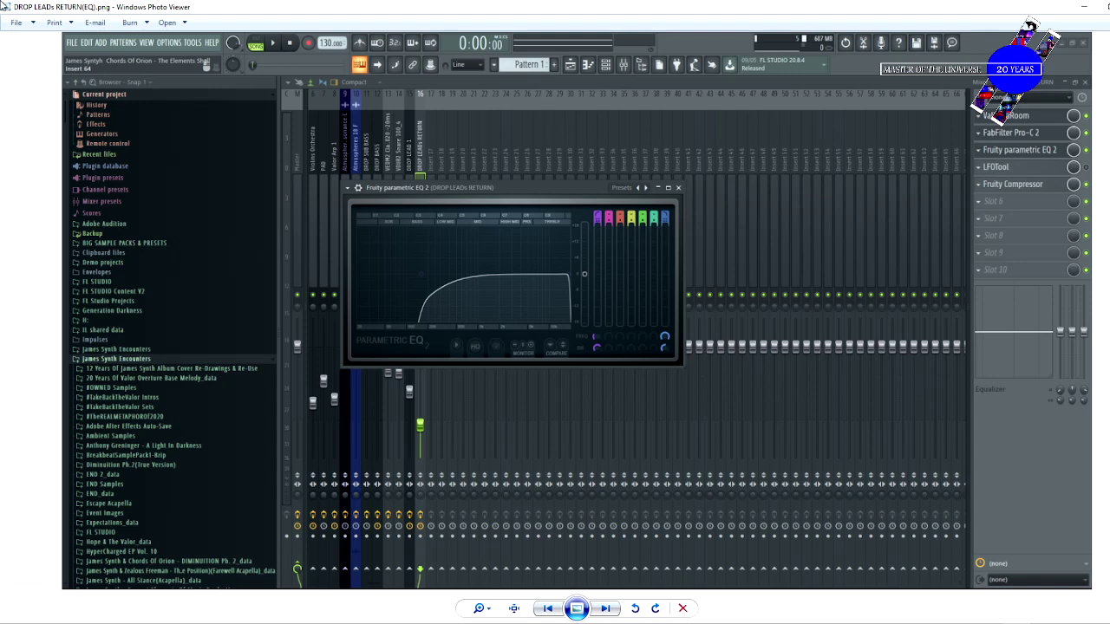
pyautogui.click(546, 611)
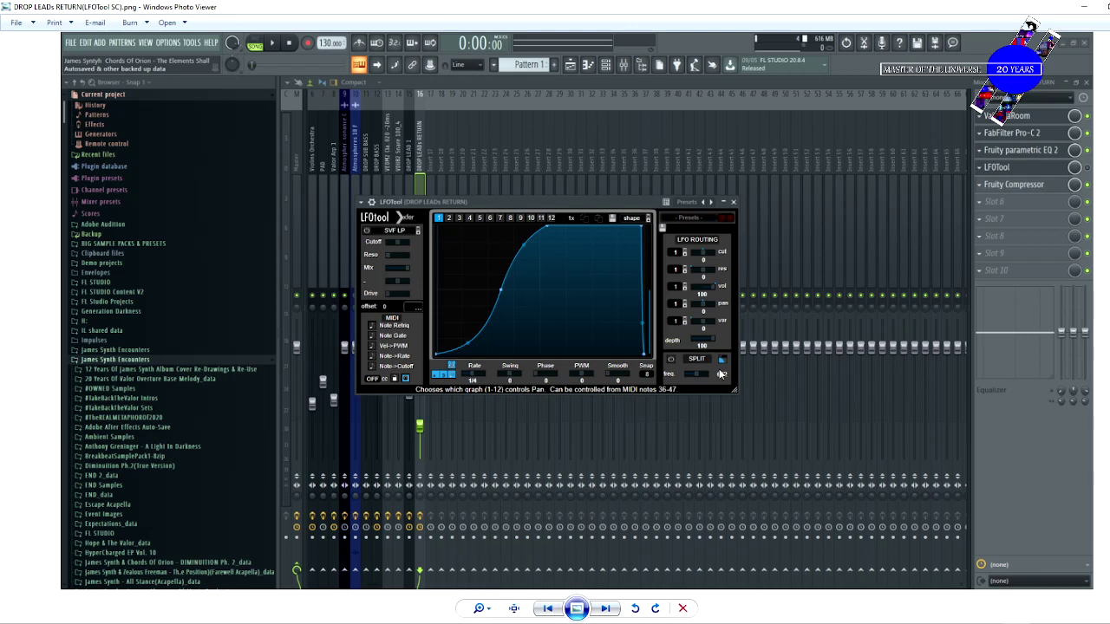
pyautogui.click(544, 607)
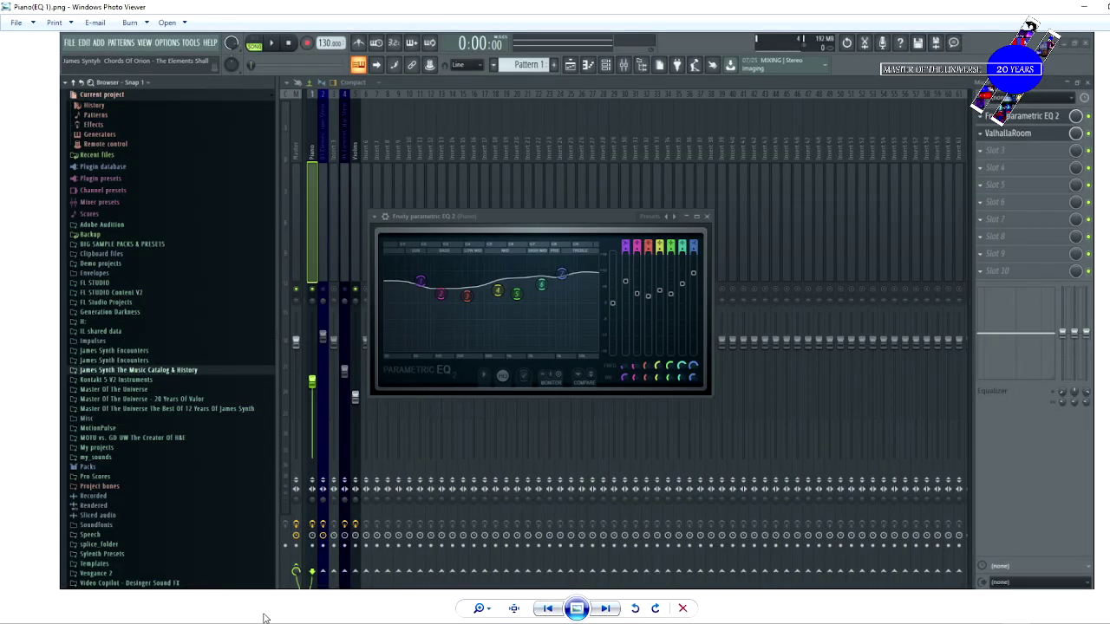
# Switch to REAPER, solo the 04 Element Guitar Stem track alongside DROP LEADs RETURN, and audition both from bar 65.
pyautogui.moveTo(270, 618)
pyautogui.click(269, 586)
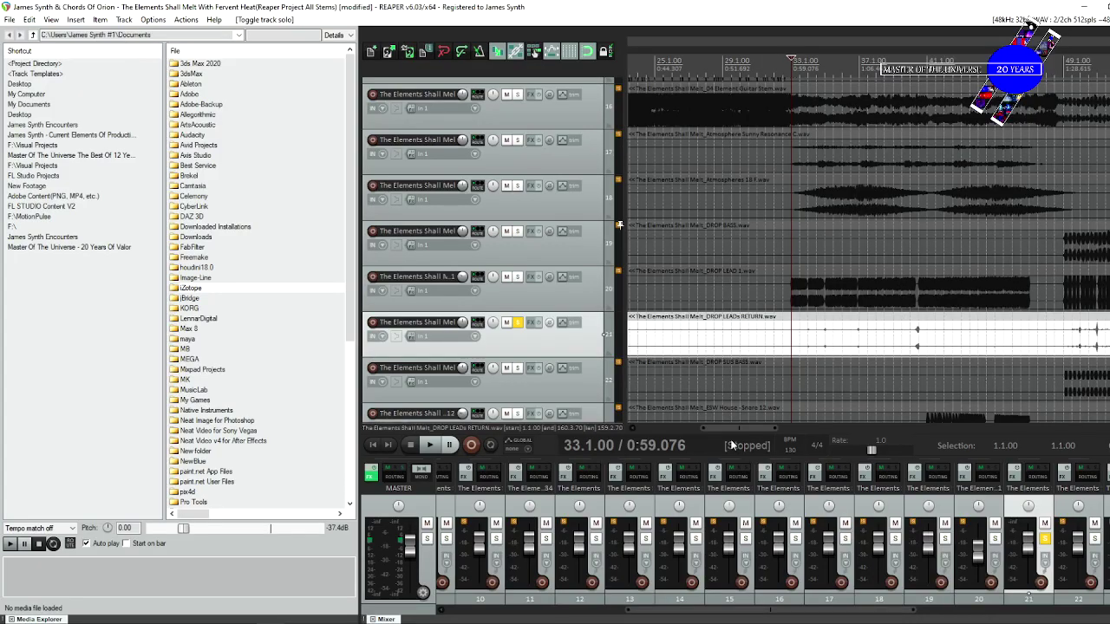
pyautogui.press(']')
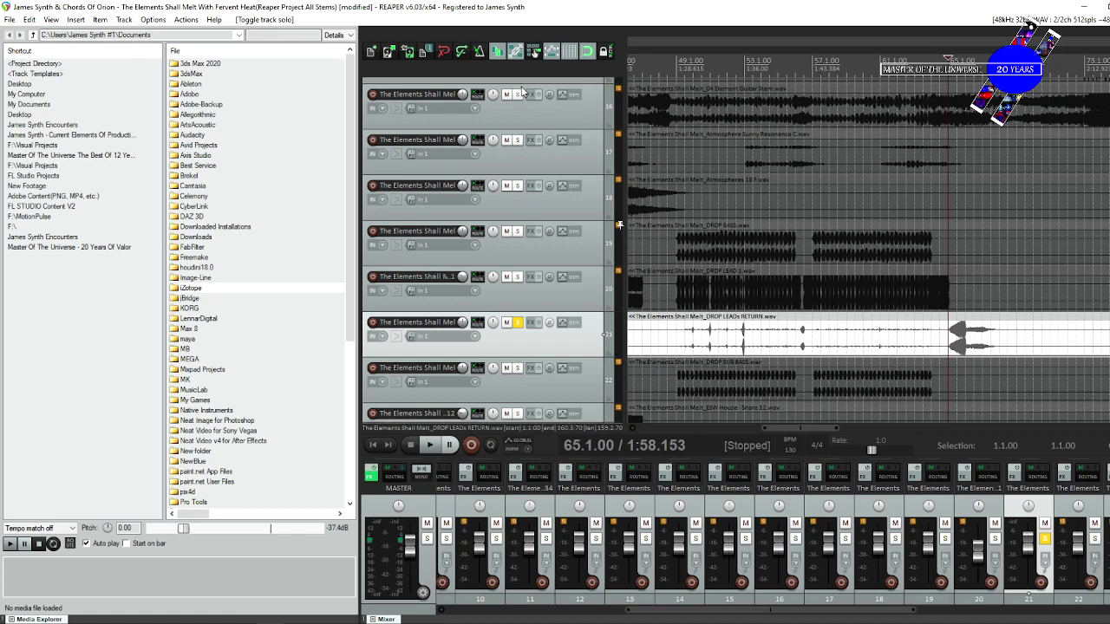
pyautogui.click(519, 93)
pyautogui.press('space')
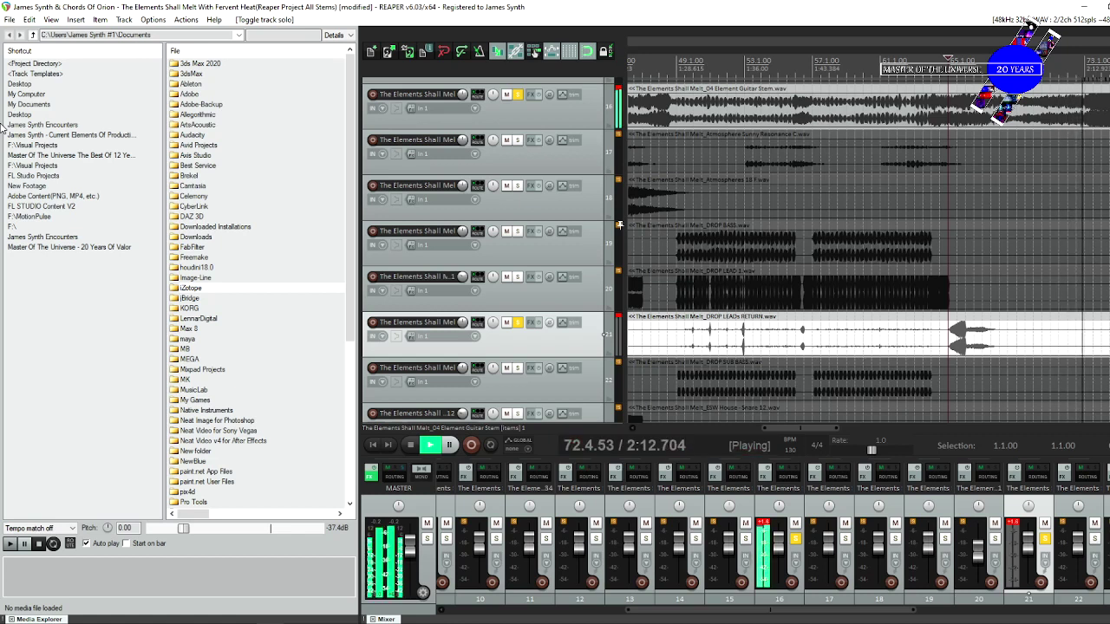
pyautogui.press('space')
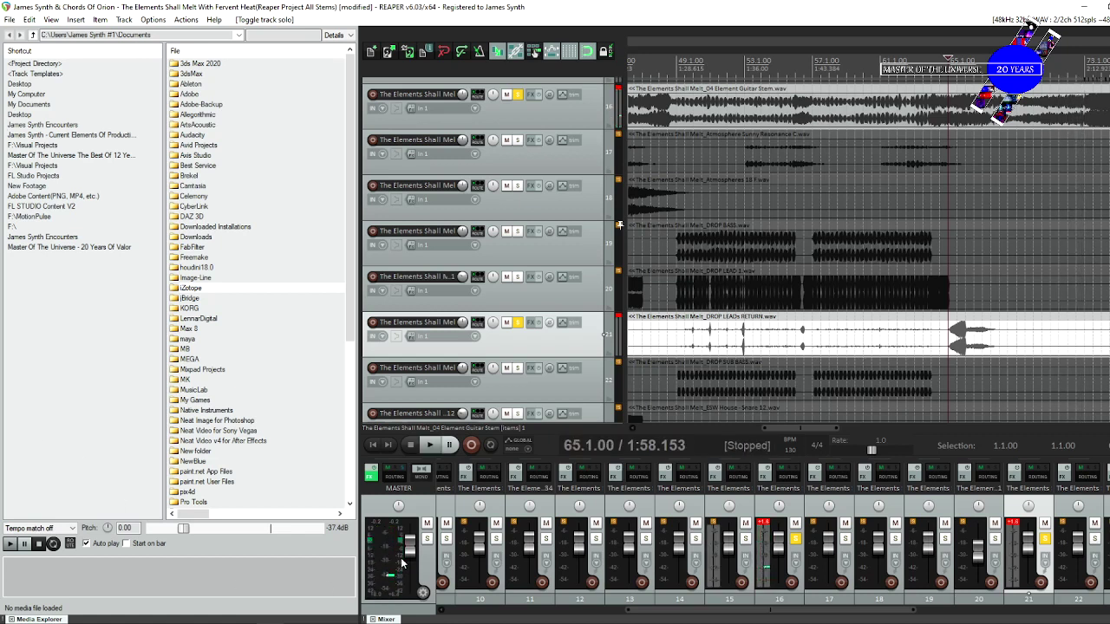
# Lower the master volume to -7.35 dB, play the soloed guitar and return tracks from bar 65, and stop playback.
pyautogui.moveTo(411, 545); pyautogui.dragTo(421, 555)
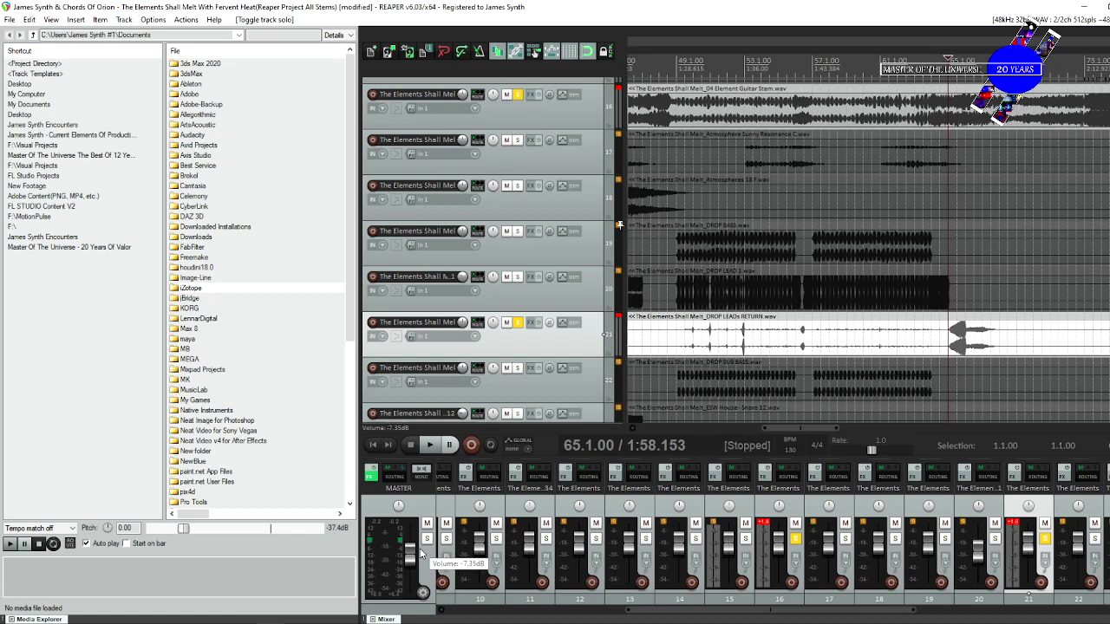
pyautogui.press('space')
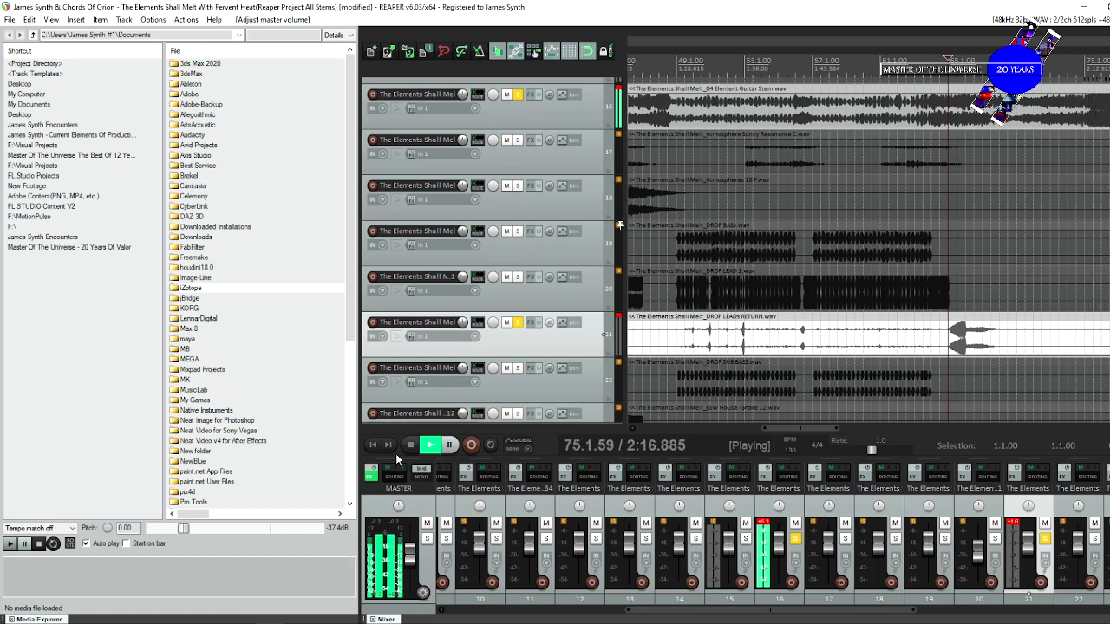
pyautogui.click(425, 445)
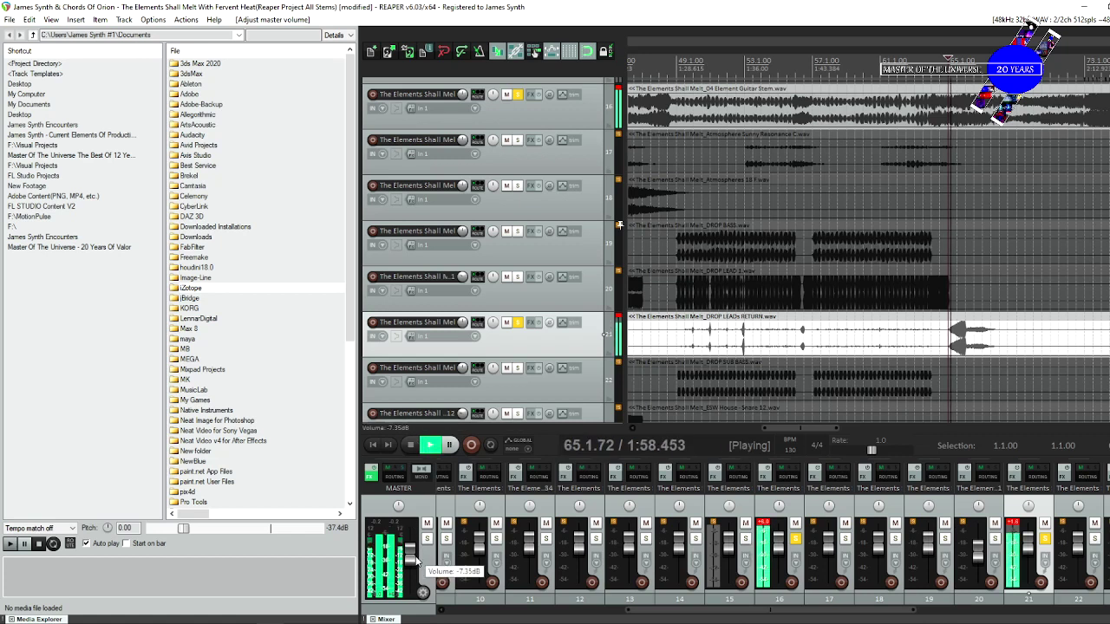
pyautogui.click(410, 445)
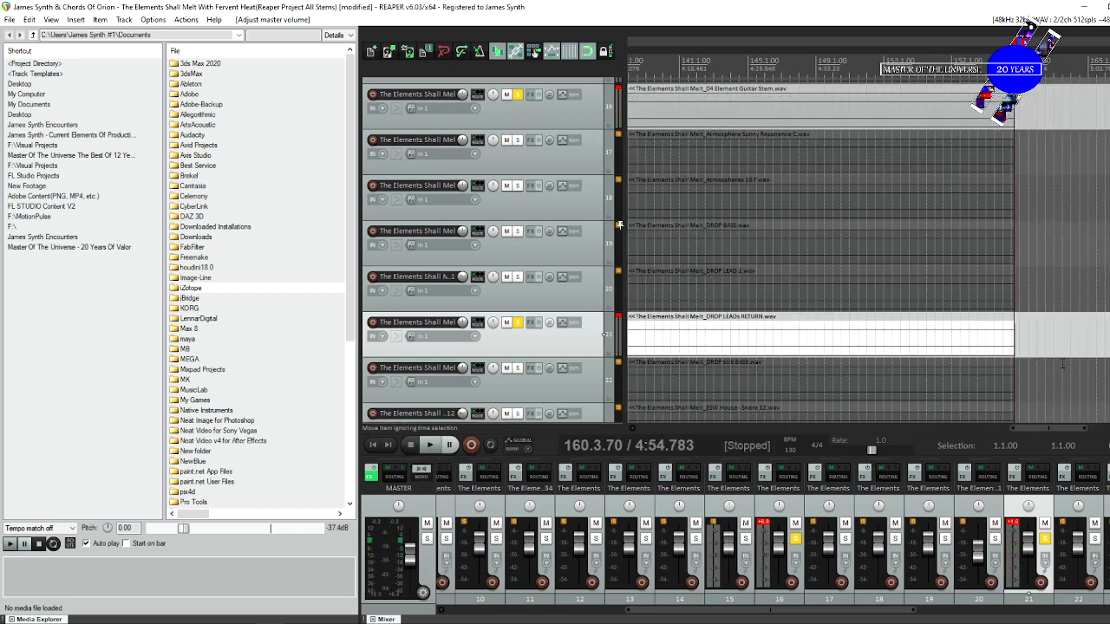
# Return the edit cursor to bar 65 on the DROP LEADs RETURN track and raise the master volume back up.
pyautogui.moveTo(1038, 430); pyautogui.dragTo(780, 437)
pyautogui.click(1031, 341)
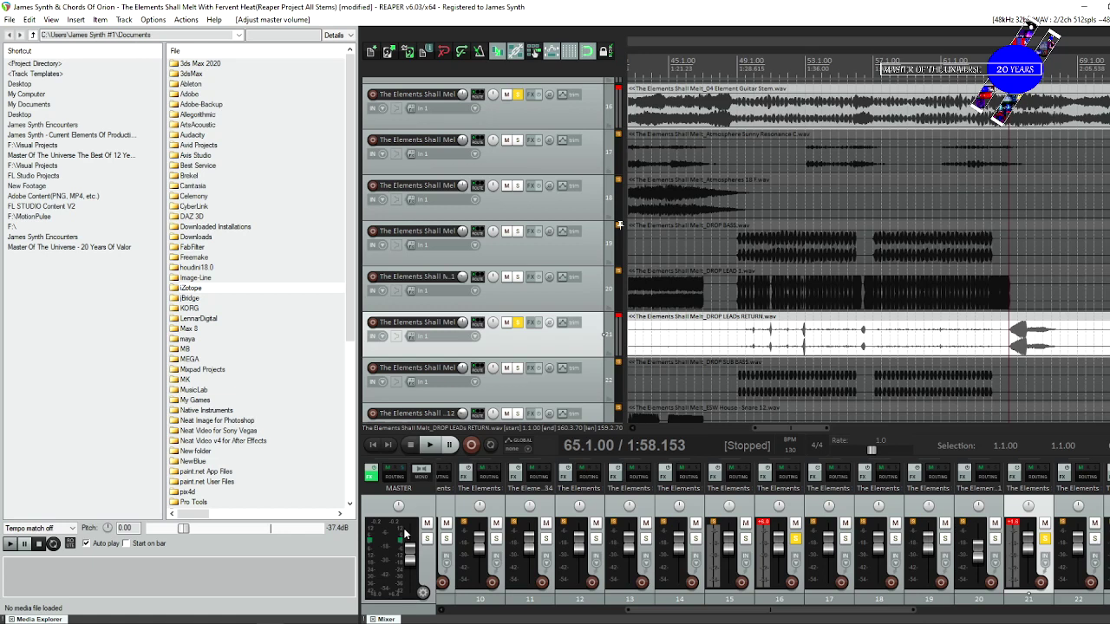
pyautogui.moveTo(410, 548)
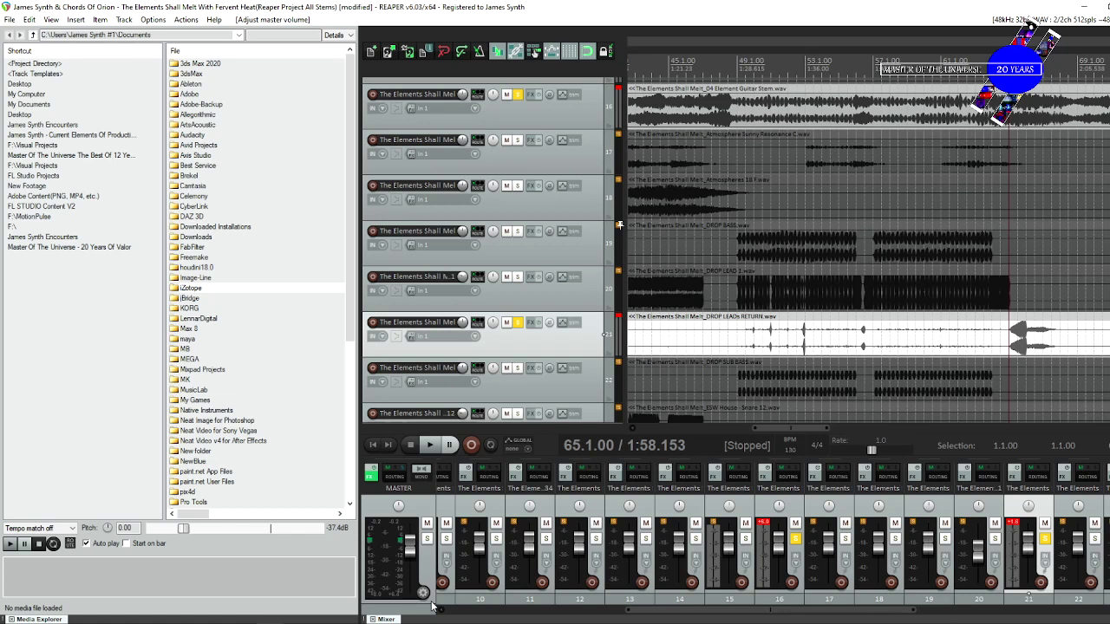
# Turn off solo on the 04 Element Guitar Stem track and audition DROP LEADs RETURN alone from bar 49.
pyautogui.click(736, 322)
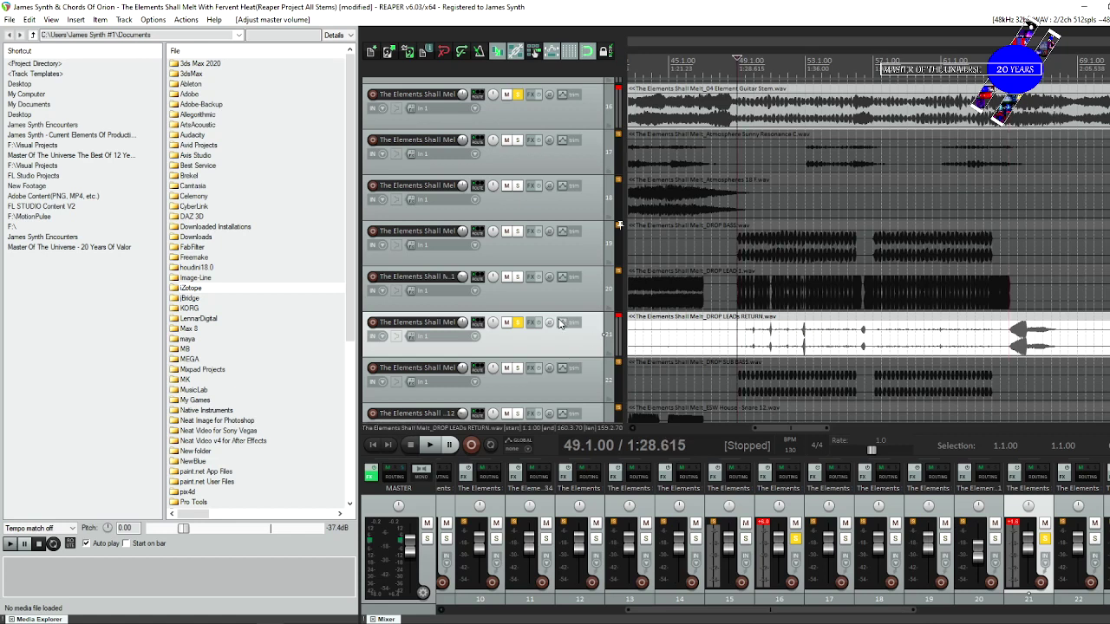
pyautogui.press('space')
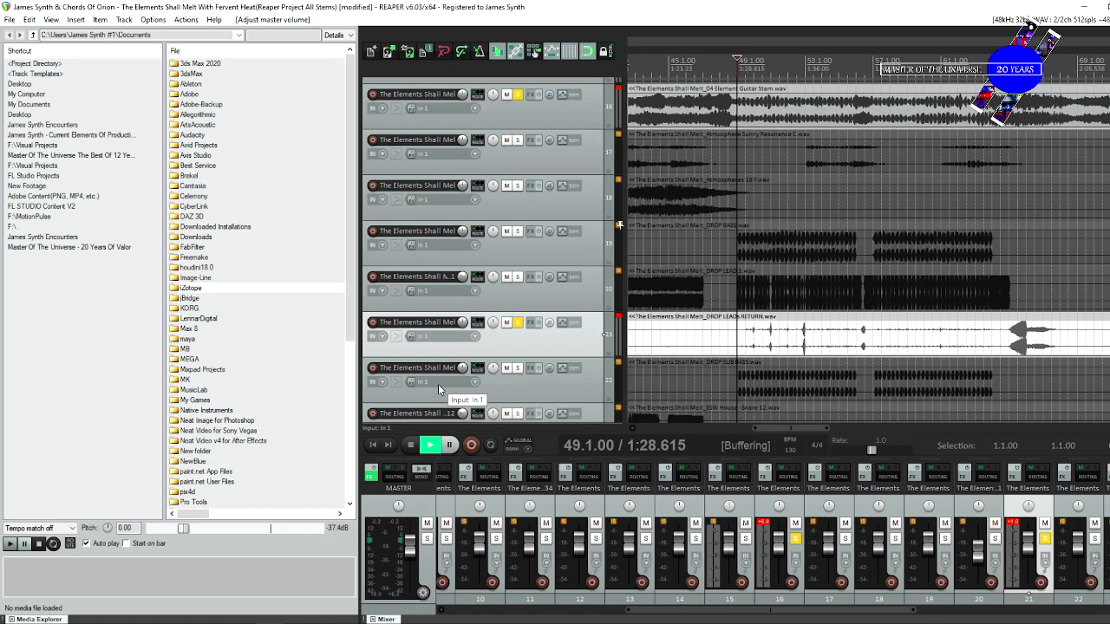
pyautogui.press('space')
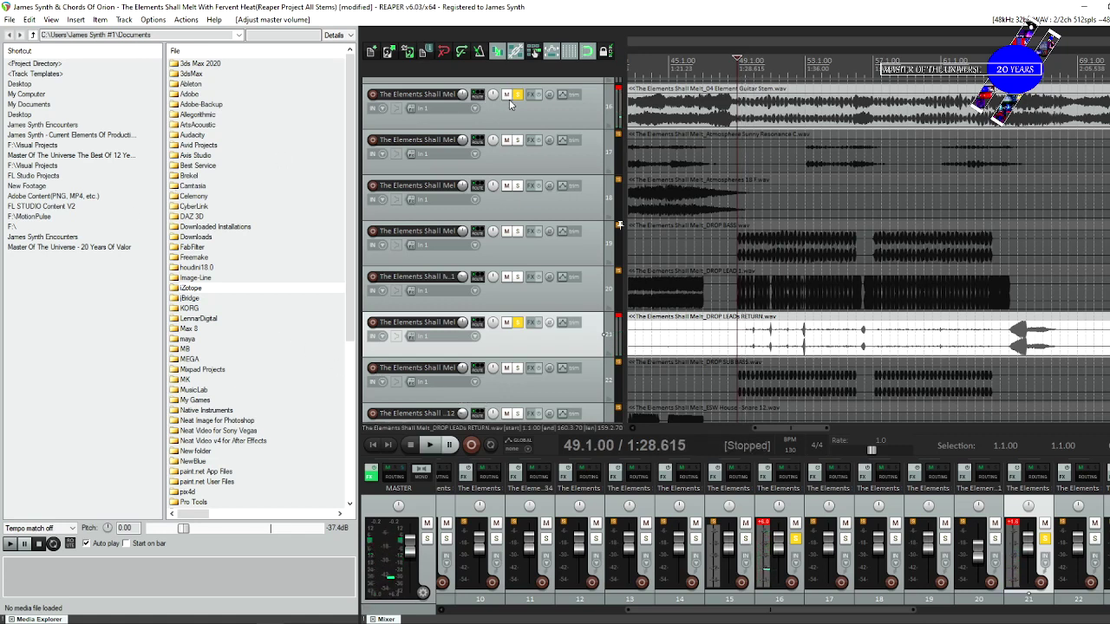
pyautogui.click(517, 94)
pyautogui.press('space')
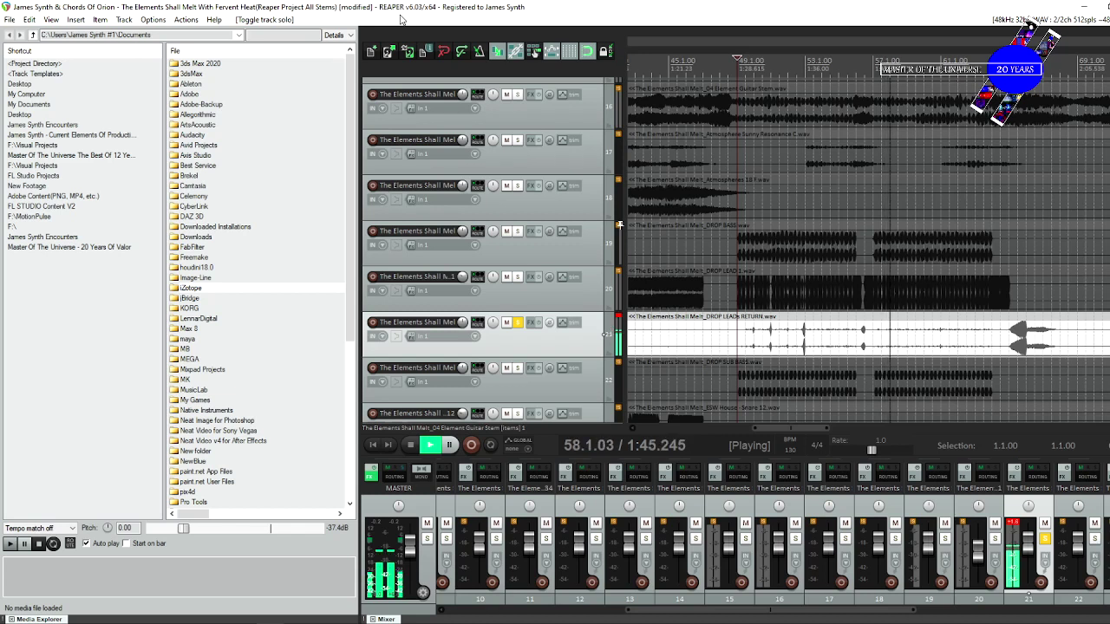
pyautogui.press('space')
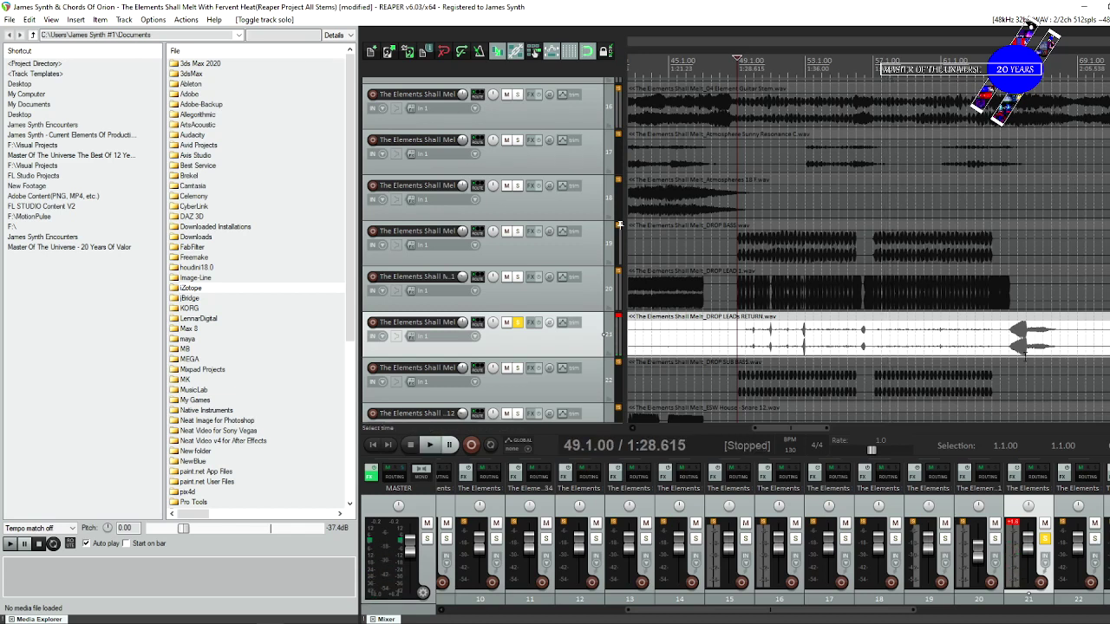
# Place the edit cursor at bar 65, toggle the DROP LEADs RETURN solo off and on, and play its reverb tail, stopping playback after listening.
pyautogui.click(1026, 343)
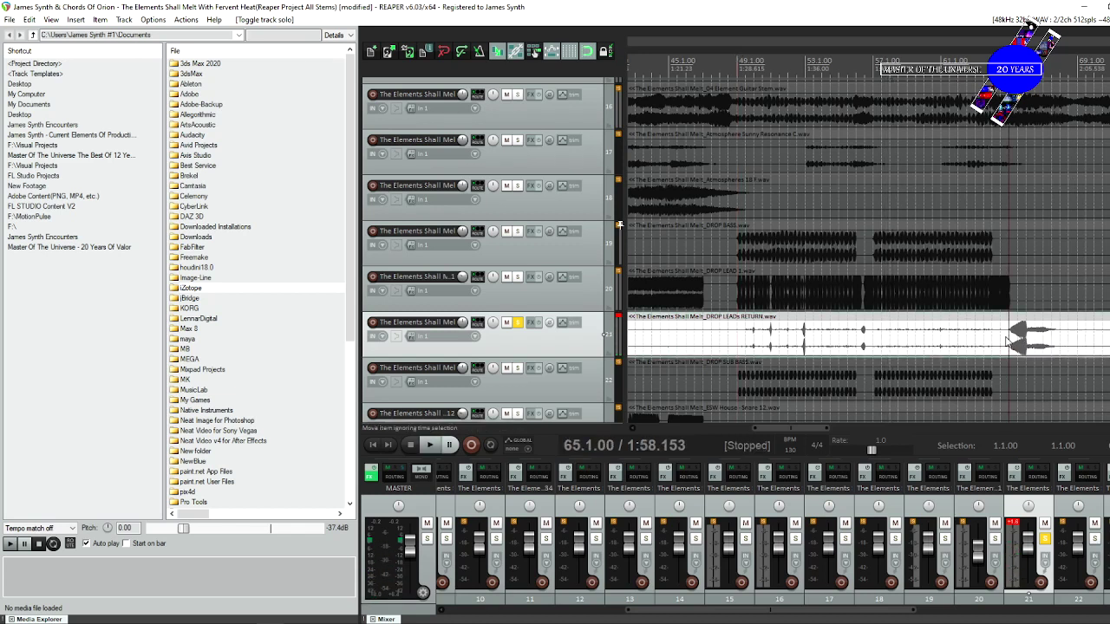
pyautogui.click(517, 322)
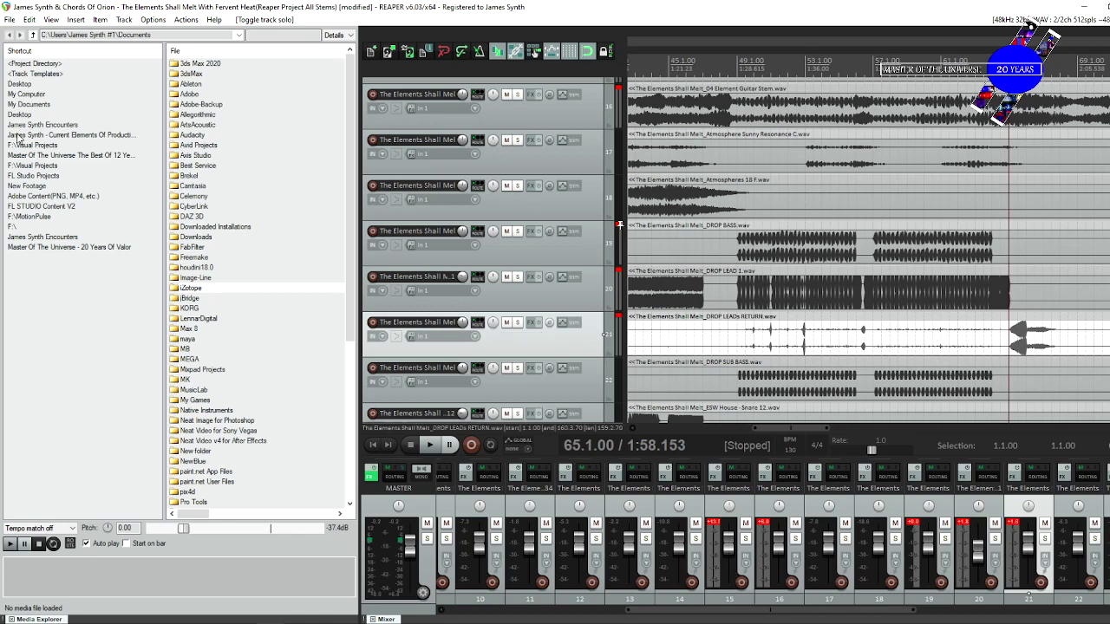
pyautogui.click(518, 322)
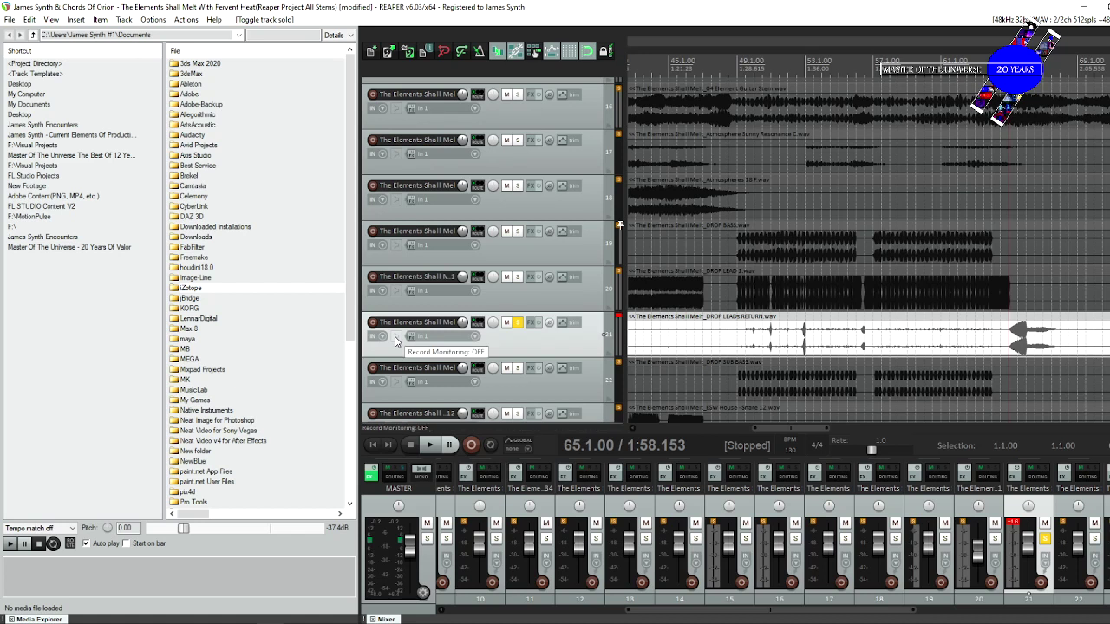
pyautogui.press('space')
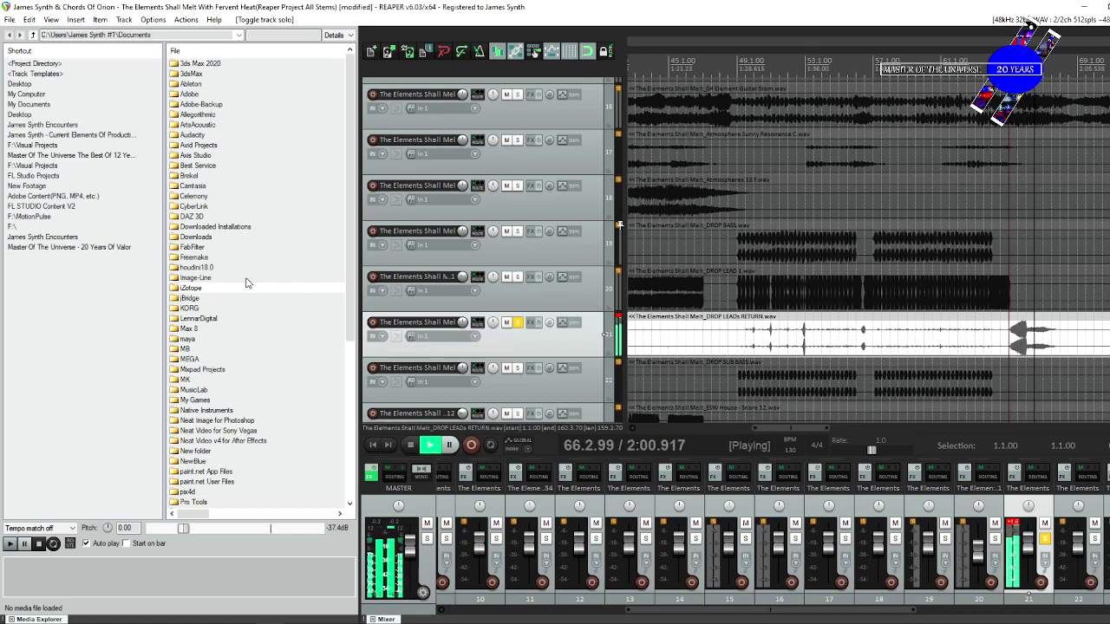
pyautogui.press('space')
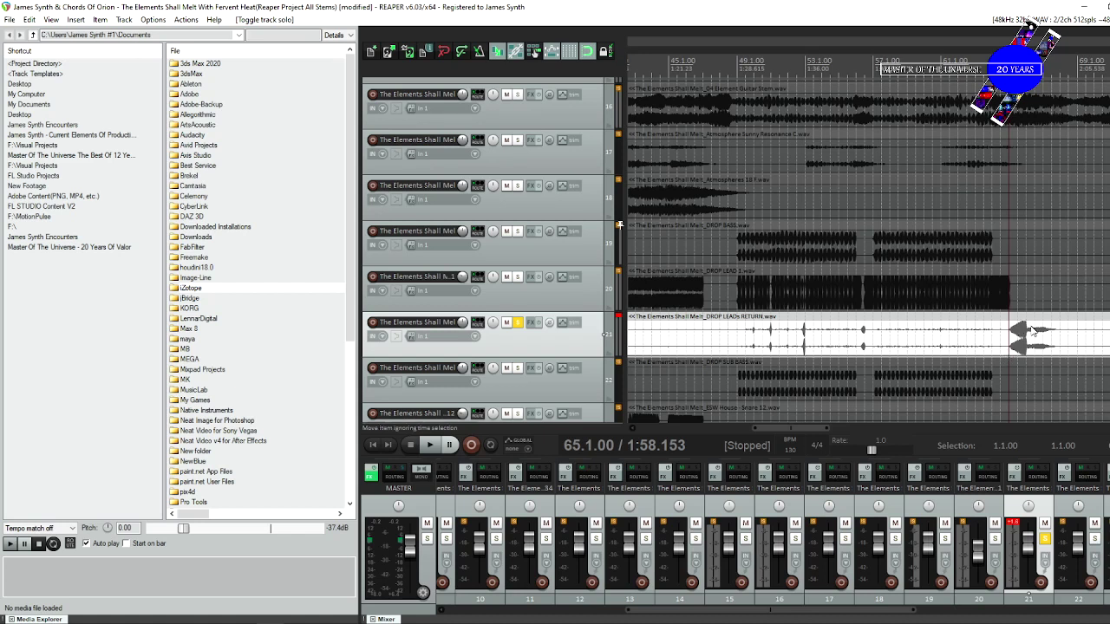
# Mark bars 66 and 67 of the return's reverb tail with the edit cursor, return to bar 65, and replay the tail.
pyautogui.click(1032, 347)
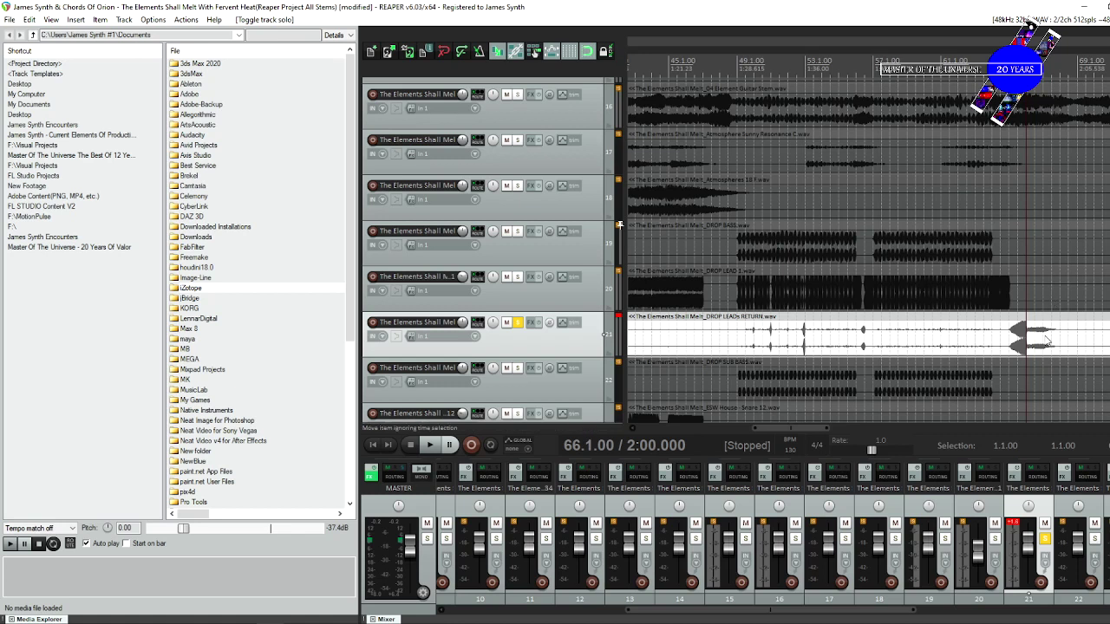
pyautogui.click(1045, 341)
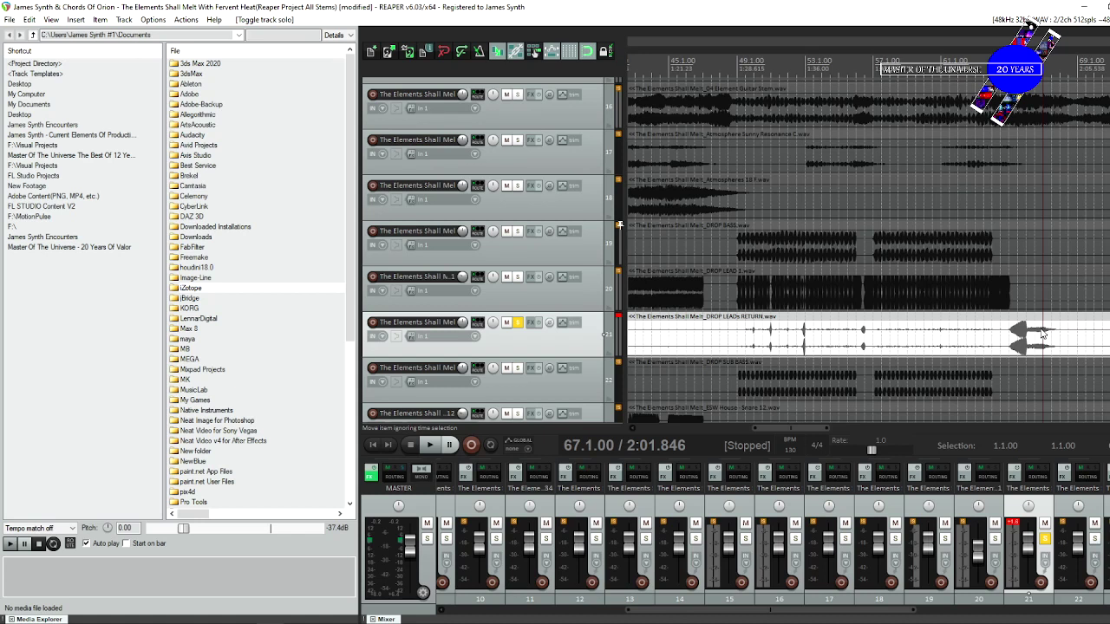
pyautogui.click(1013, 337)
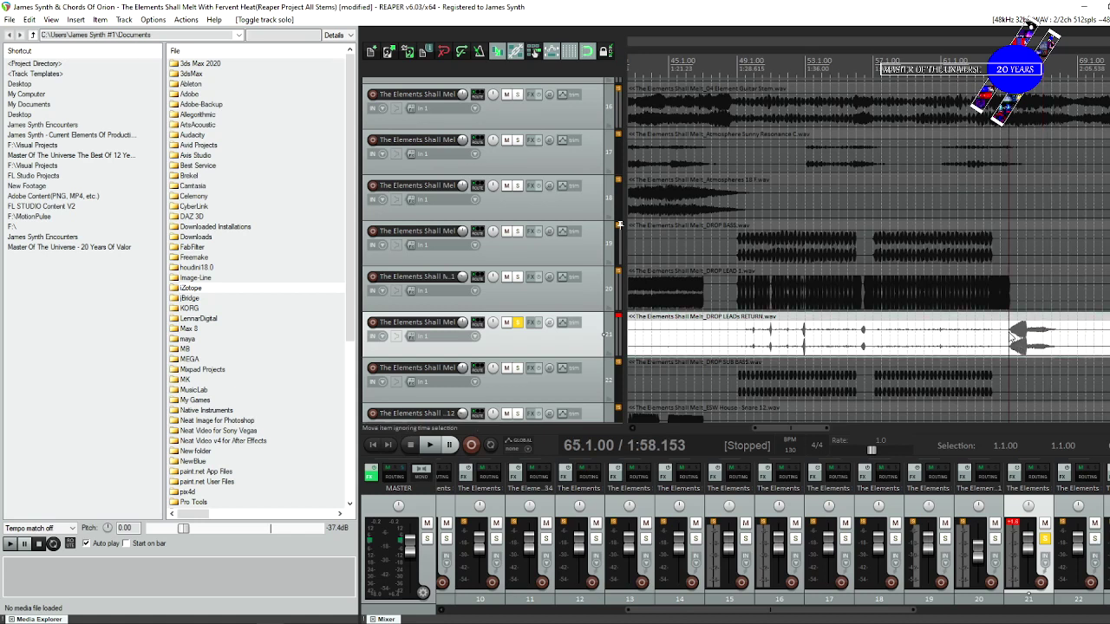
pyautogui.press('space')
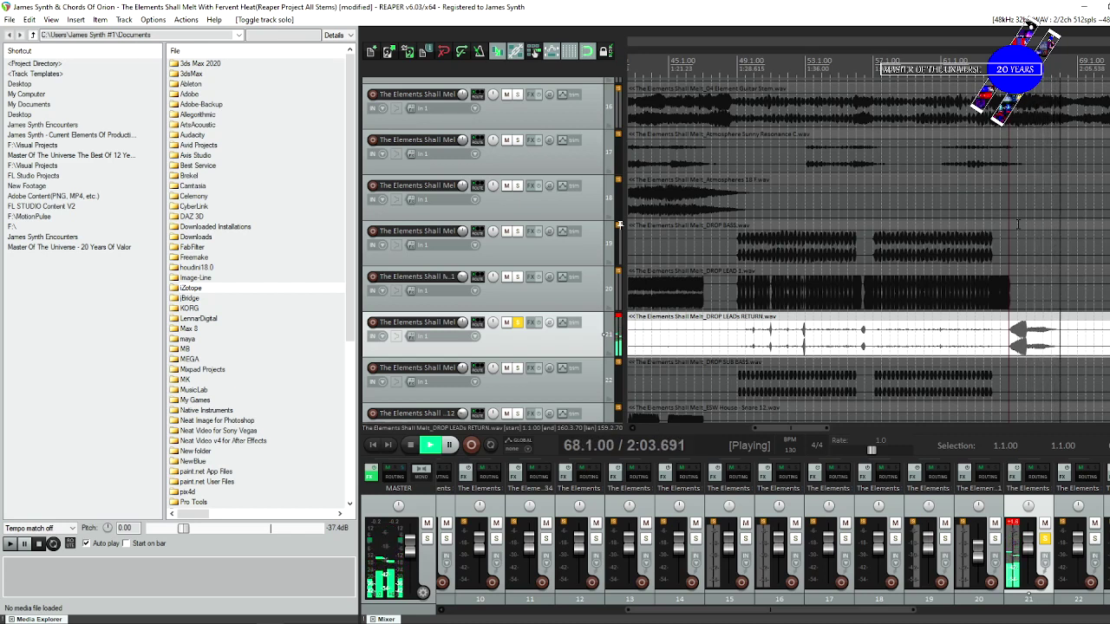
pyautogui.press('space')
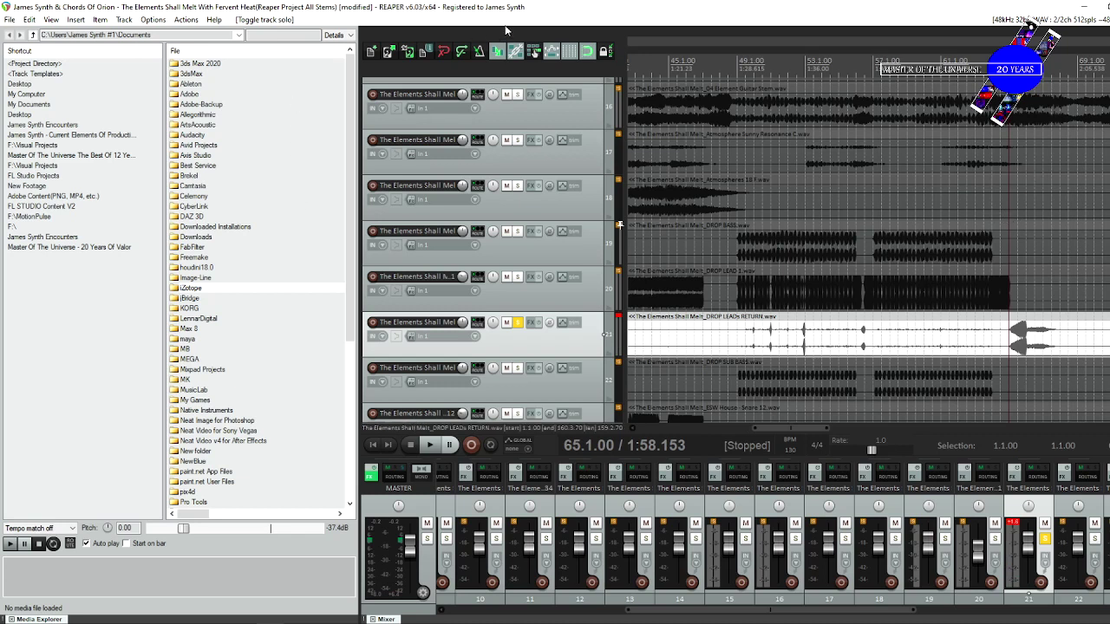
# Solo the 04 Element Guitar Stem instead of DROP LEADs RETURN, play it from bar 65, and stop playback after listening.
pyautogui.click(517, 95)
pyautogui.click(518, 323)
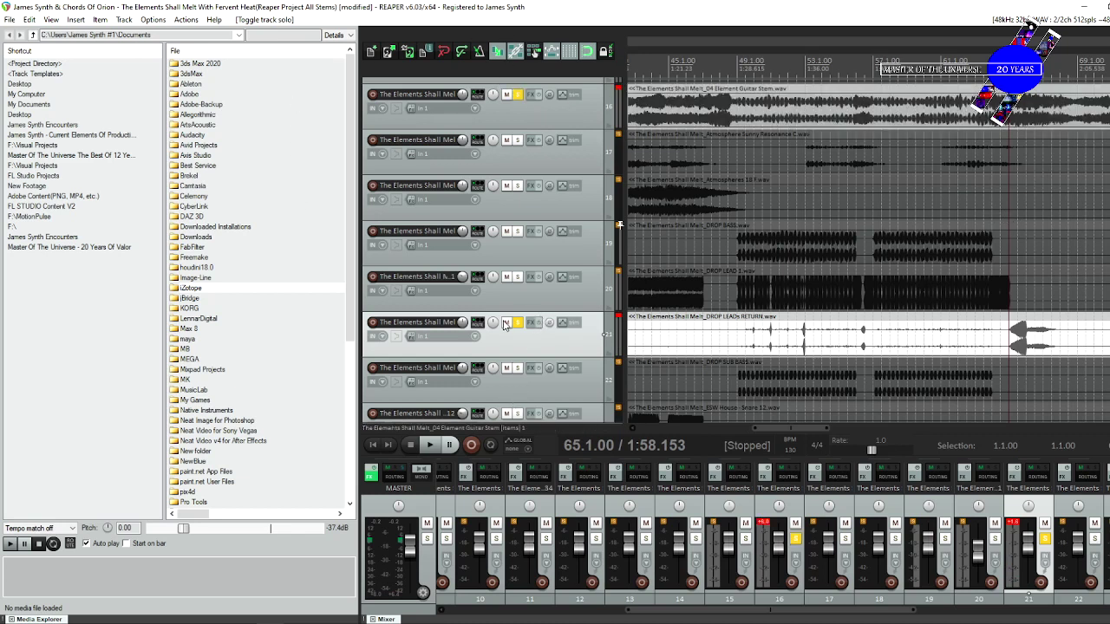
pyautogui.click(507, 323)
pyautogui.click(506, 323)
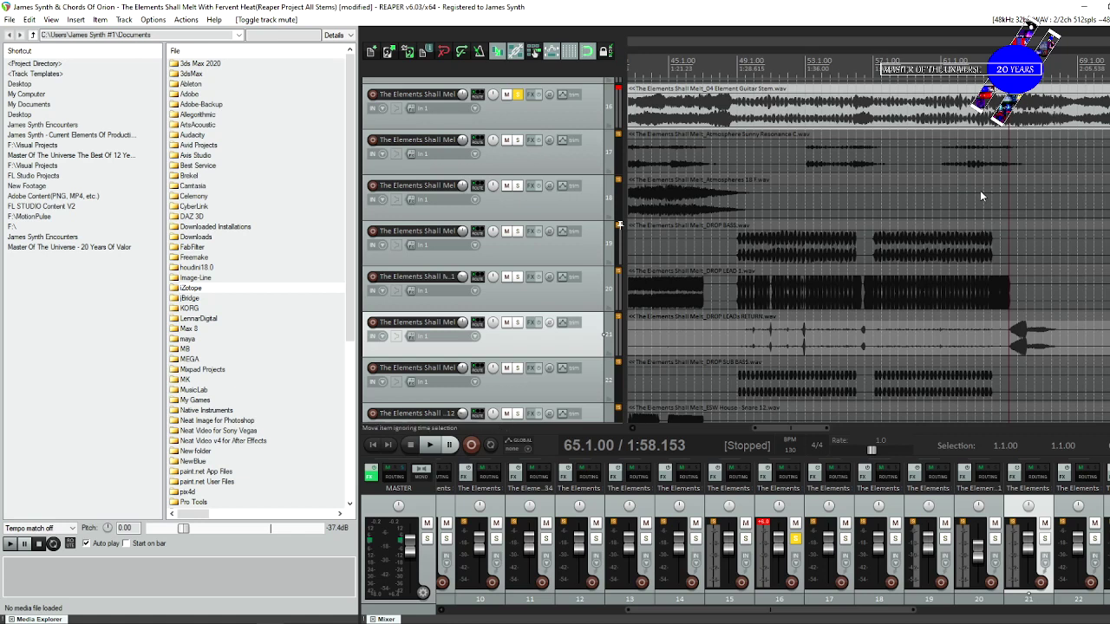
pyautogui.press('space')
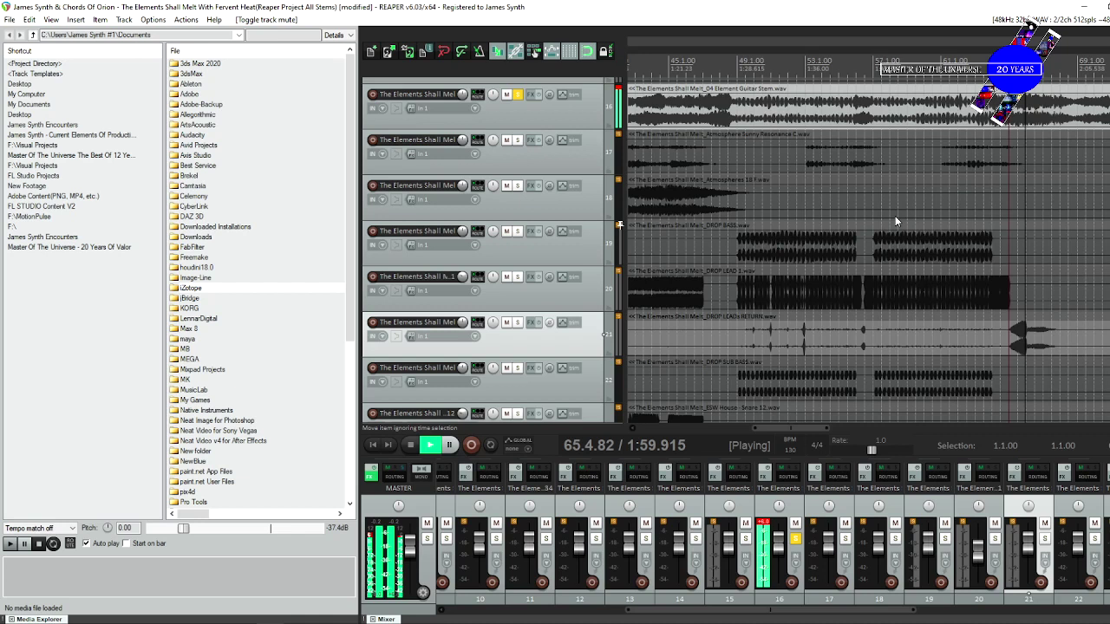
pyautogui.moveTo(784, 546)
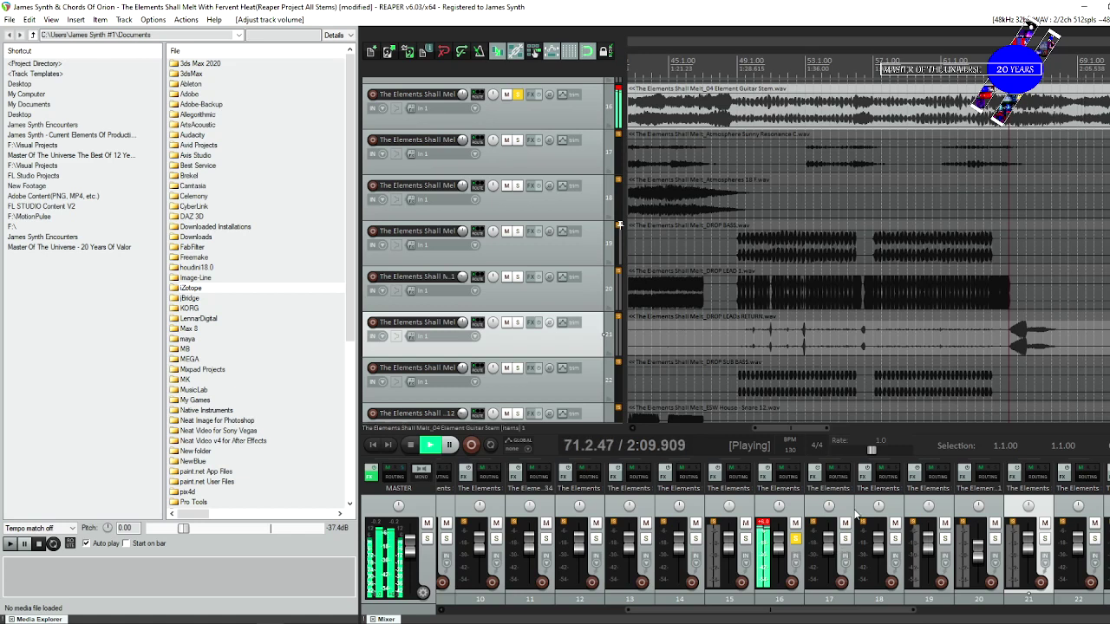
pyautogui.press('space')
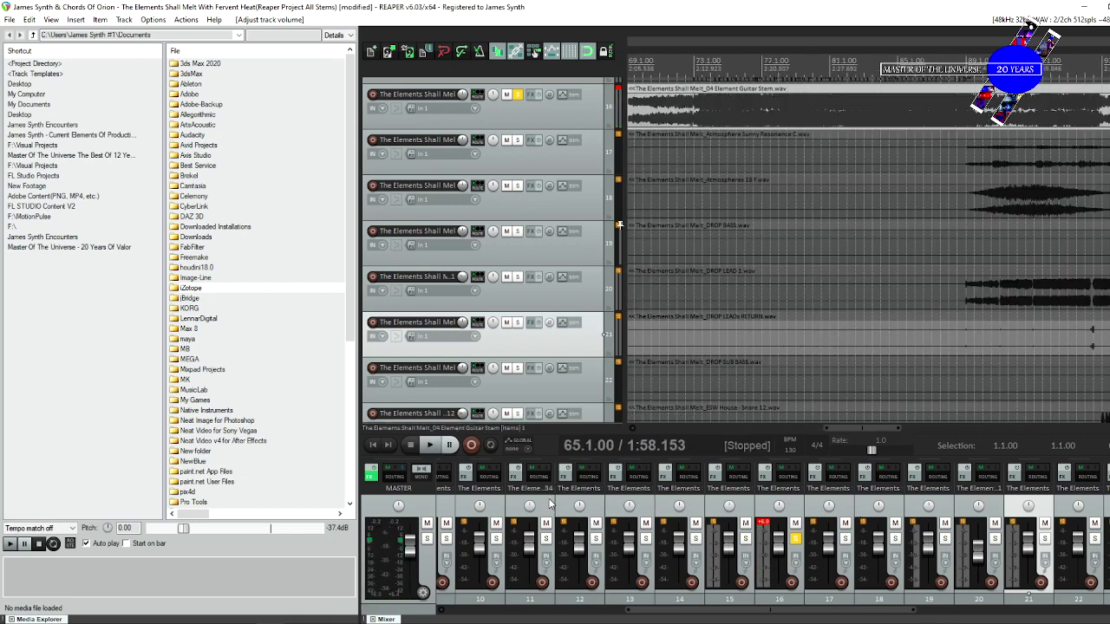
# Examine the arrangement around the DROP LEAD 1 entry at bar 89 and look through the stems down to the Master track and back.
pyautogui.click(962, 292)
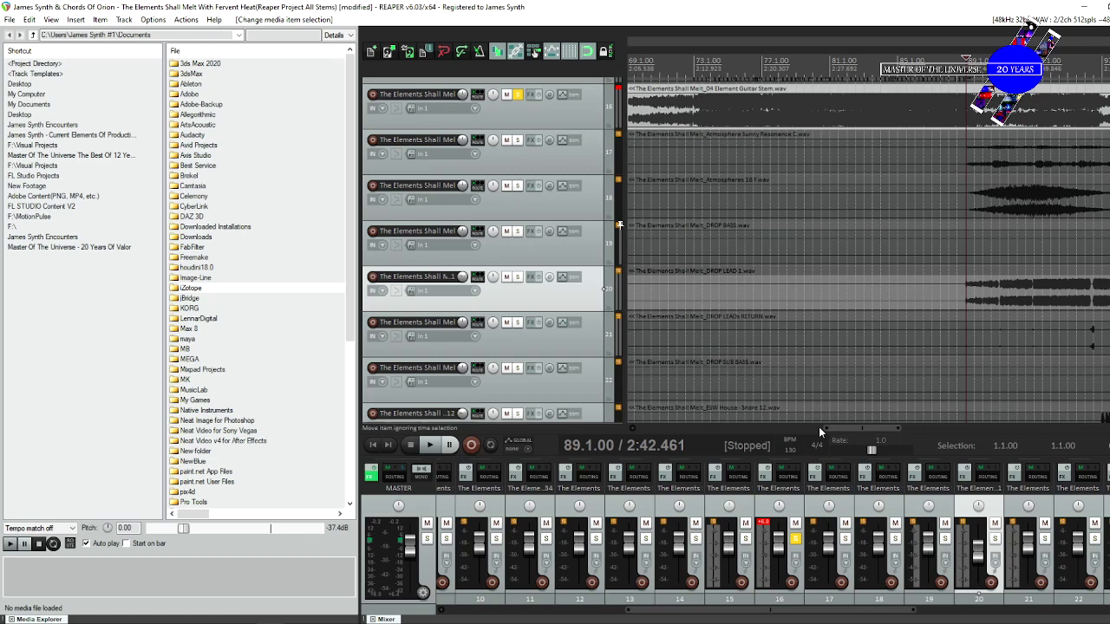
pyautogui.moveTo(825, 426); pyautogui.dragTo(693, 416)
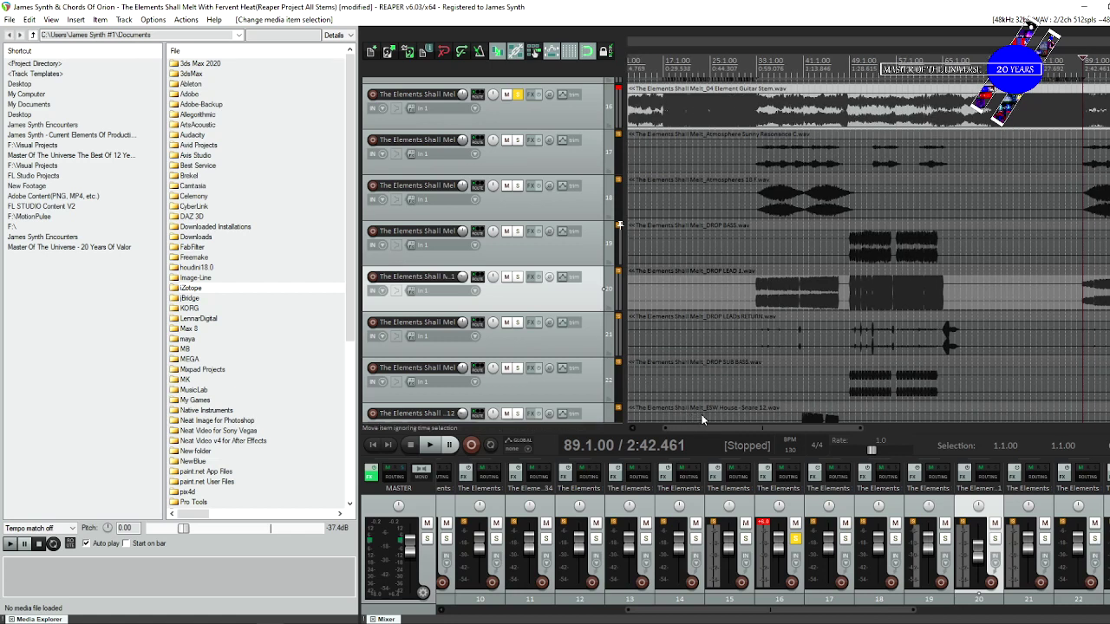
pyautogui.scroll(-2, 977, 241)
pyautogui.scroll(3, 977, 241)
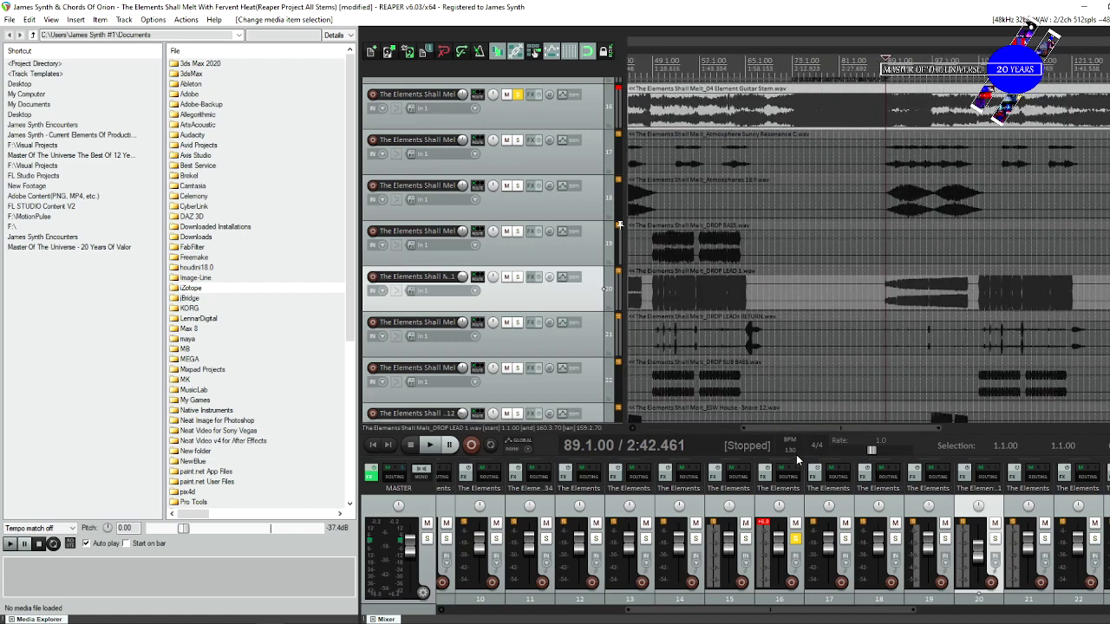
pyautogui.moveTo(801, 431); pyautogui.dragTo(761, 429)
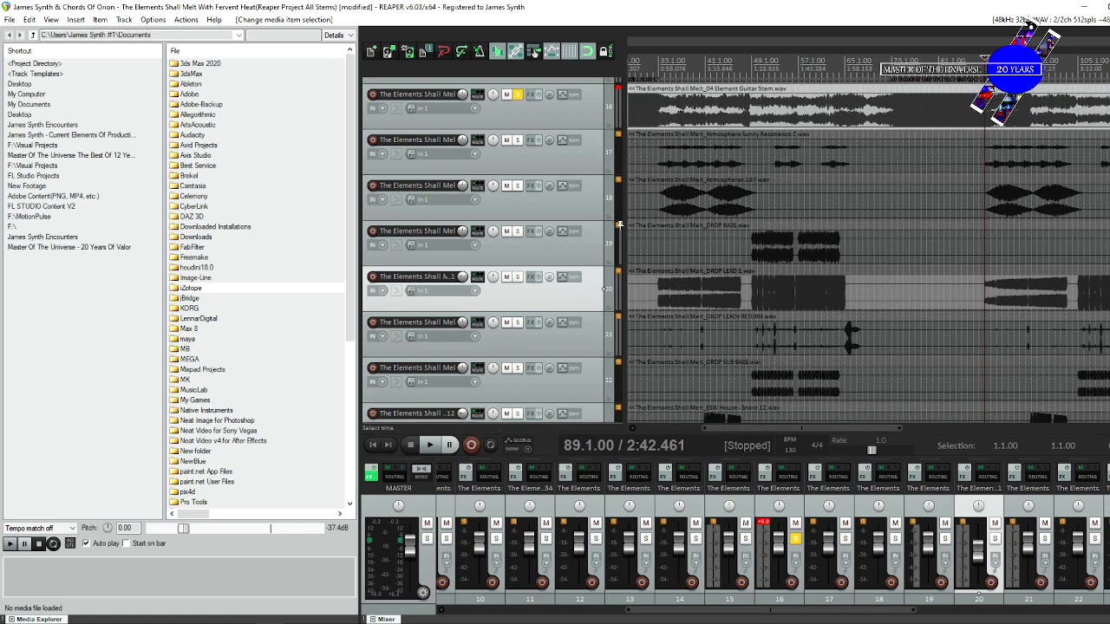
pyautogui.click(619, 226)
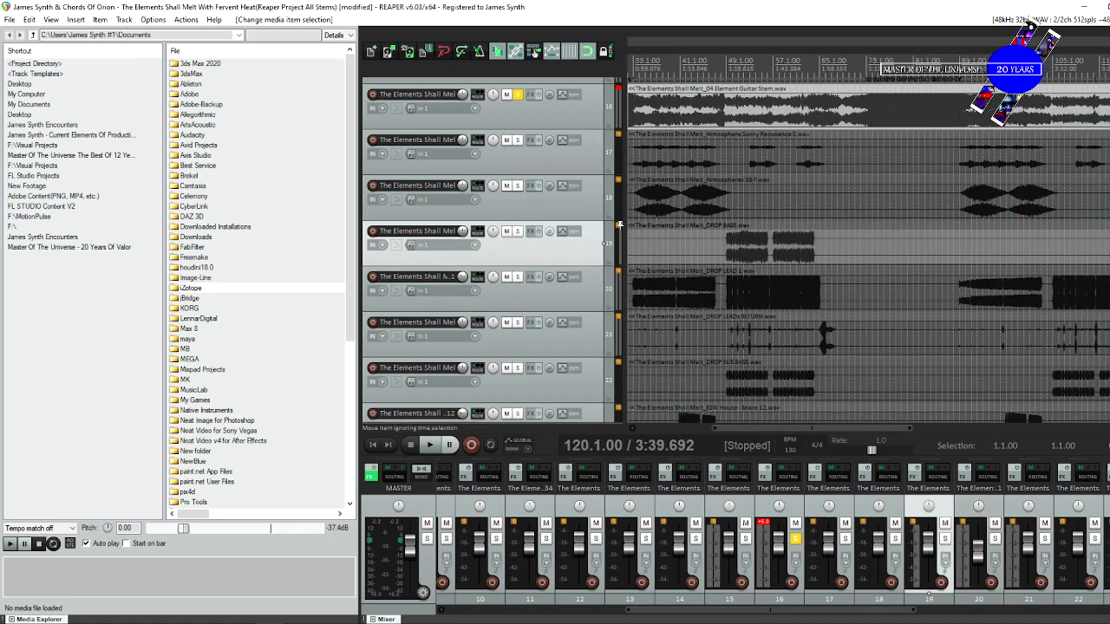
pyautogui.scroll(-10, 619, 225)
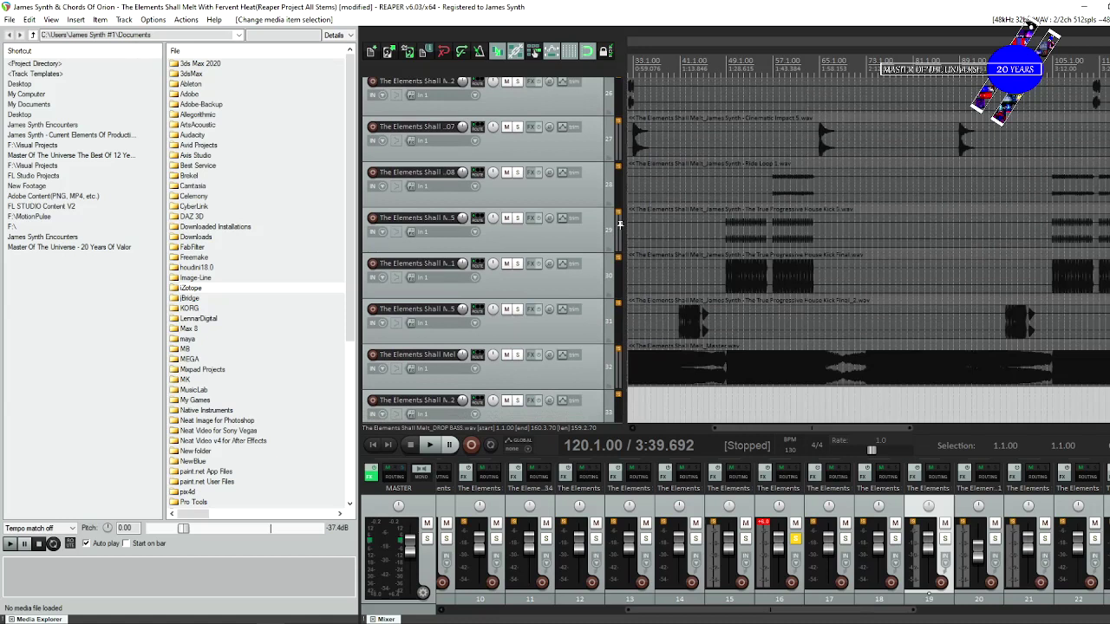
pyautogui.scroll(1, 619, 226)
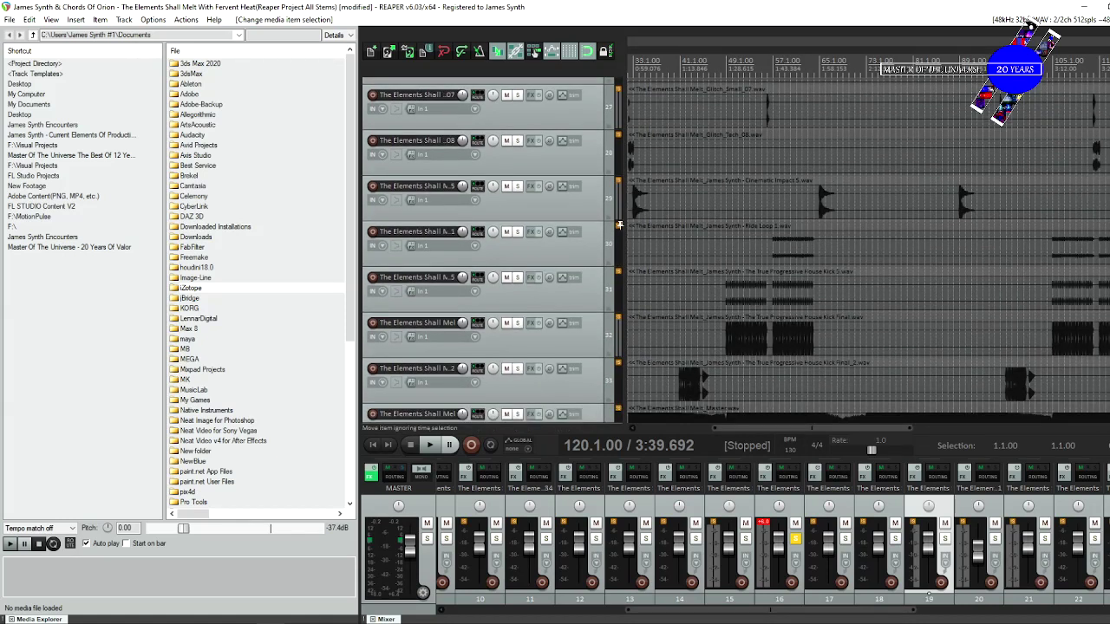
pyautogui.scroll(3, 619, 225)
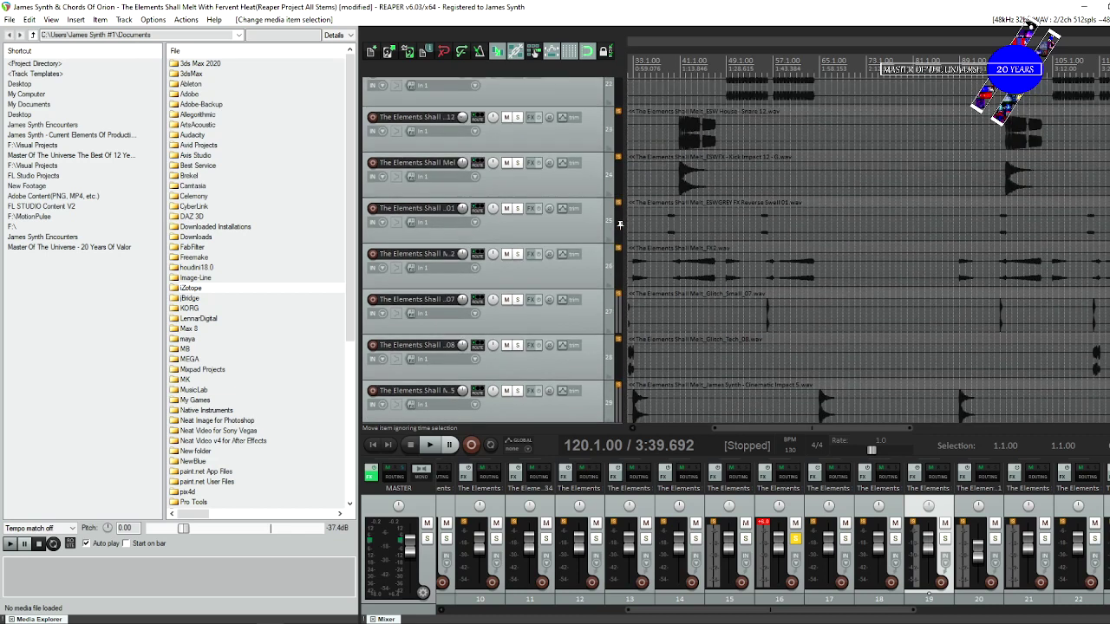
pyautogui.scroll(8, 619, 225)
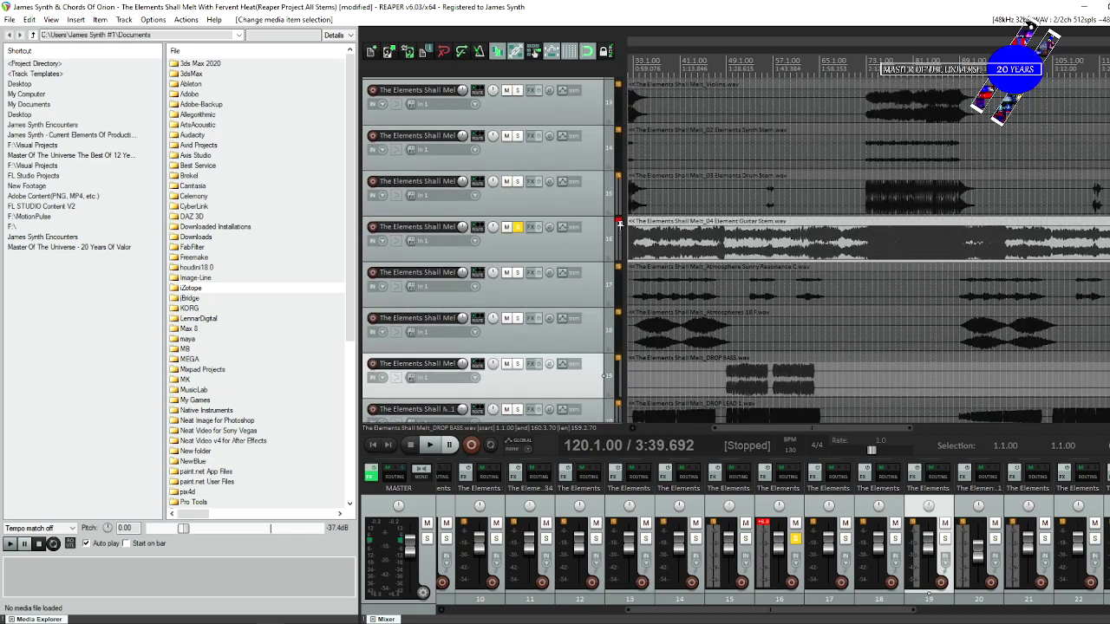
# Locate the sections of the 03 Elements Drum Stem at bars 73 and 57, and leave the edit cursor at bar 56.
pyautogui.click(862, 190)
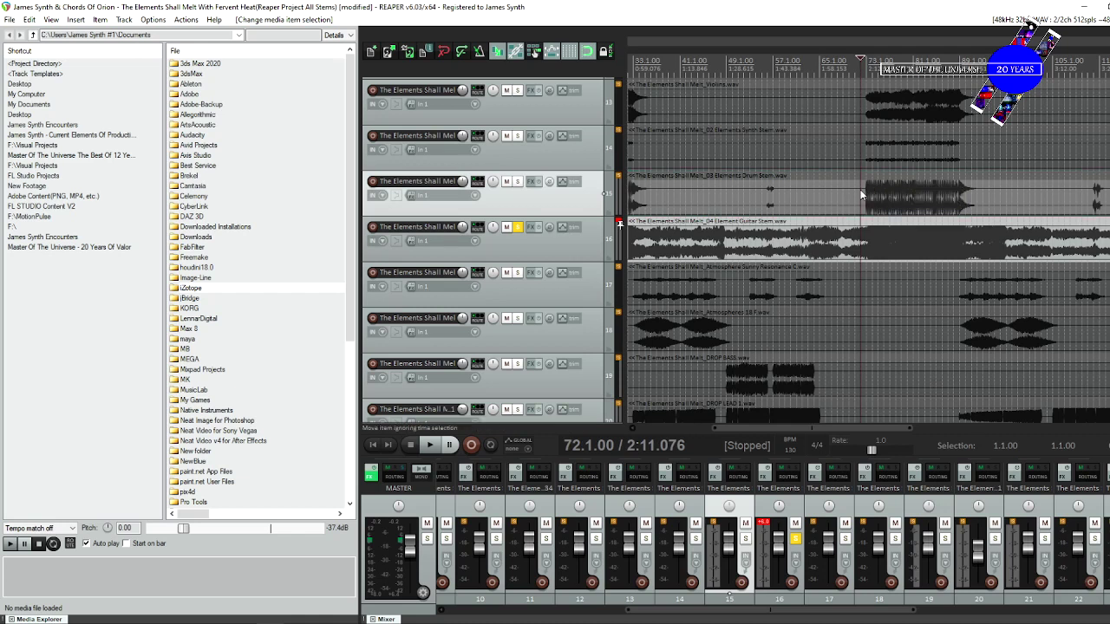
pyautogui.click(872, 188)
pyautogui.click(864, 191)
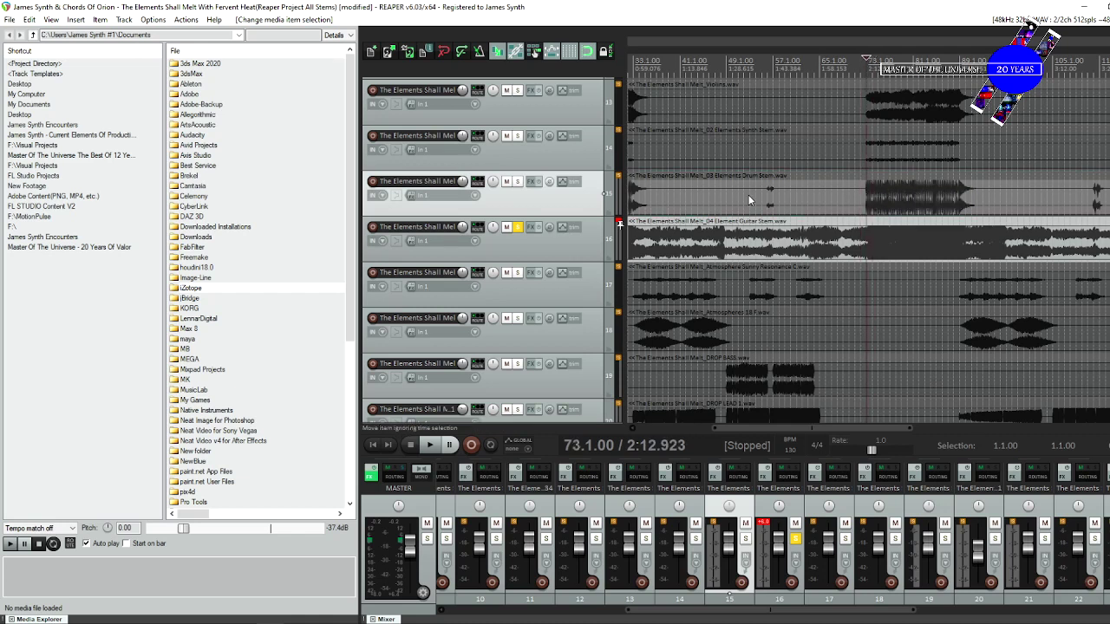
pyautogui.click(774, 198)
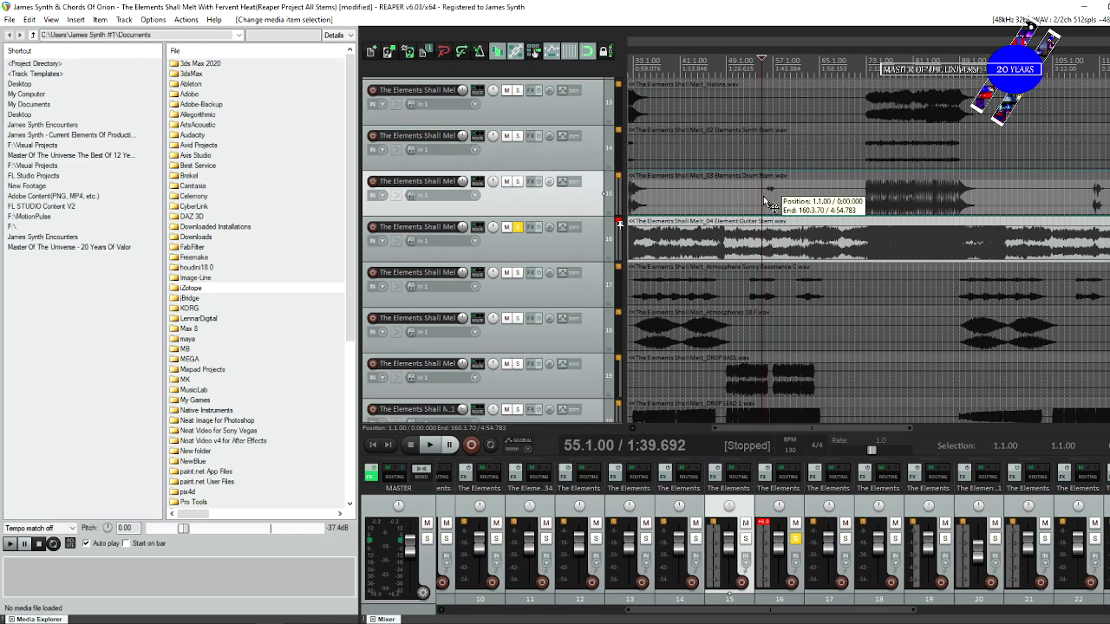
pyautogui.click(771, 194)
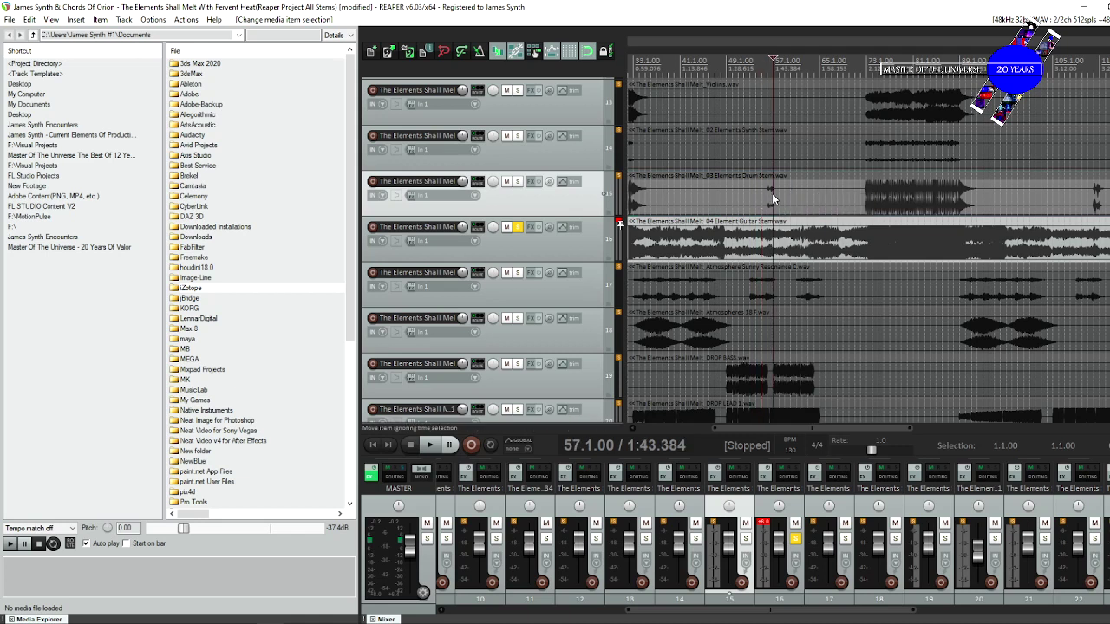
pyautogui.click(768, 193)
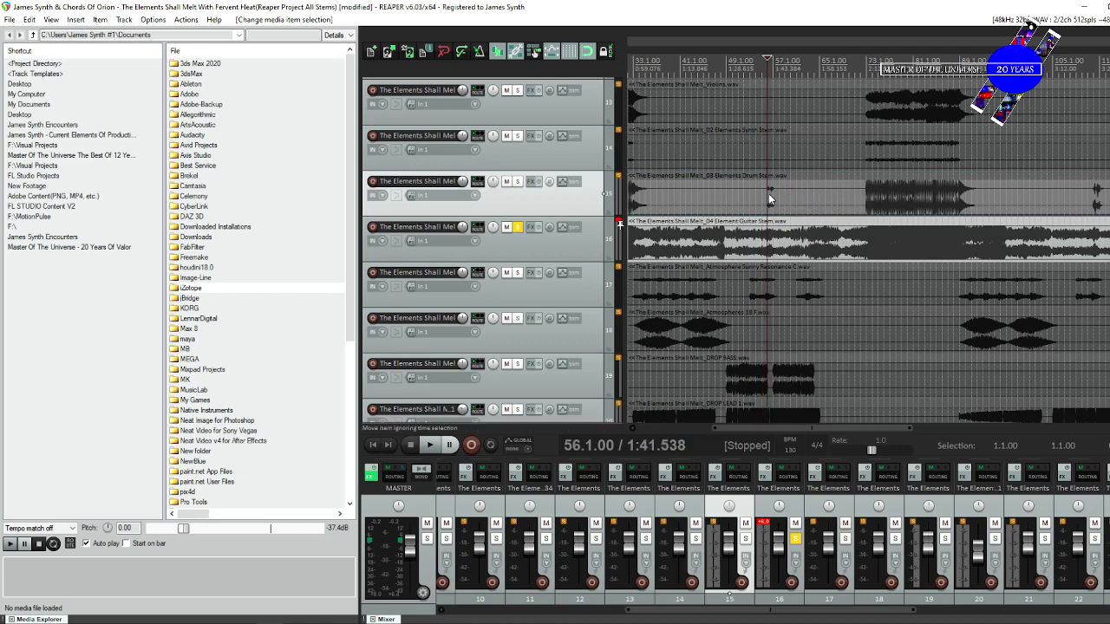
# Solo the 03 Elements Drum Stem instead of the guitar stem and audition its short hit from bar 56.
pyautogui.click(518, 181)
pyautogui.click(517, 226)
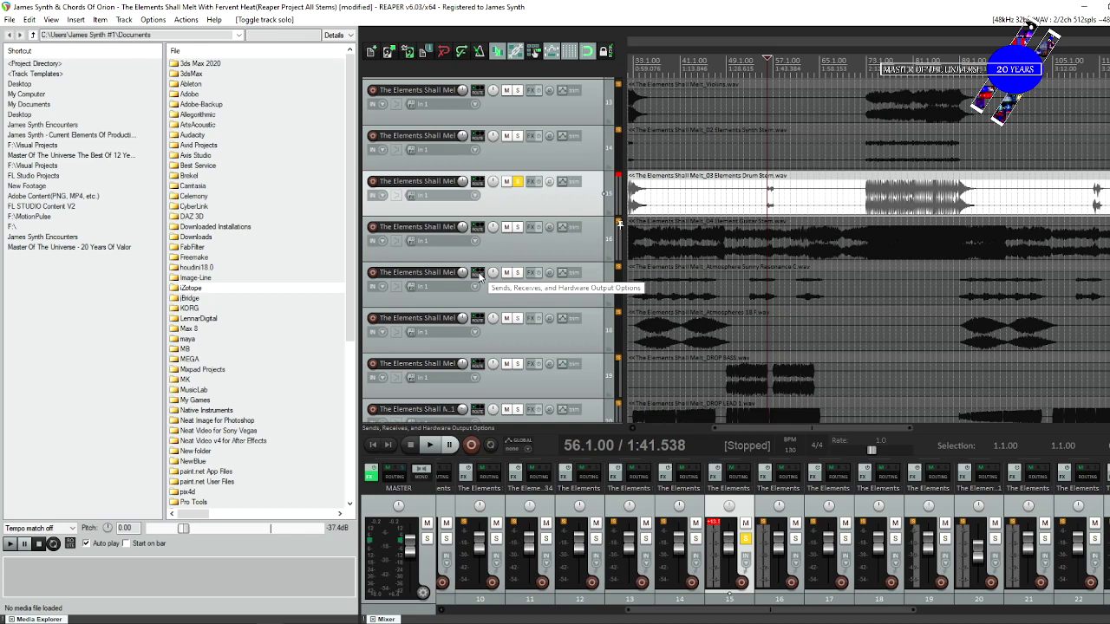
pyautogui.press('space')
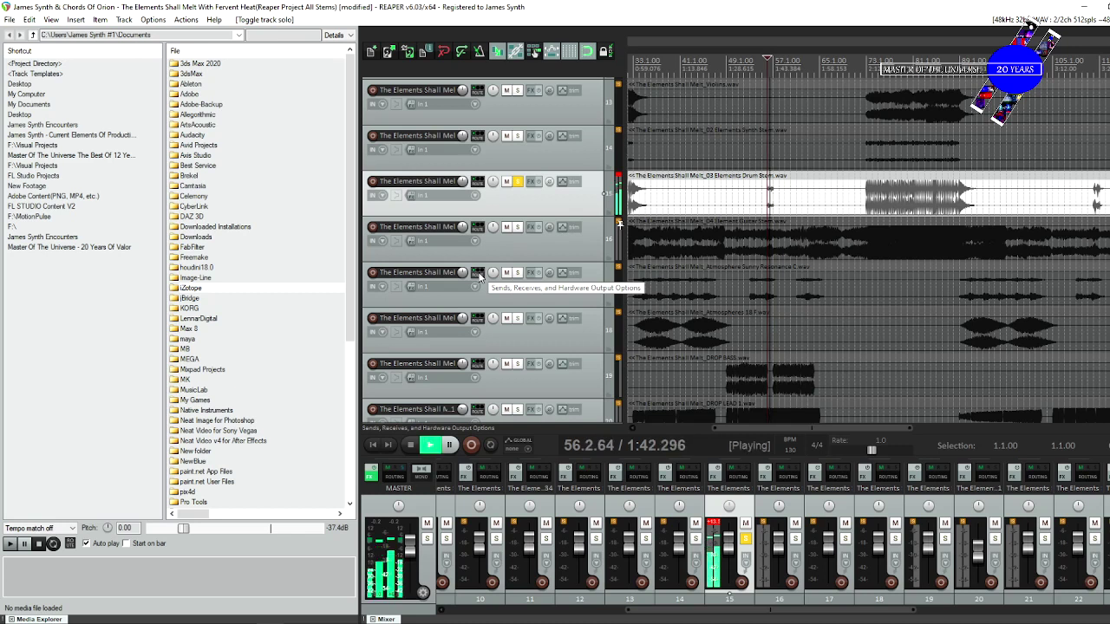
pyautogui.press('space')
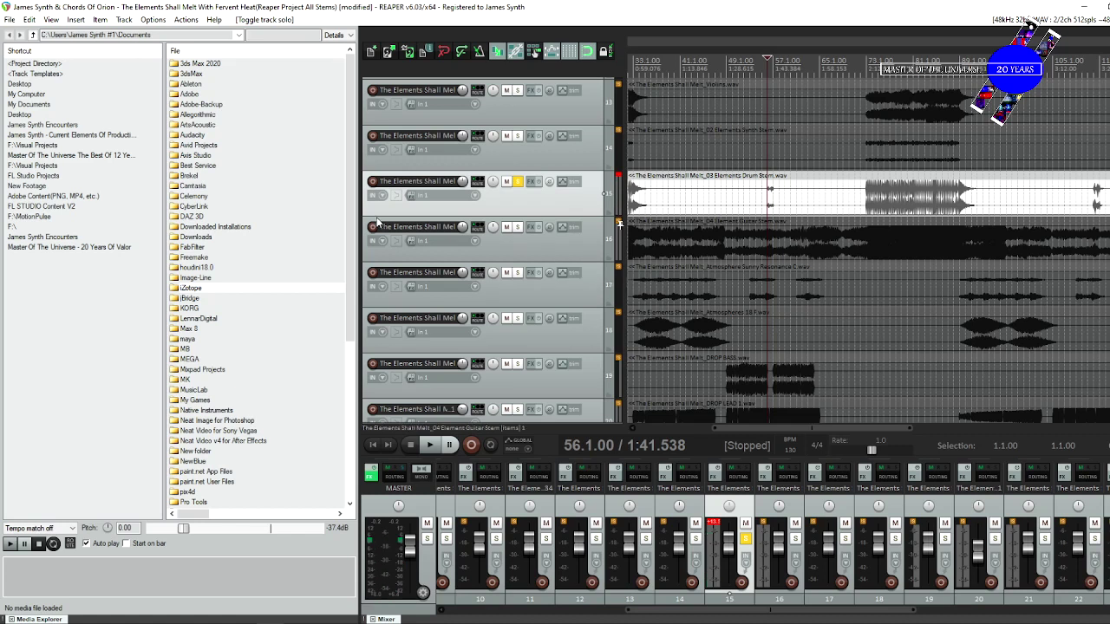
# Place the edit cursor at bar 73 and play the drum stem's main section, stopping playback once it has ended.
pyautogui.click(861, 189)
pyautogui.moveTo(860, 189); pyautogui.dragTo(867, 189)
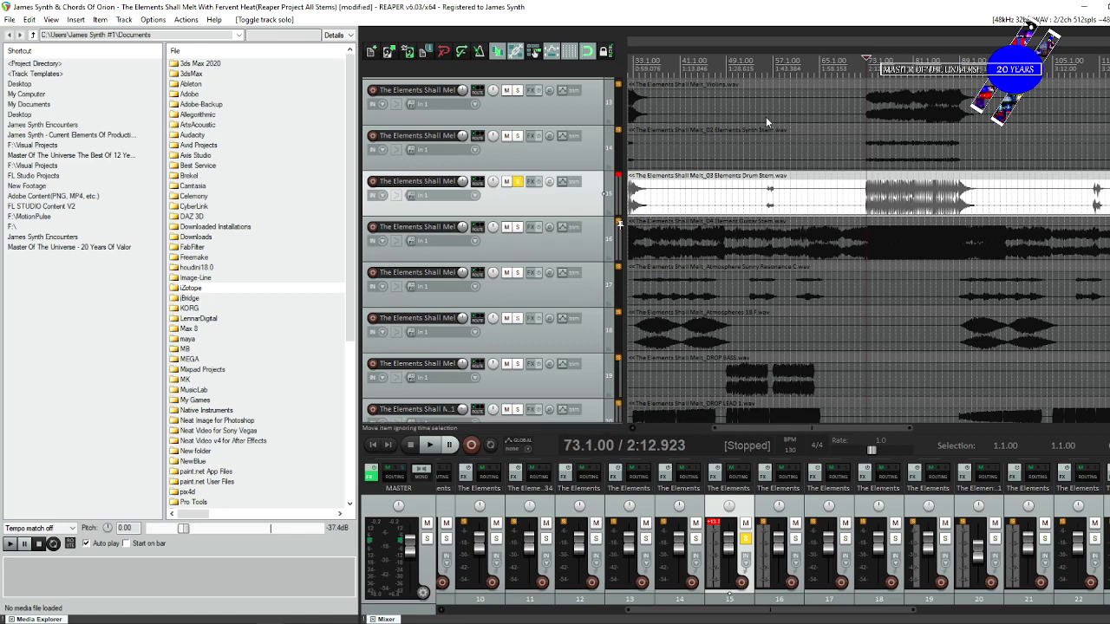
pyautogui.press('space')
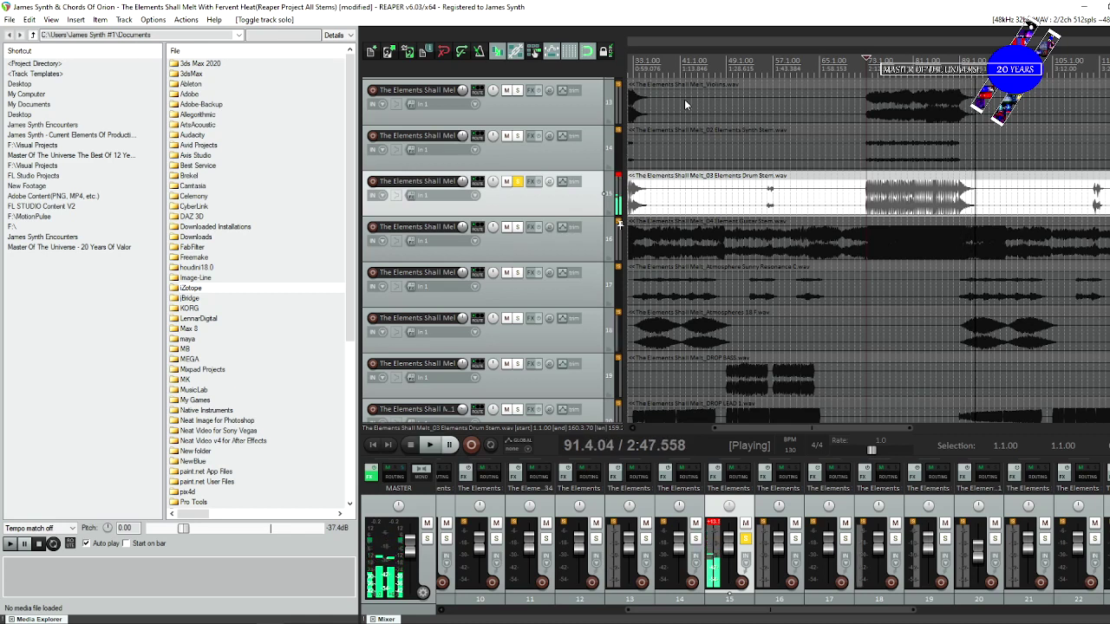
pyautogui.press('space')
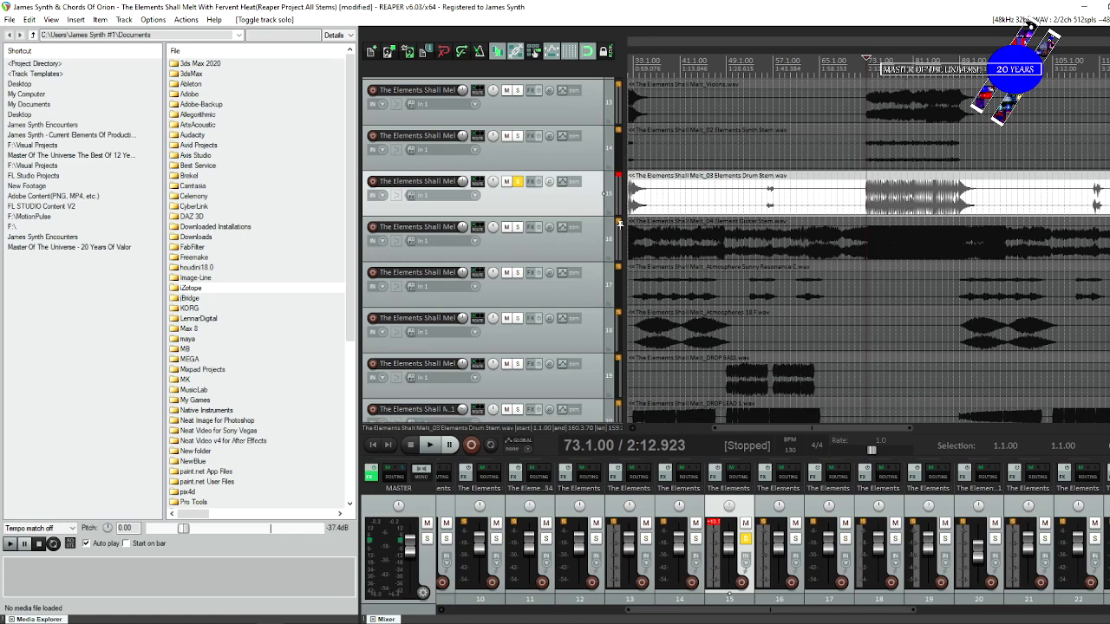
# Check the live stream in the Twitch Stream Manager and in OBS Studio, and return to the REAPER project.
pyautogui.moveTo(69, 623)
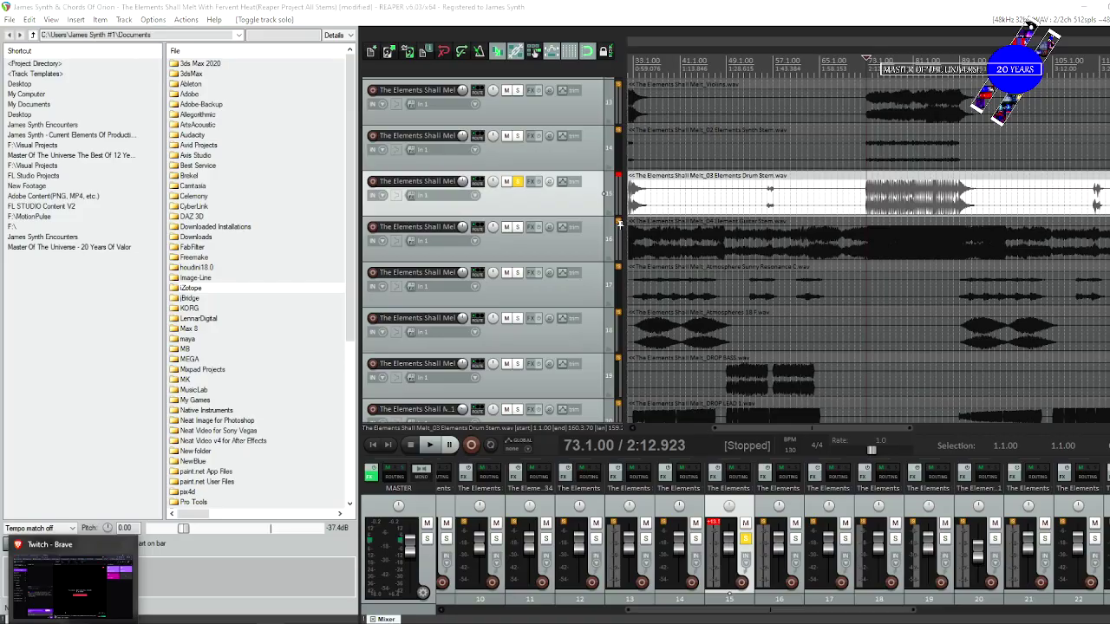
pyautogui.click(74, 585)
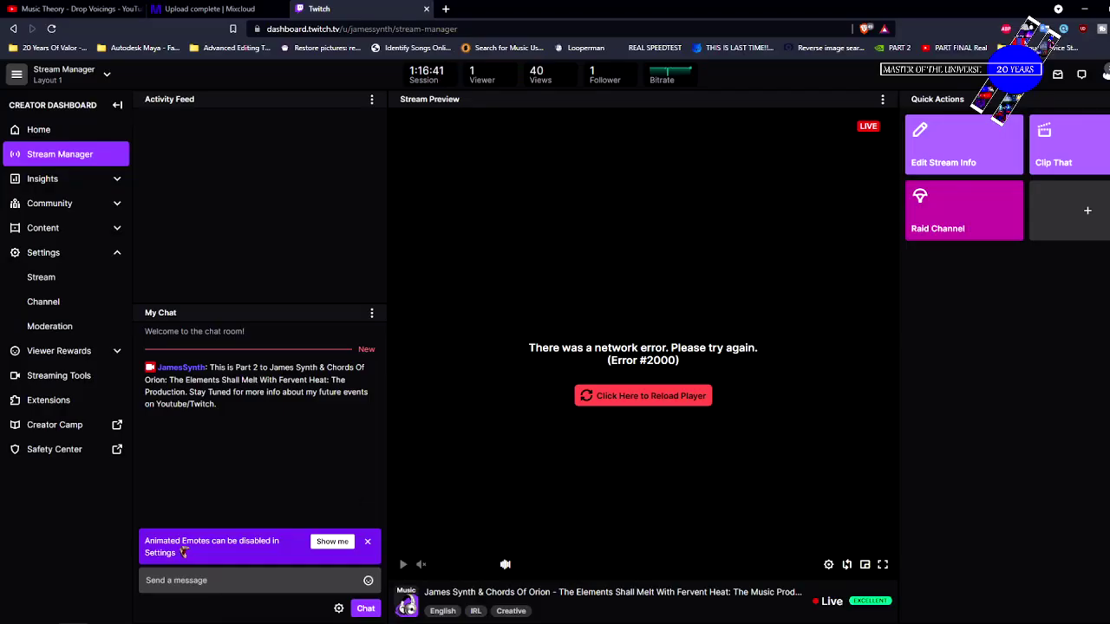
pyautogui.hotkey('alt', 'Tab')
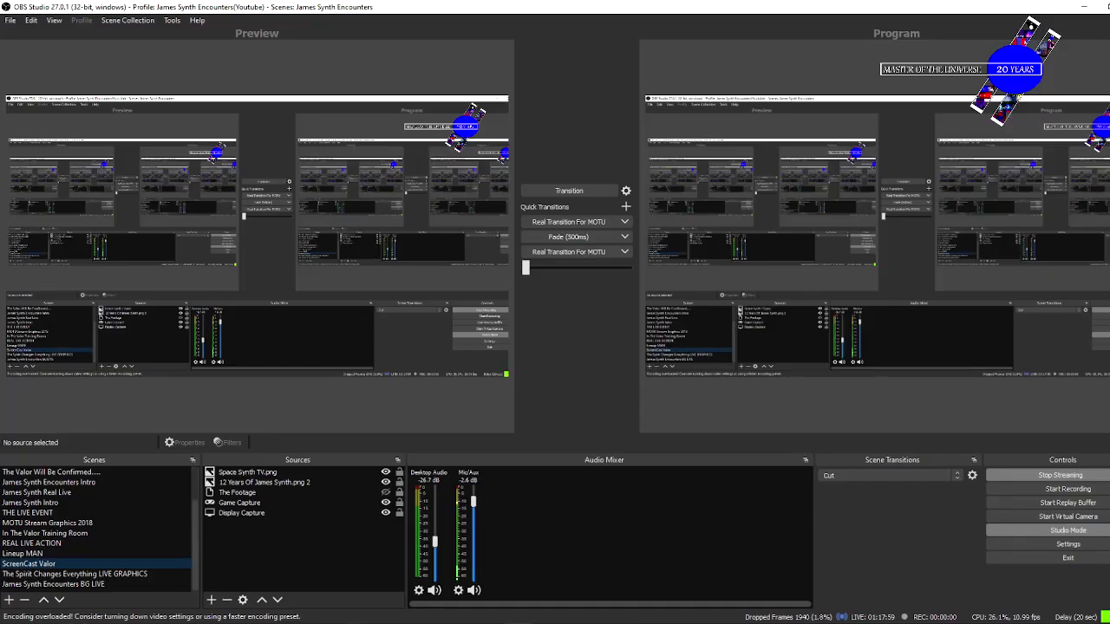
pyautogui.moveTo(335, 623)
pyautogui.click(269, 581)
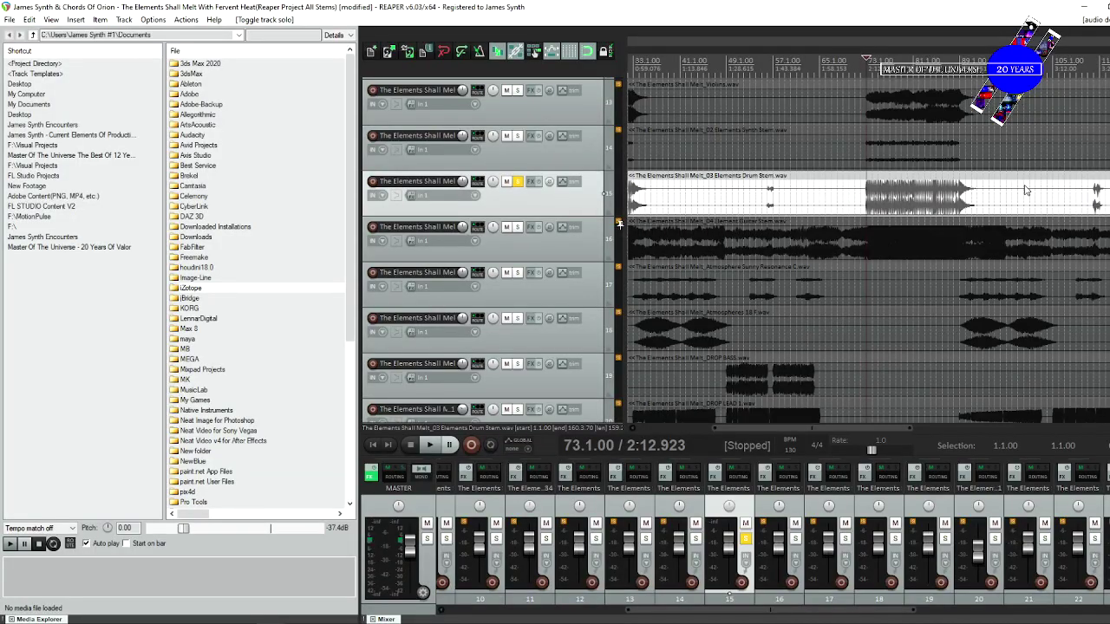
# Place the edit cursor at bar 89 on the Atmosphere Sunny Resonance C track.
pyautogui.click(1029, 217)
pyautogui.click(947, 276)
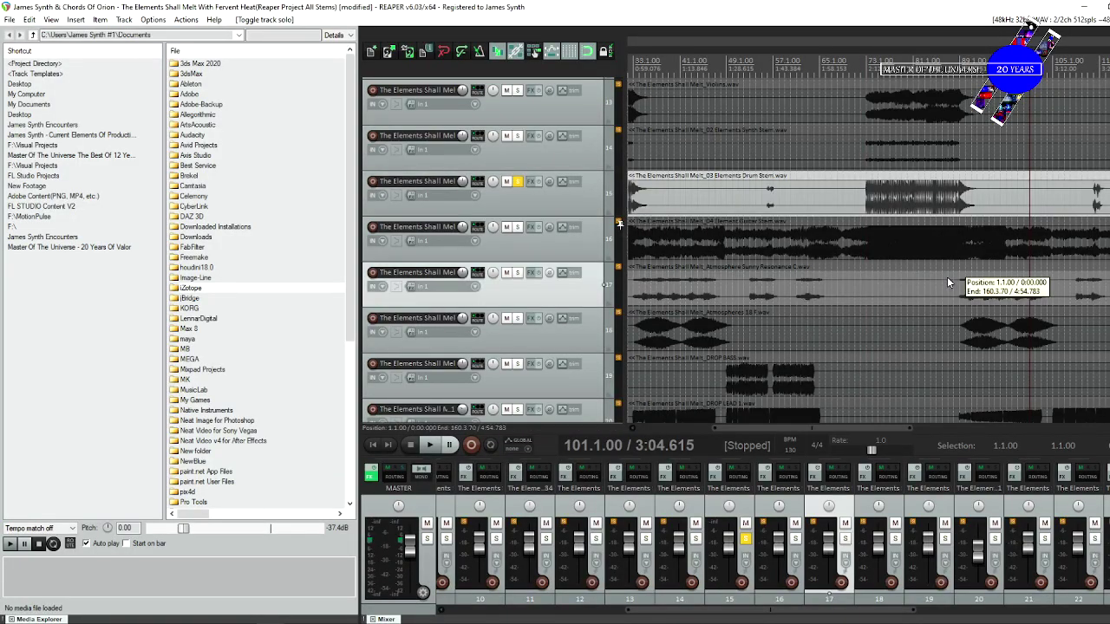
pyautogui.click(959, 278)
pyautogui.click(959, 278)
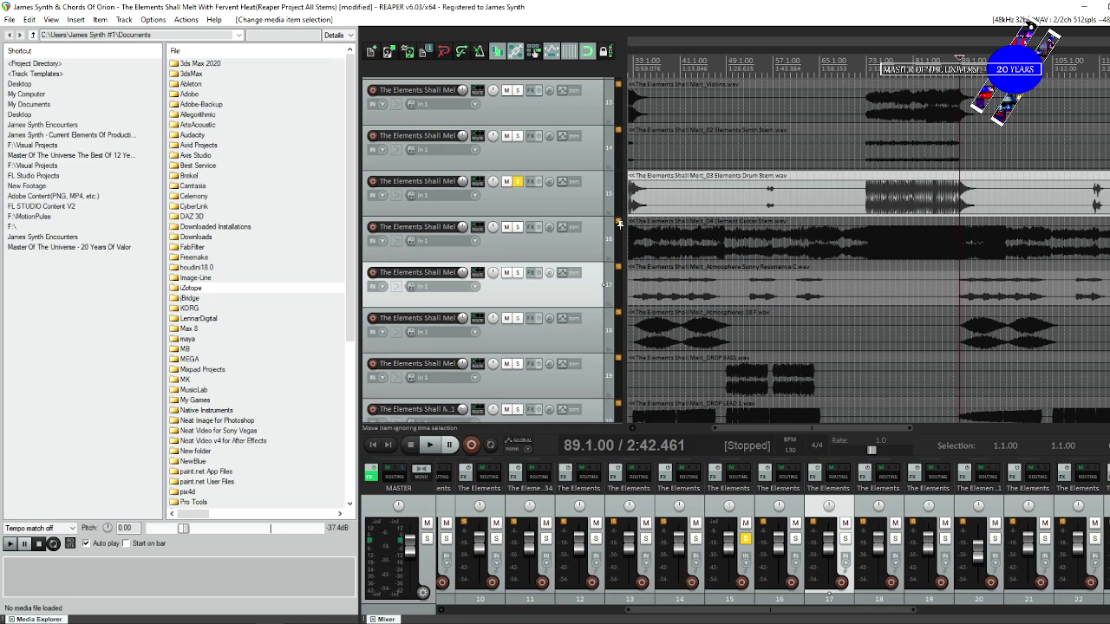
# Toggle solo on and off for the Atmospheres track below Sunny Resonance C, and look over the stems up to the first track.
pyautogui.scroll(-4, 619, 224)
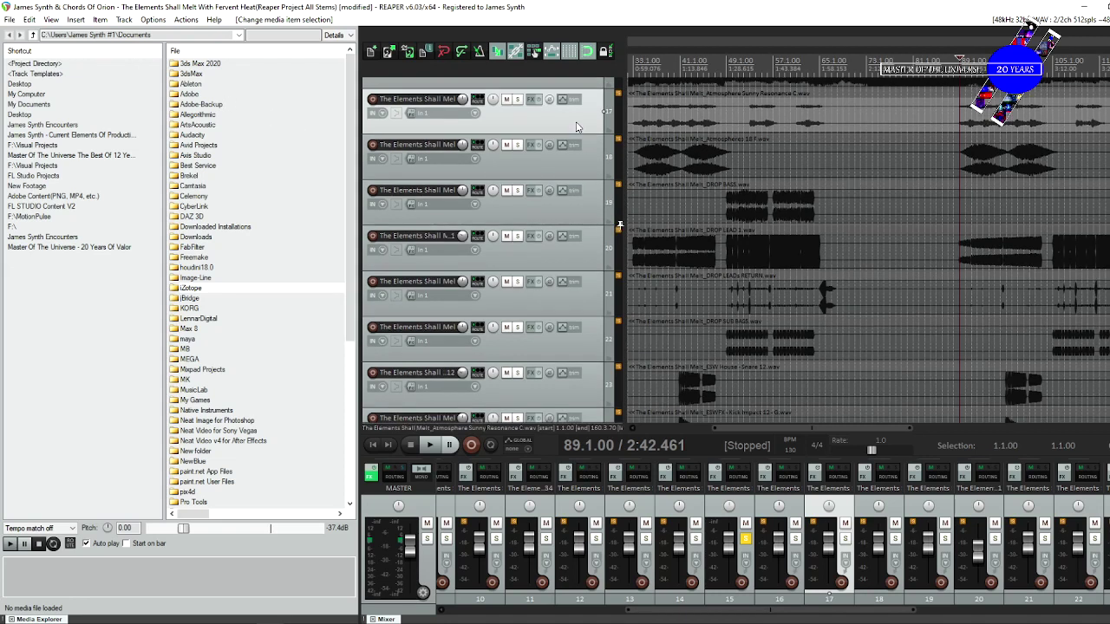
pyautogui.click(523, 147)
pyautogui.click(524, 147)
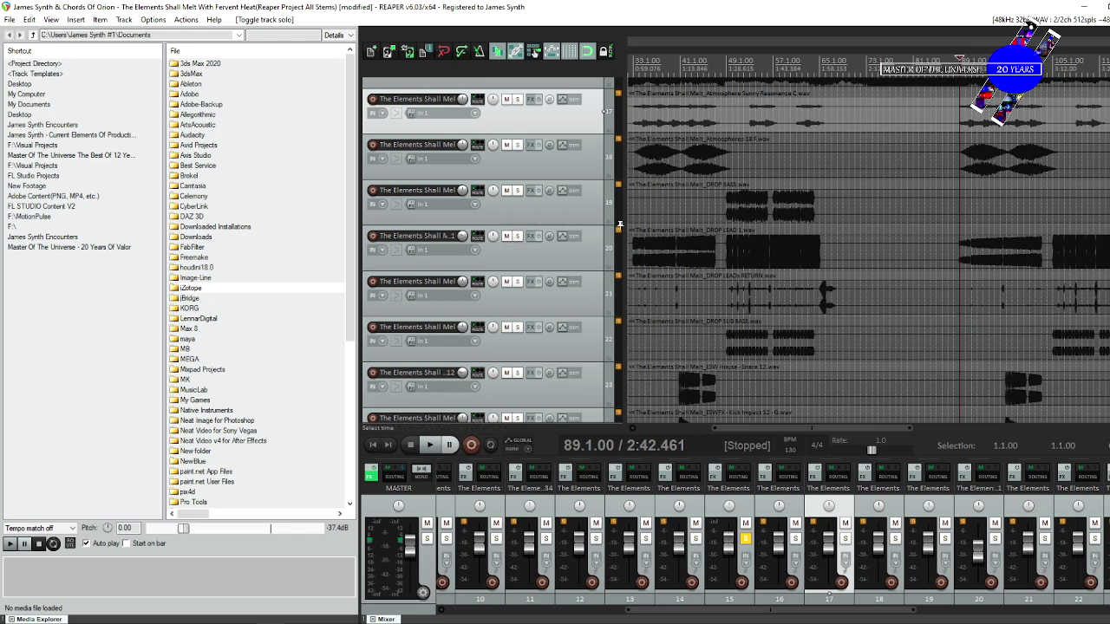
pyautogui.scroll(5, 620, 225)
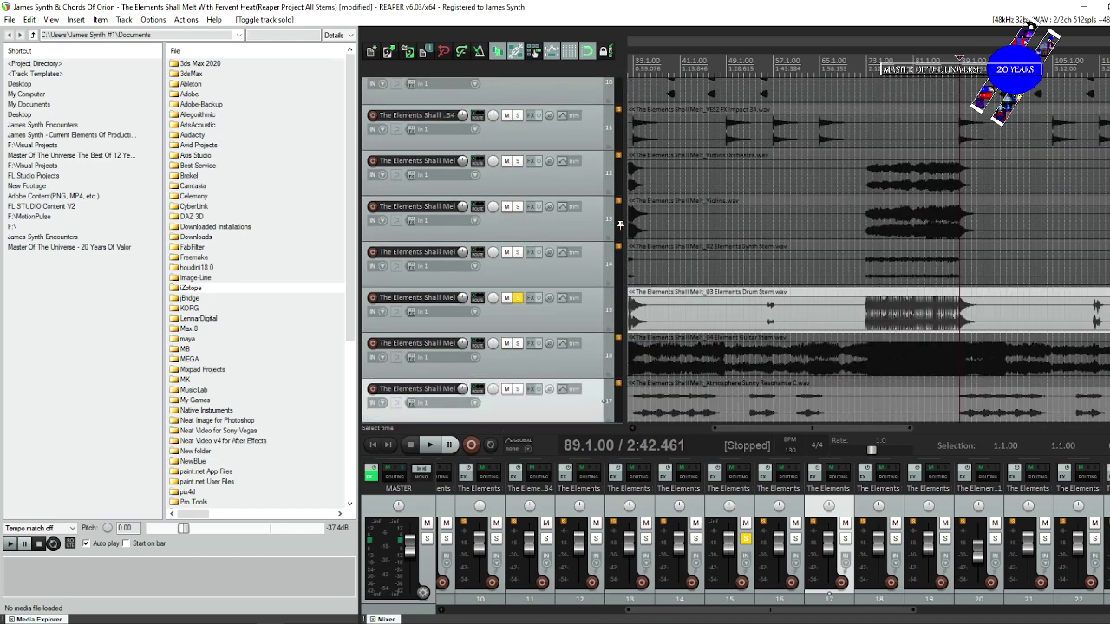
pyautogui.scroll(7, 619, 225)
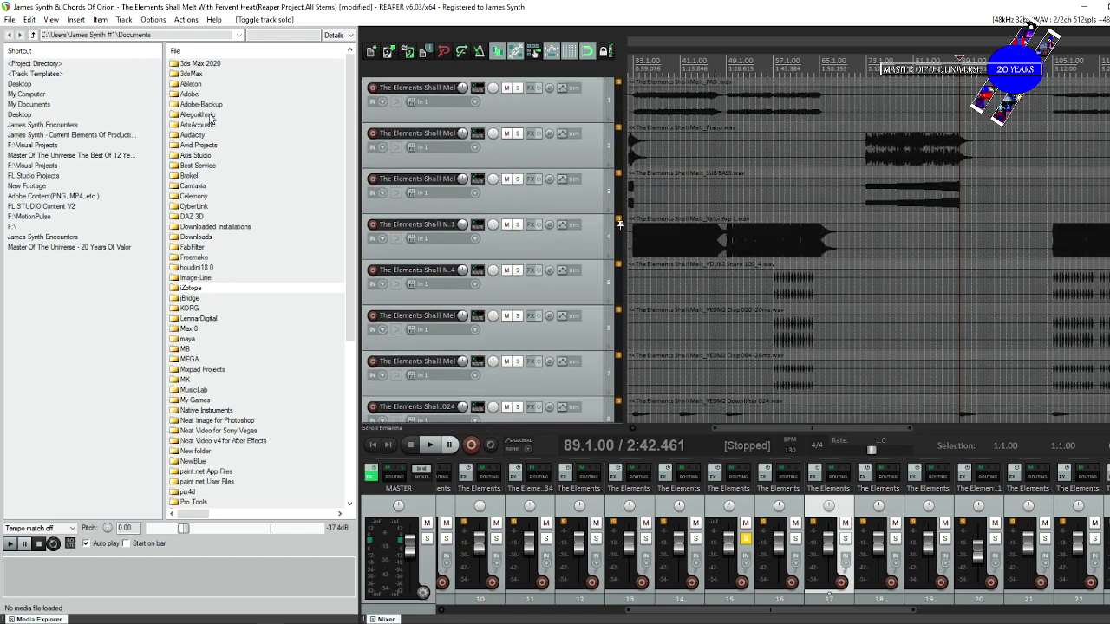
# Turn off solo on the Elements Drum Stem track.
pyautogui.scroll(-2, 620, 225)
pyautogui.scroll(-8, 619, 224)
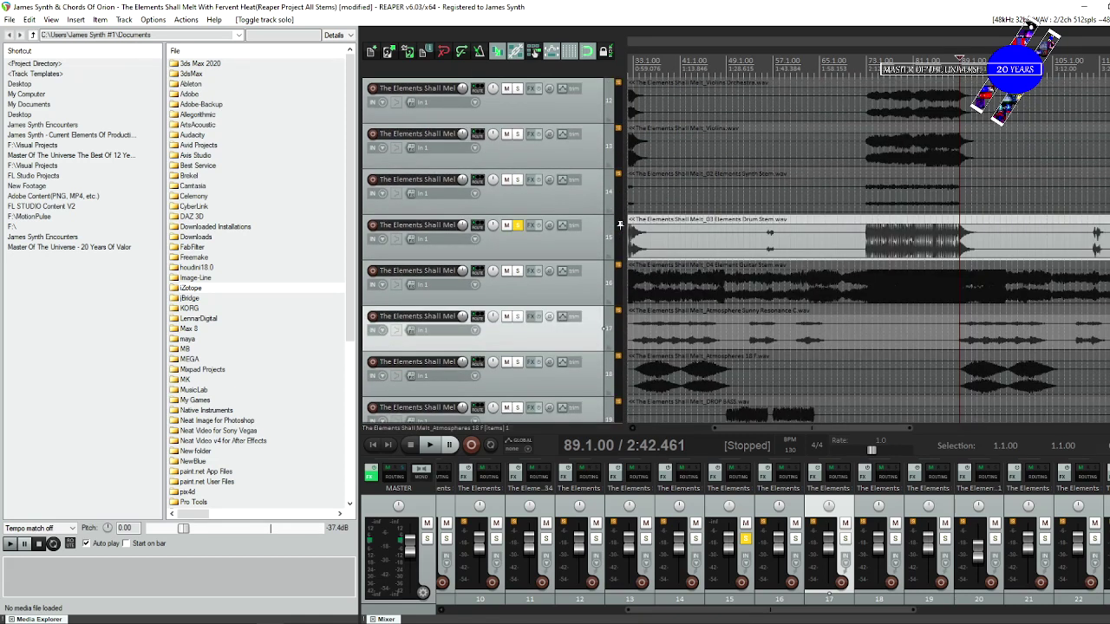
pyautogui.click(519, 227)
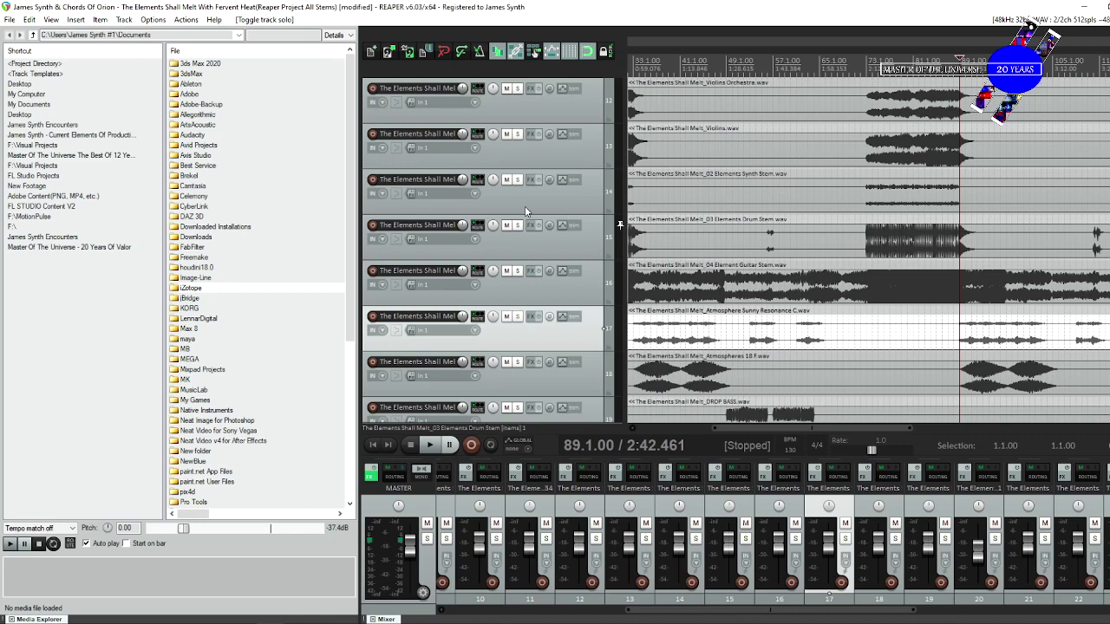
# Look over the arrangement from bar 73 onward, down to the Master stem and back up to the drum stem.
pyautogui.moveTo(874, 429); pyautogui.dragTo(982, 429)
pyautogui.scroll(-10, 620, 225)
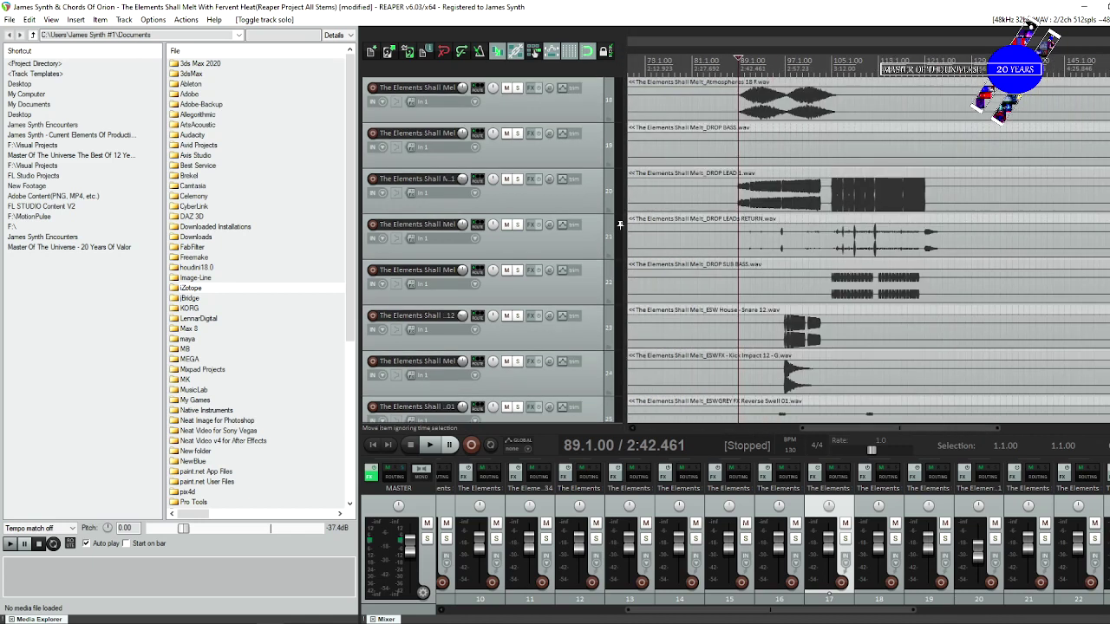
pyautogui.scroll(-2, 620, 225)
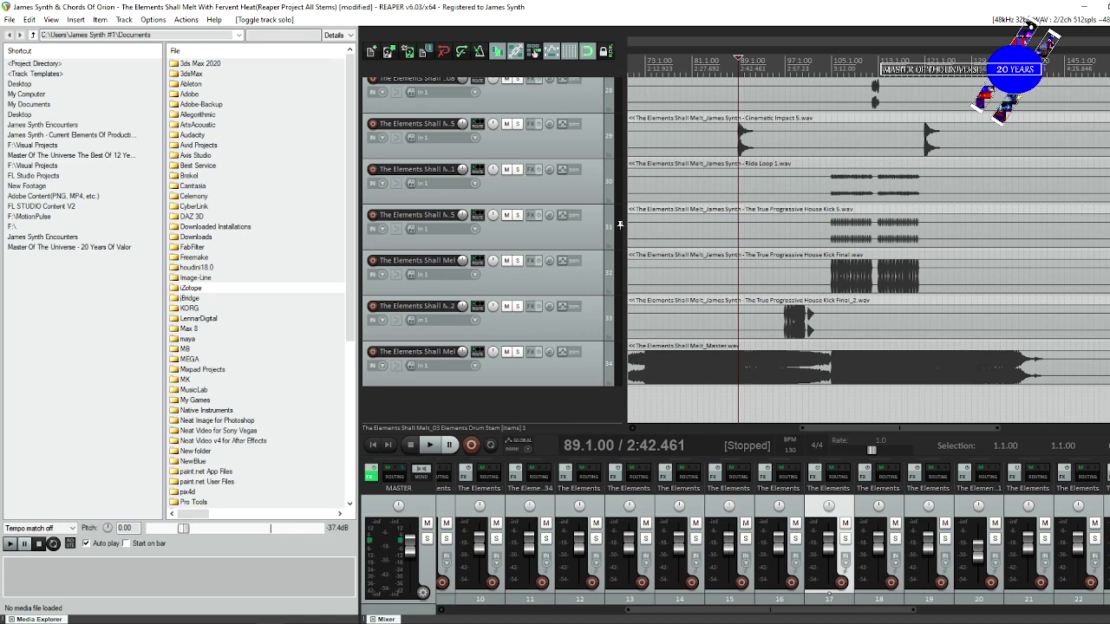
pyautogui.scroll(3, 620, 225)
pyautogui.scroll(3, 619, 226)
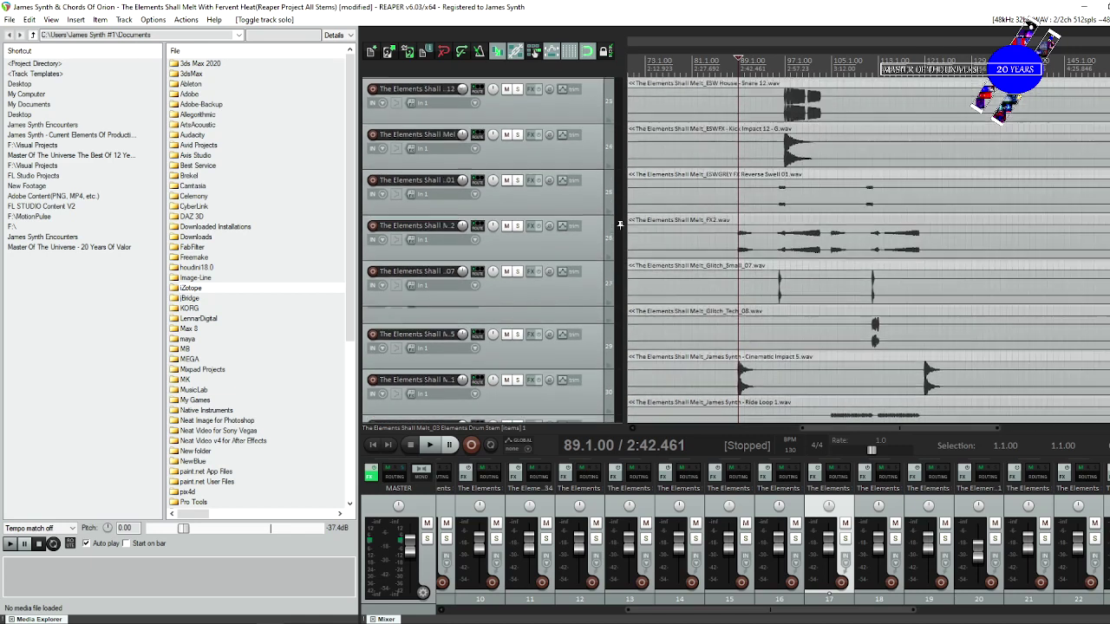
pyautogui.scroll(7, 619, 226)
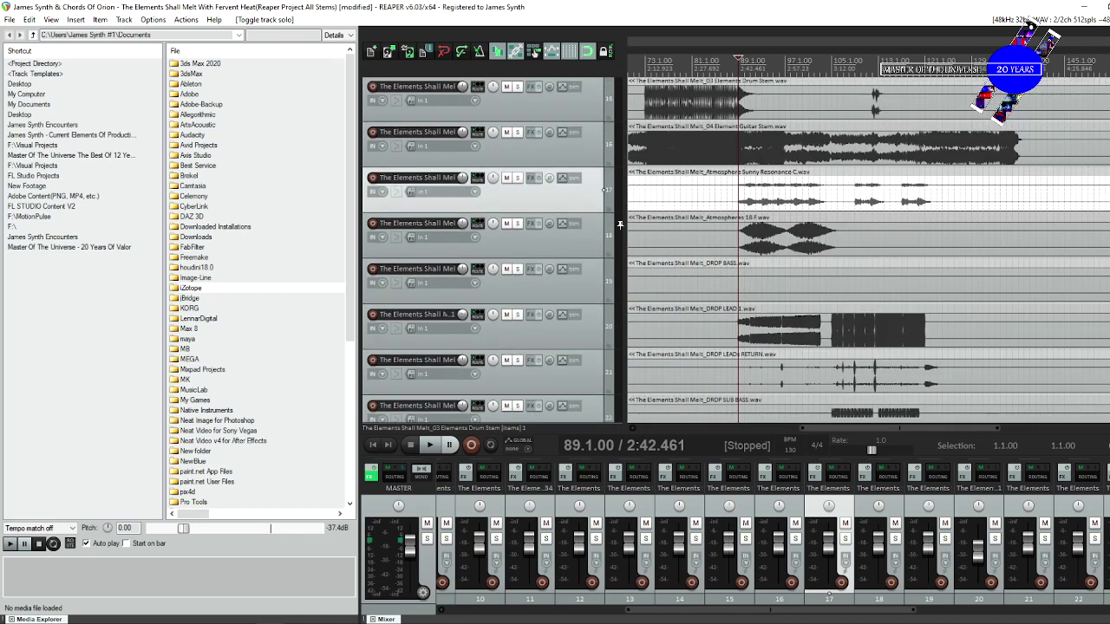
pyautogui.scroll(1, 619, 226)
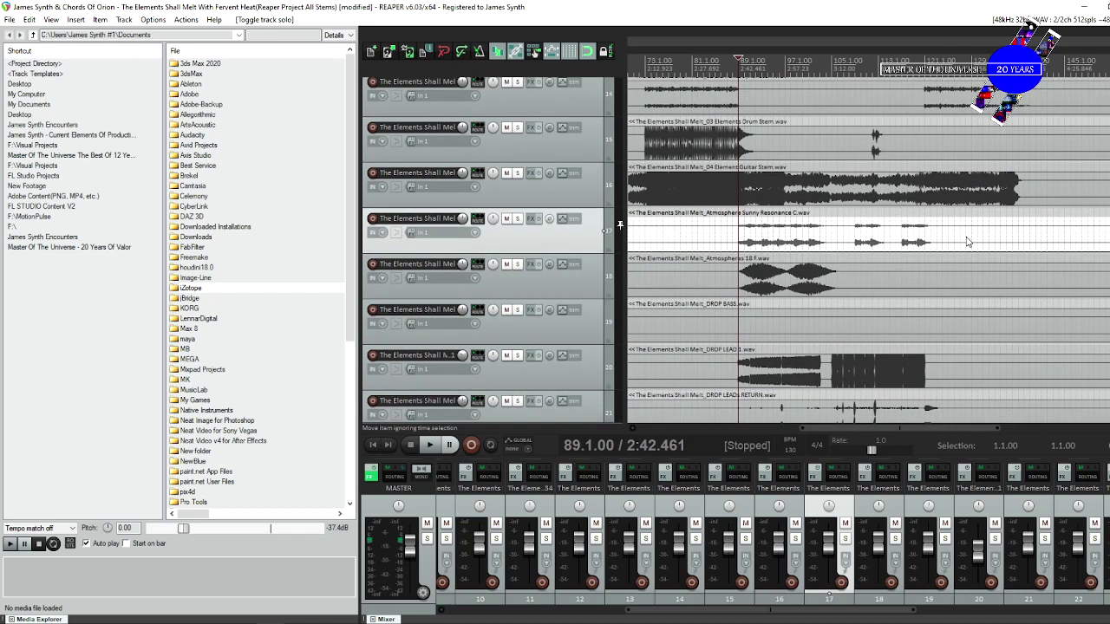
pyautogui.click(410, 542)
pyautogui.click(411, 542)
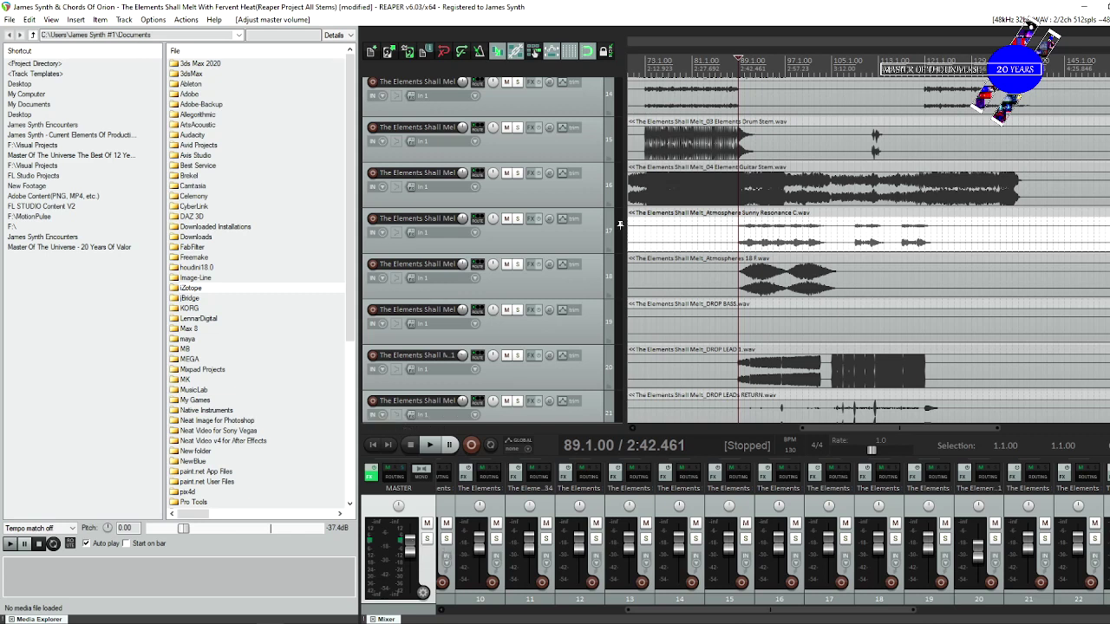
# Solo the Elements Drum Stem and play its short hit from bar 112, stopping playback once it has sounded.
pyautogui.click(874, 153)
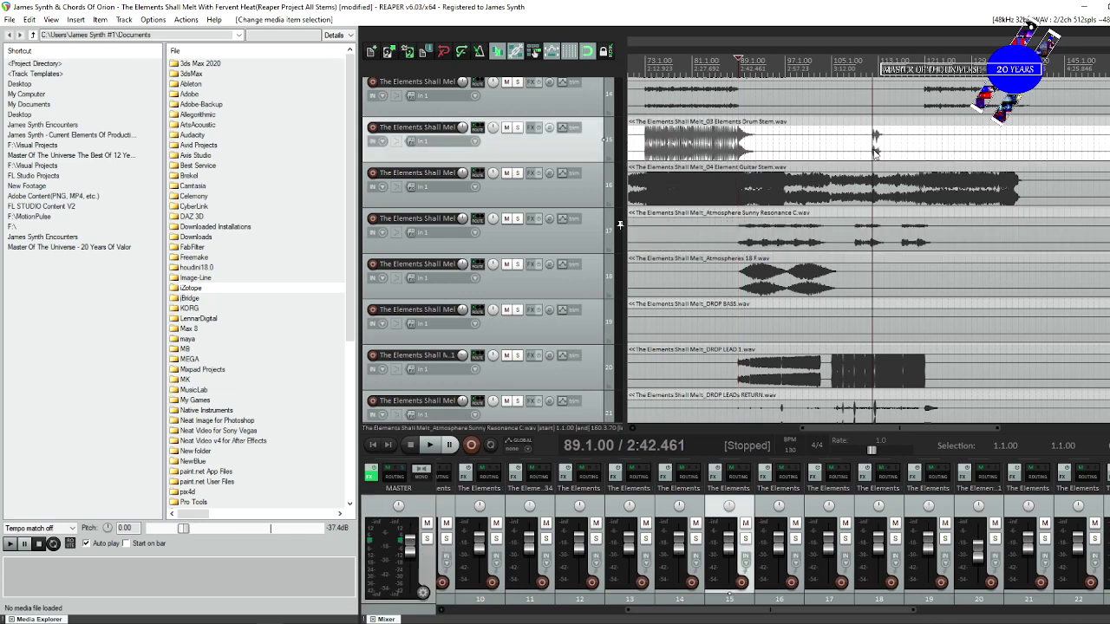
pyautogui.click(518, 127)
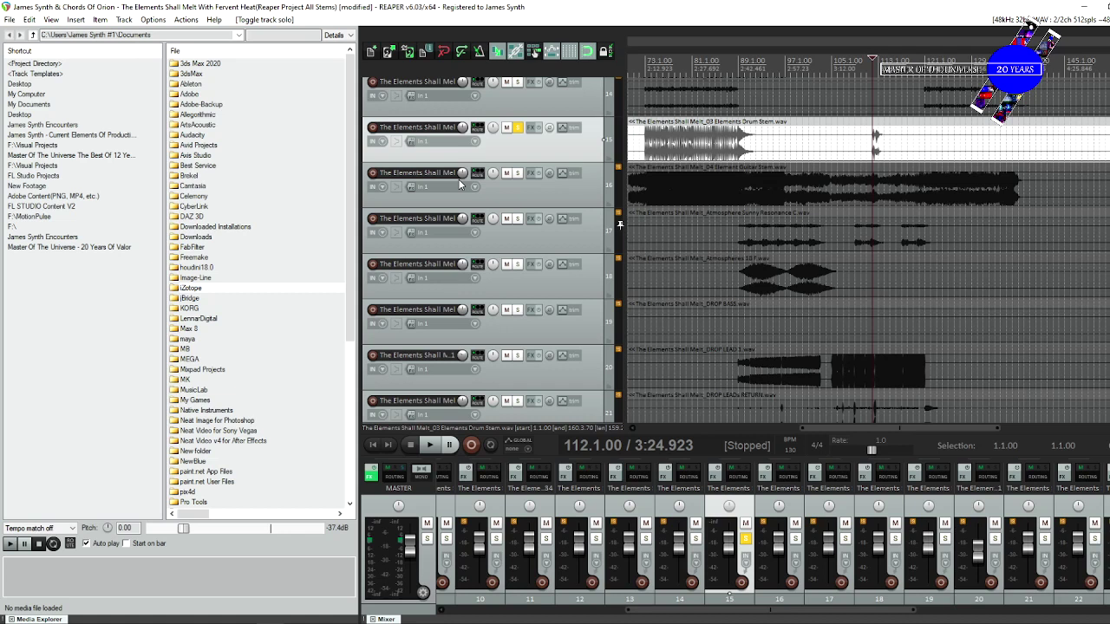
pyautogui.press('space')
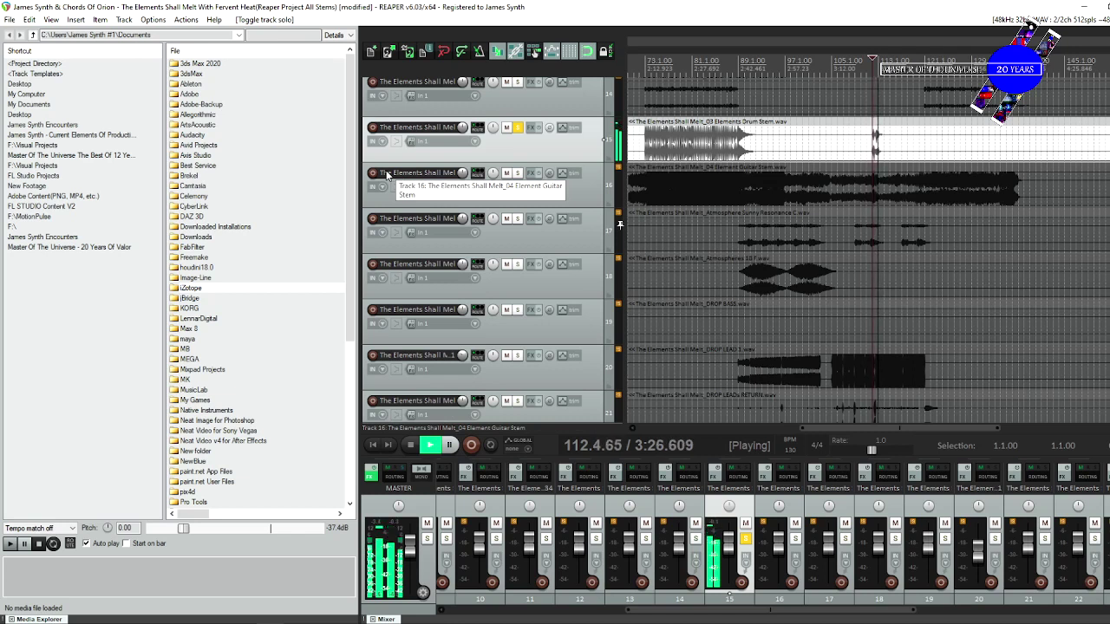
pyautogui.press('space')
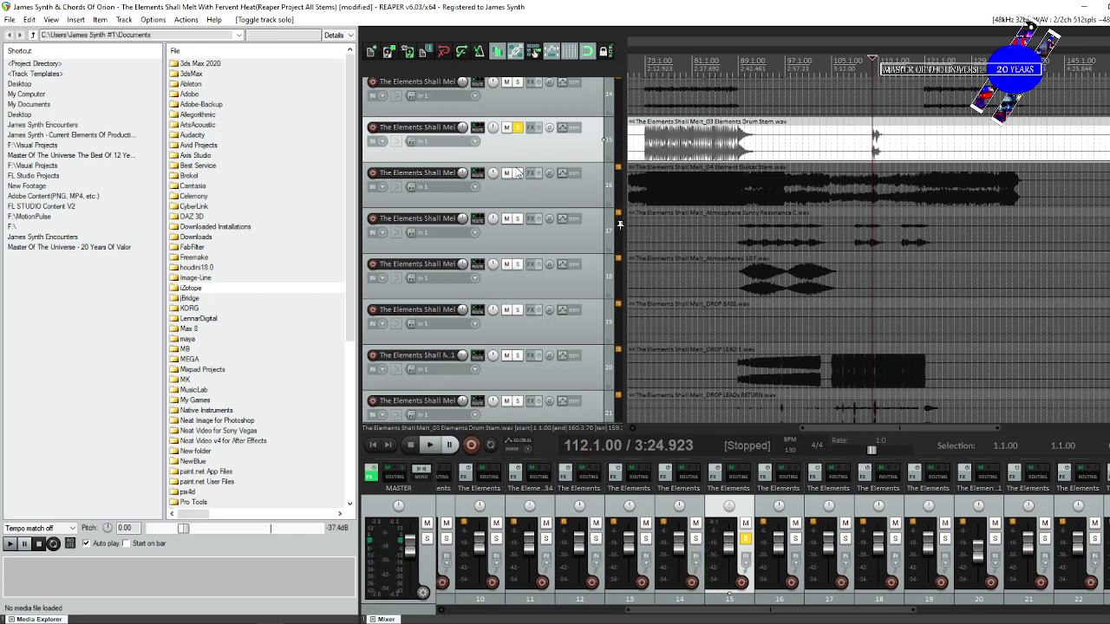
# Switch solo from the drum stem to the Element Guitar Stem and play it from bar 121, stopping near bar 134.
pyautogui.click(517, 173)
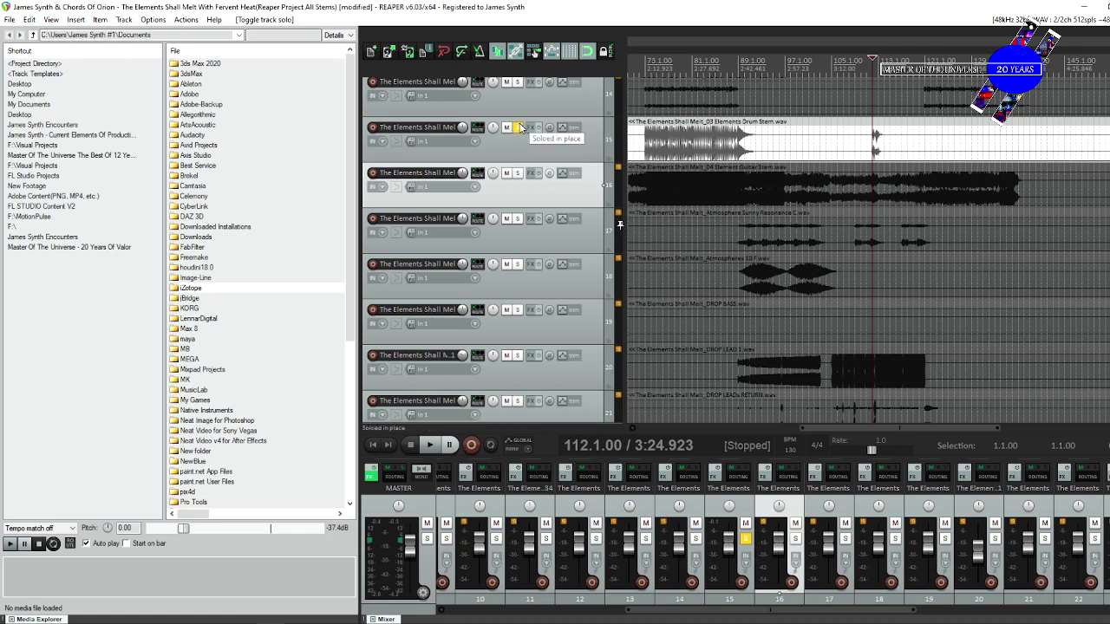
pyautogui.click(517, 127)
pyautogui.click(915, 187)
pyautogui.click(920, 188)
pyautogui.click(930, 189)
pyautogui.click(926, 189)
pyautogui.click(518, 173)
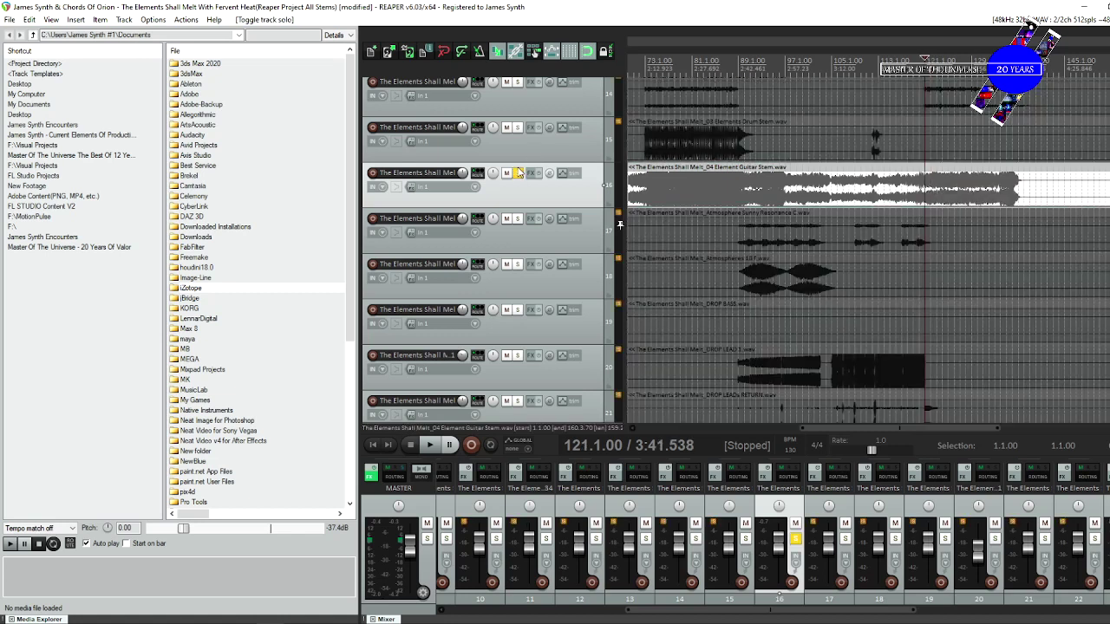
pyautogui.press('space')
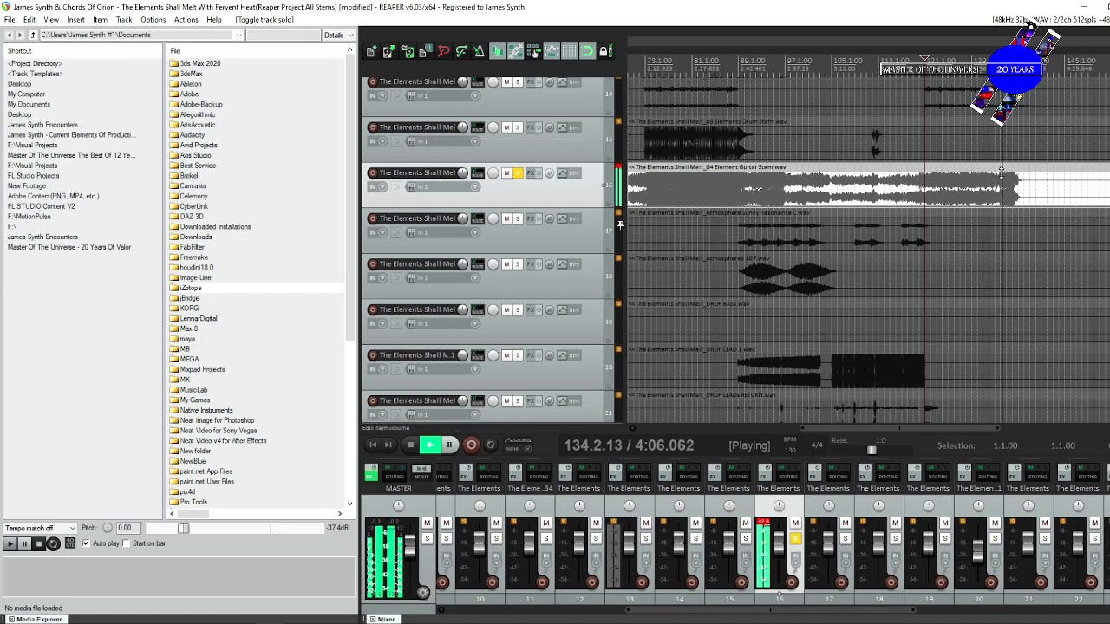
pyautogui.press('space')
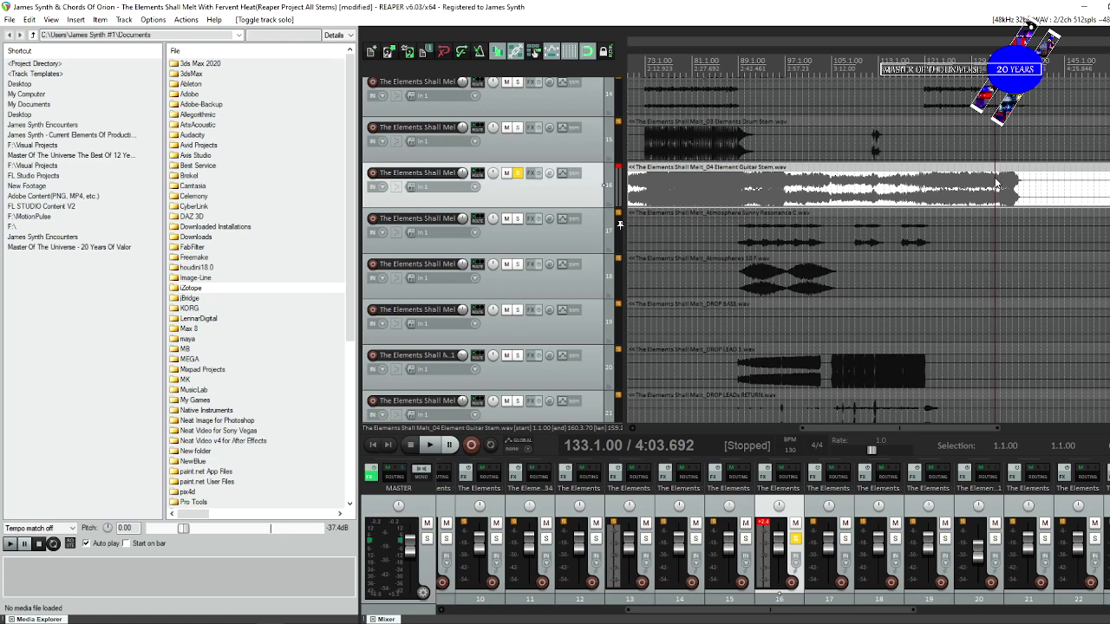
# Play the guitar stem's ending, stop playback, and place the edit cursor at bar 137.
pyautogui.press('space')
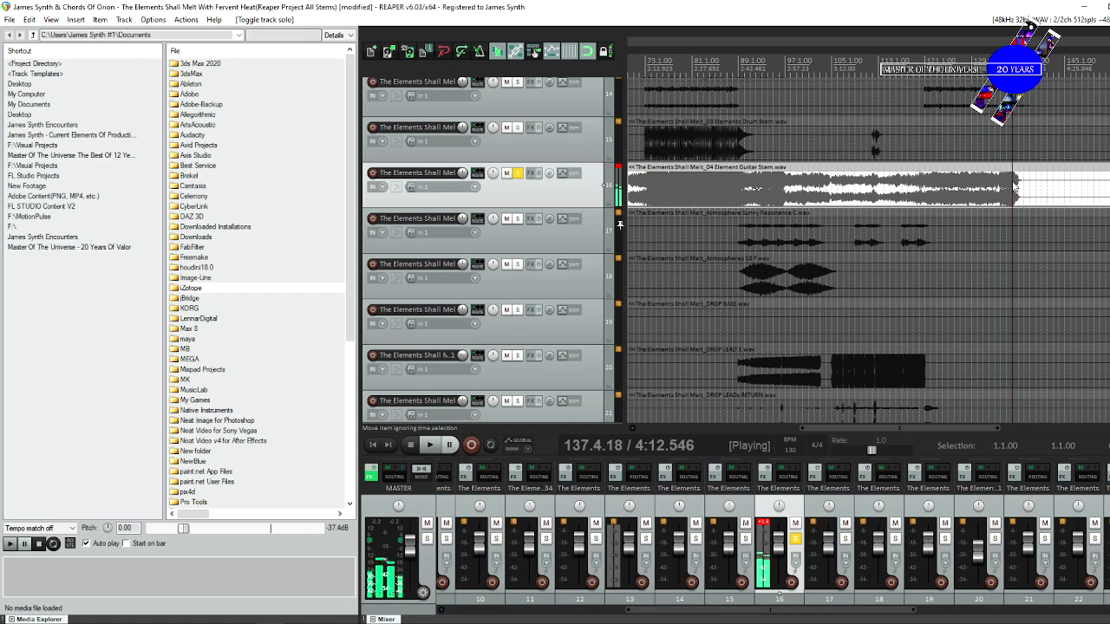
pyautogui.press('space')
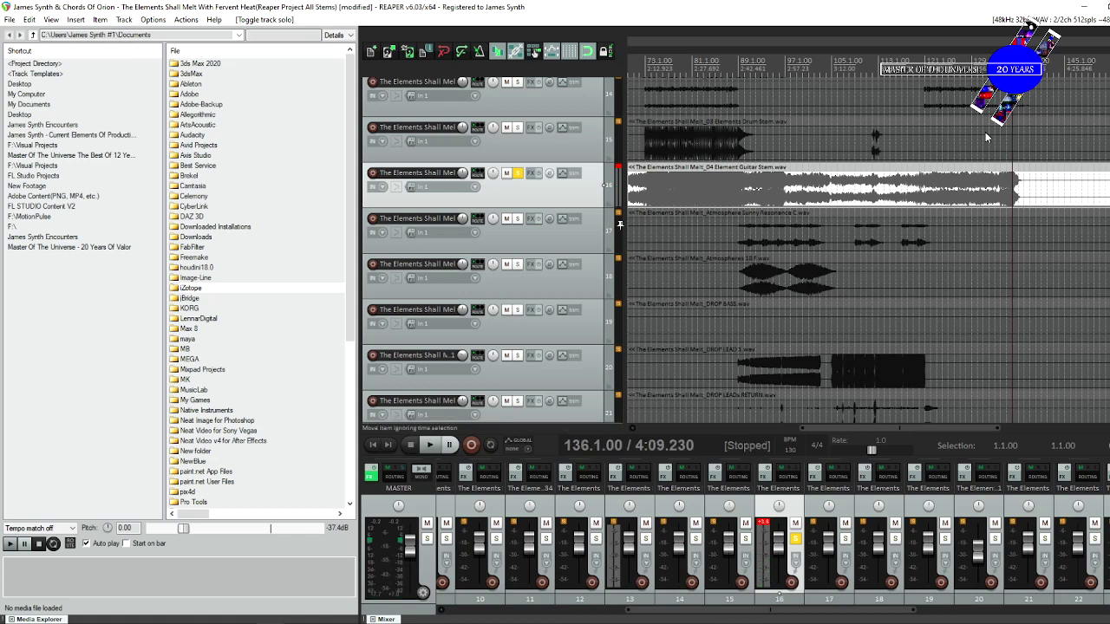
pyautogui.moveTo(1015, 187)
pyautogui.mouseDown()
pyautogui.moveTo(1030, 187)
pyautogui.moveTo(1019, 187)
pyautogui.mouseUp()
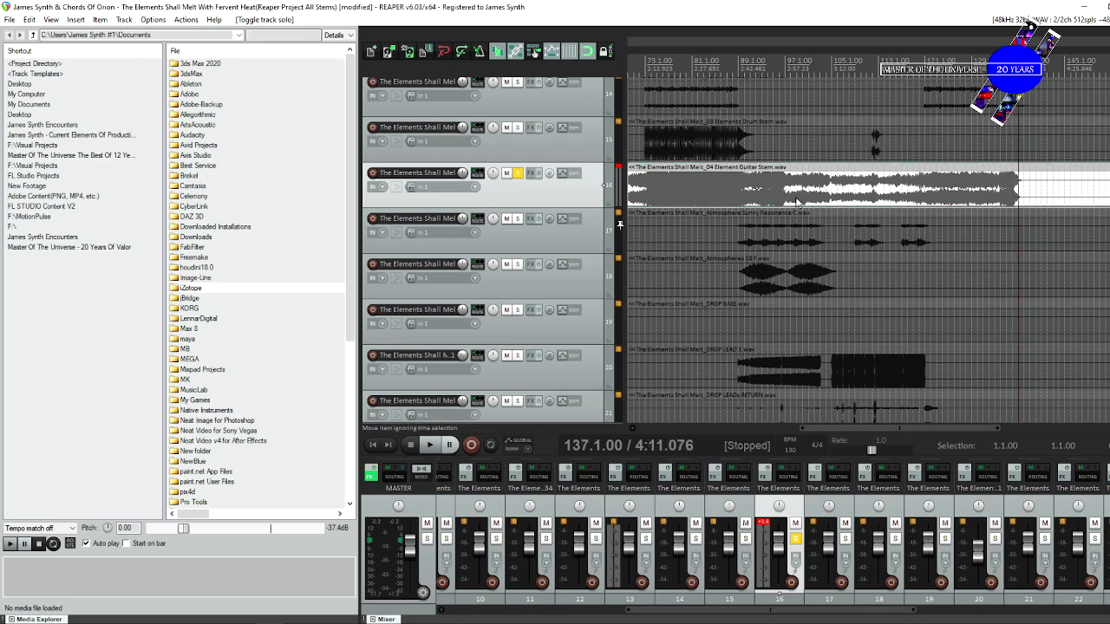
# Clear the guitar stem's solo and look over the full arrangement of all stems, from the Master stem up to the first track.
pyautogui.scroll(-2, 939, 188)
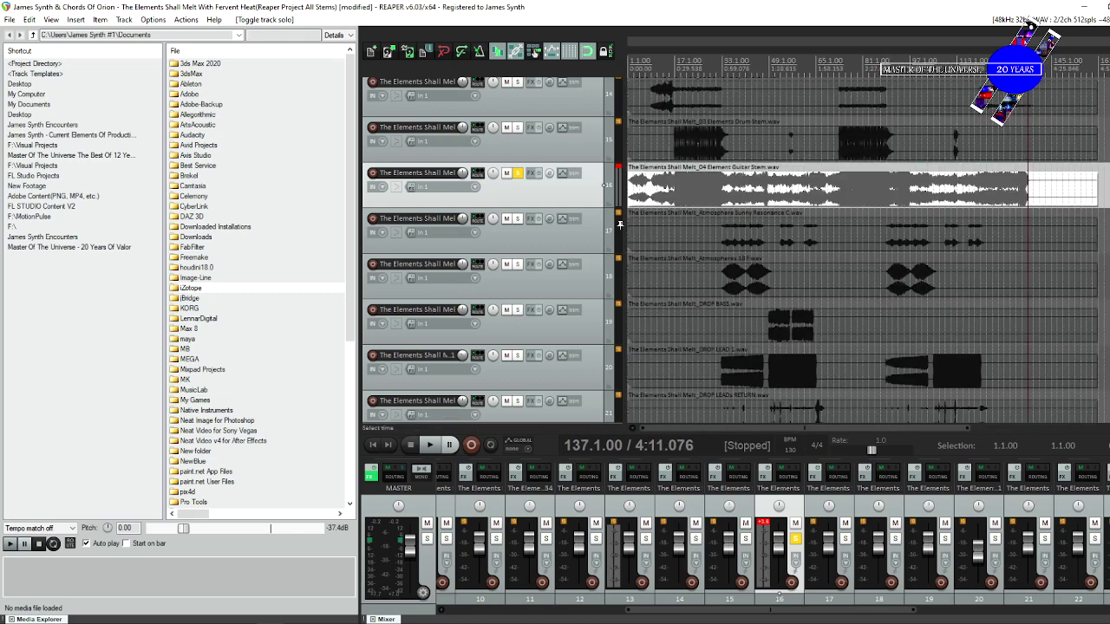
pyautogui.press('End')
pyautogui.scroll(-10, 620, 226)
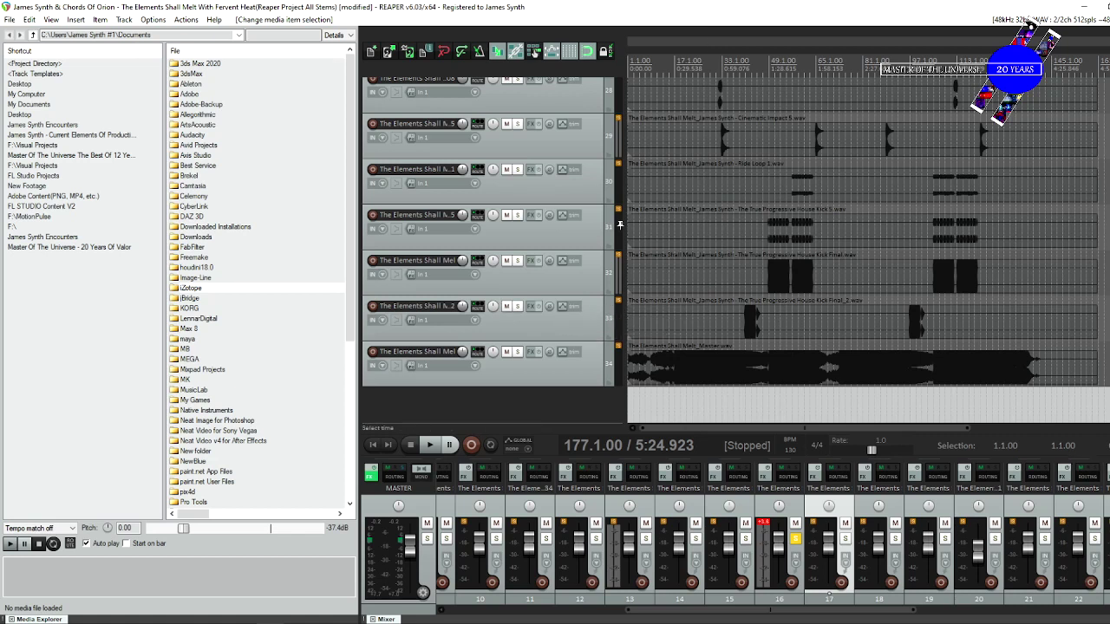
pyautogui.scroll(10, 619, 225)
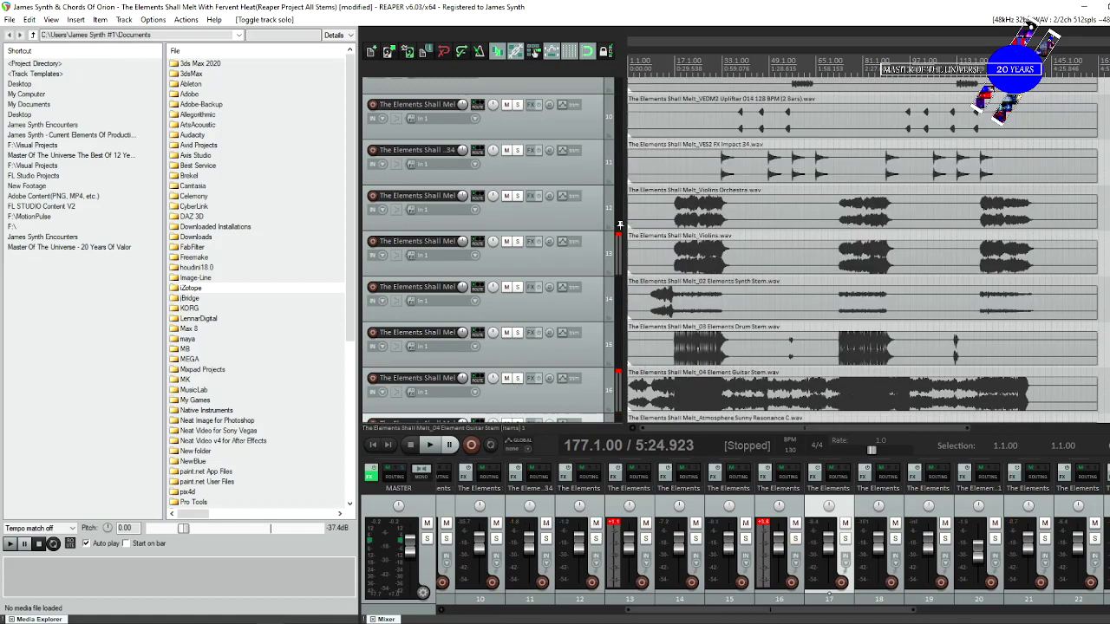
pyautogui.scroll(-10, 735, 251)
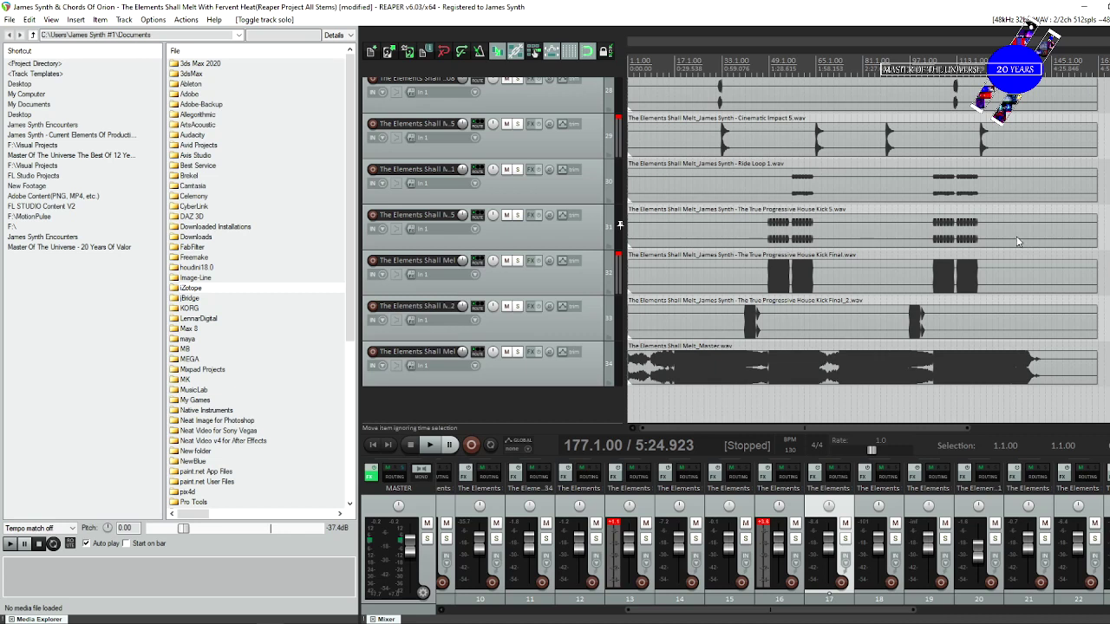
pyautogui.scroll(12, 620, 225)
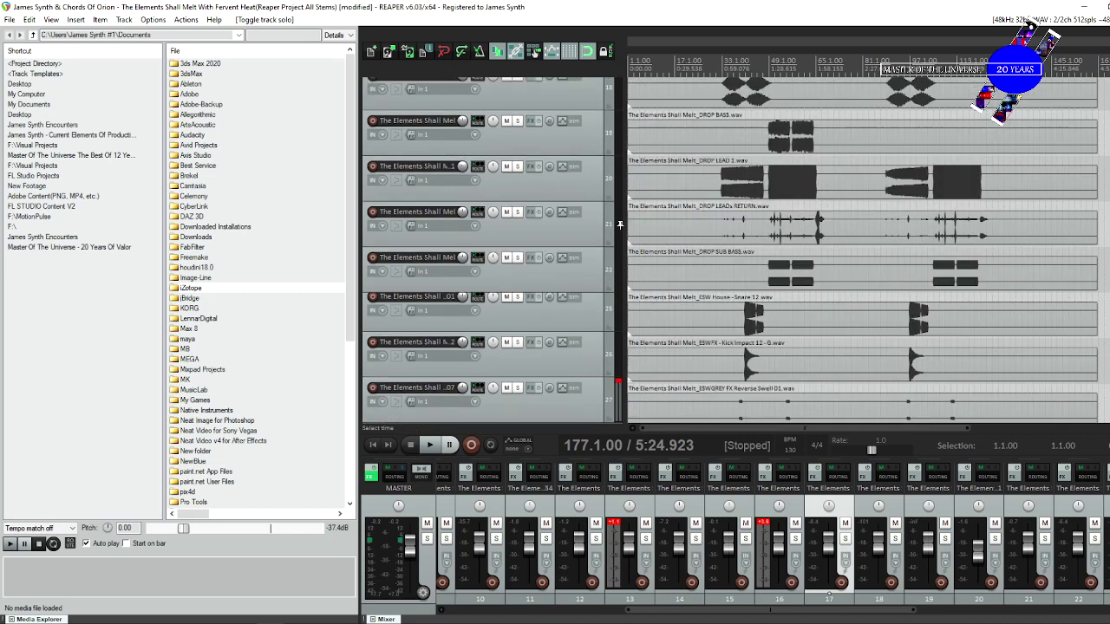
pyautogui.scroll(1, 619, 226)
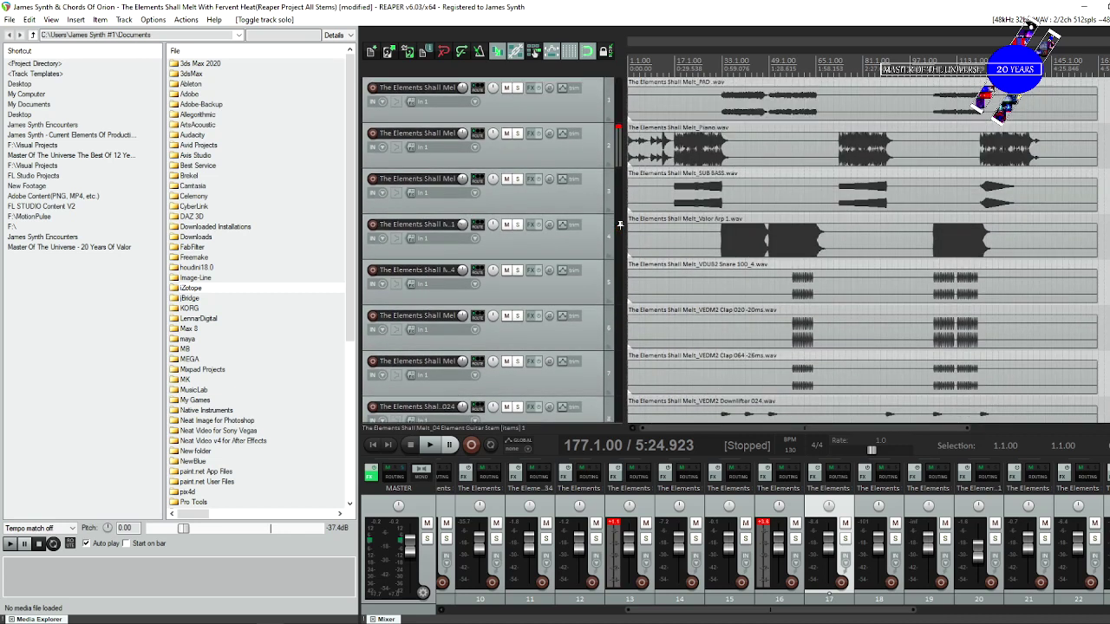
# Place the edit cursor at the project start, solo the Master stem track and start playback.
pyautogui.click(631, 147)
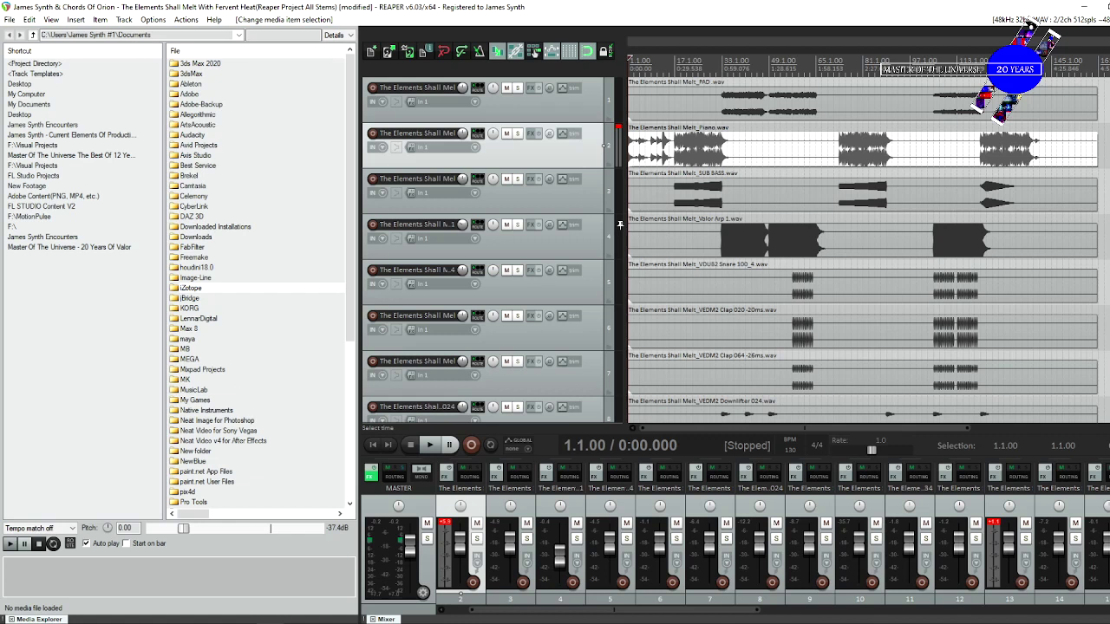
pyautogui.scroll(-12, 620, 225)
pyautogui.scroll(-3, 620, 224)
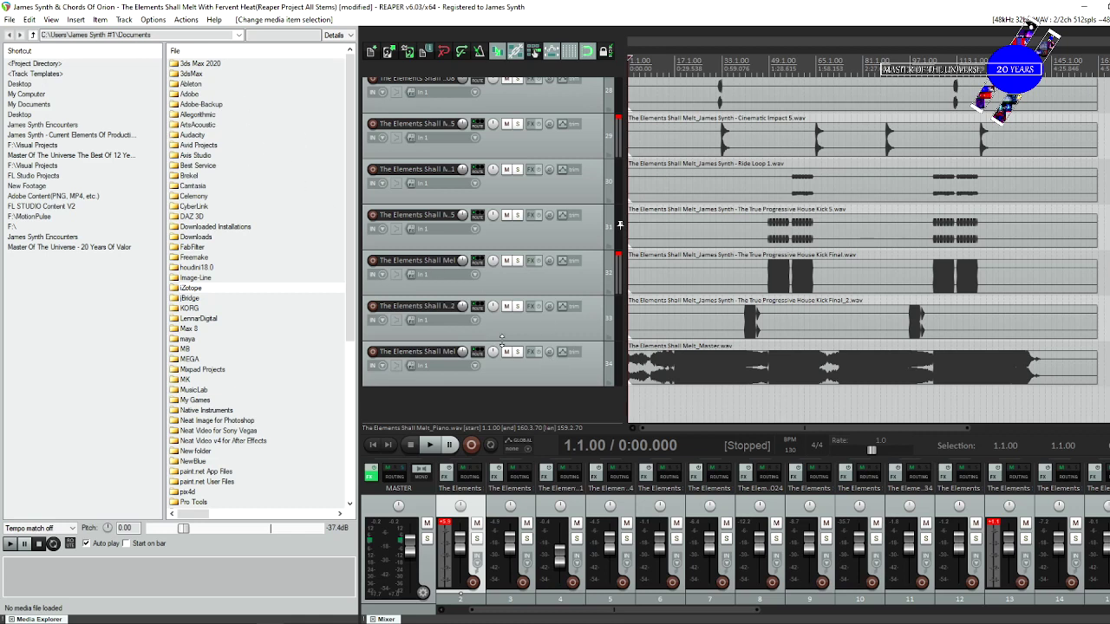
pyautogui.click(516, 352)
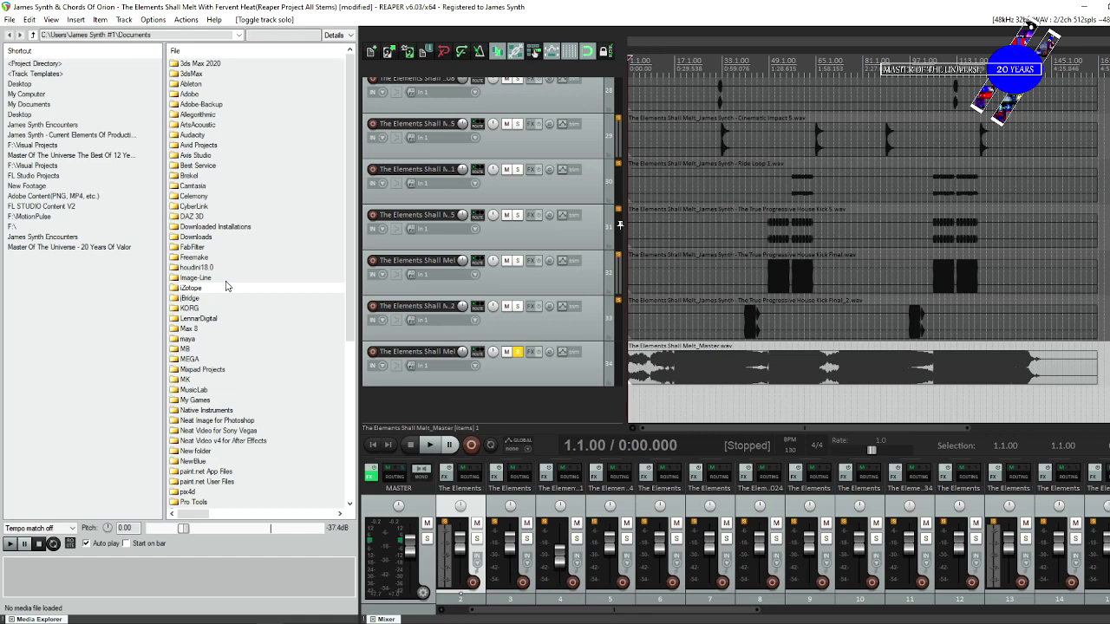
pyautogui.press('space')
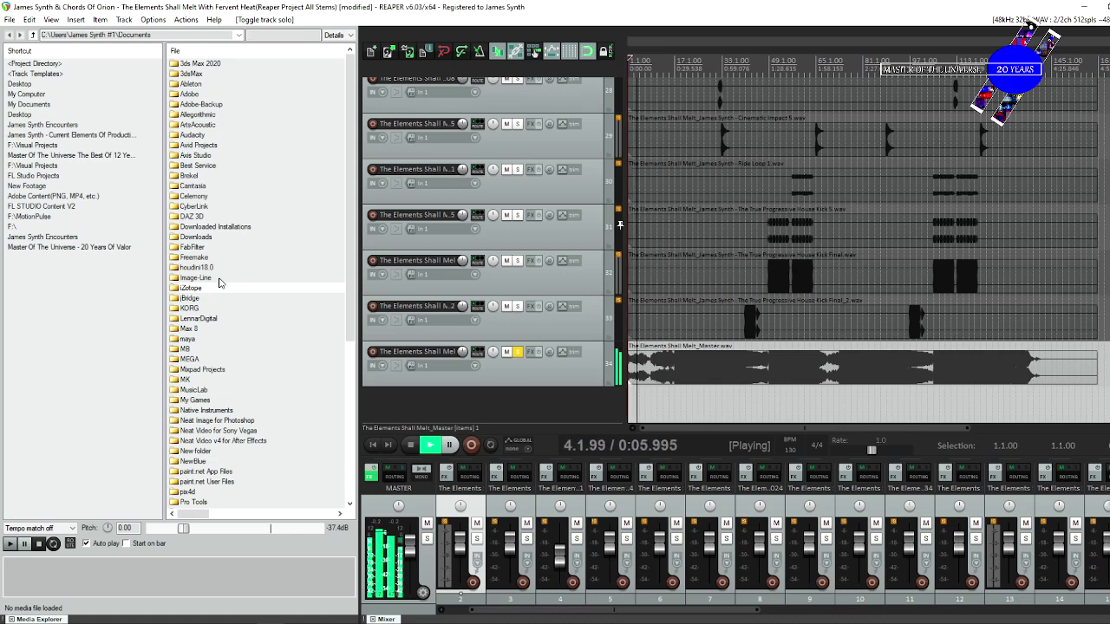
# Switch to the Twitch Stream Manager and post the chat message "Stay Tuned For More info about the James Synth Encounters.".
pyautogui.moveTo(70, 623)
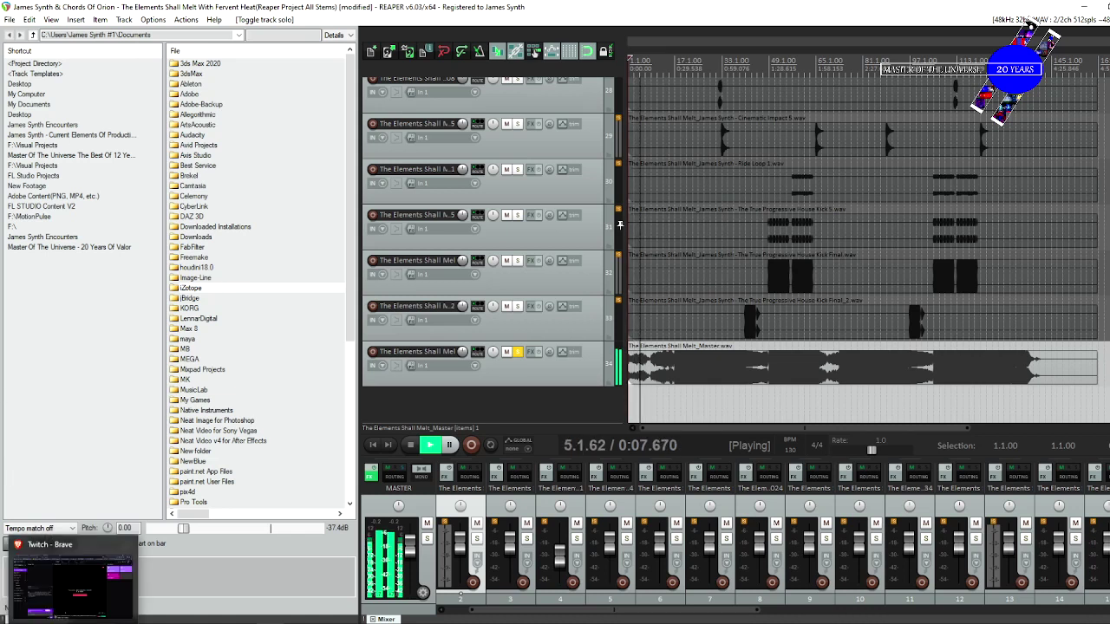
pyautogui.click(70, 576)
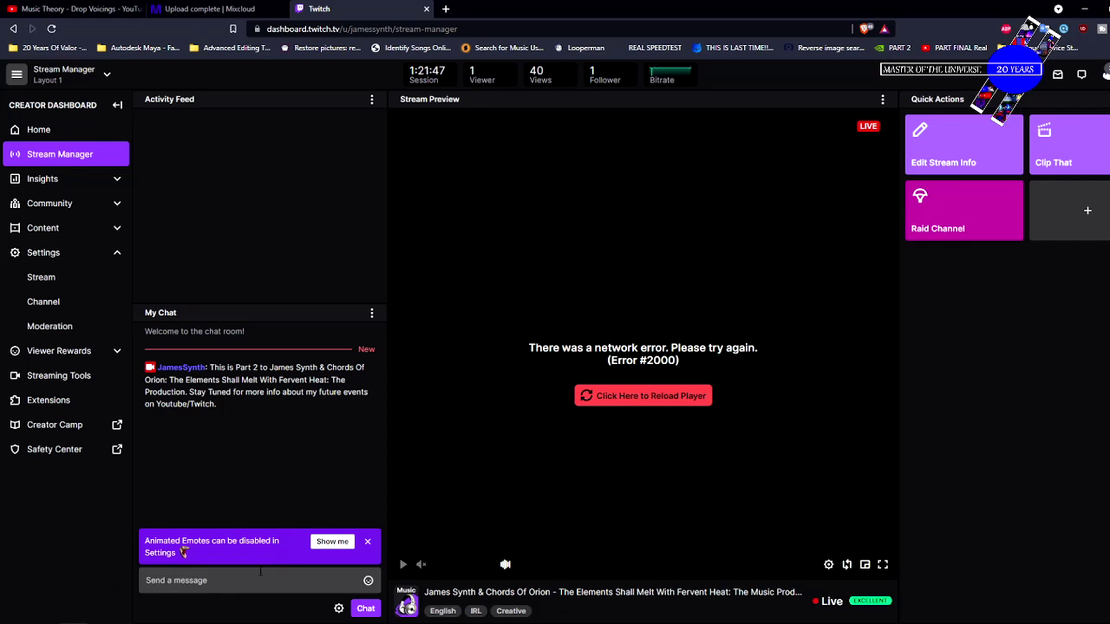
pyautogui.click(260, 576)
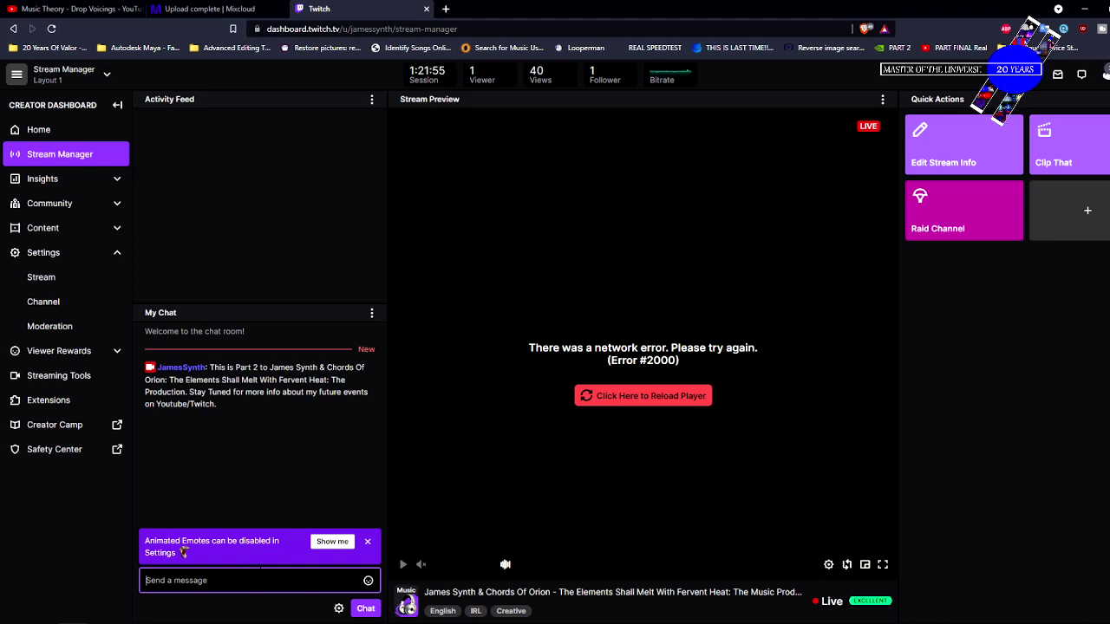
pyautogui.write('Stay Tuned For More info')
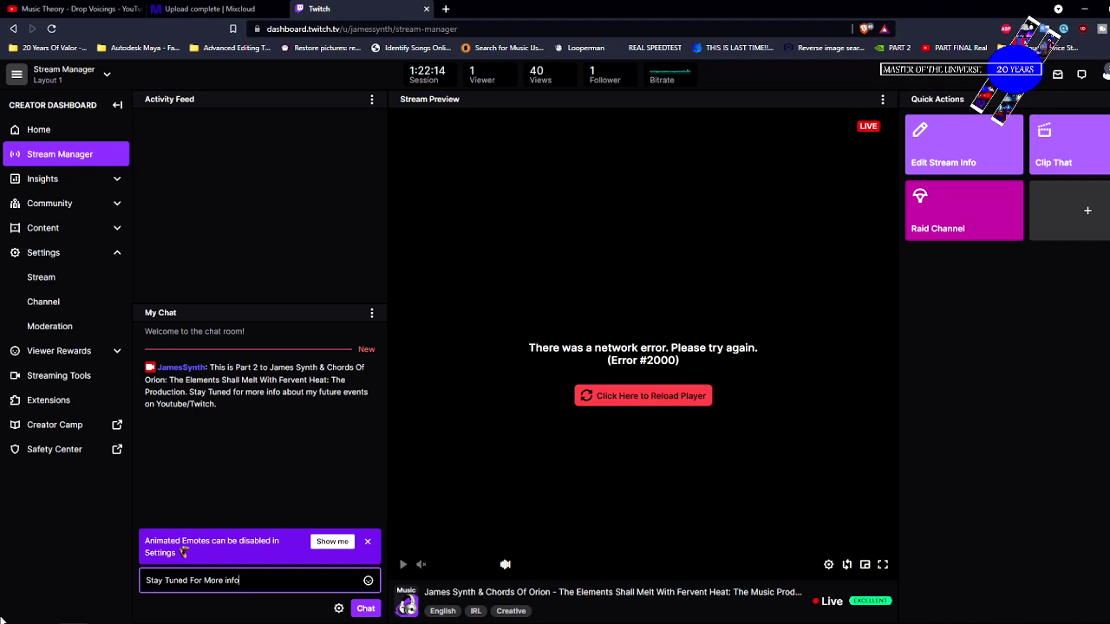
pyautogui.press('BackSpace')
pyautogui.write('r')
pyautogui.press('BackSpace')
pyautogui.write('o about the')
pyautogui.write('James Synth Encounte')
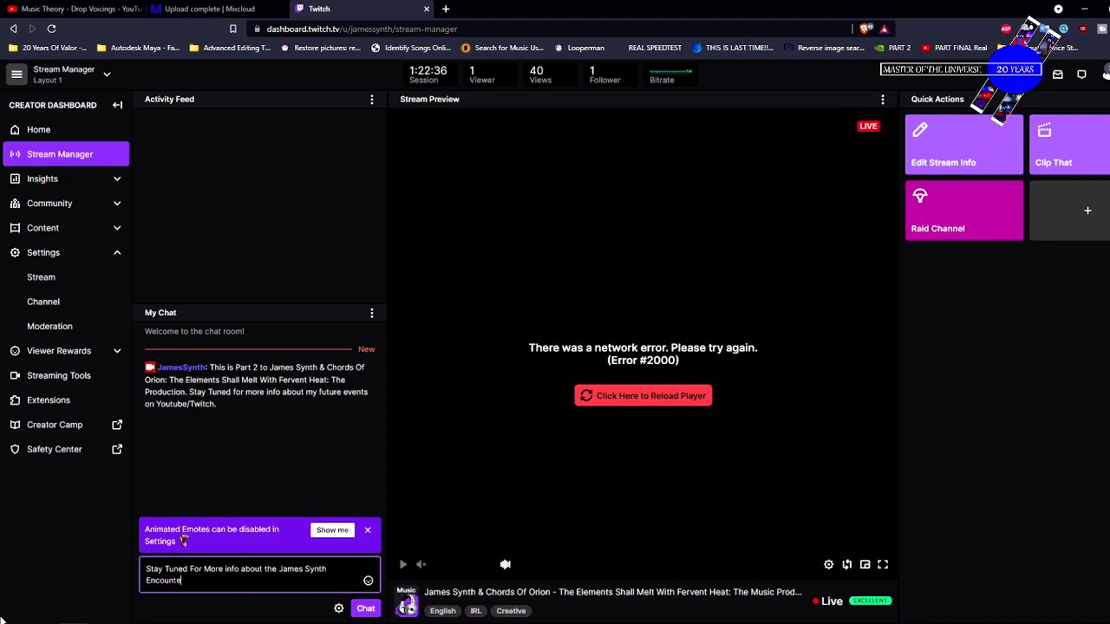
pyautogui.write('rs.')
pyautogui.press('Return')
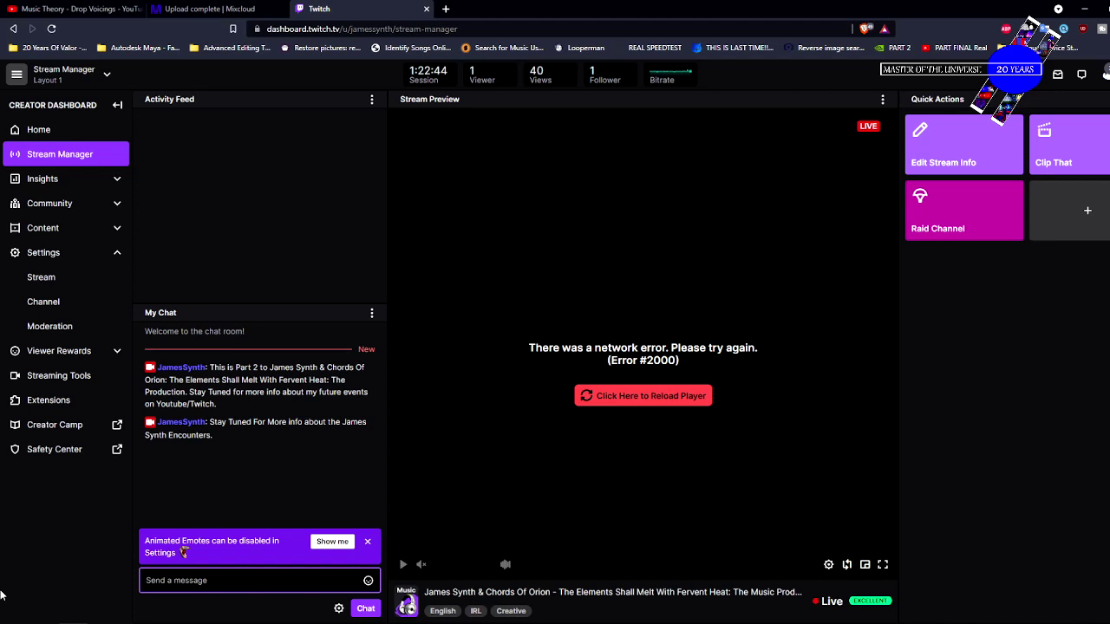
# Check the live stream in OBS Studio while the Master stem plays, and return to REAPER to stop playback after the song's ending.
pyautogui.hotkey('alt', 'Tab')
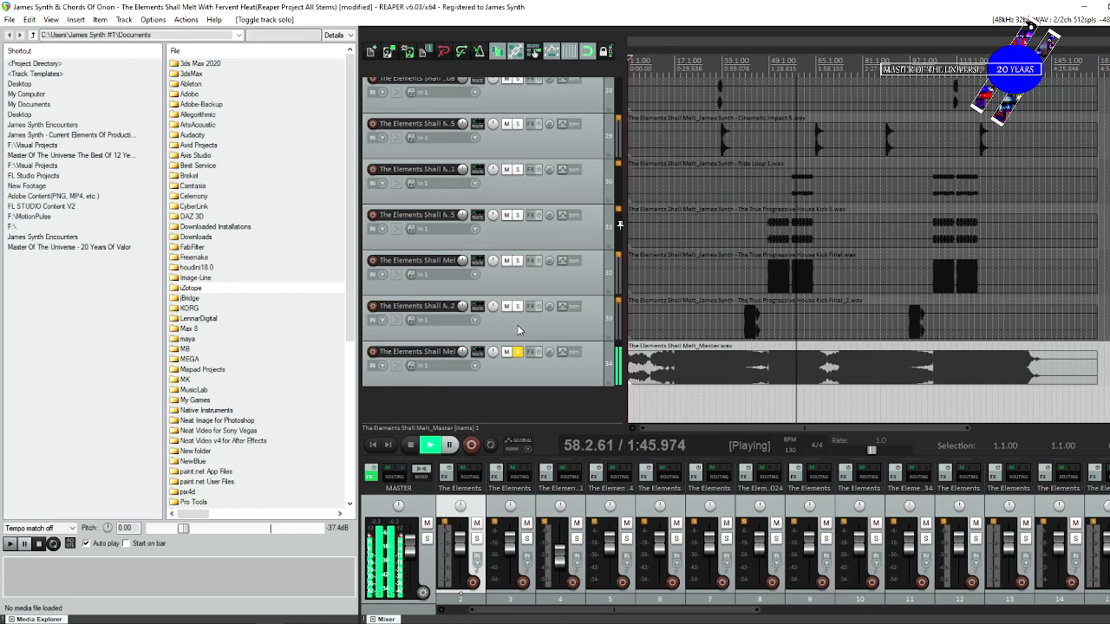
pyautogui.moveTo(518, 621)
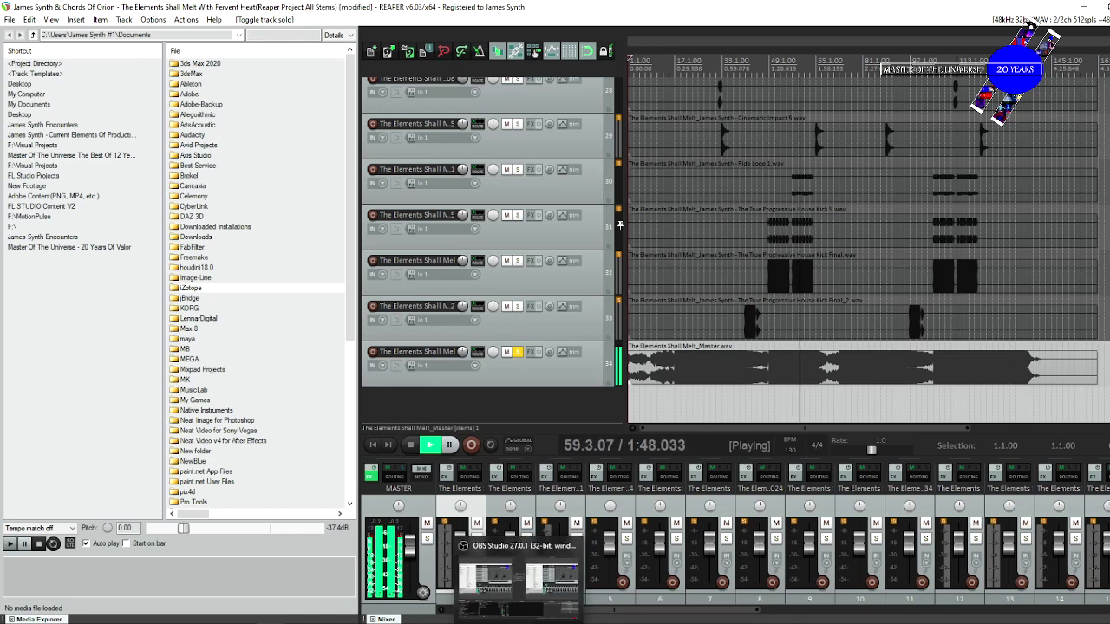
pyautogui.click(518, 576)
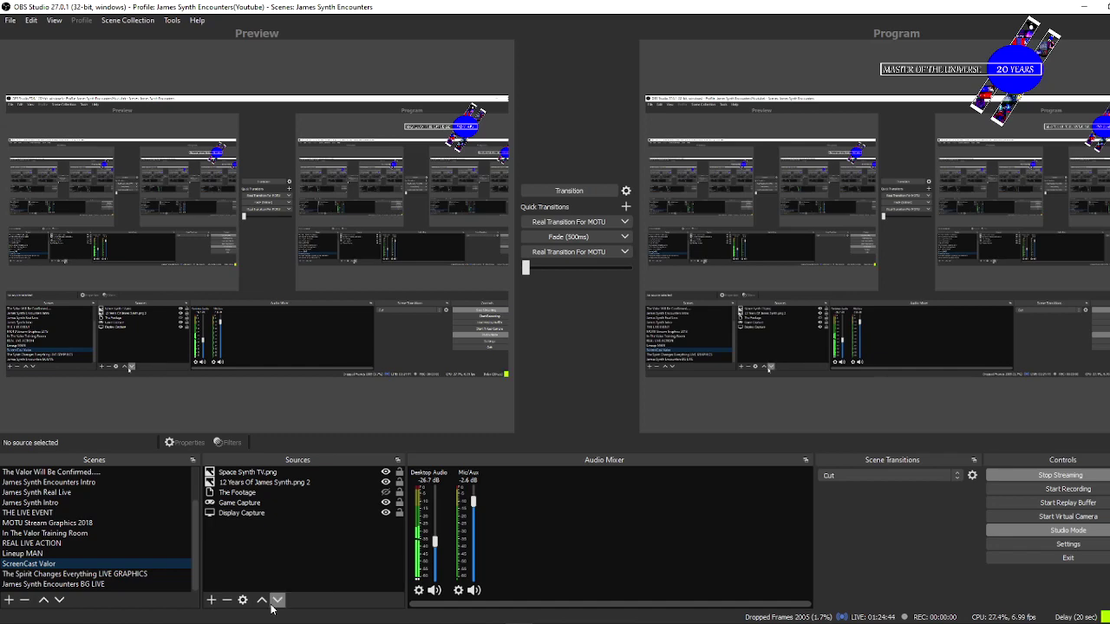
pyautogui.hotkey('alt', 'Tab')
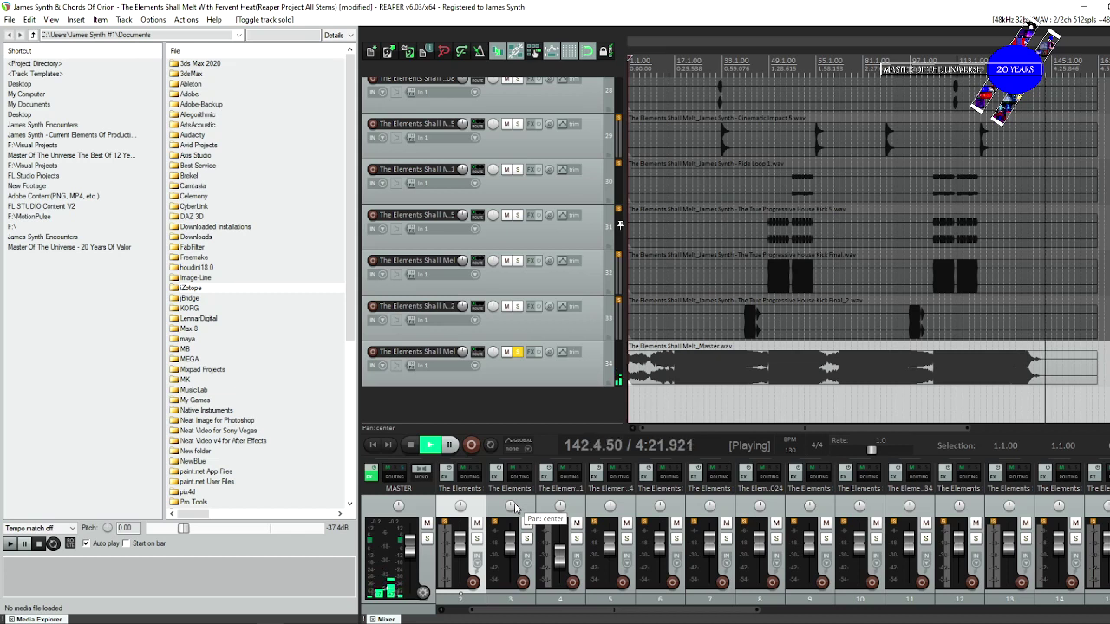
pyautogui.press('space')
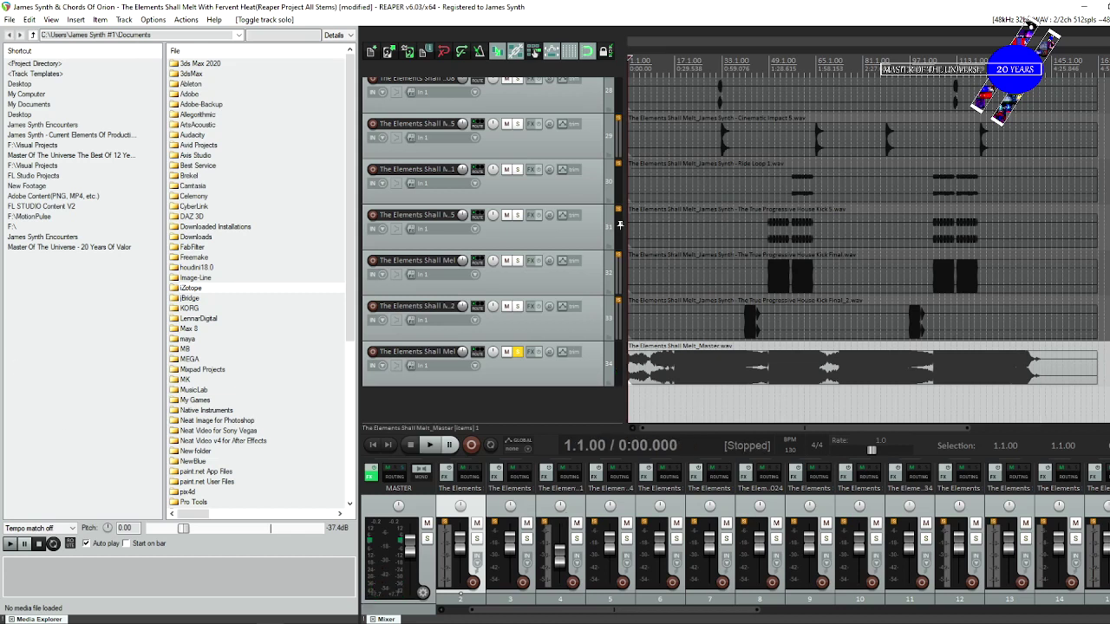
# Switch to the browser, look over the published show page on Mixcloud, and return to the Twitch Stream Manager.
pyautogui.click(75, 572)
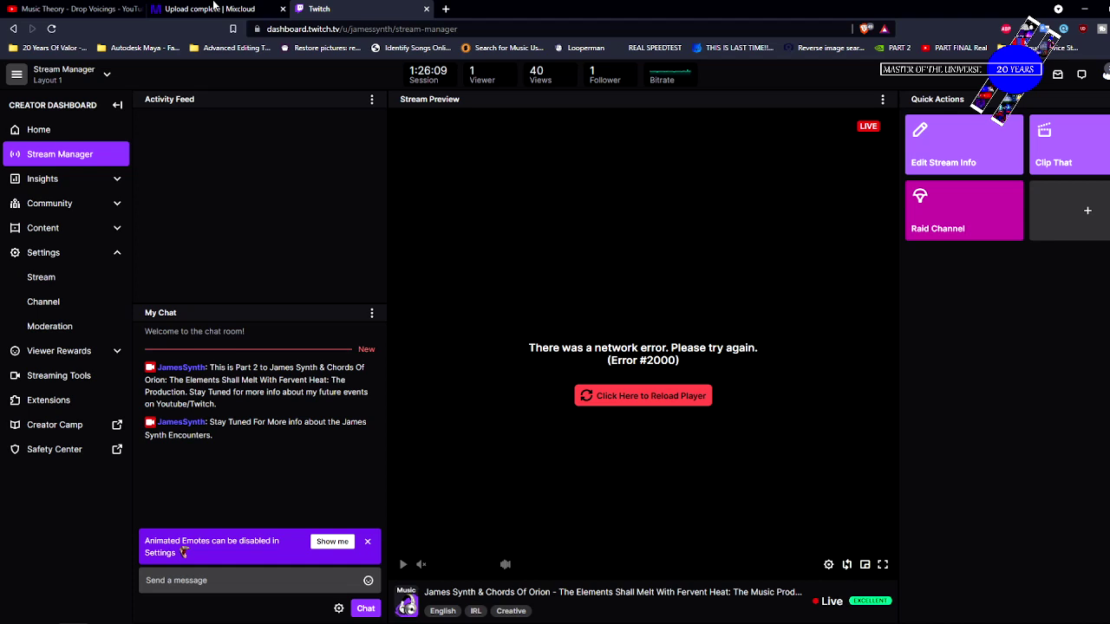
pyautogui.click(214, 6)
pyautogui.click(214, 7)
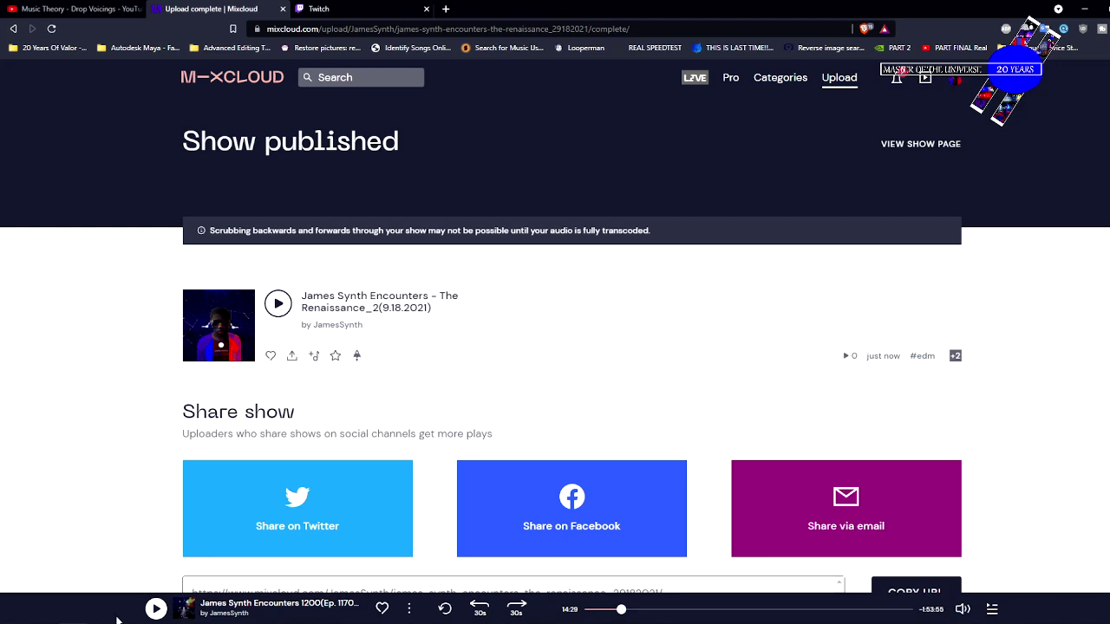
pyautogui.hotkey('ctrl', 'Tab')
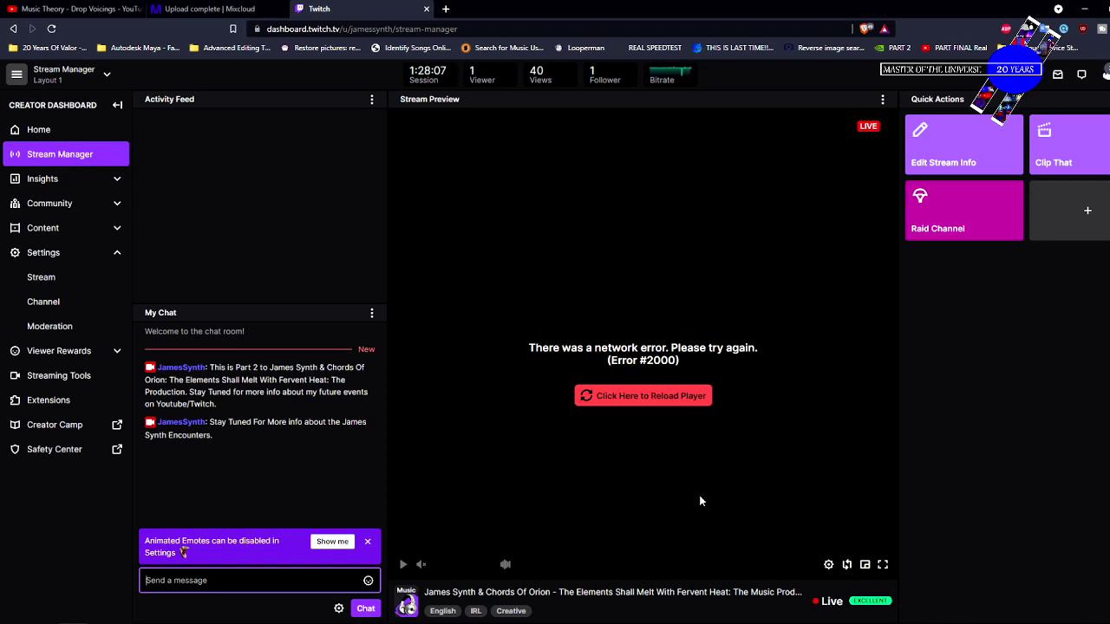
# Switch to James Synth Encounters Ep. Text.txt in Notepad, show the beginning of the text and maximize the window.
pyautogui.hotkey('alt', 'Tab')
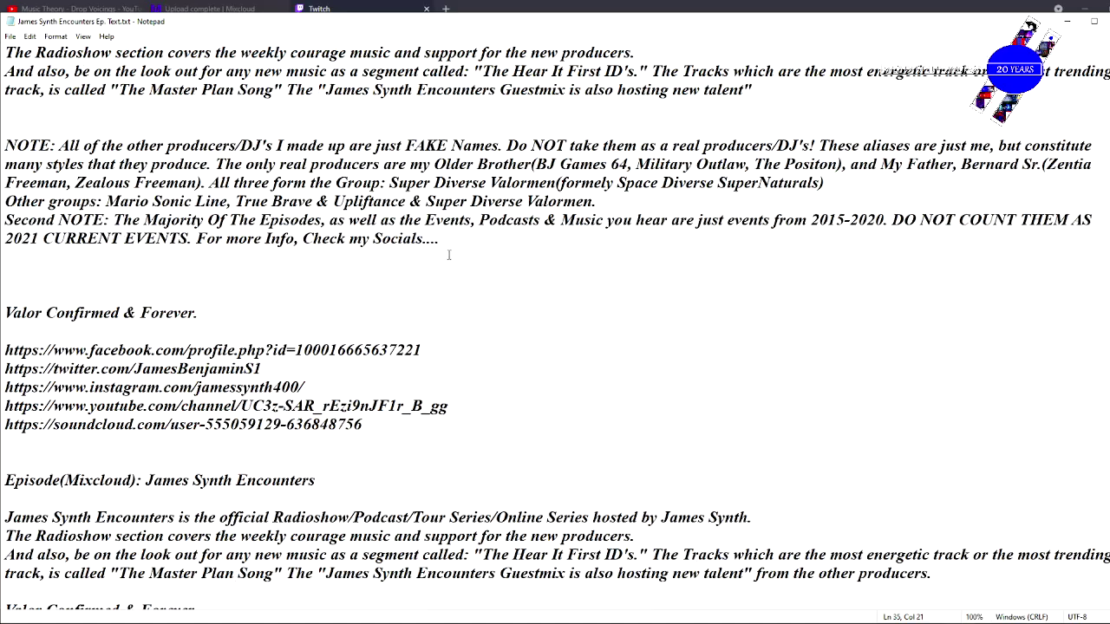
pyautogui.scroll(1, 448, 255)
pyautogui.scroll(2, 524, 245)
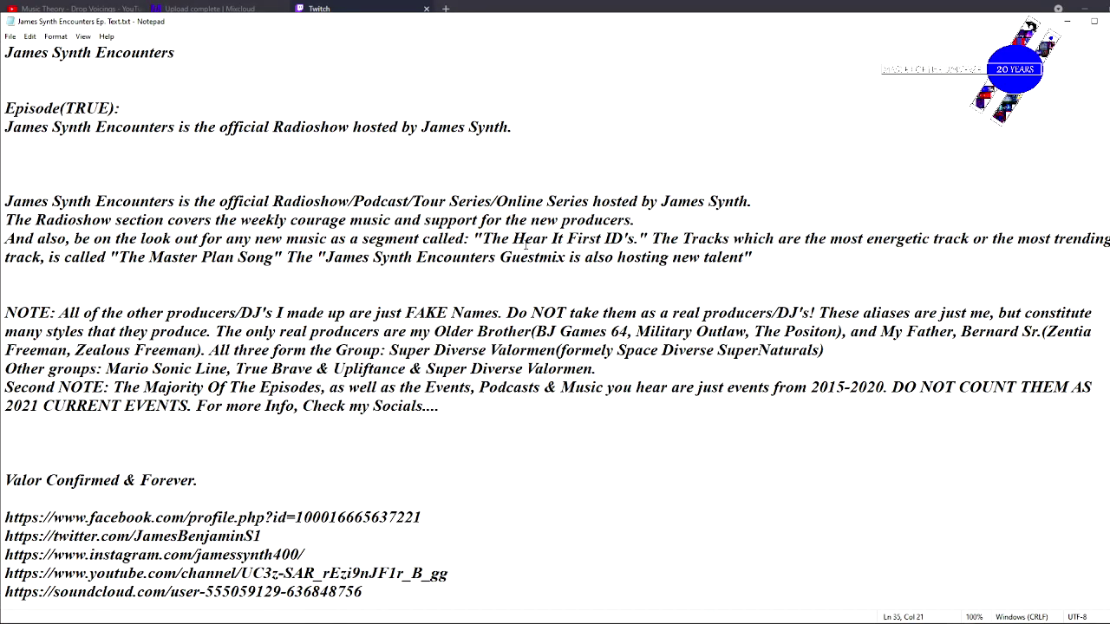
pyautogui.click(1100, 23)
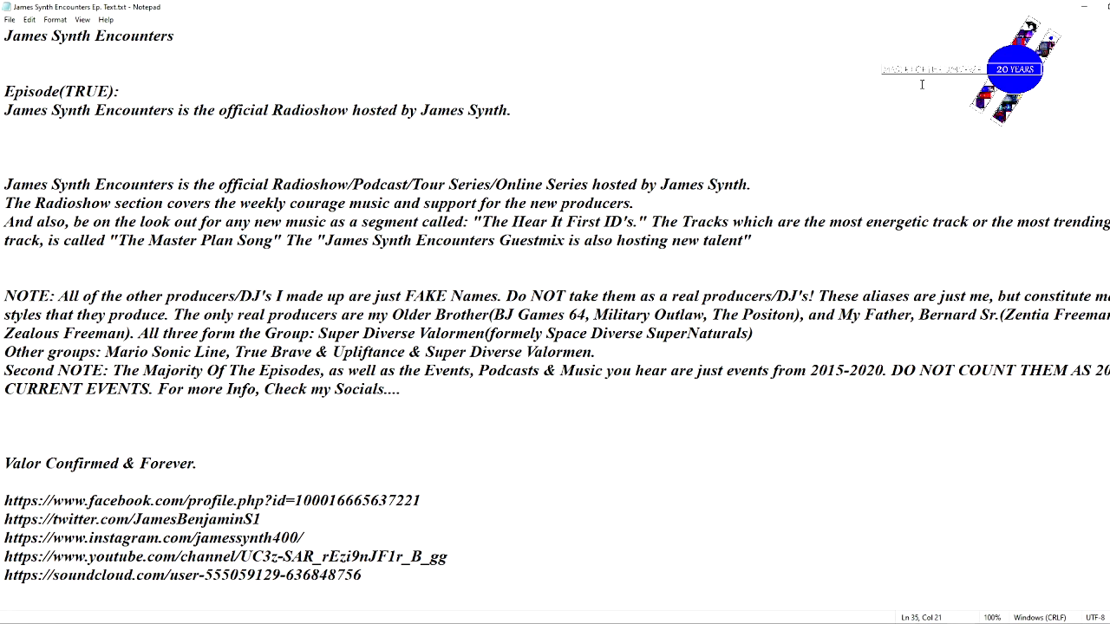